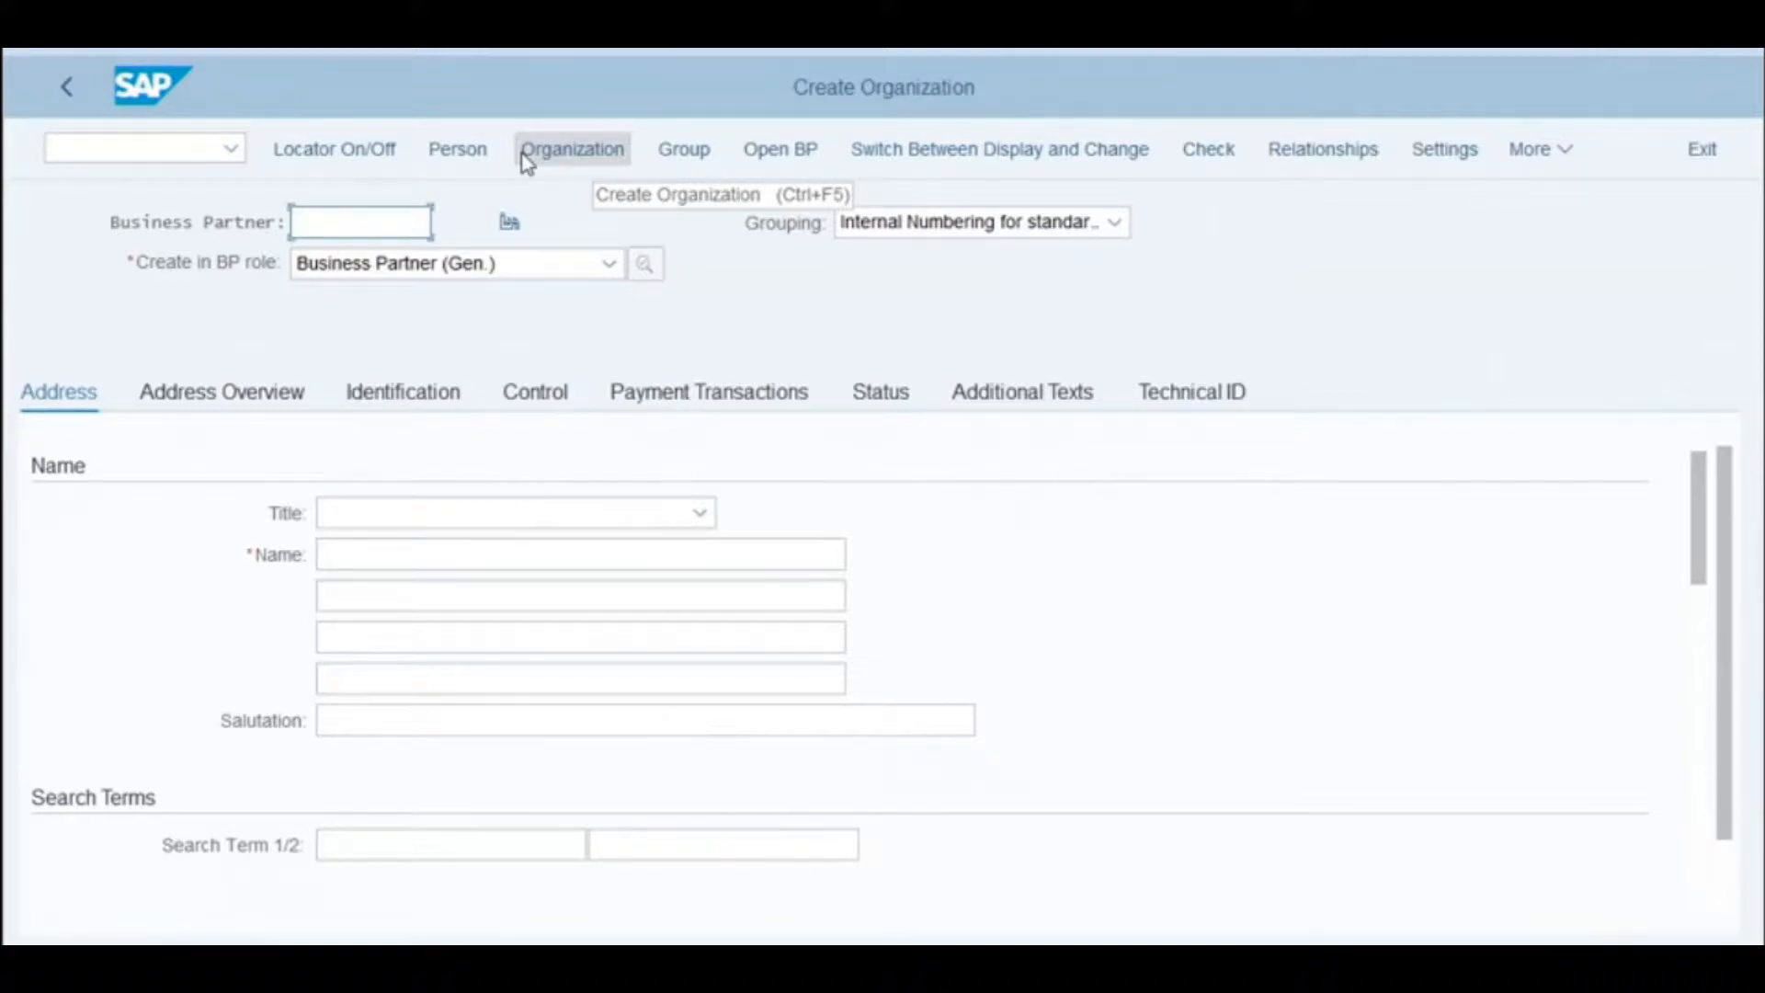
Create the organization in the BP role Customer (Fin.Accounting) and name it Anza Retailers.
{"action": "left_click", "coordinate": [605, 265]}
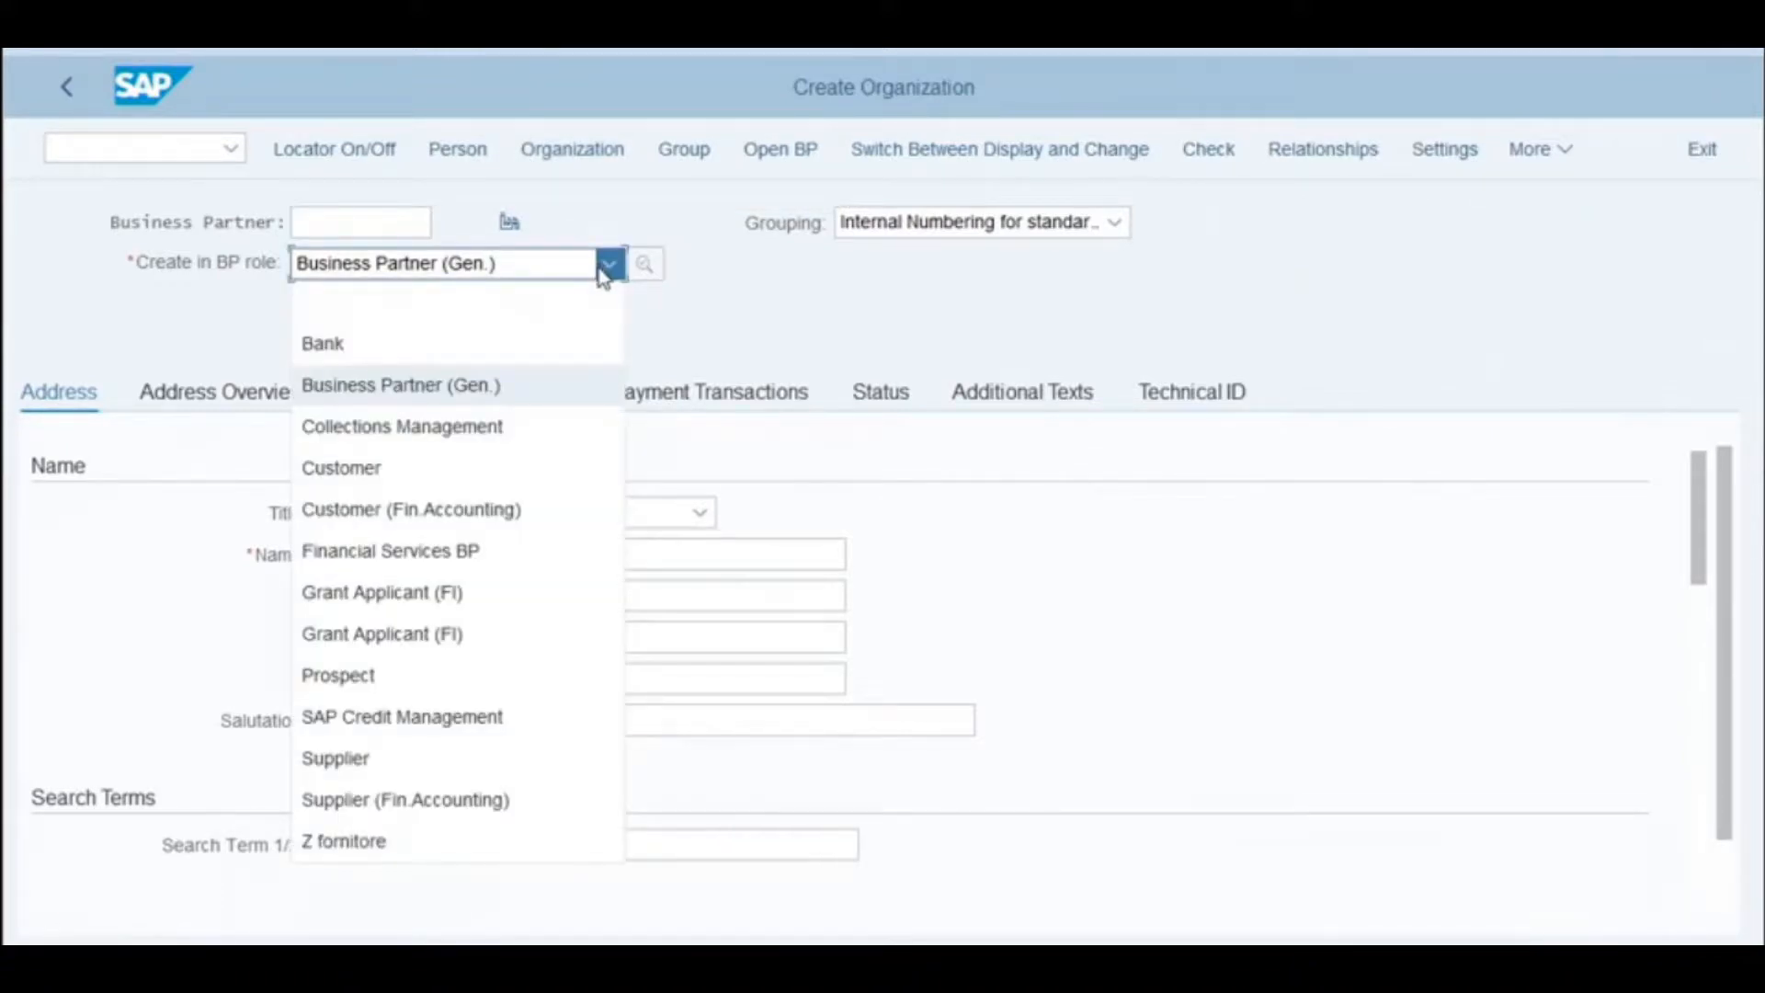
{"action": "left_click", "coordinate": [516, 510]}
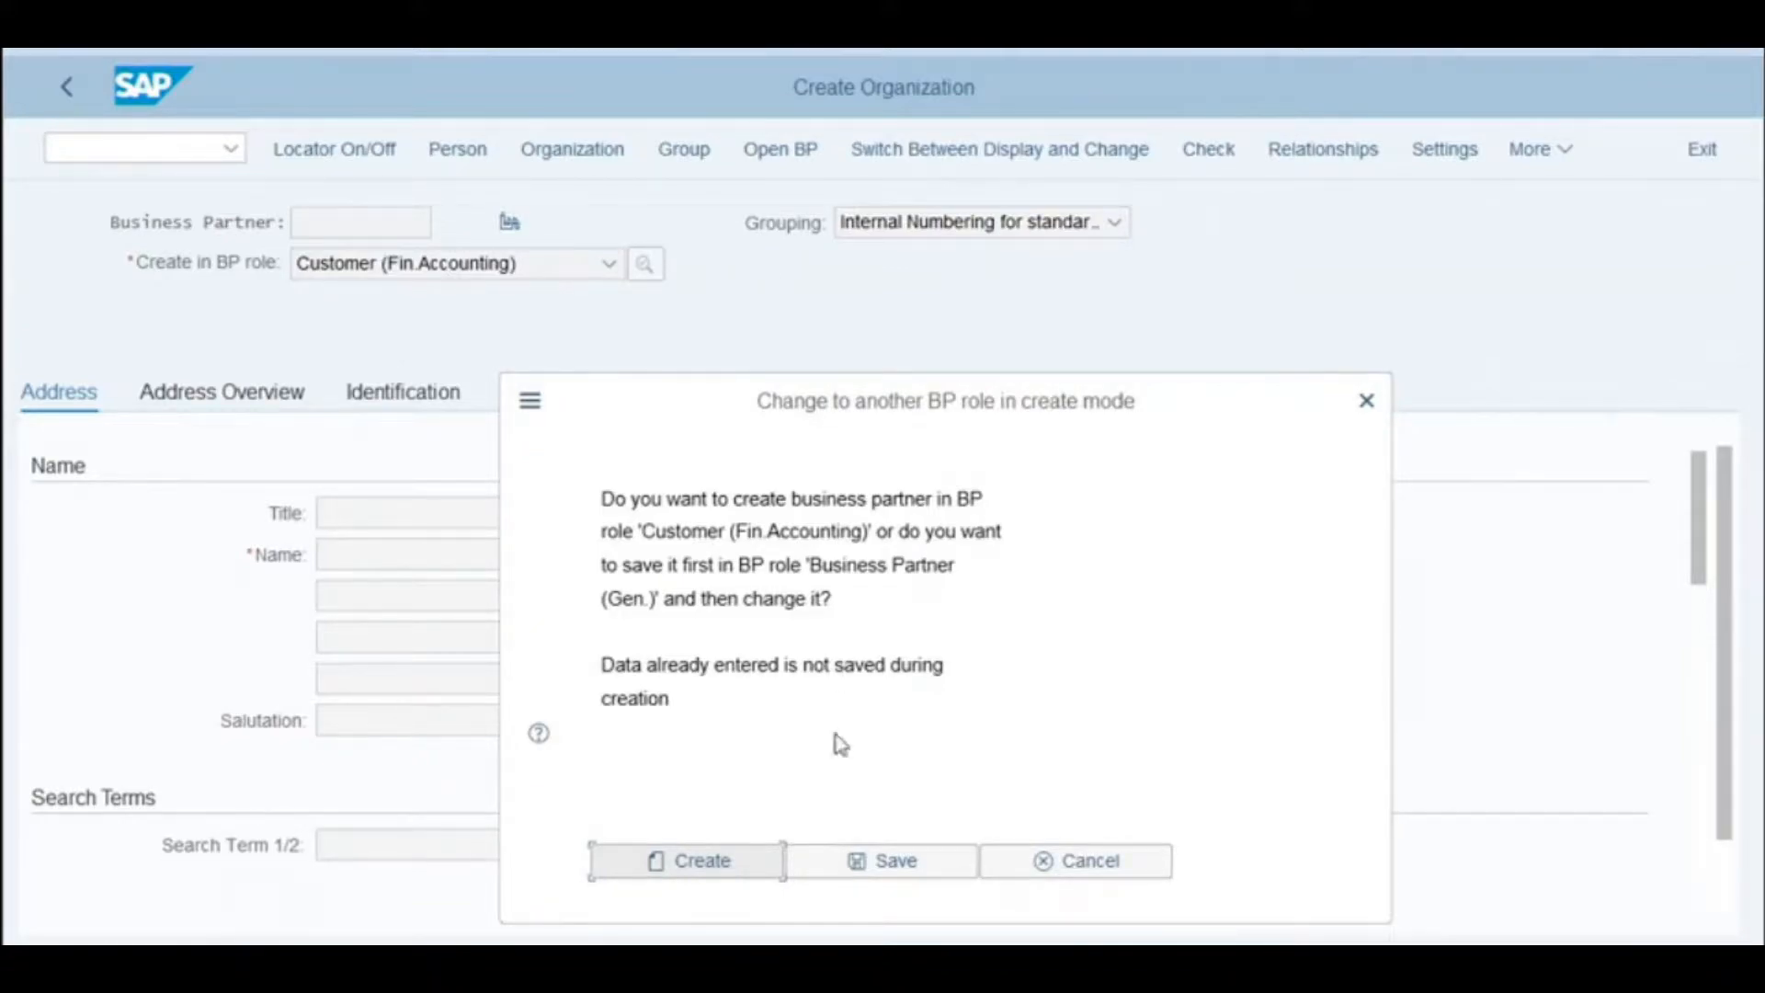
{"action": "left_click", "coordinate": [674, 868]}
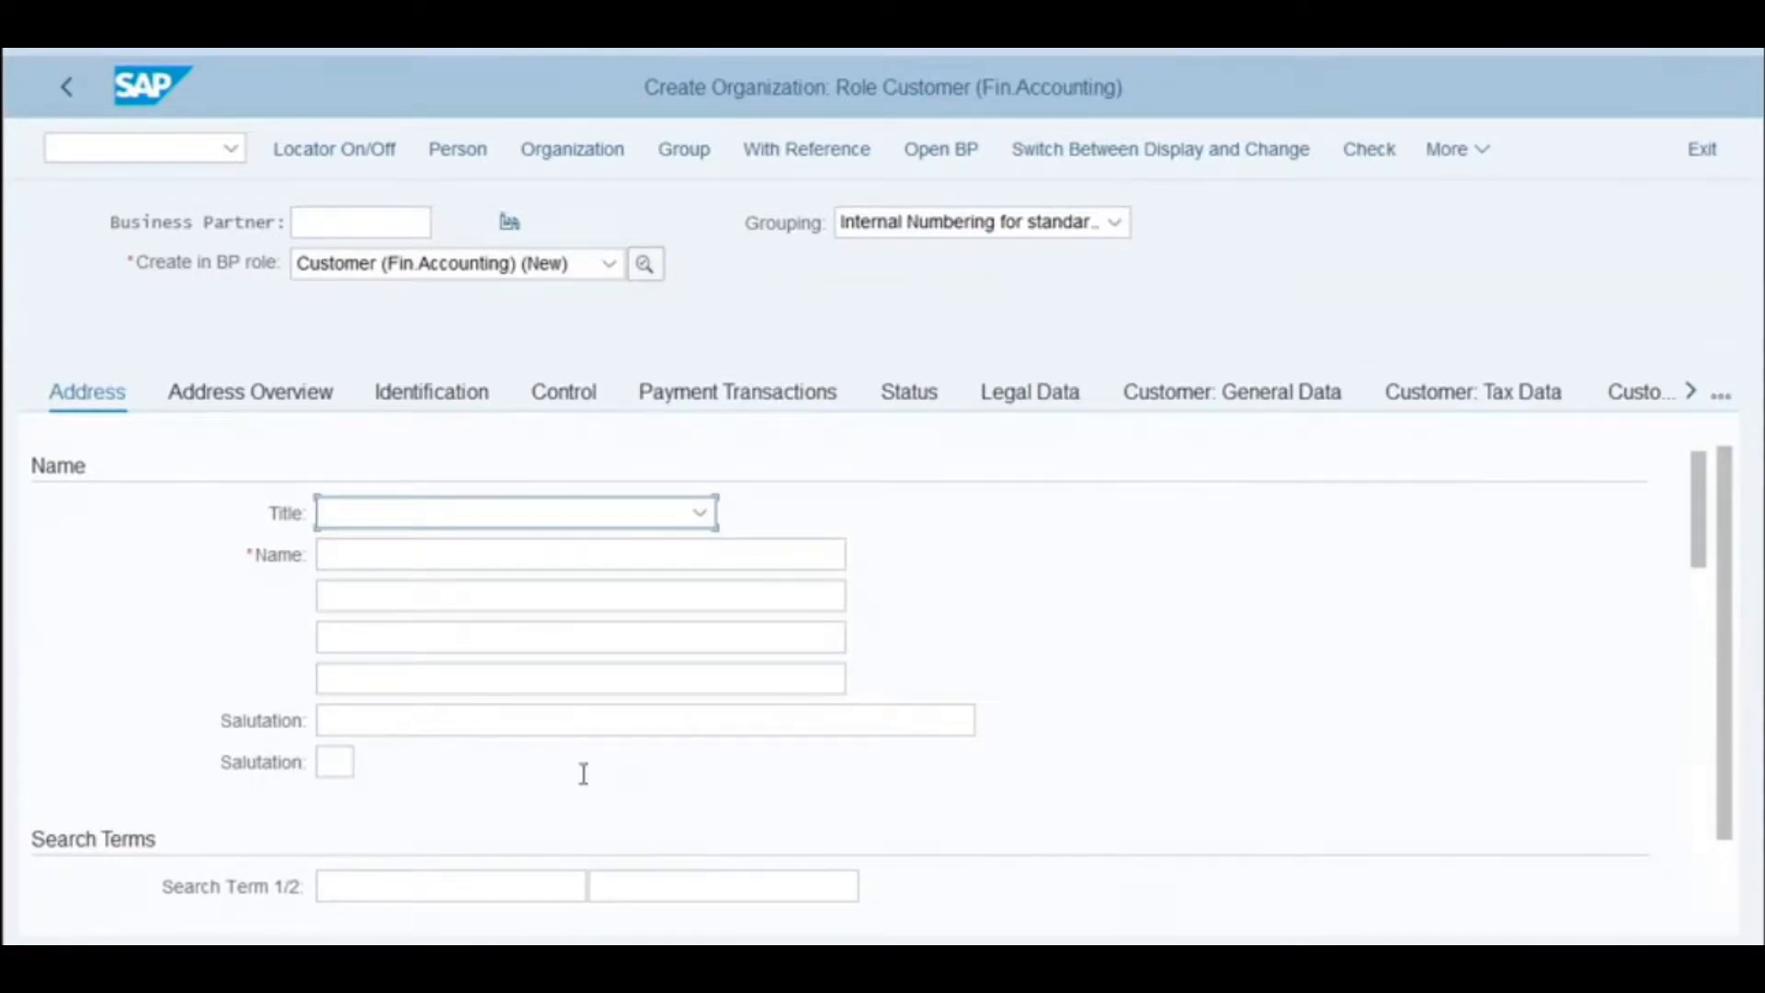
{"action": "left_click", "coordinate": [354, 555]}
{"action": "type", "text": "Anza Retailers"}
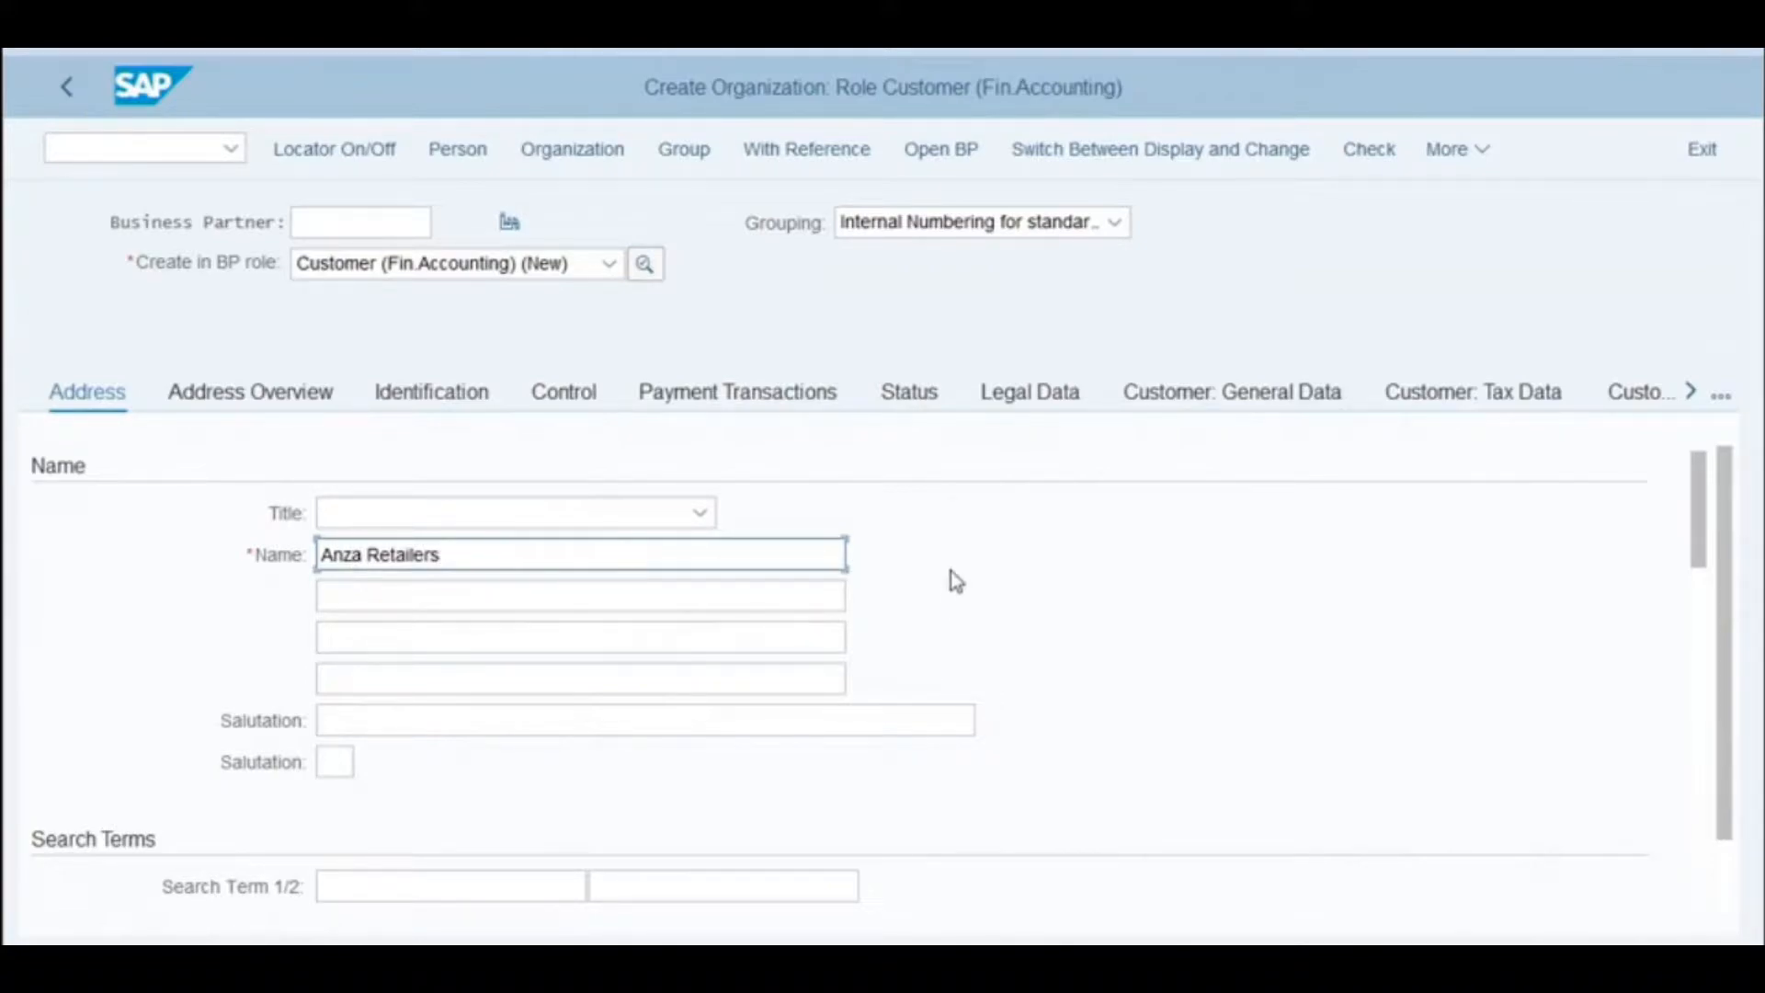
Enter the street address with postal code 92101, city San Diego and country US.
{"action": "scroll", "coordinate": [950, 571], "scroll_direction": "down", "scroll_amount": 5}
{"action": "scroll", "coordinate": [953, 569], "scroll_direction": "down", "scroll_amount": 3}
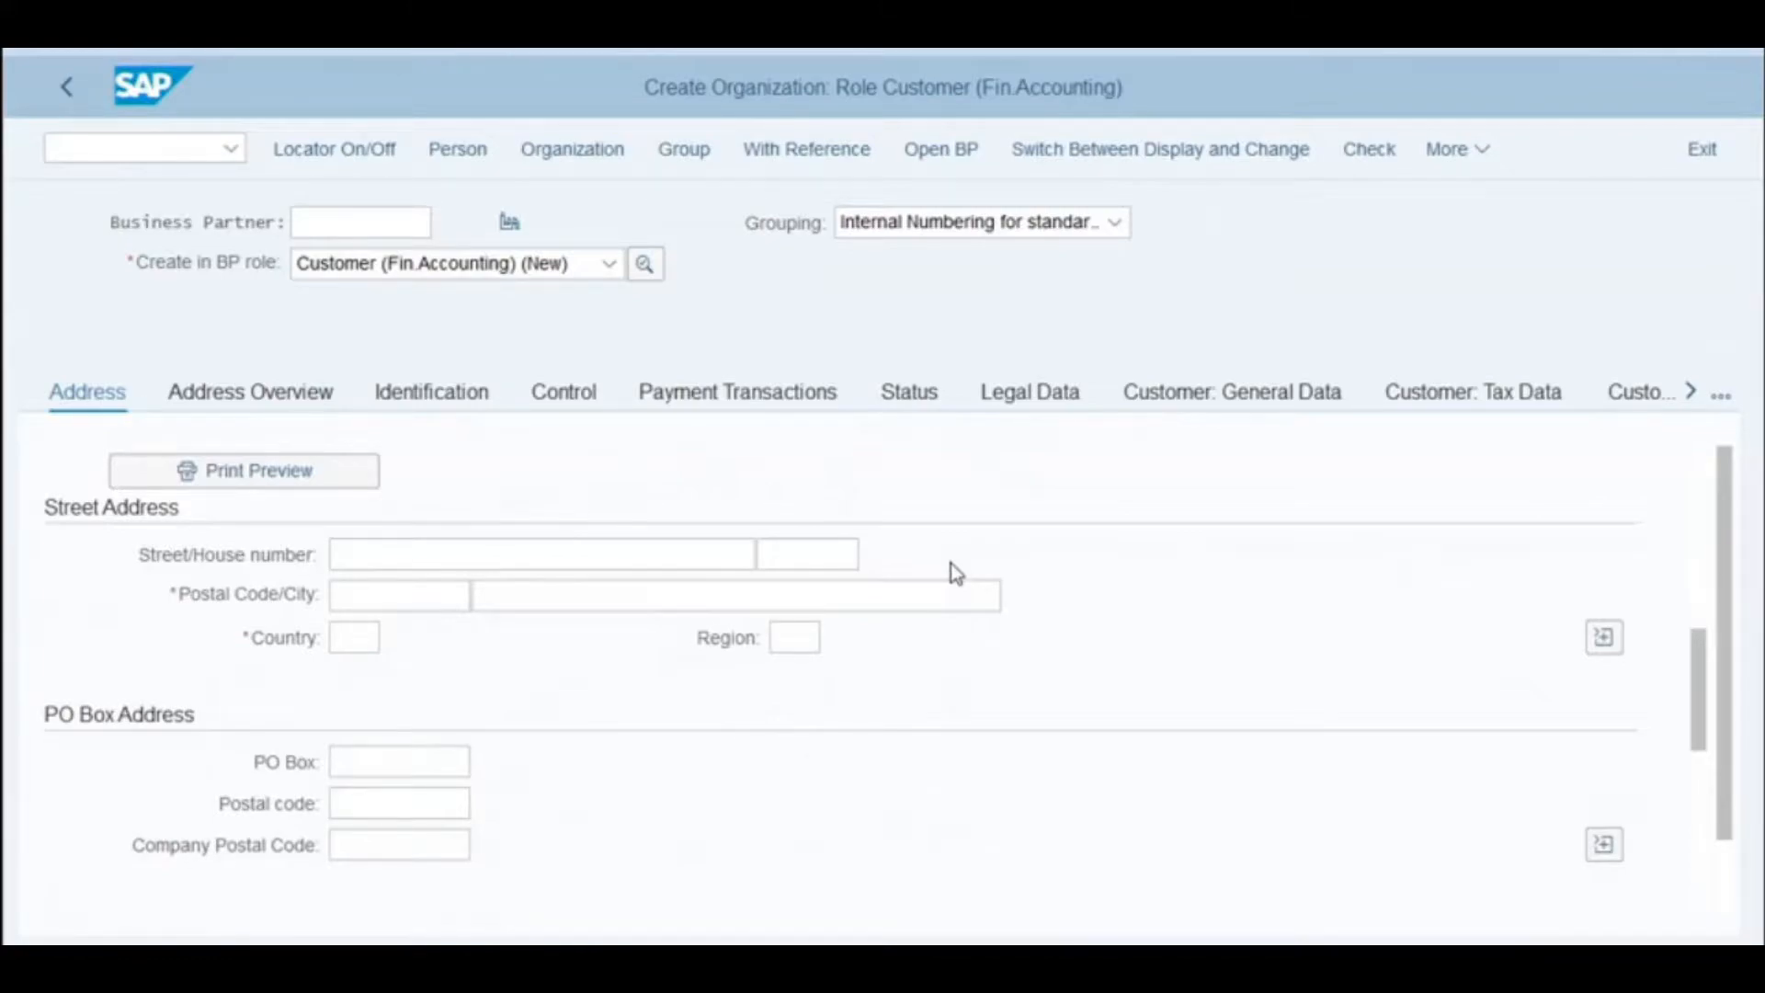
{"action": "left_click", "coordinate": [386, 597]}
{"action": "type", "text": "92101"}
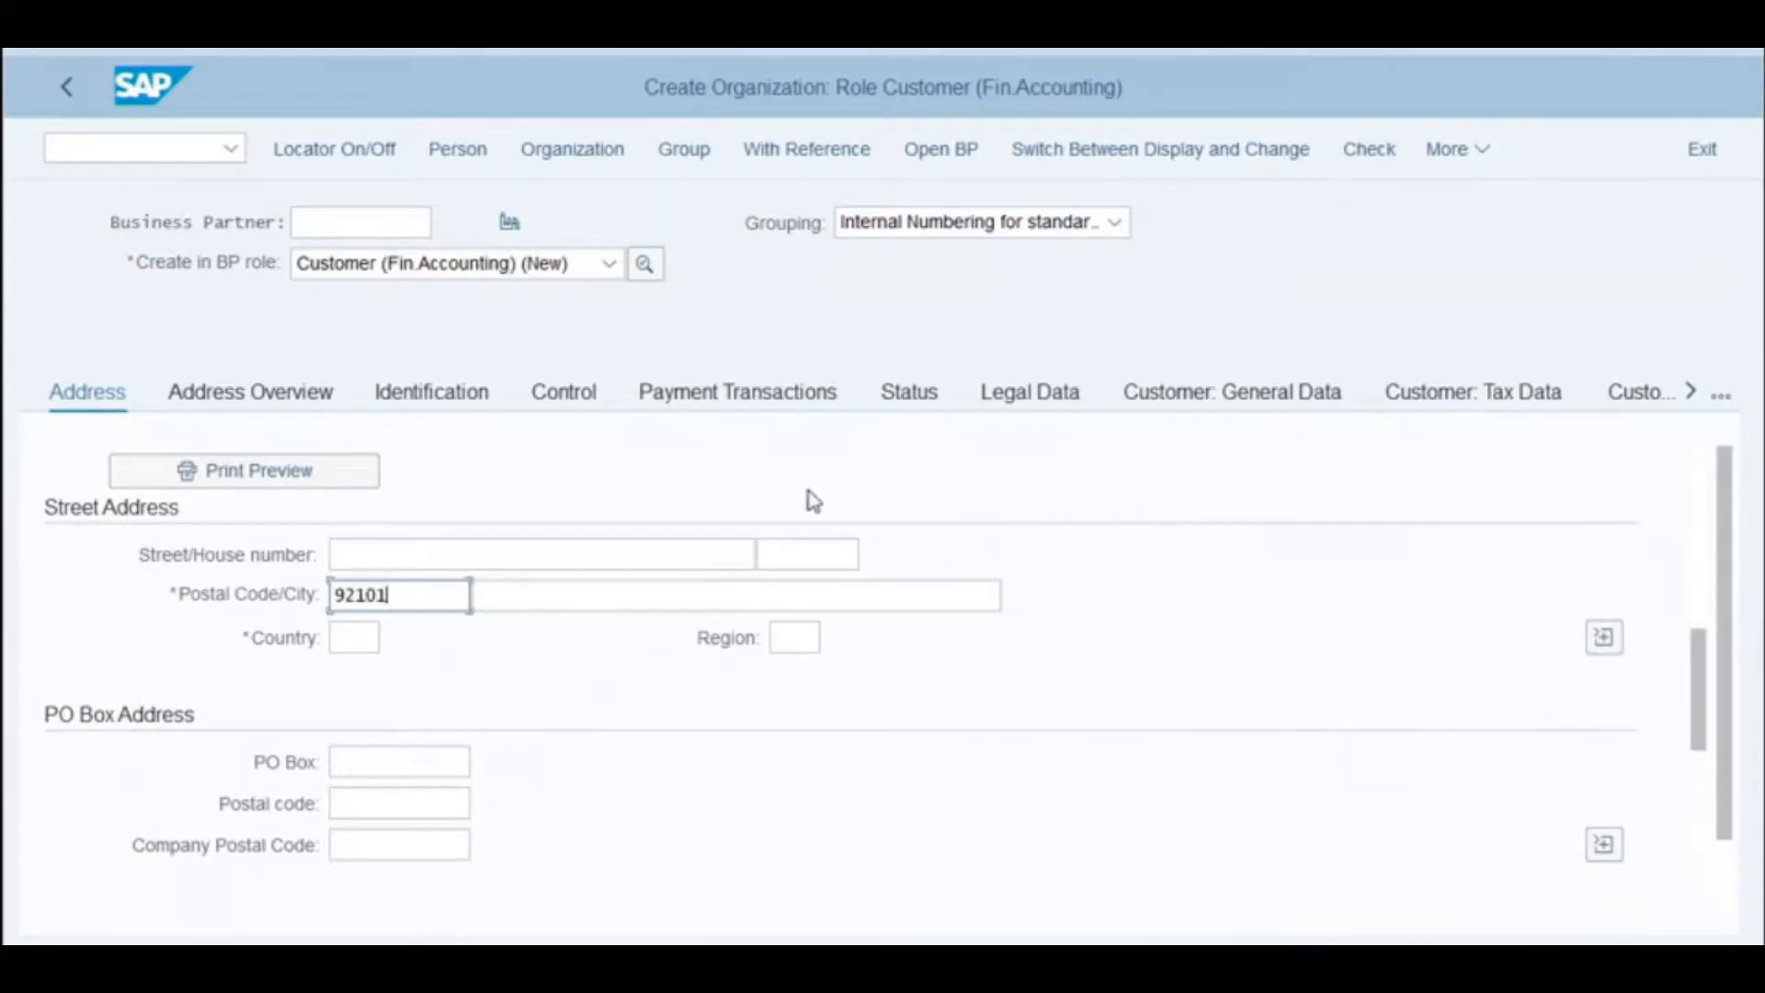
{"action": "left_click", "coordinate": [664, 581]}
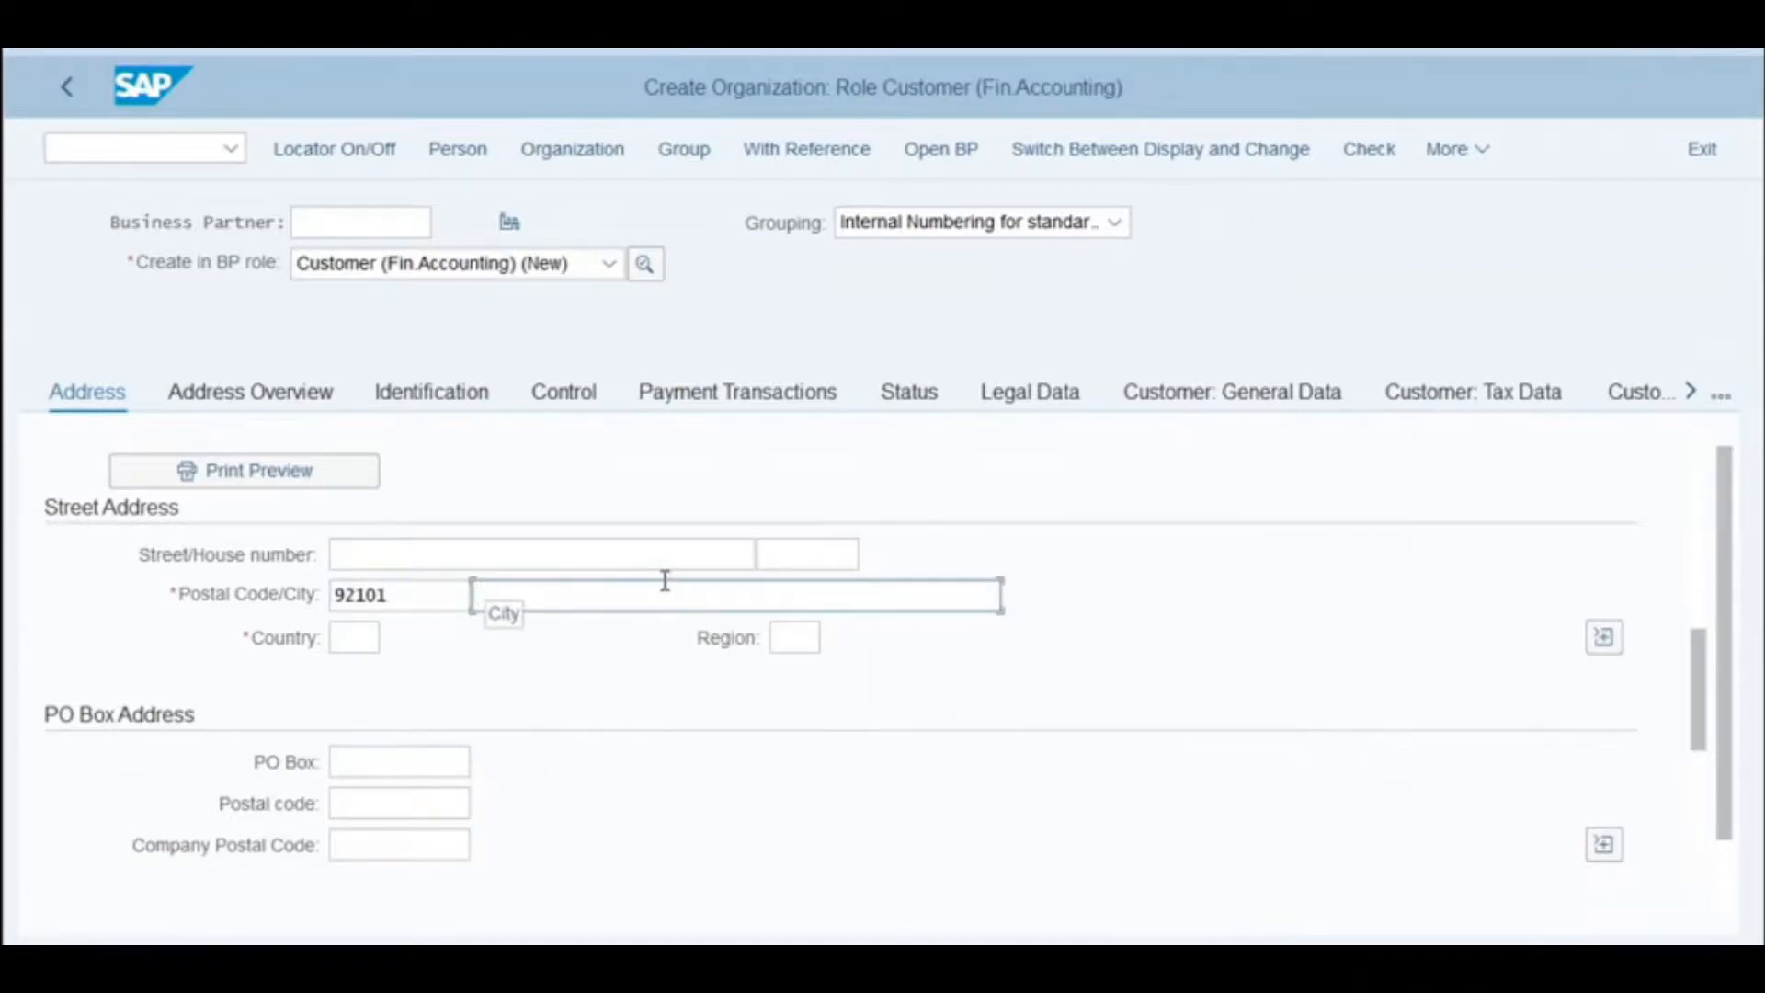
{"action": "type", "text": "San Diego"}
{"action": "left_click", "coordinate": [352, 644]}
{"action": "type", "text": "US"}
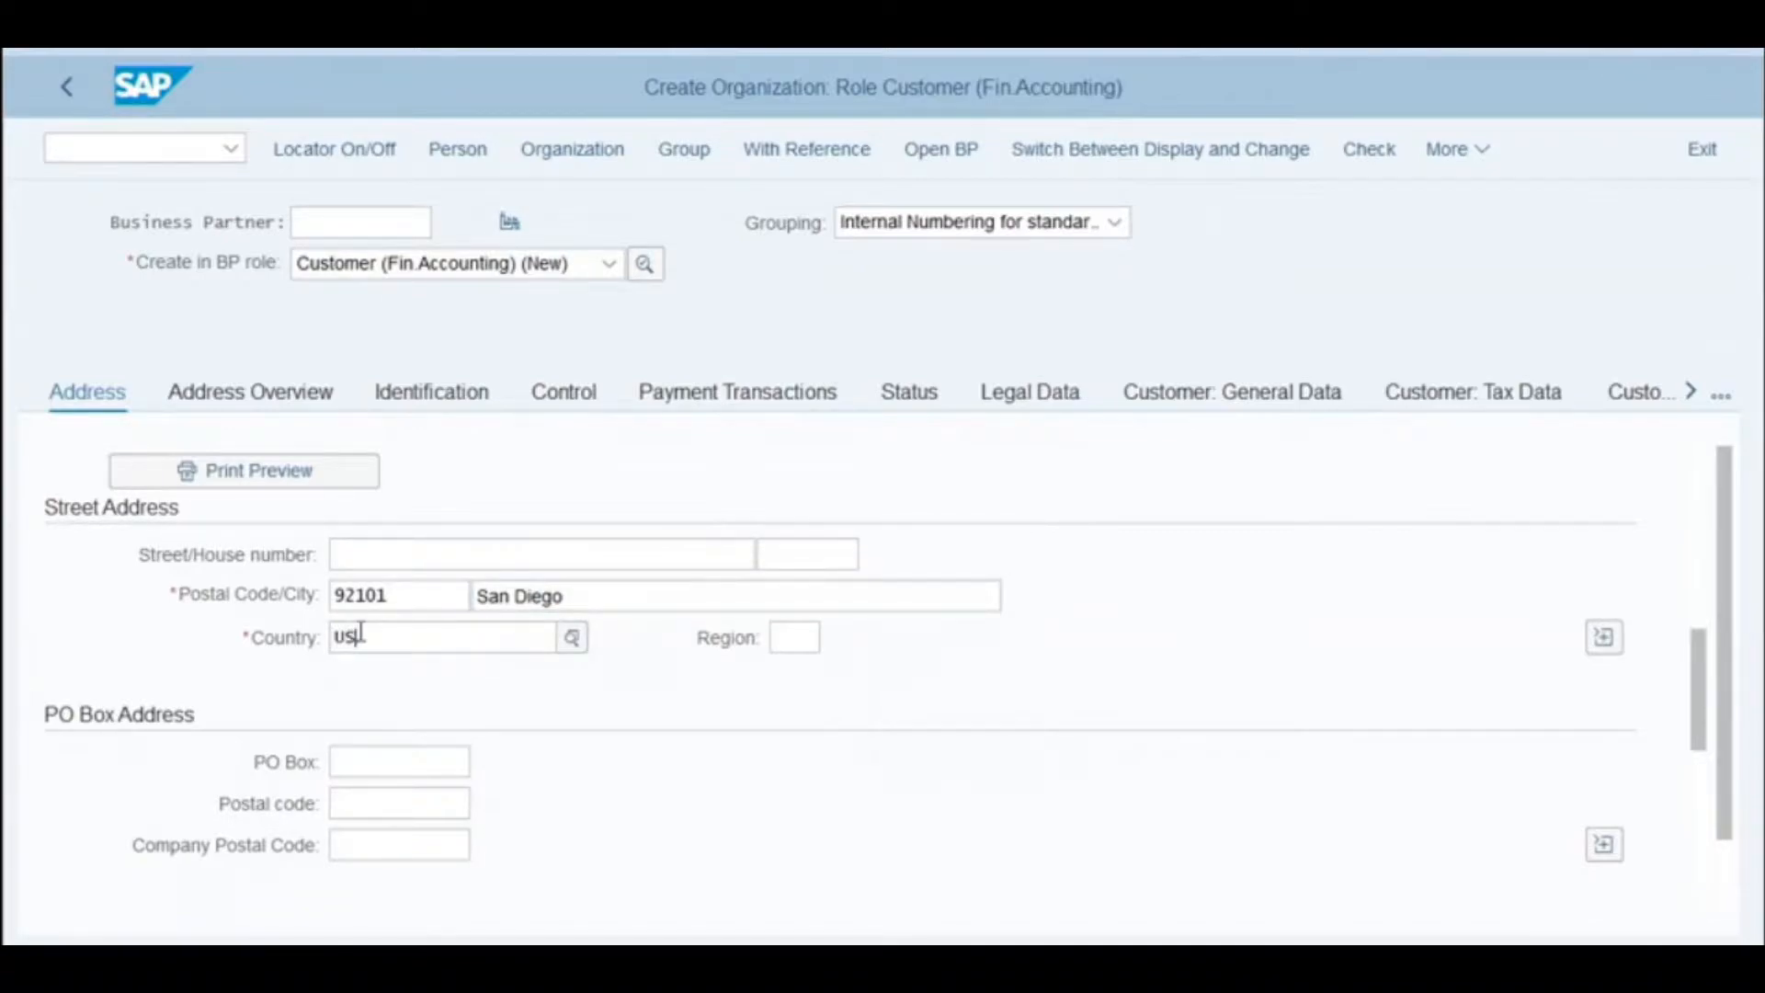
{"action": "left_click", "coordinate": [548, 688]}
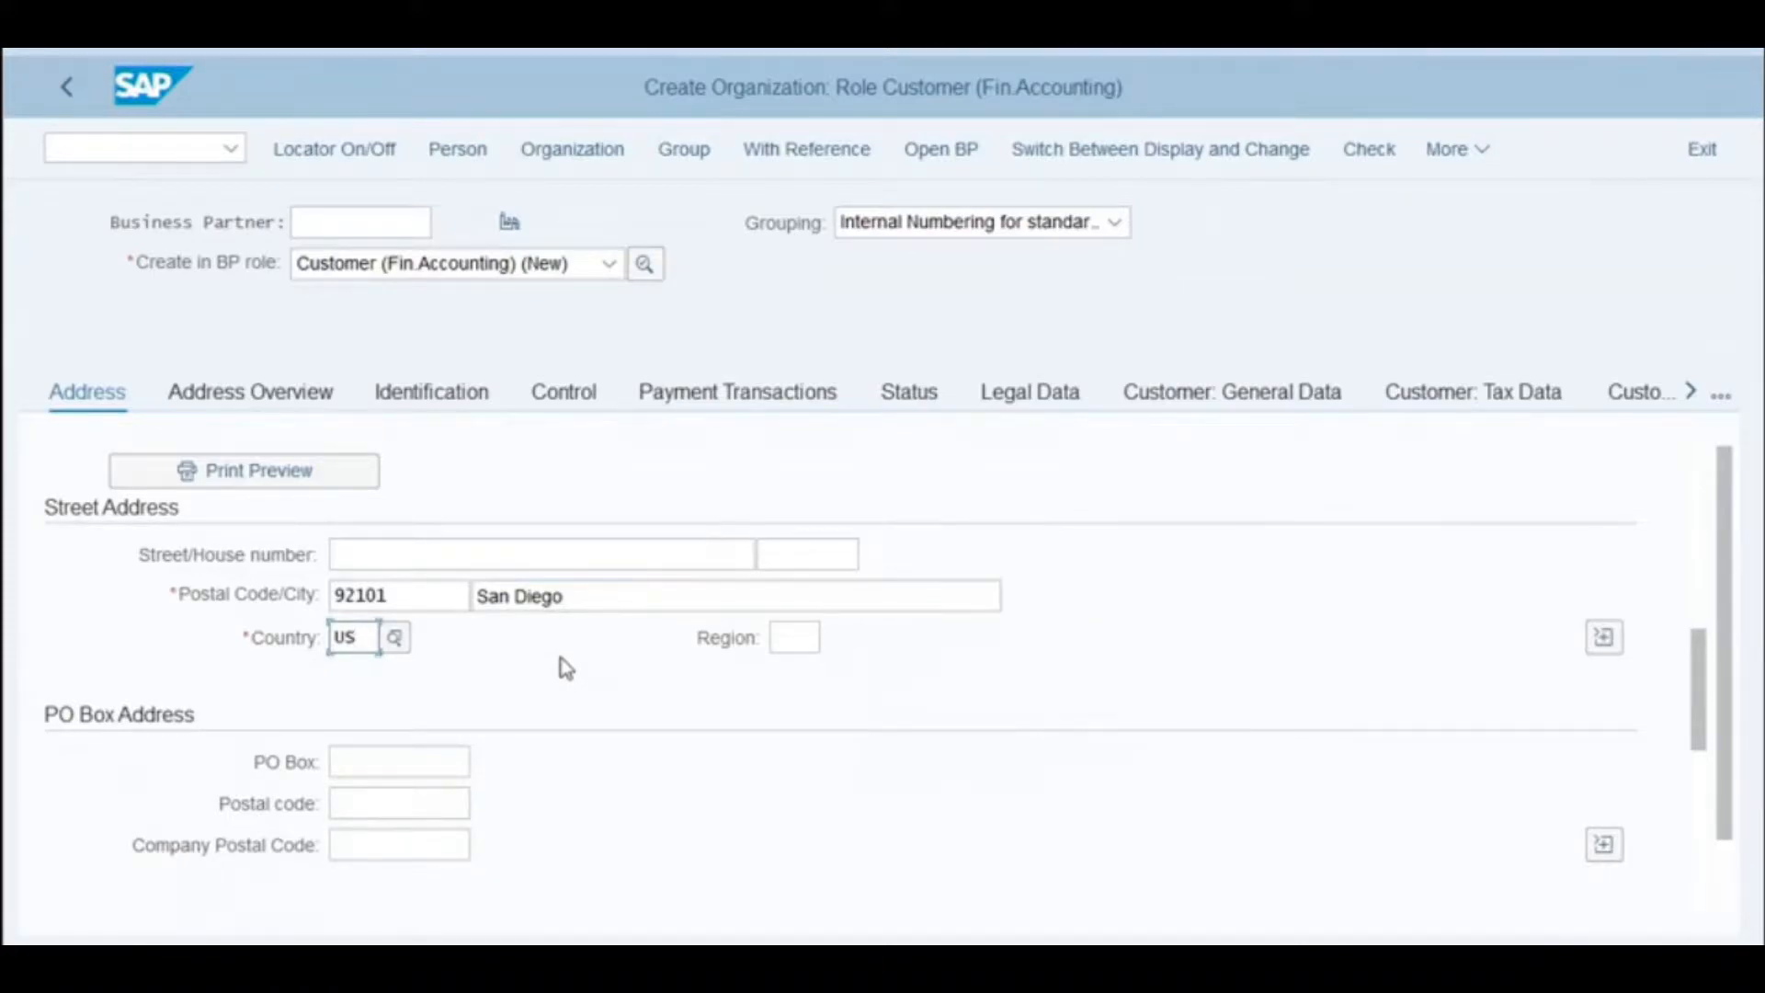
Set the communication language to English.
{"action": "scroll", "coordinate": [565, 654], "scroll_direction": "down", "scroll_amount": 4}
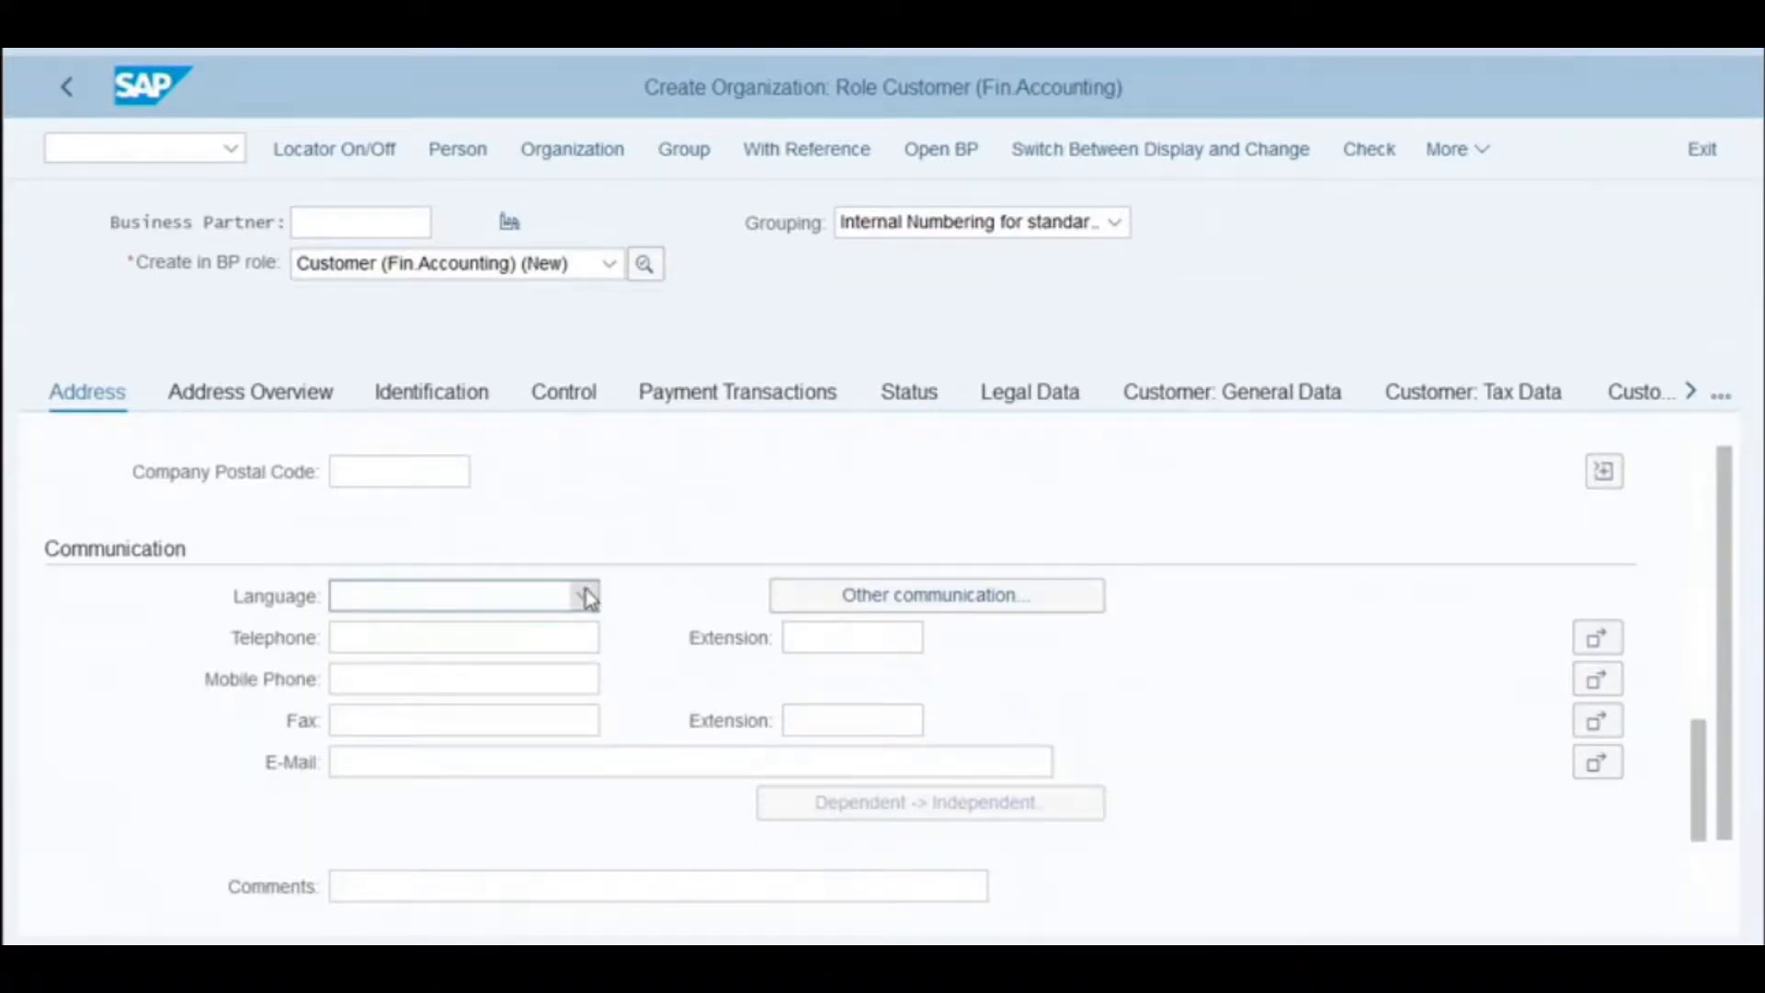
{"action": "left_click", "coordinate": [590, 600]}
{"action": "scroll", "coordinate": [522, 669], "scroll_direction": "down", "scroll_amount": 2}
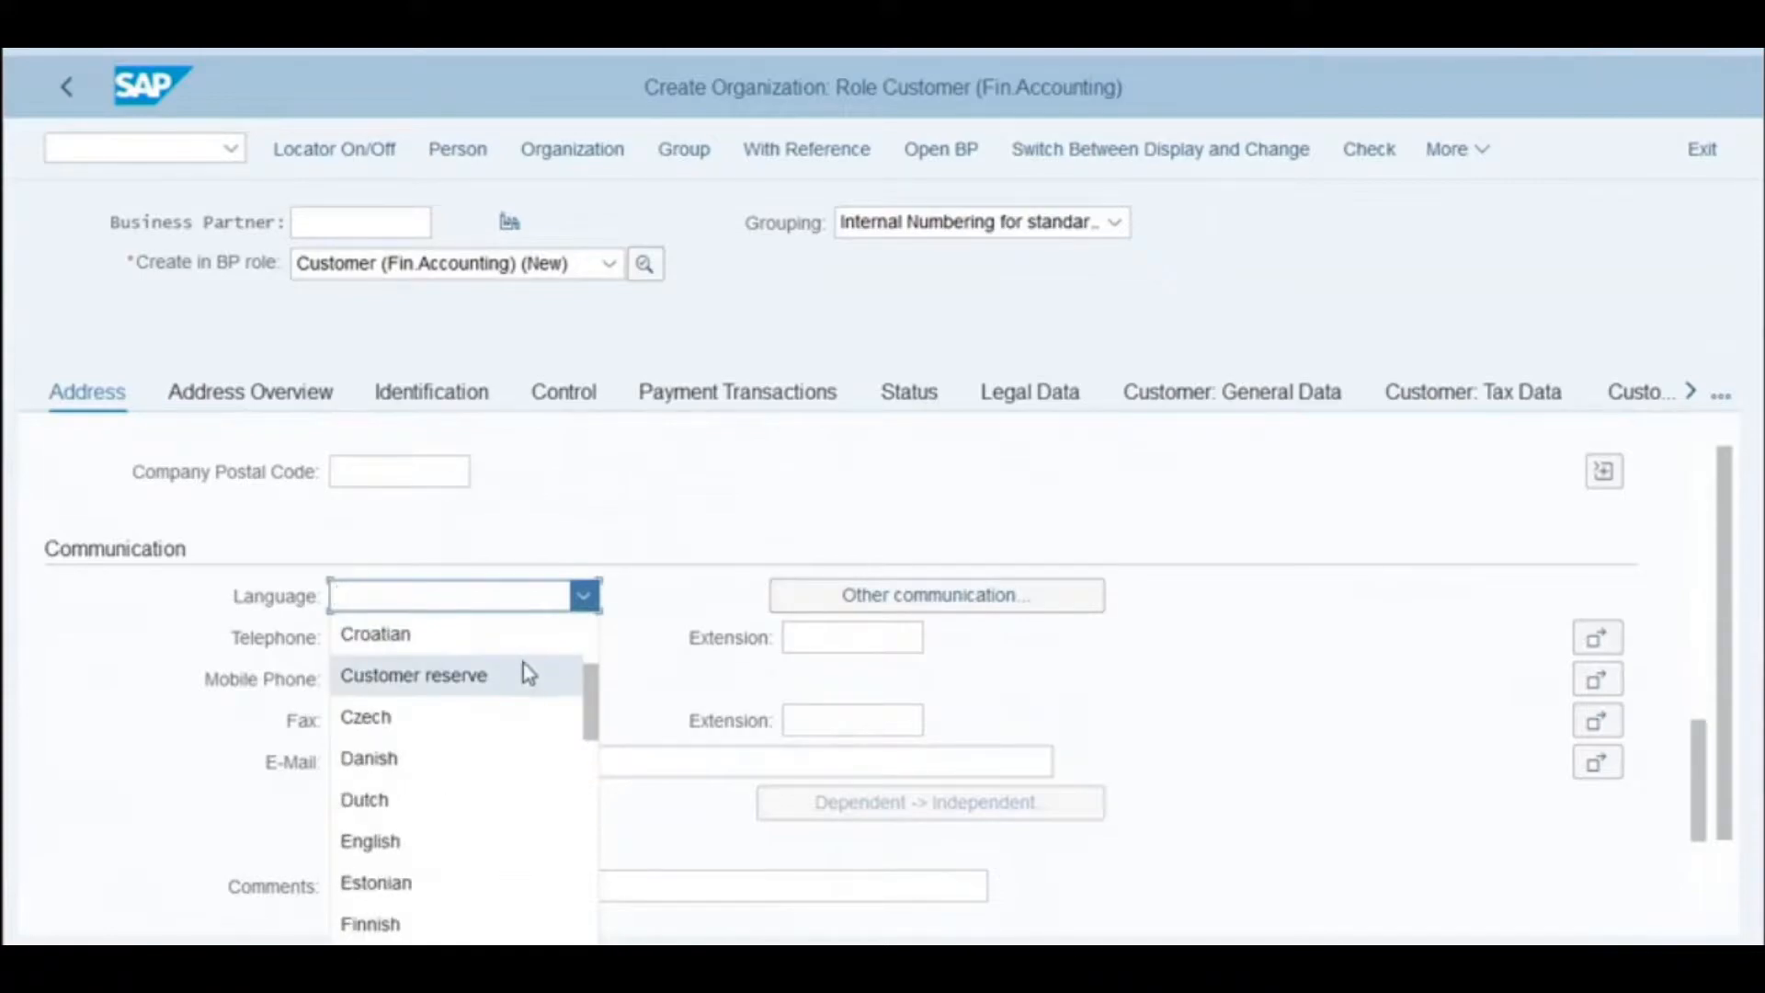
{"action": "left_click", "coordinate": [465, 840]}
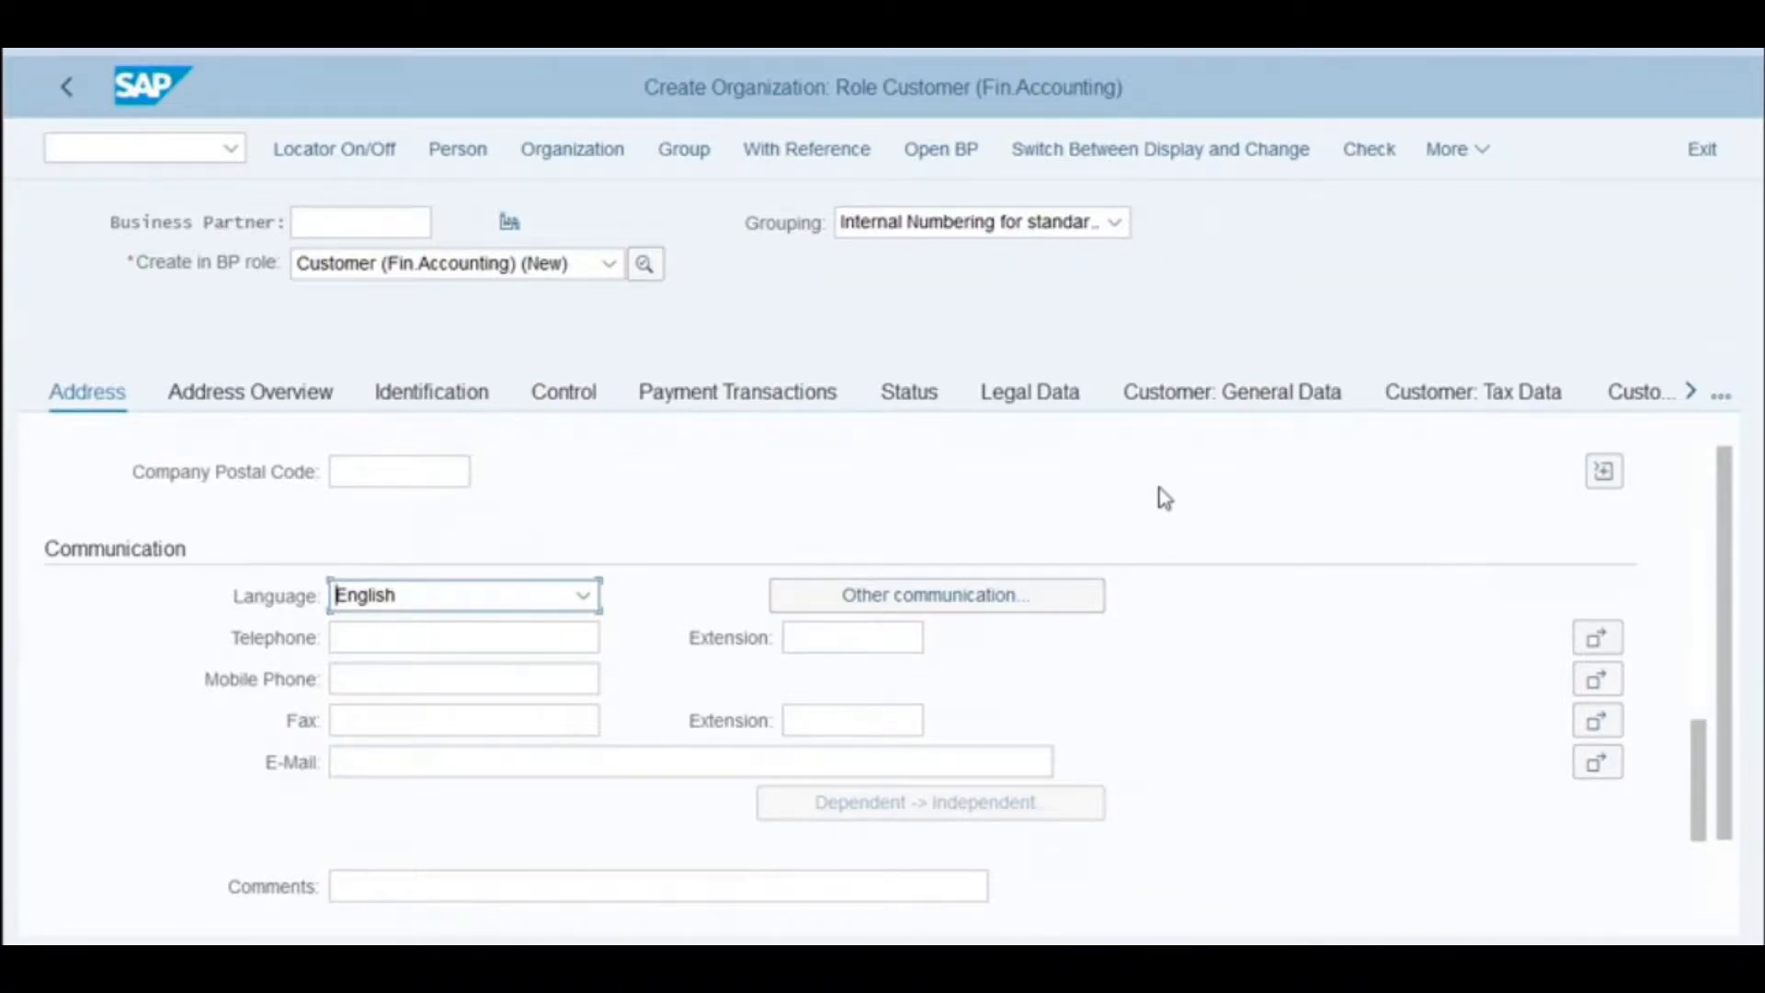
Open the TX05 Billing Instruction in the customer texts for editing.
{"action": "left_click", "coordinate": [1721, 397]}
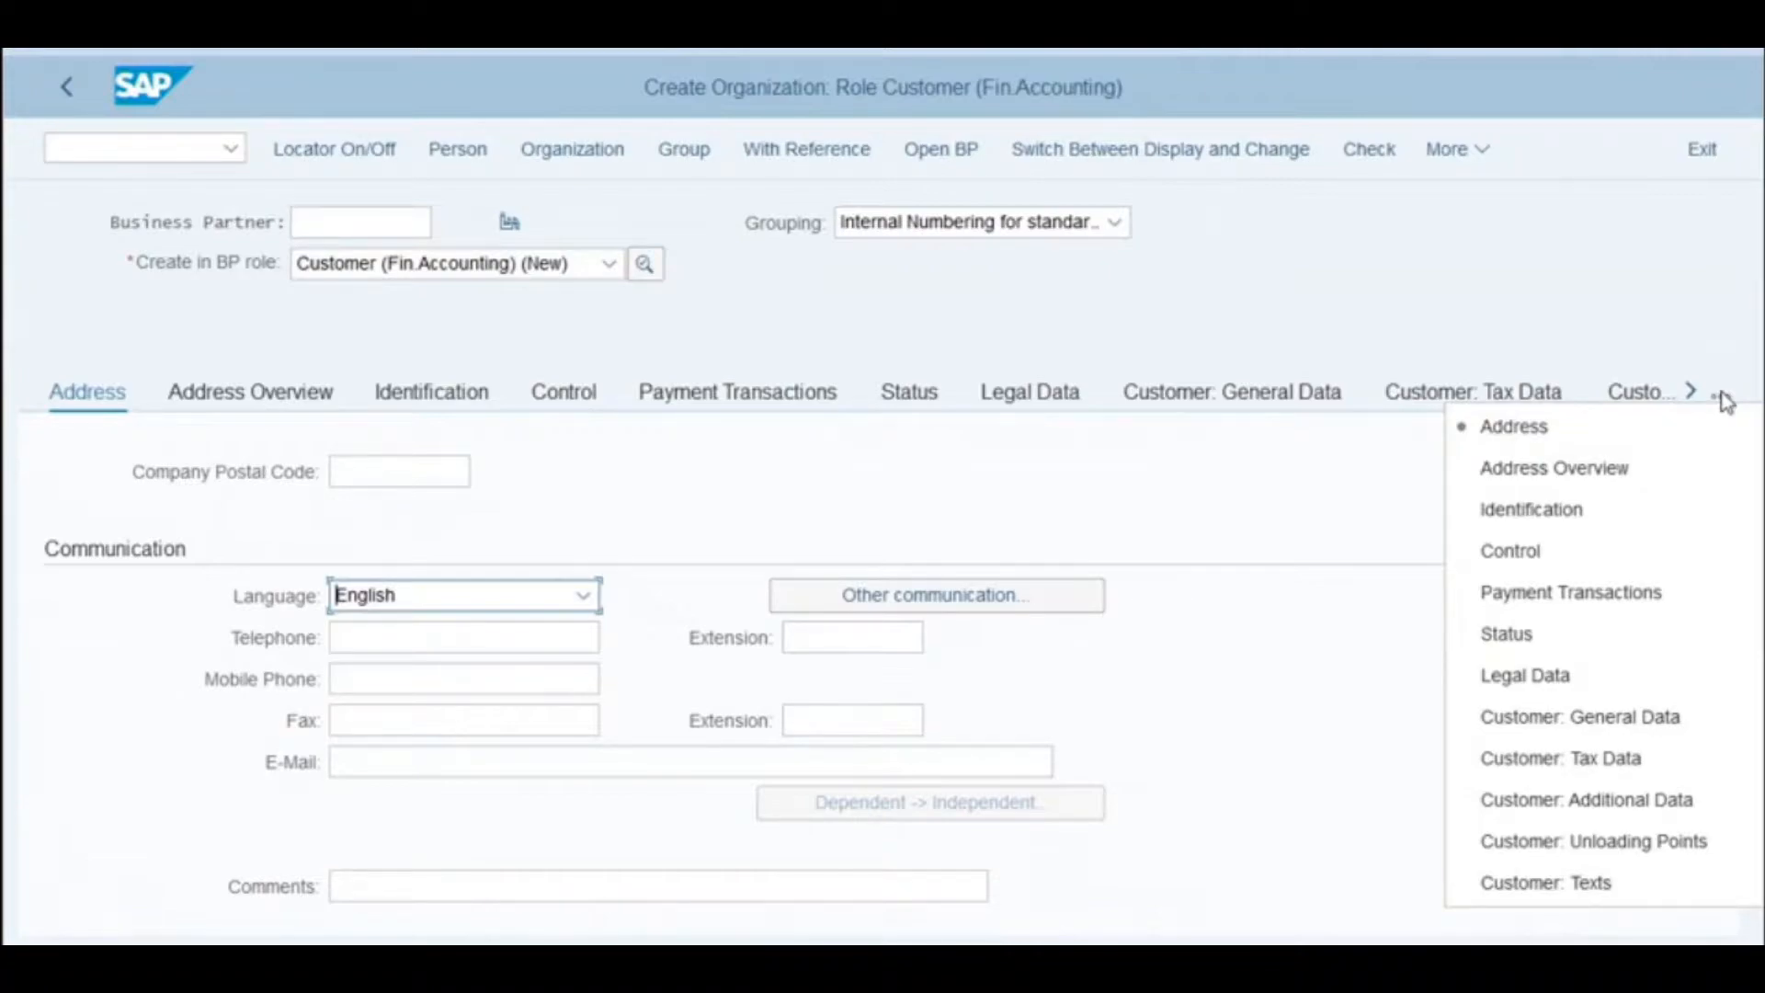
{"action": "left_click", "coordinate": [1579, 885]}
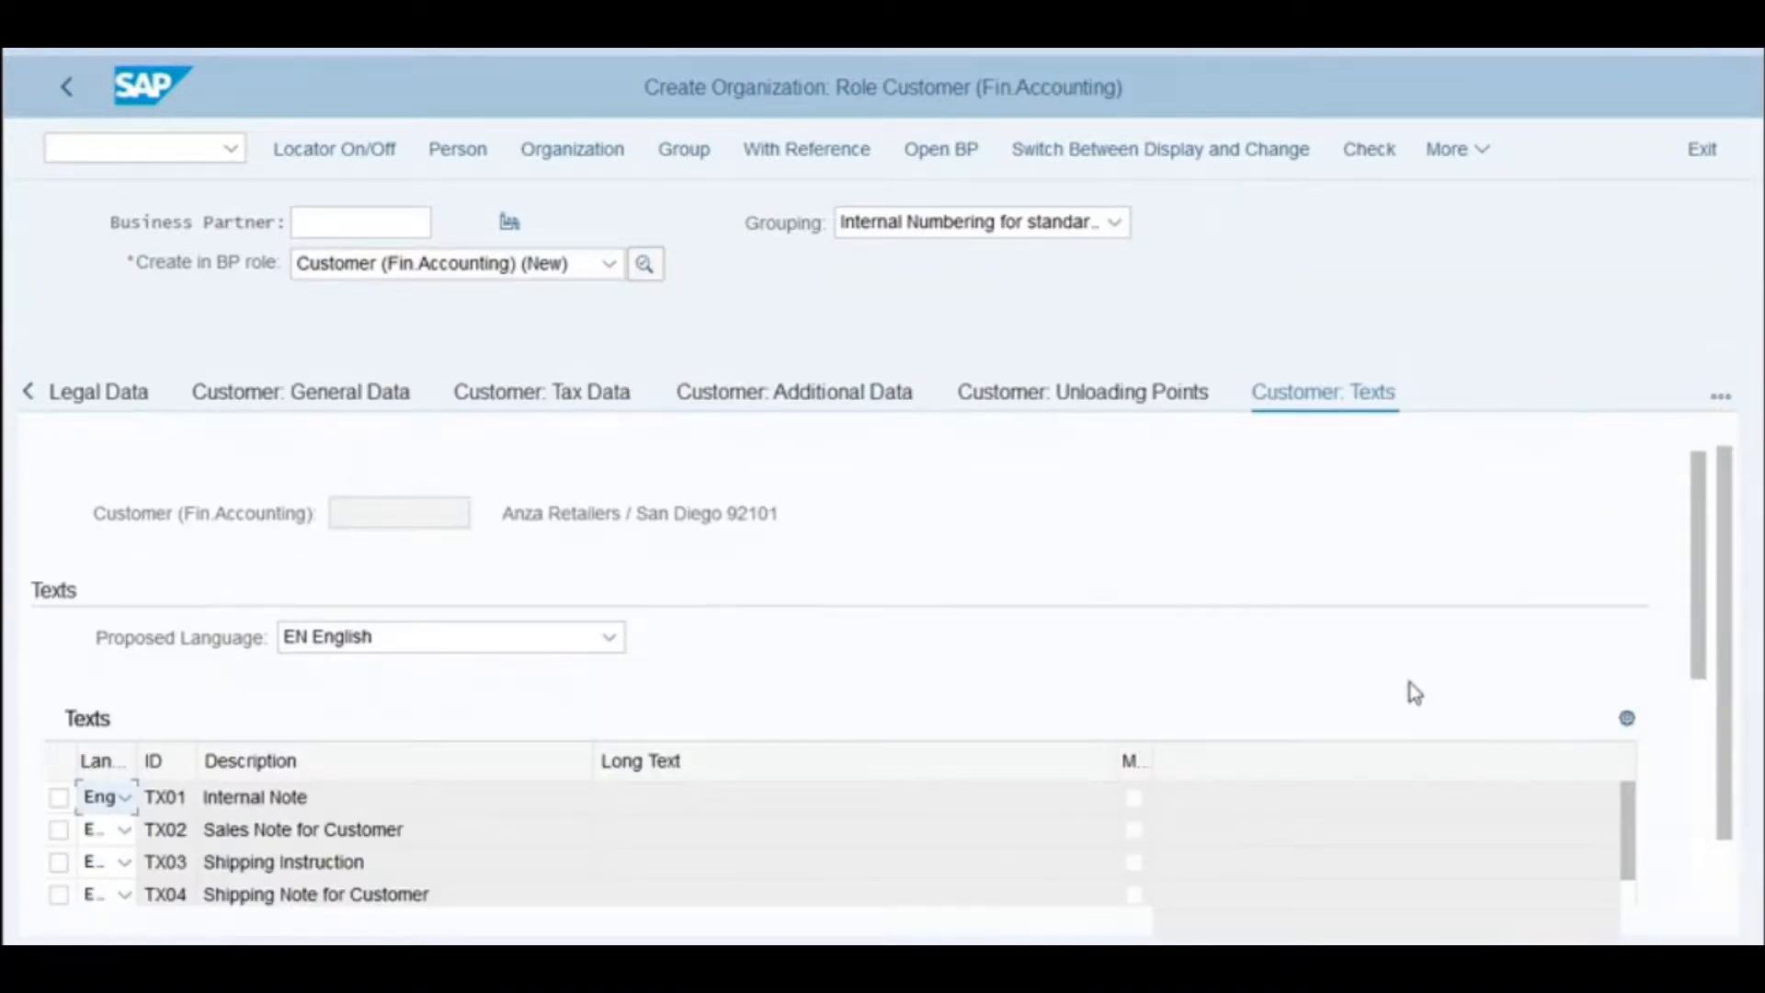
{"action": "left_click_drag", "start_coordinate": [1702, 644], "coordinate": [1680, 717]}
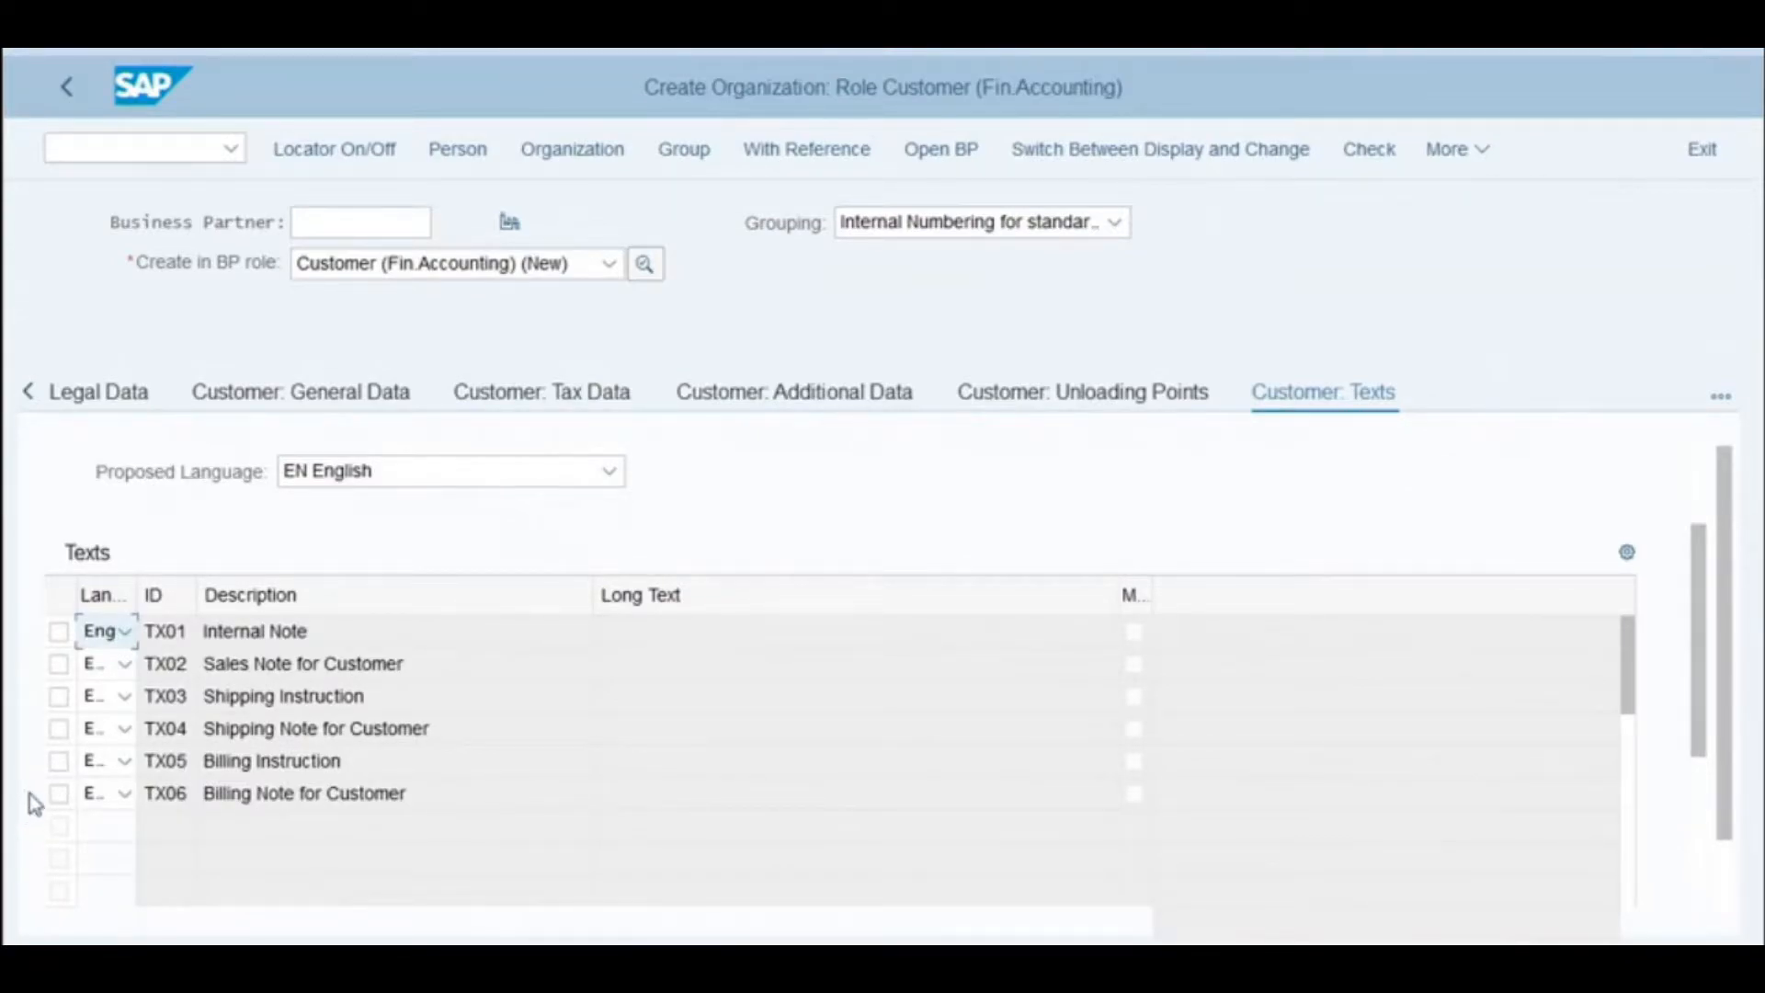
{"action": "left_click", "coordinate": [57, 763]}
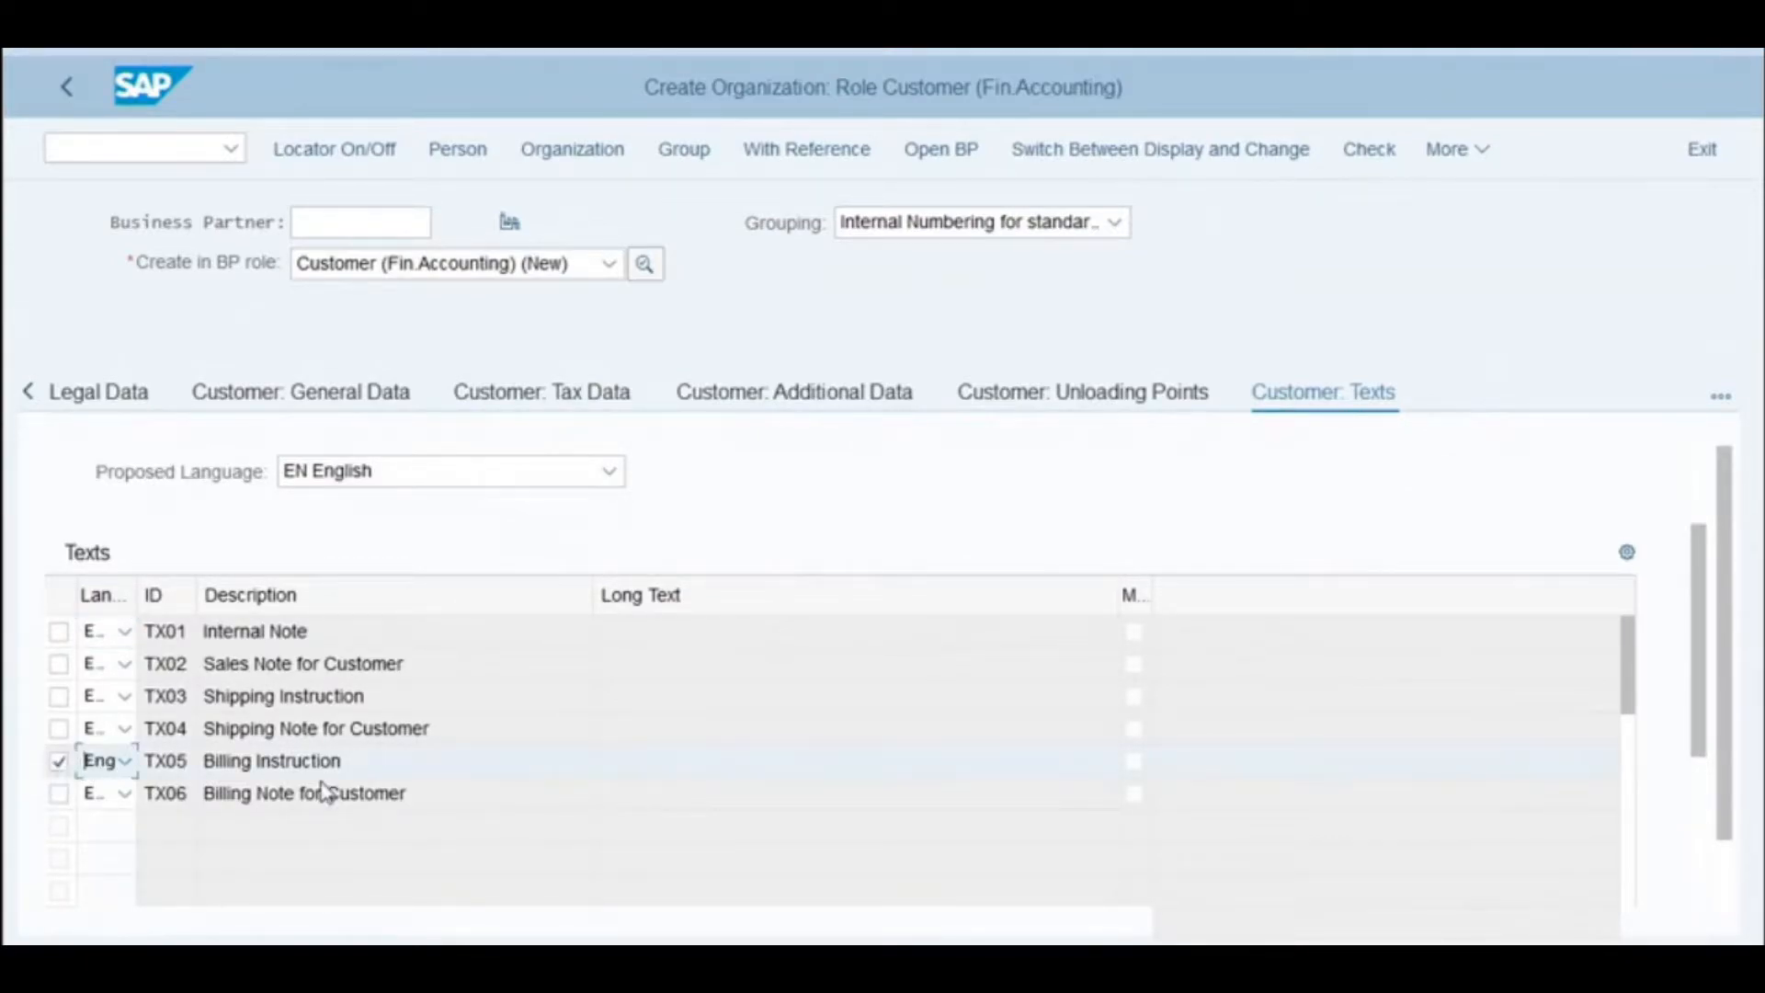
{"action": "left_click_drag", "start_coordinate": [1701, 731], "coordinate": [1675, 924]}
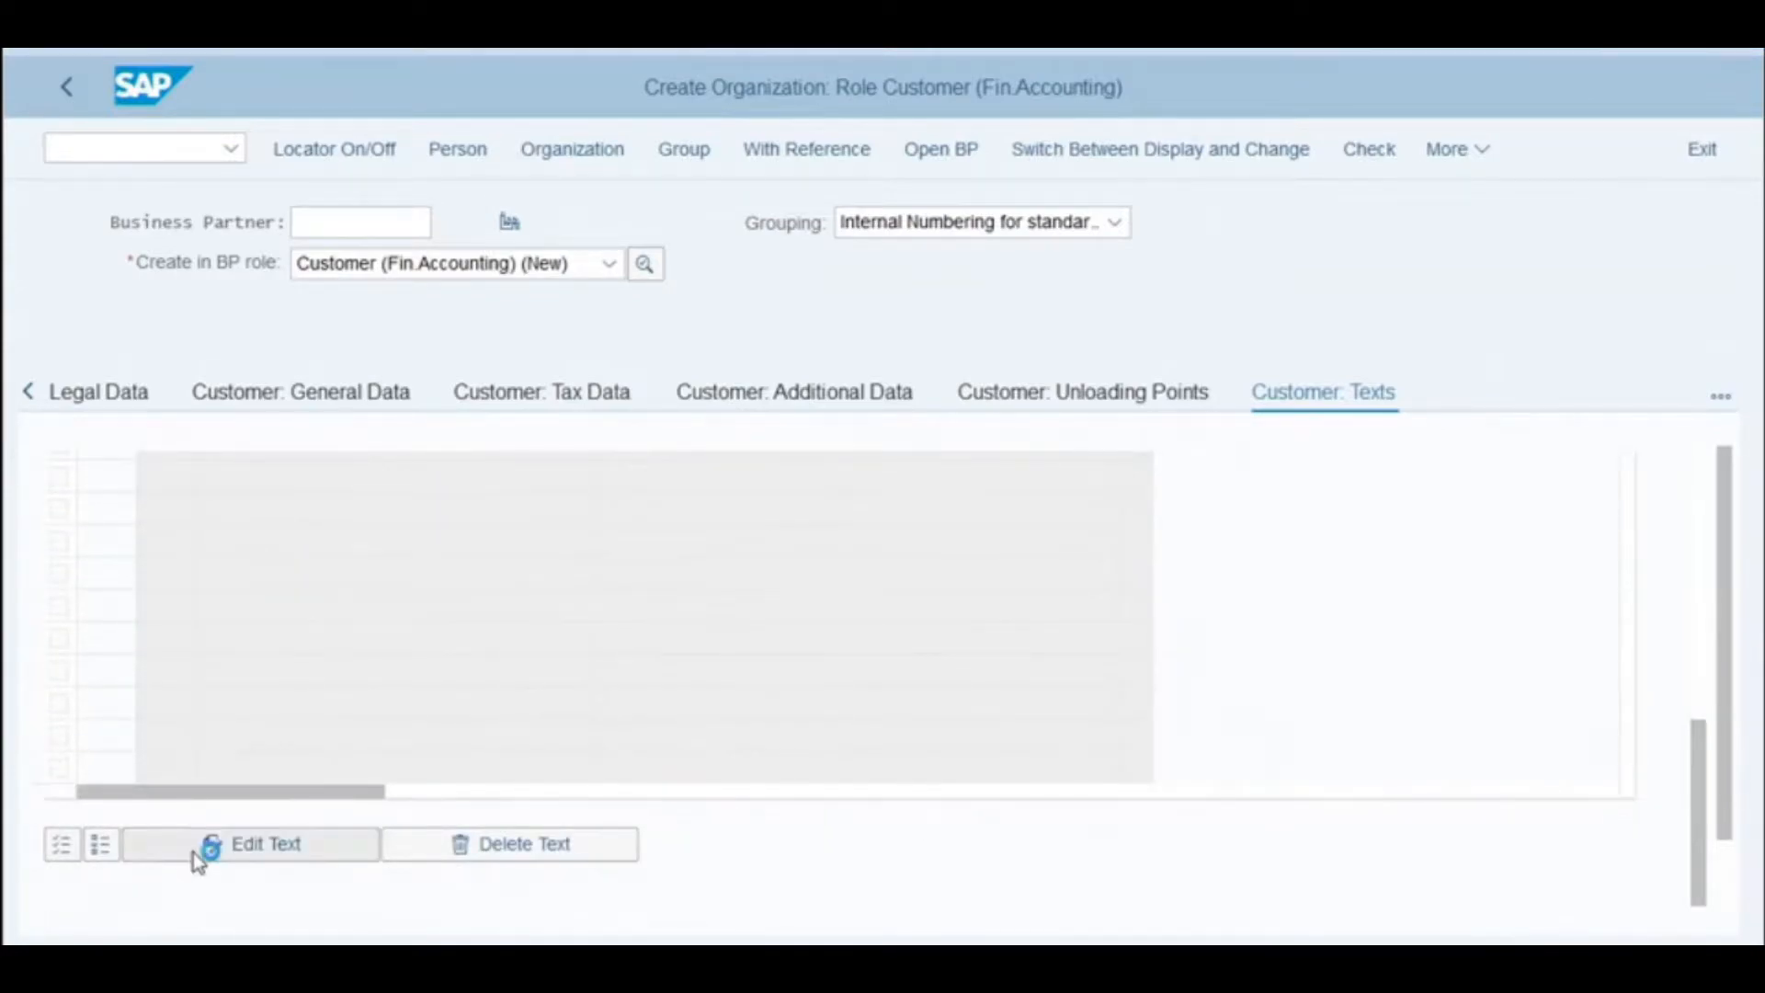
{"action": "left_click", "coordinate": [193, 853]}
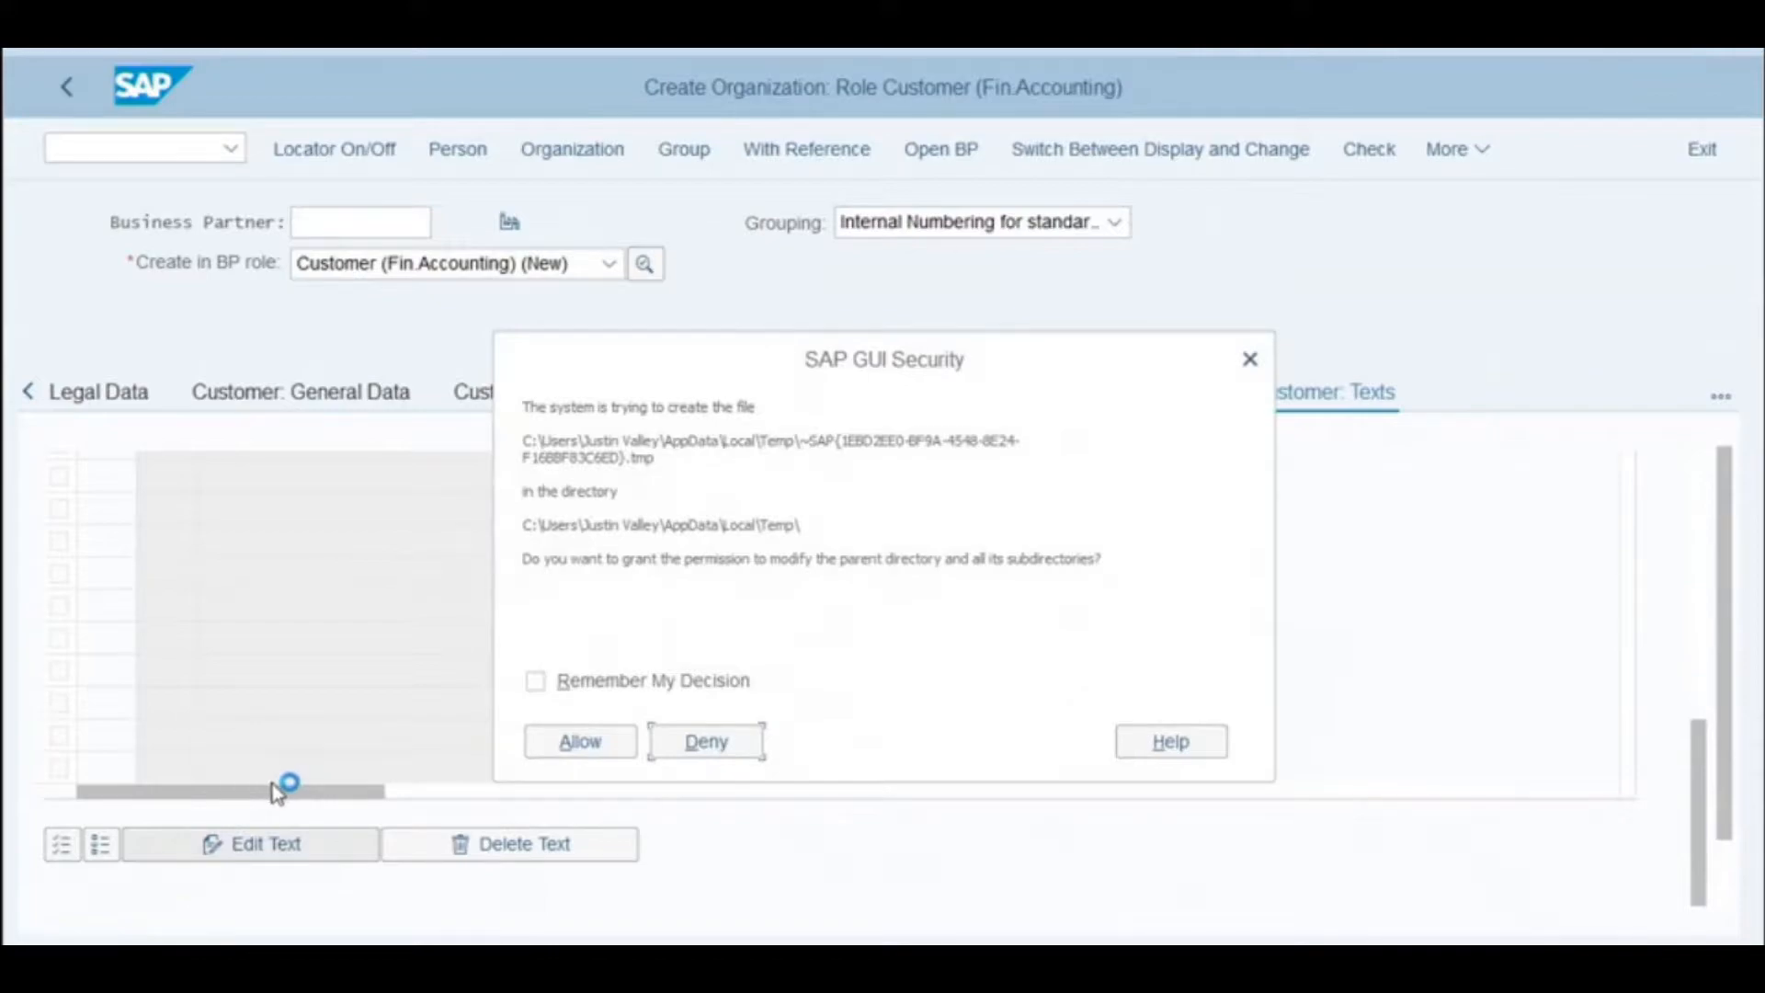
Allow creating and accessing the temporary file in the security requests, remembering both decisions.
{"action": "left_click", "coordinate": [538, 686]}
{"action": "left_click", "coordinate": [555, 745]}
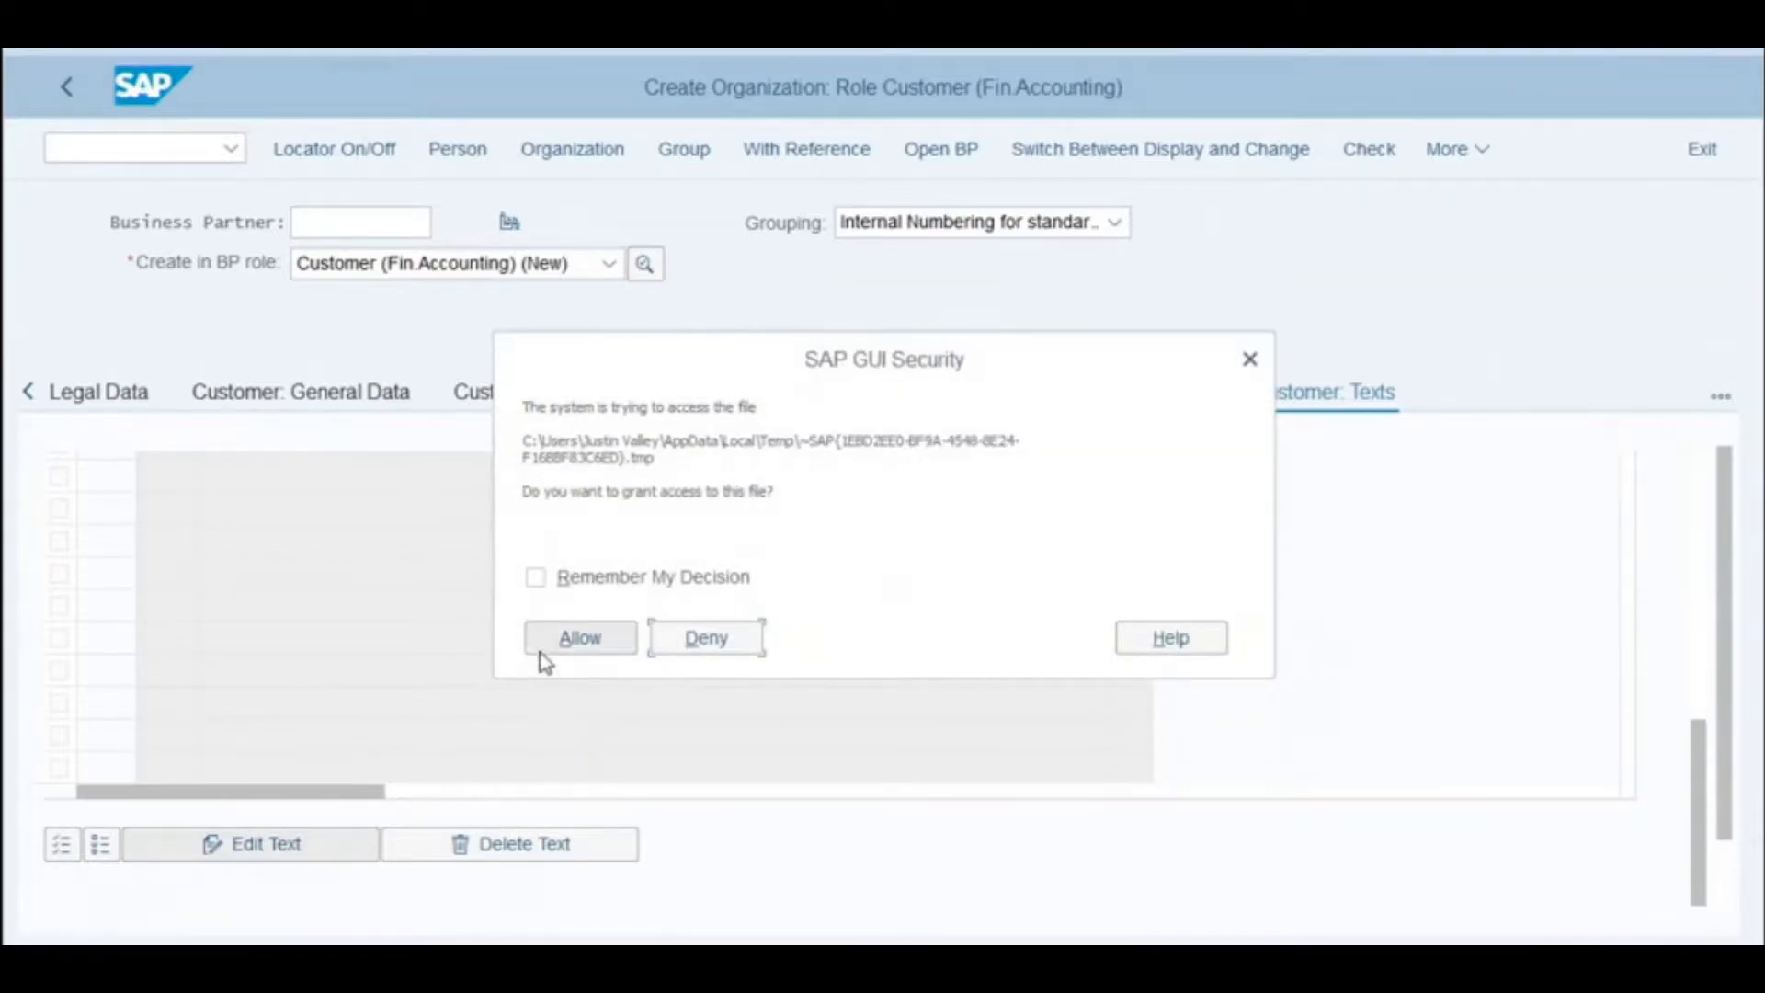
{"action": "left_click", "coordinate": [535, 577]}
{"action": "left_click", "coordinate": [559, 643]}
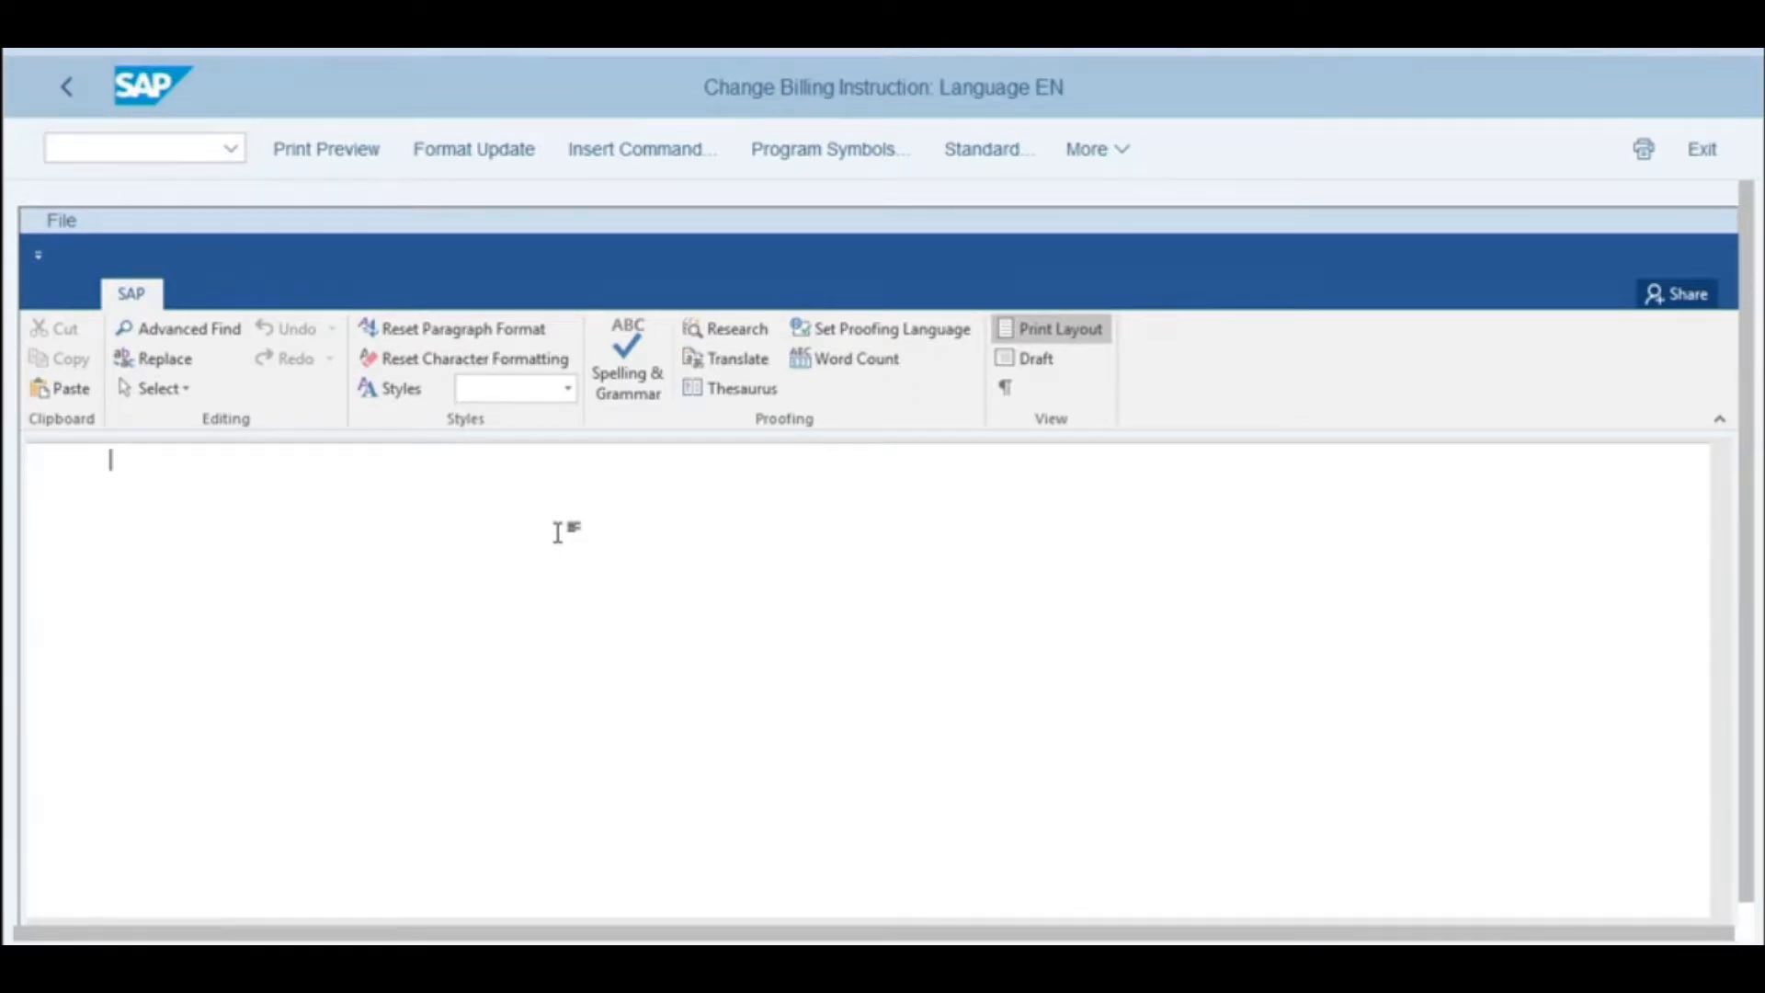
Enter "Customer Requires Itemized Invoice" as the billing instruction, return to the customer texts and save the business partner.
{"action": "type", "text": "Customer Requires Itemized Invoice"}
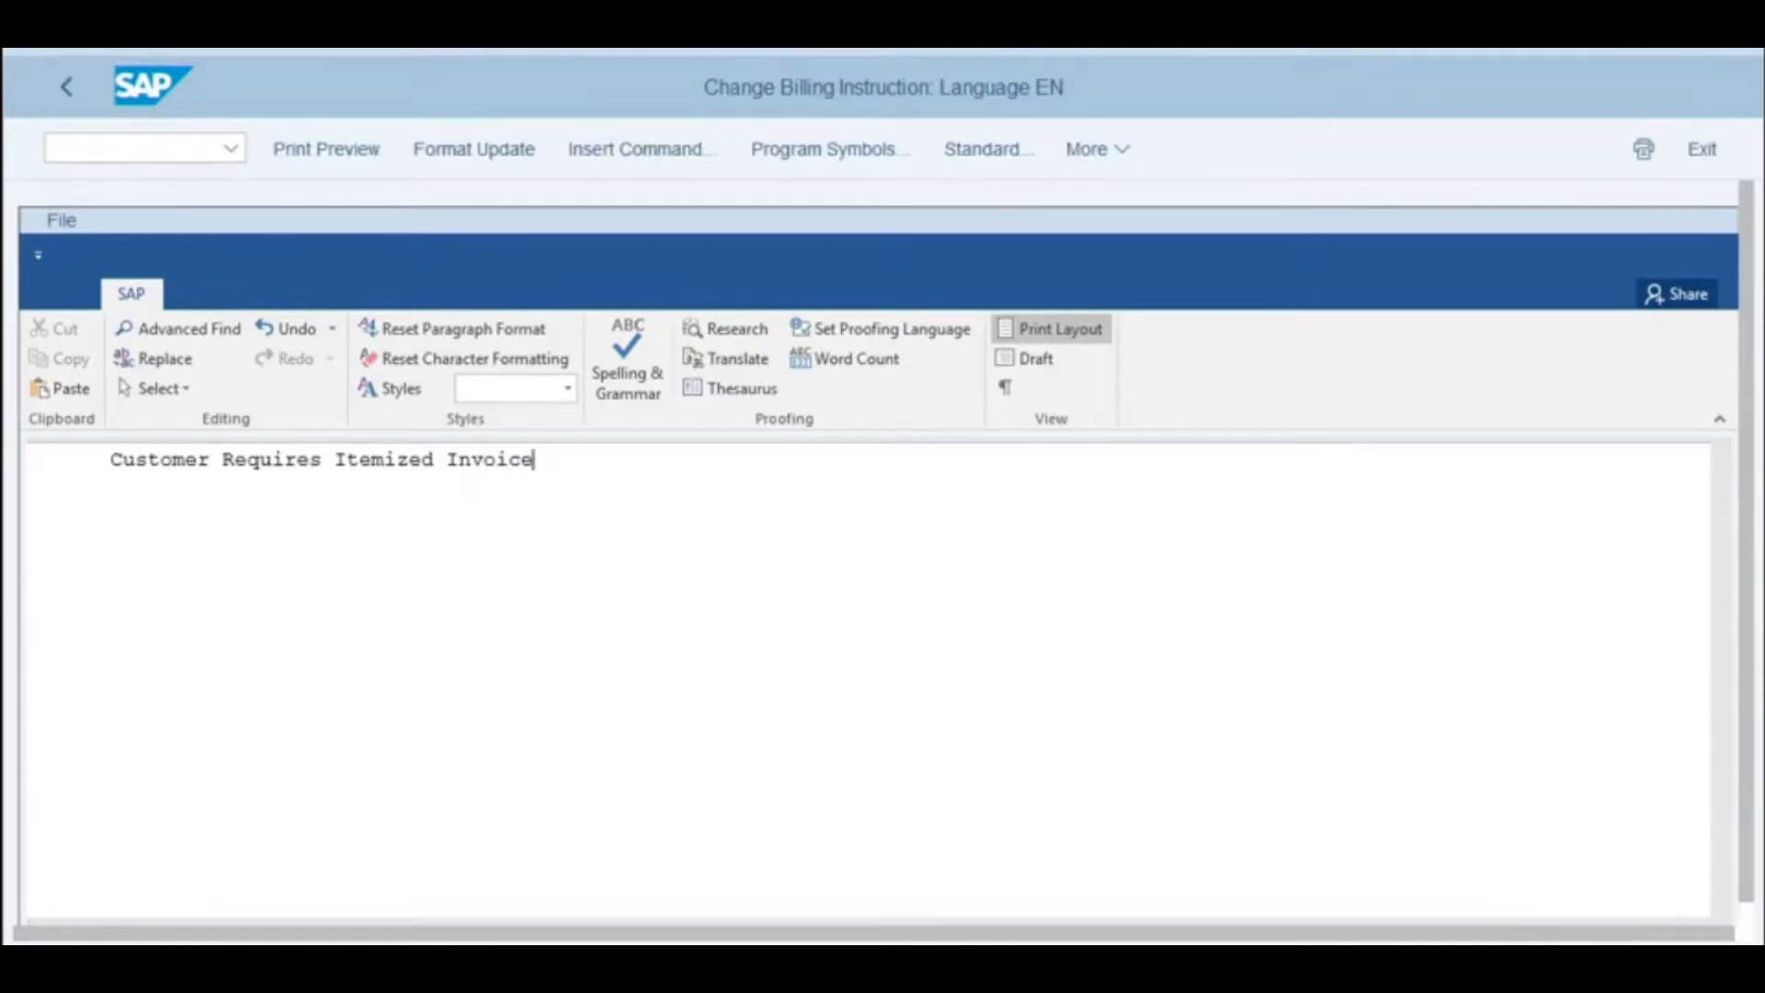
{"action": "left_click", "coordinate": [1701, 944]}
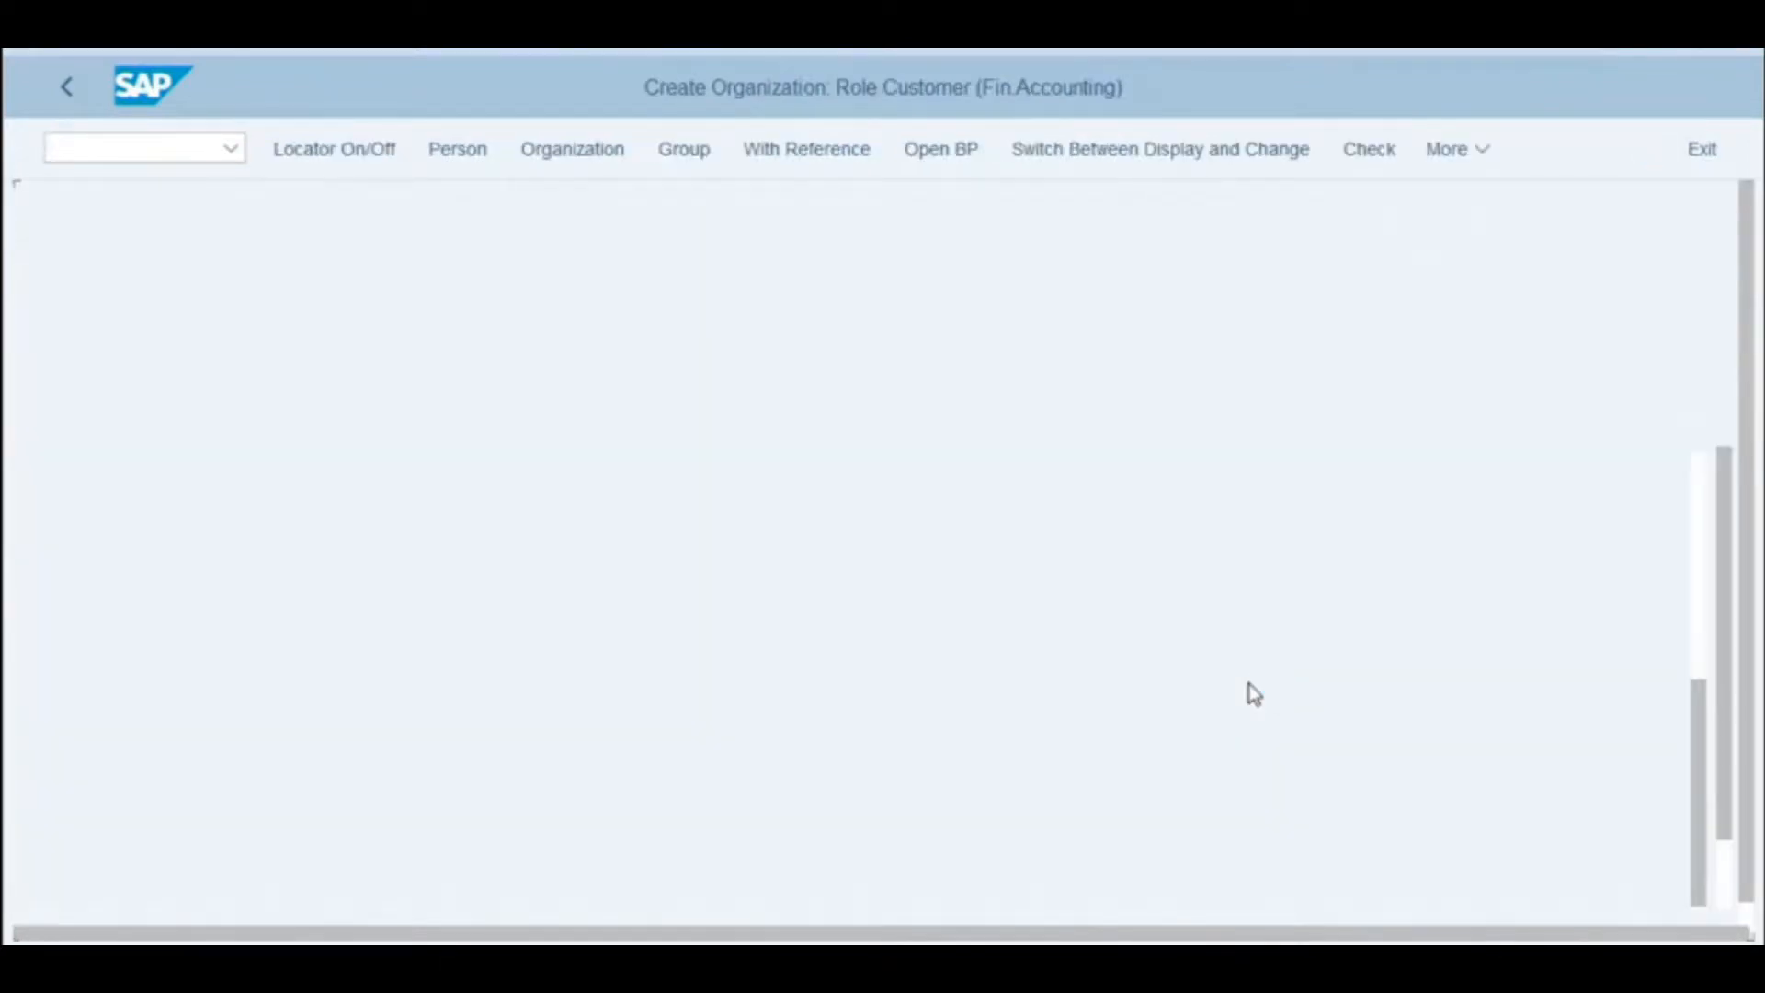
{"action": "left_click_drag", "start_coordinate": [1693, 794], "coordinate": [1685, 675]}
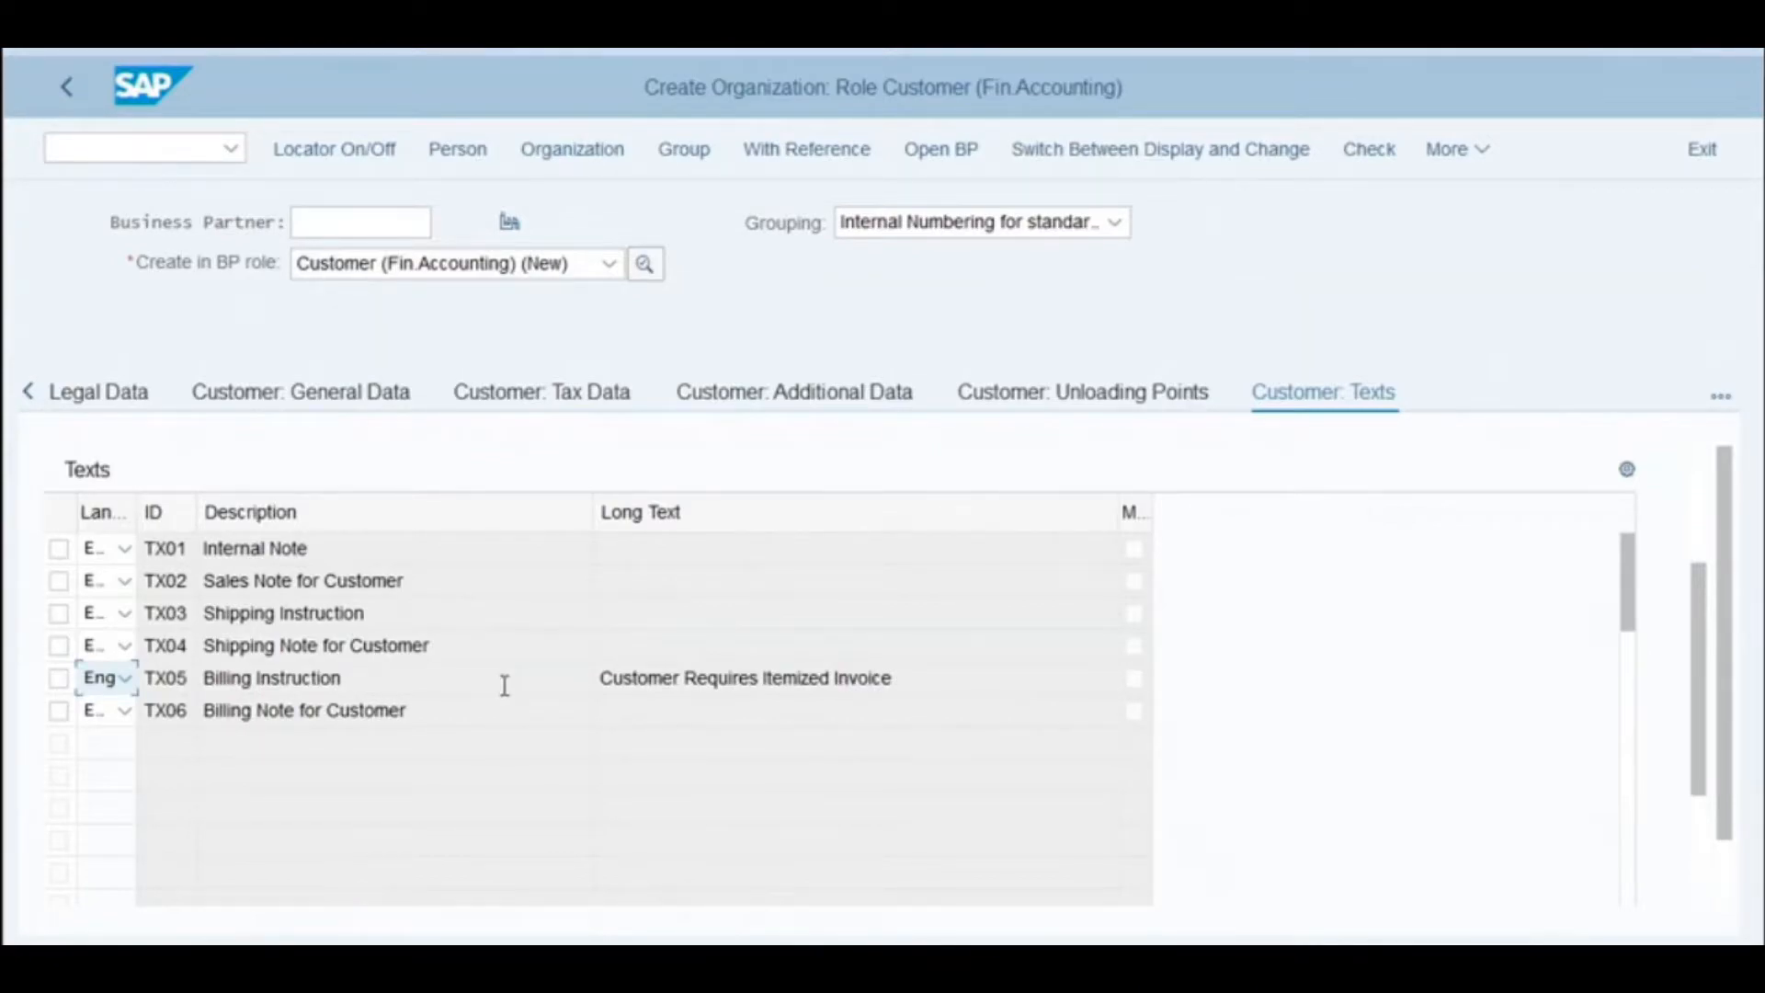
{"action": "left_click", "coordinate": [1598, 964]}
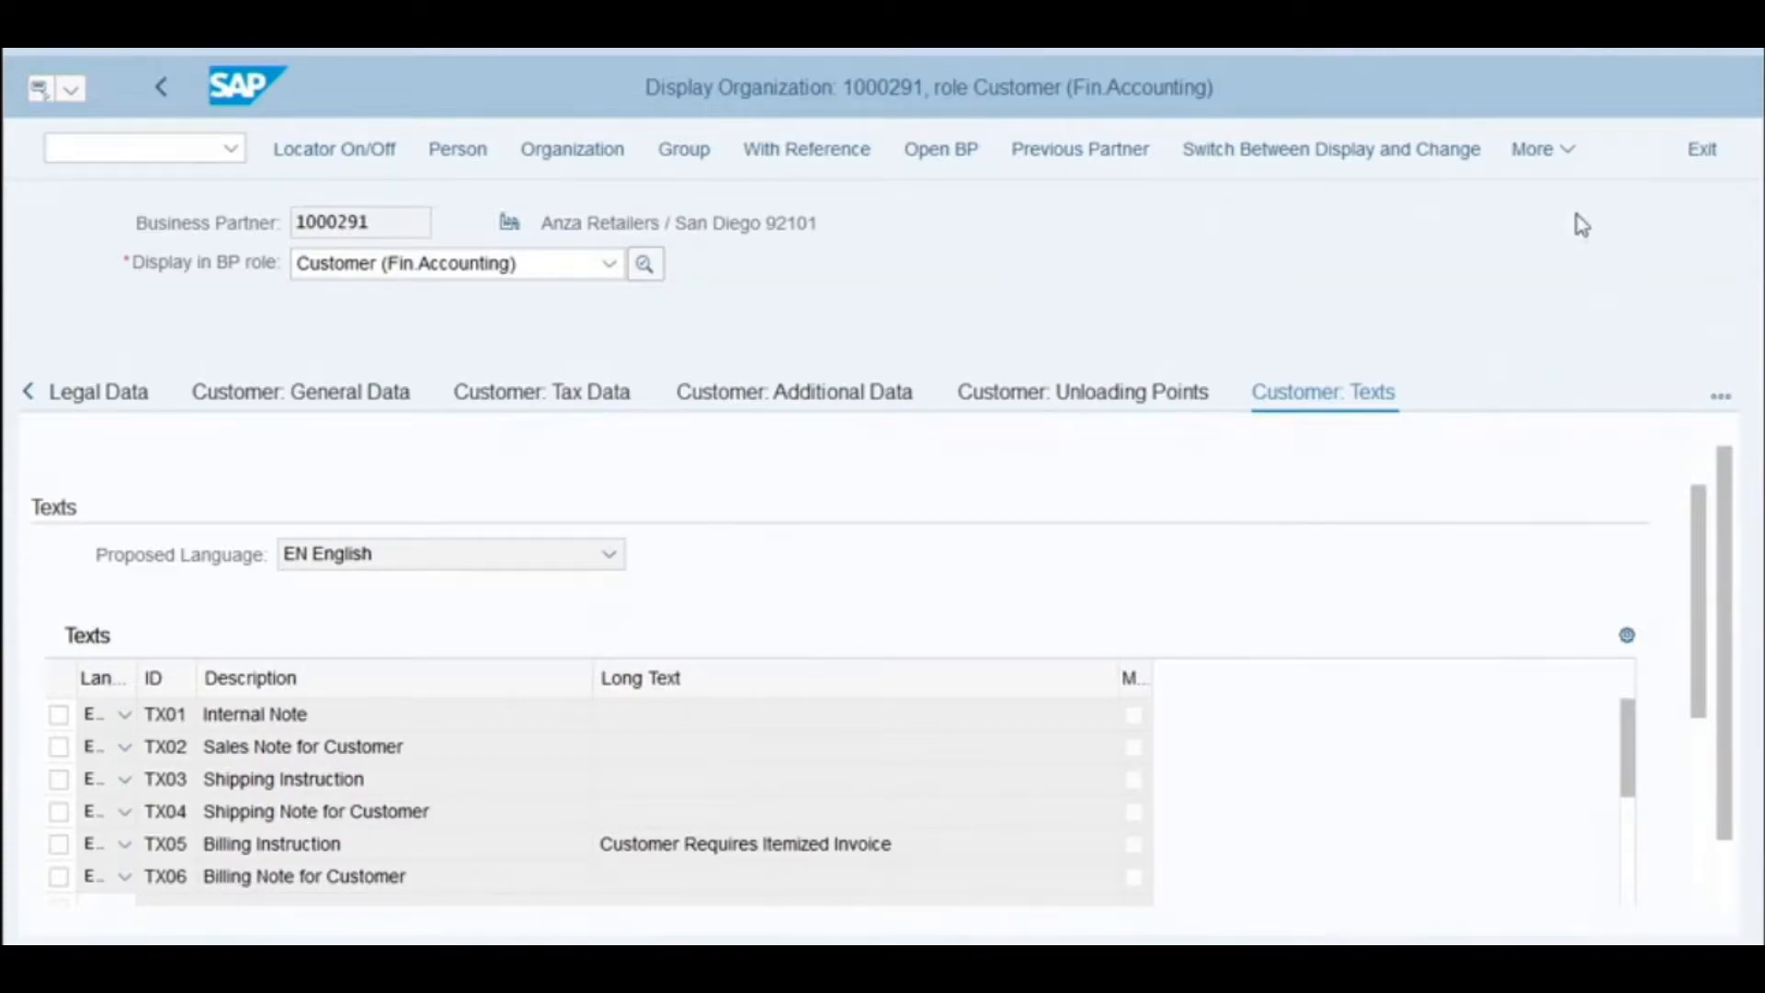
Open the business partner's company code data in change mode and enter company code 1000.
{"action": "left_click", "coordinate": [1553, 161]}
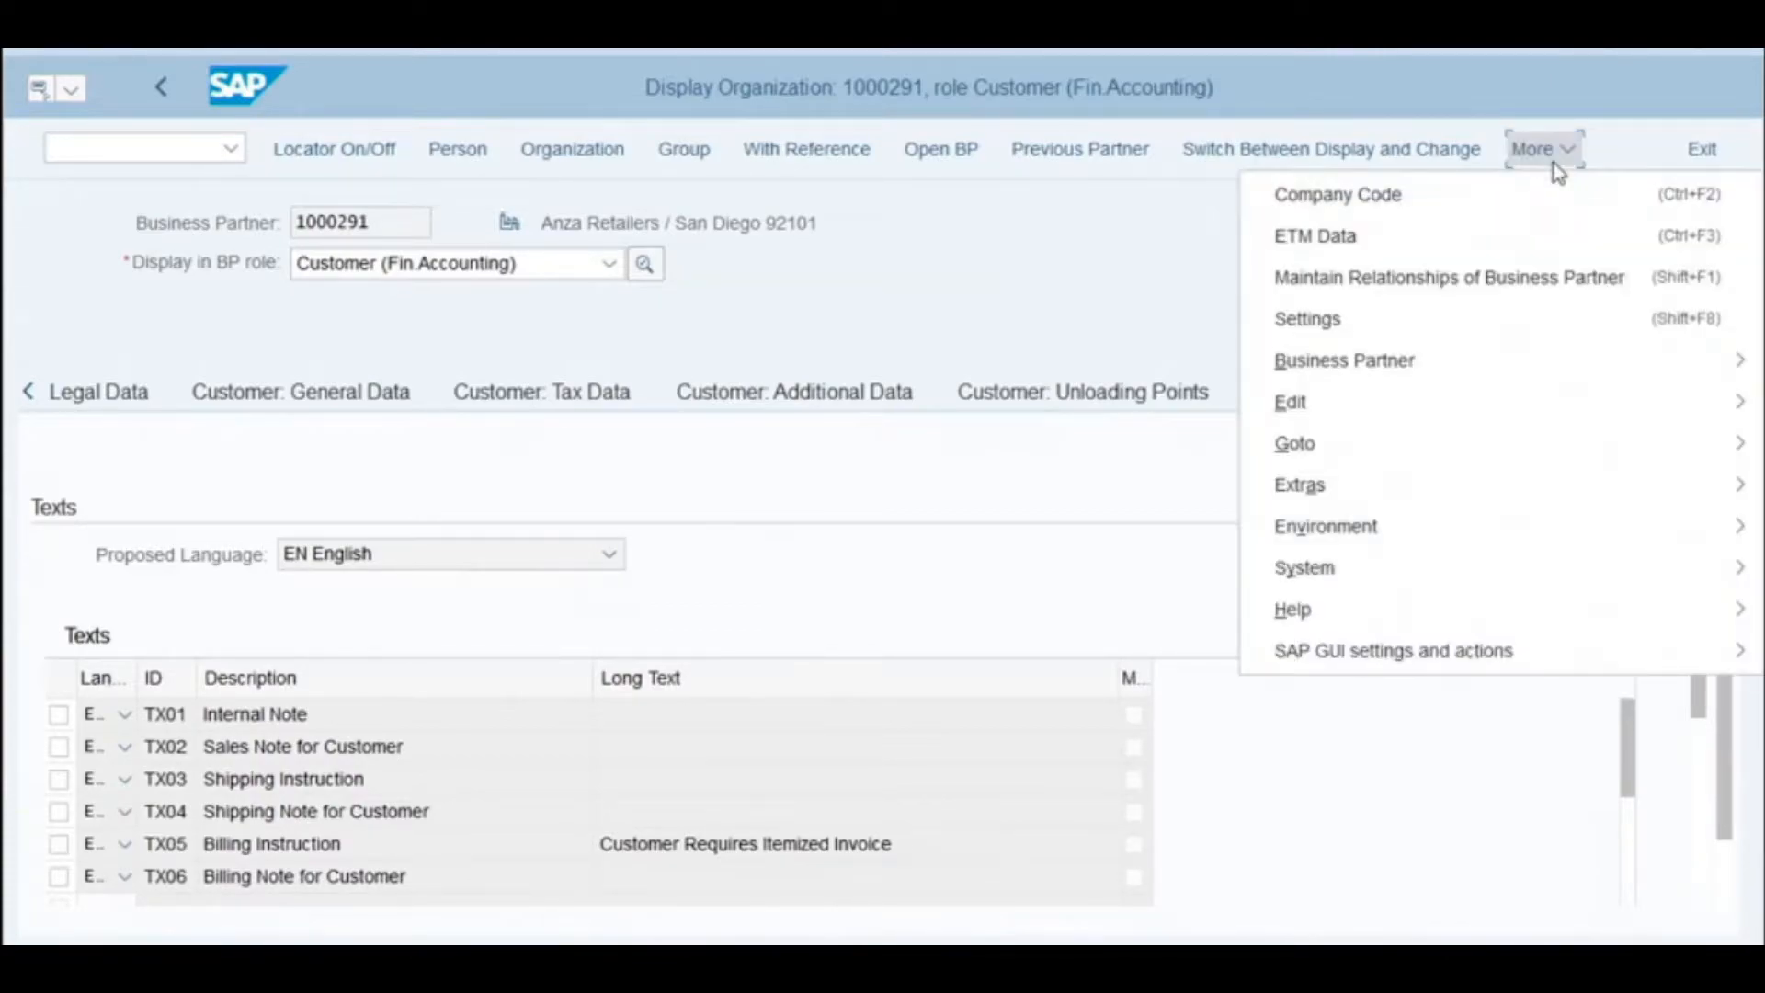
{"action": "left_click", "coordinate": [1518, 200]}
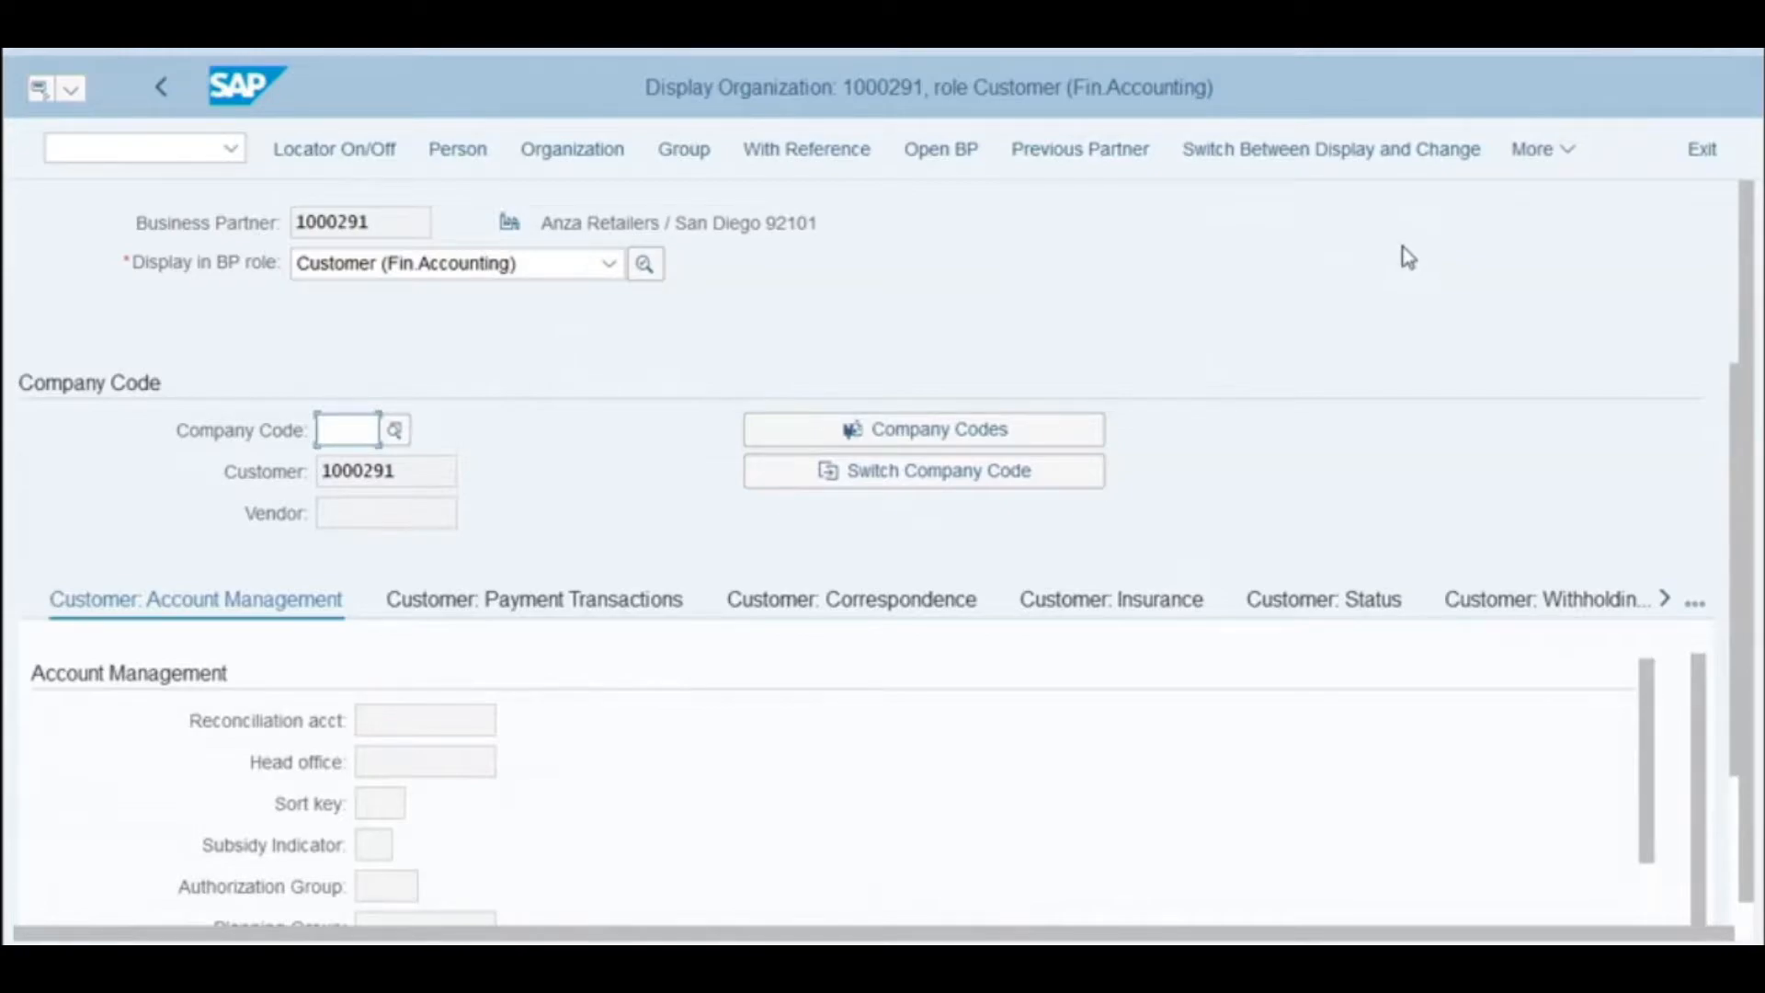
{"action": "left_click", "coordinate": [1334, 149]}
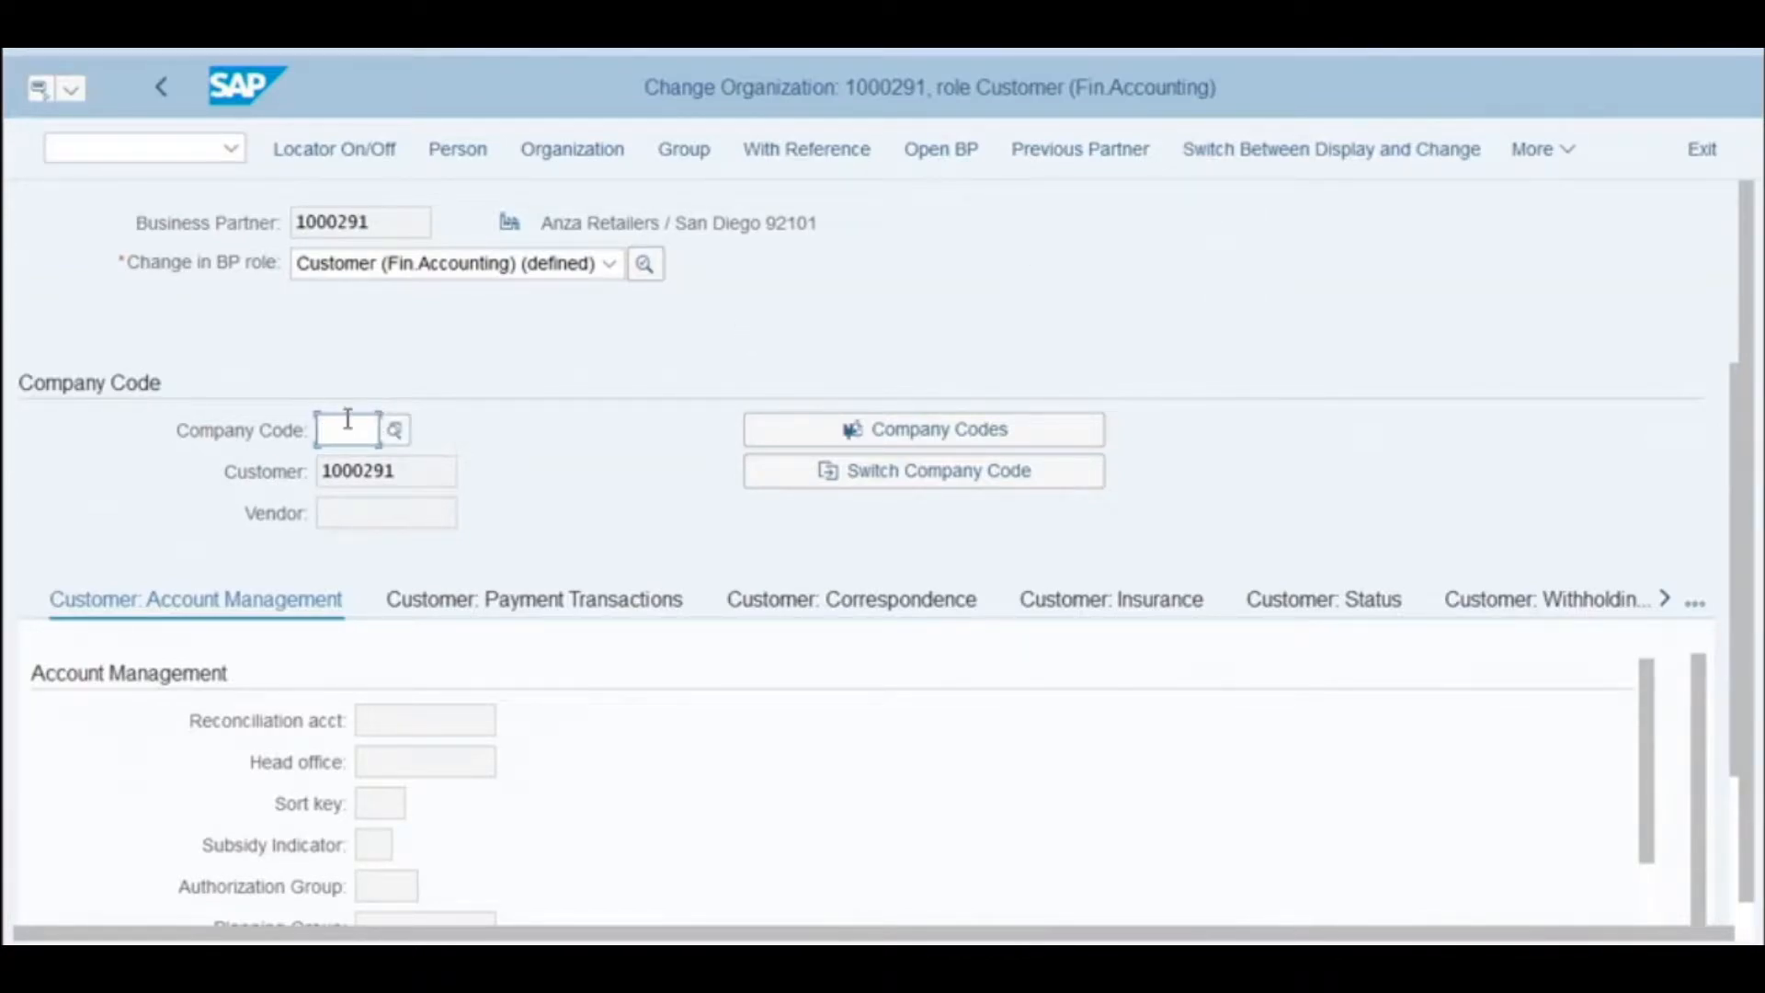
{"action": "type", "text": "1000"}
{"action": "key", "text": "Return"}
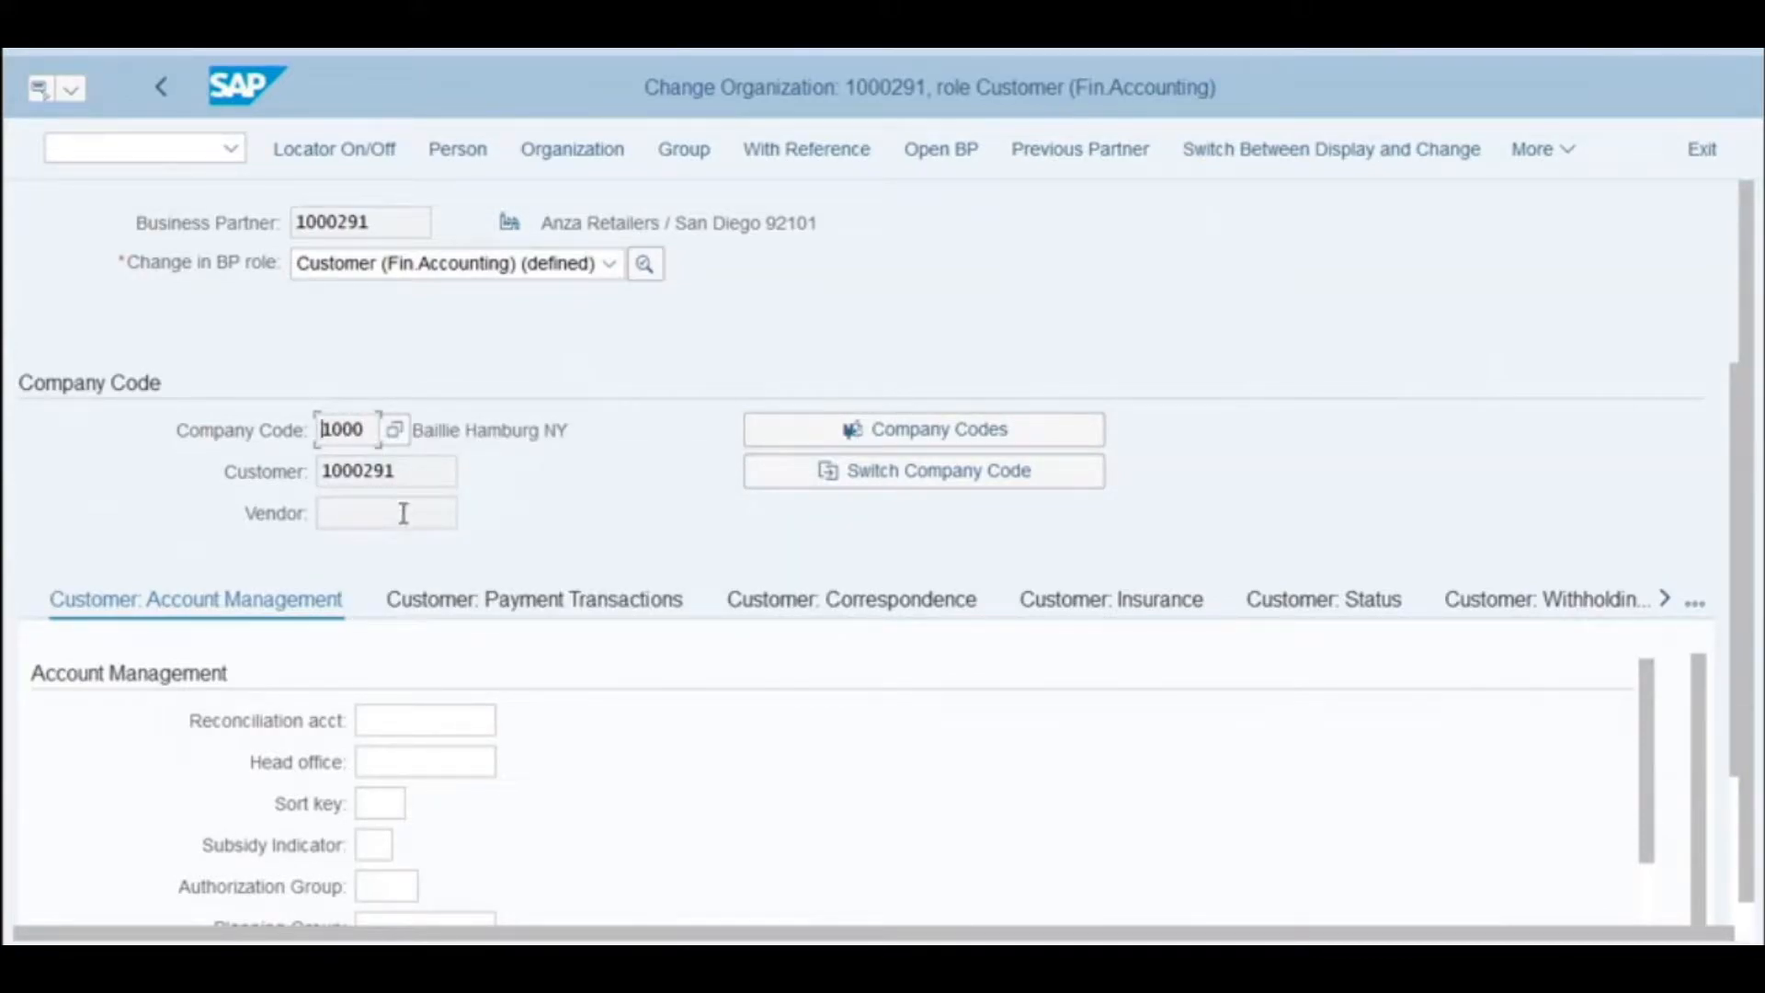
Select the Accounts Recievable G/L account as the customer's reconciliation account.
{"action": "left_click", "coordinate": [454, 722]}
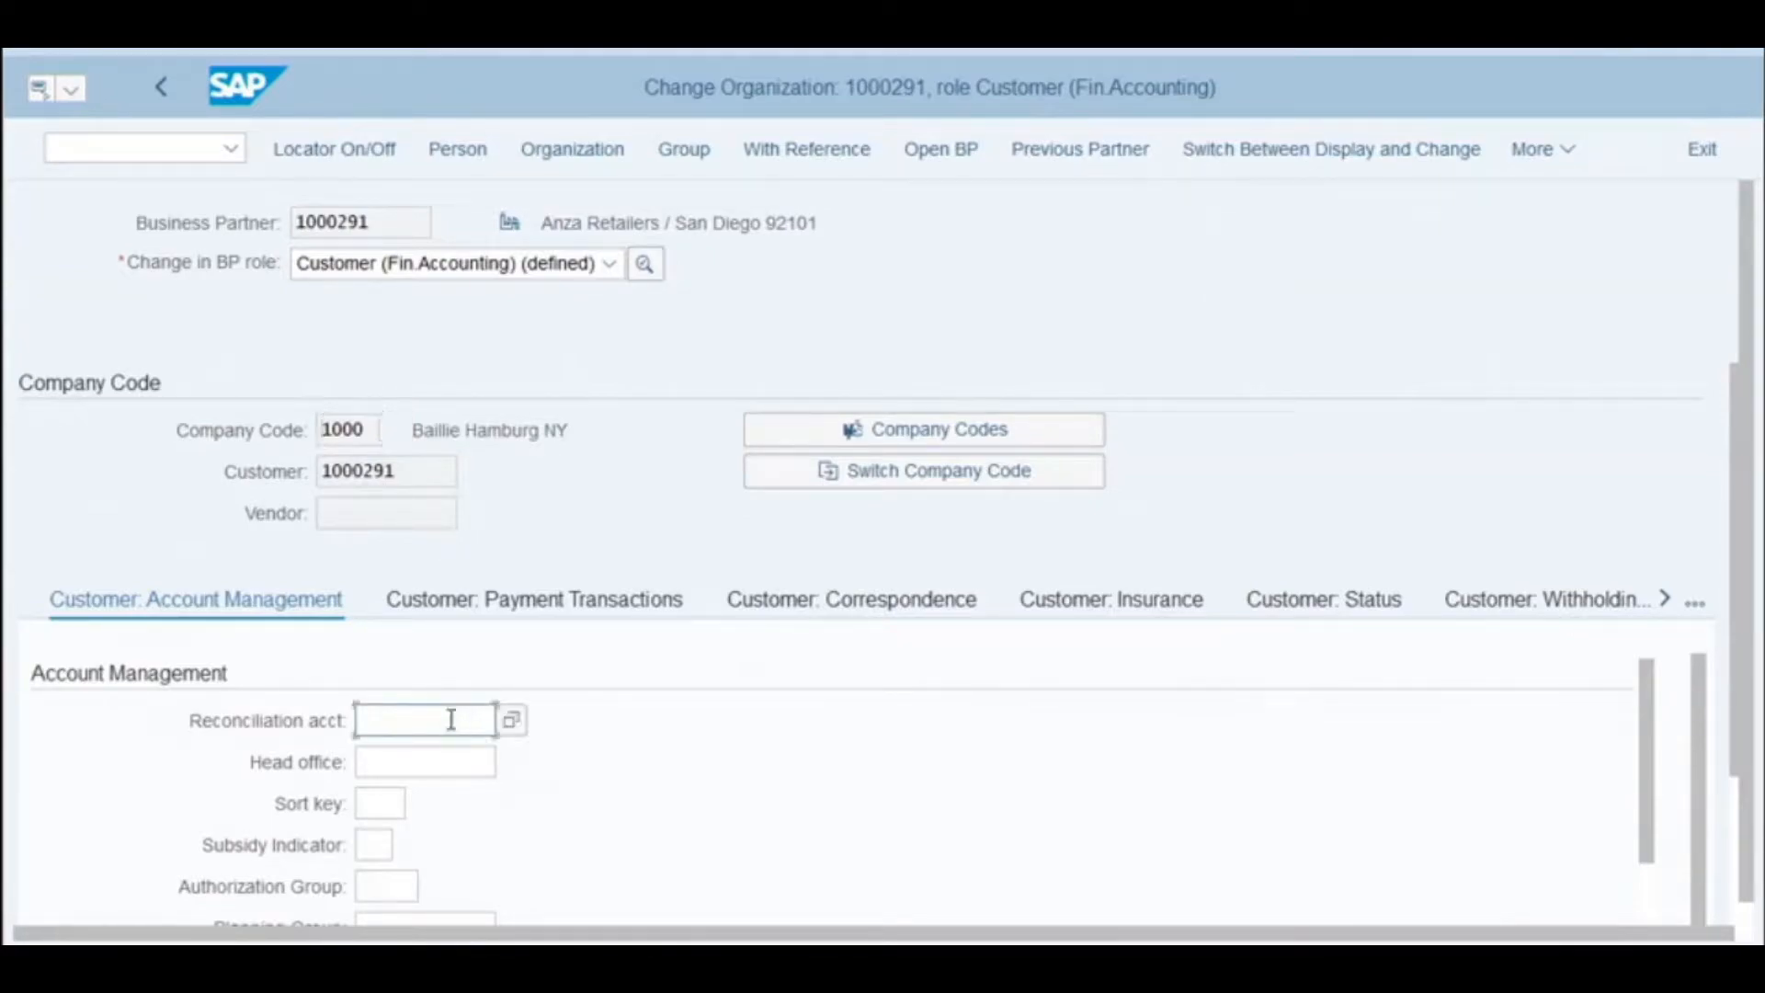
{"action": "left_click", "coordinate": [512, 722]}
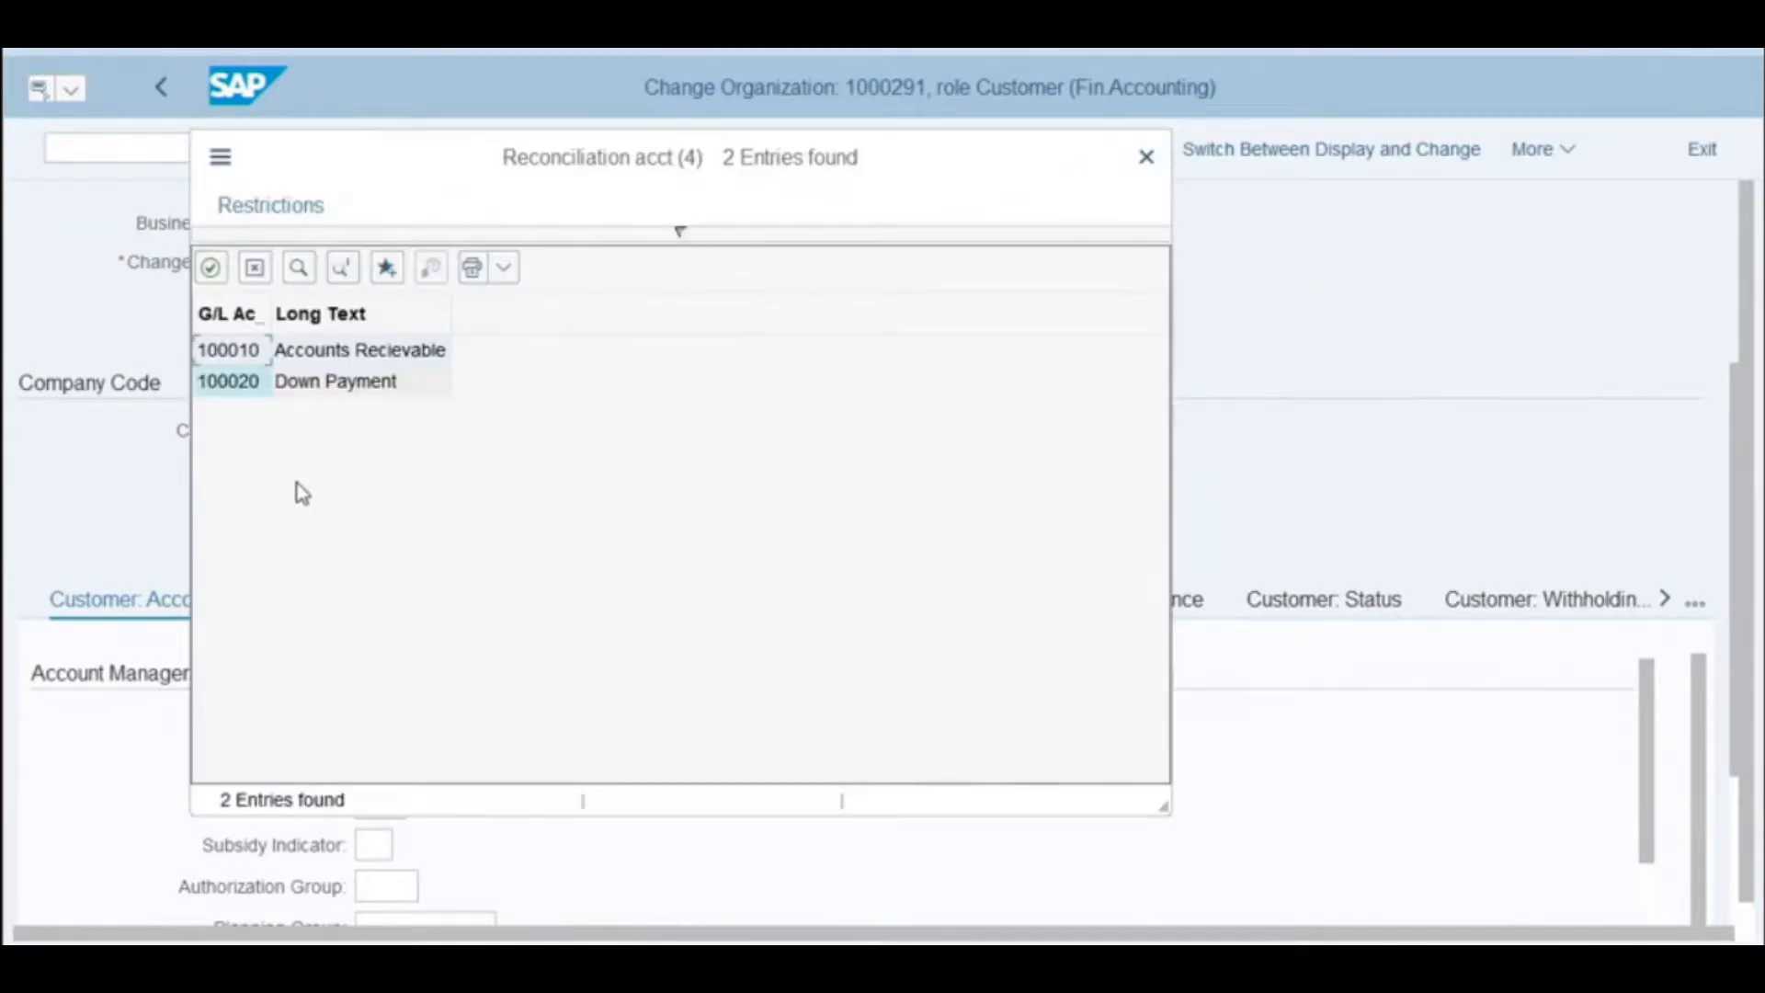
{"action": "double_click", "coordinate": [230, 359]}
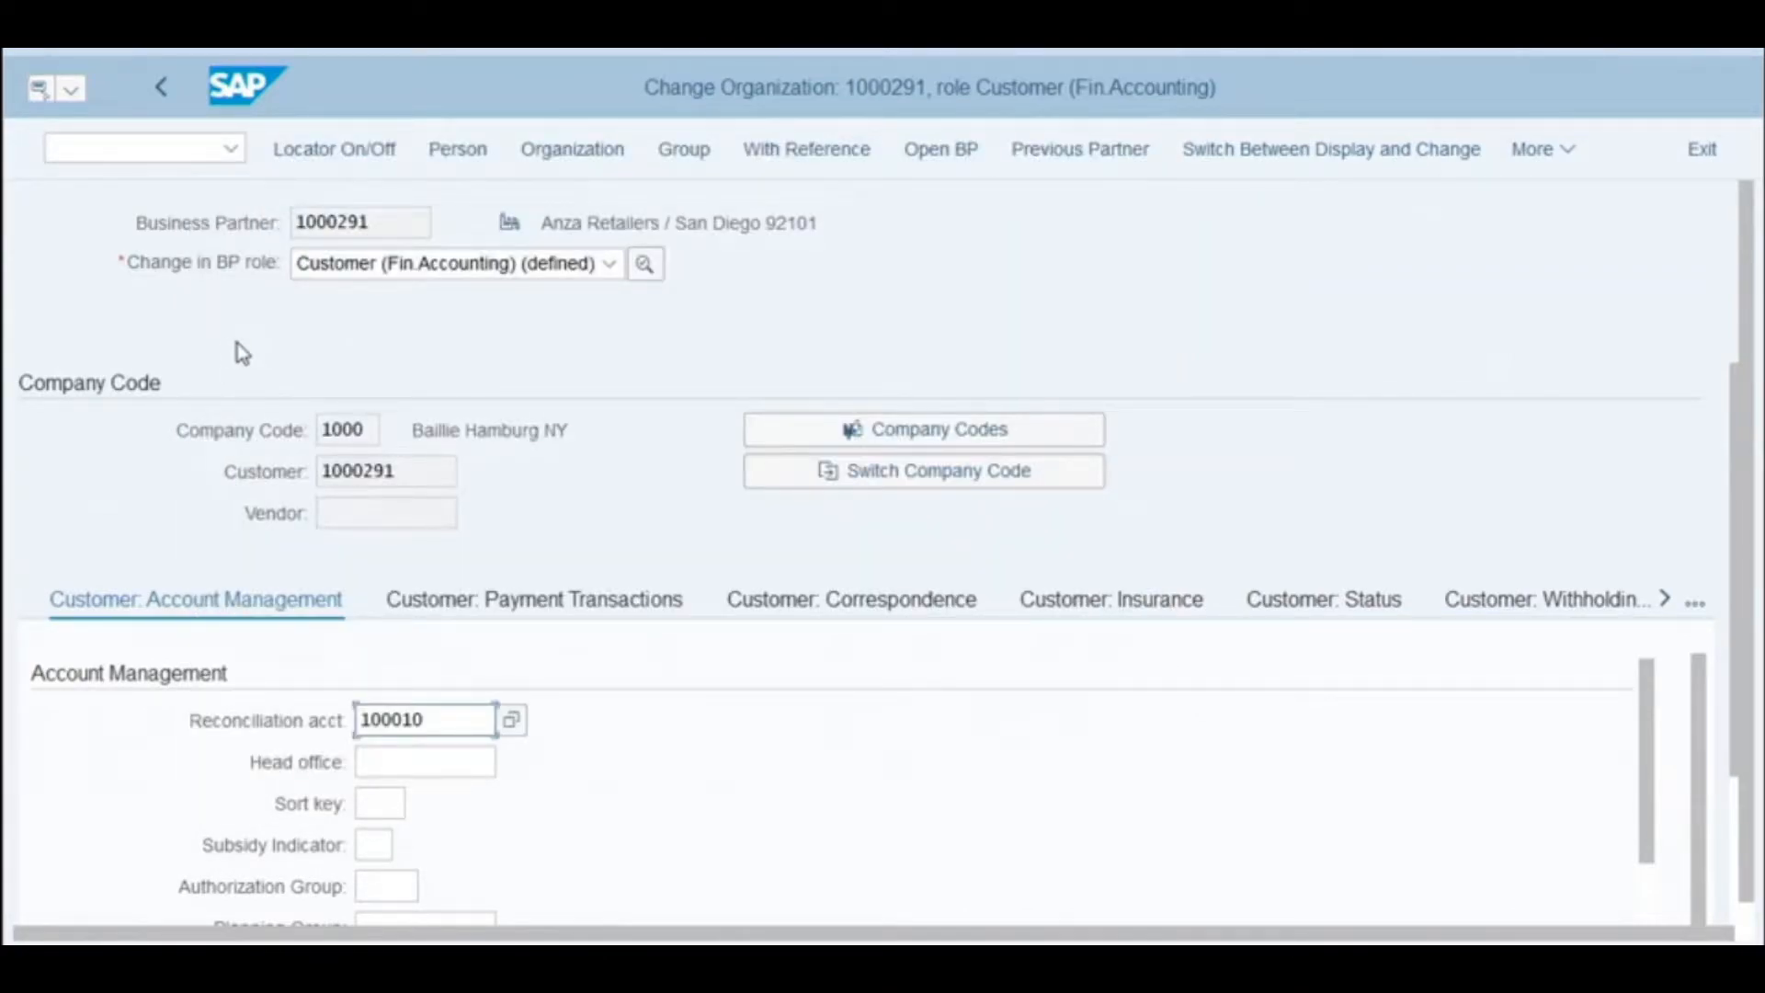
Set the payment terms to NT30 in the customer's payment transactions and save the business partner.
{"action": "left_click", "coordinate": [522, 602]}
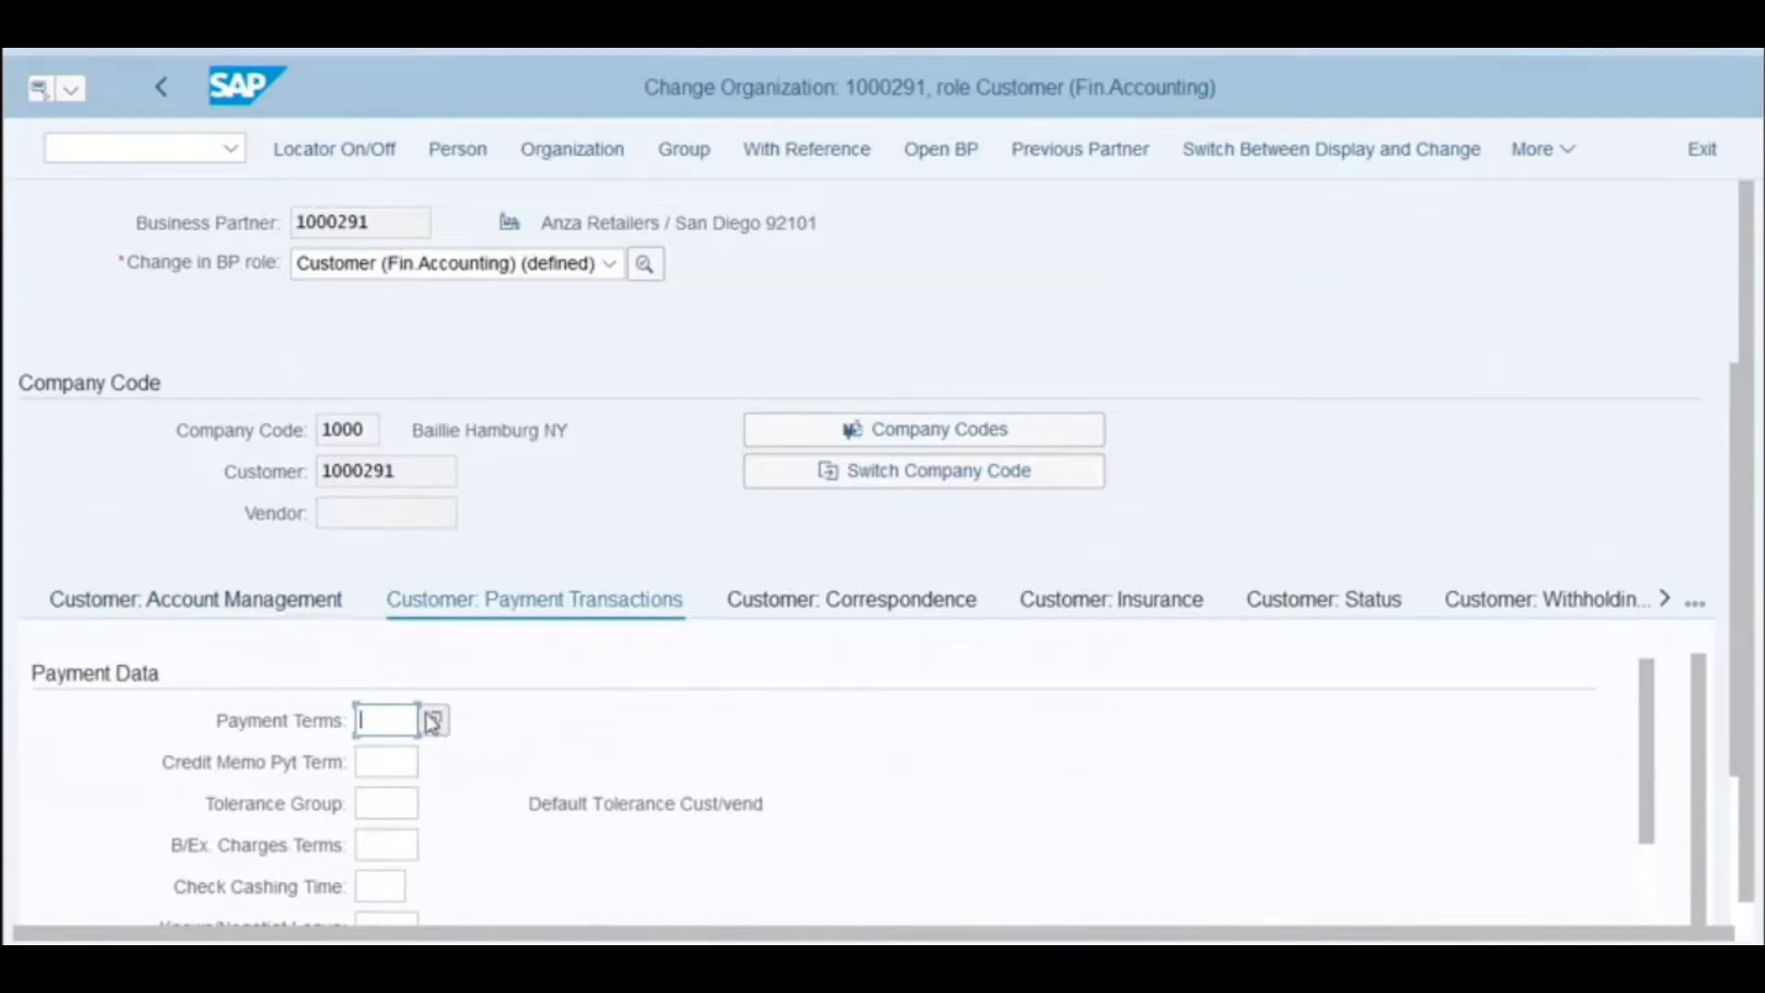
{"action": "type", "text": "NT30"}
{"action": "left_click", "coordinate": [1577, 958]}
Add the Customer role to the Anza Retailers business partner and open its sales and distribution data.
{"action": "left_click", "coordinate": [528, 268]}
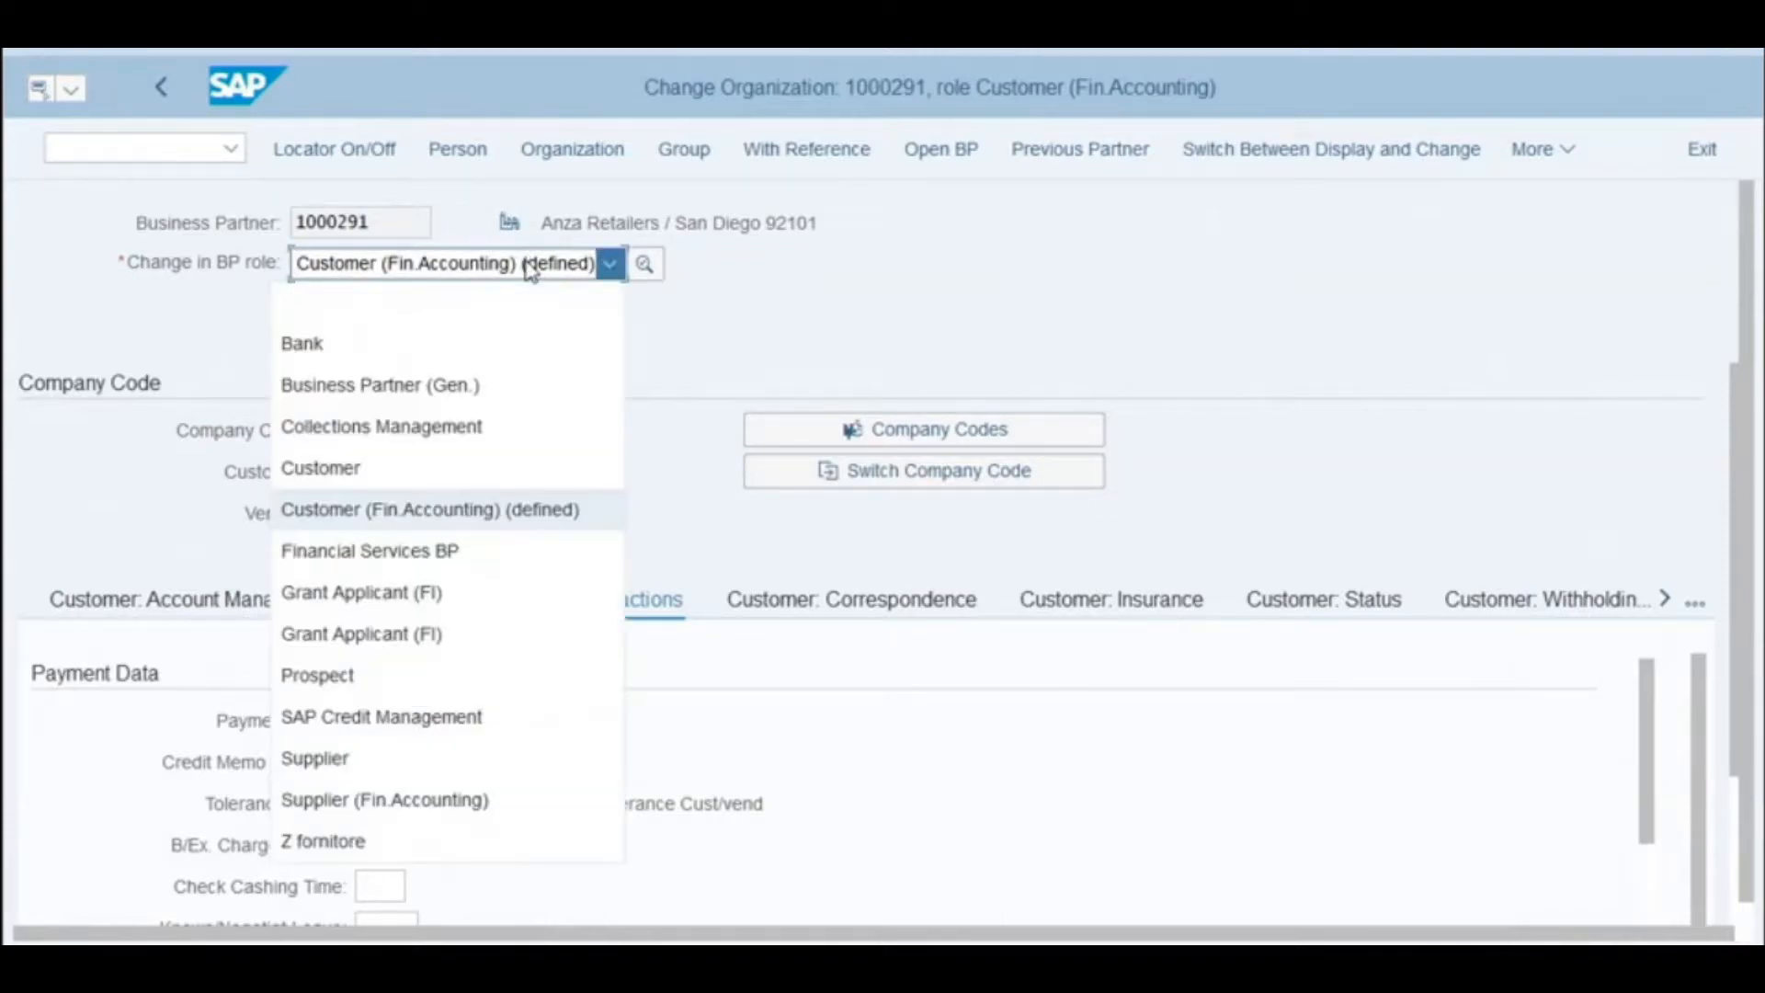
{"action": "left_click", "coordinate": [443, 464]}
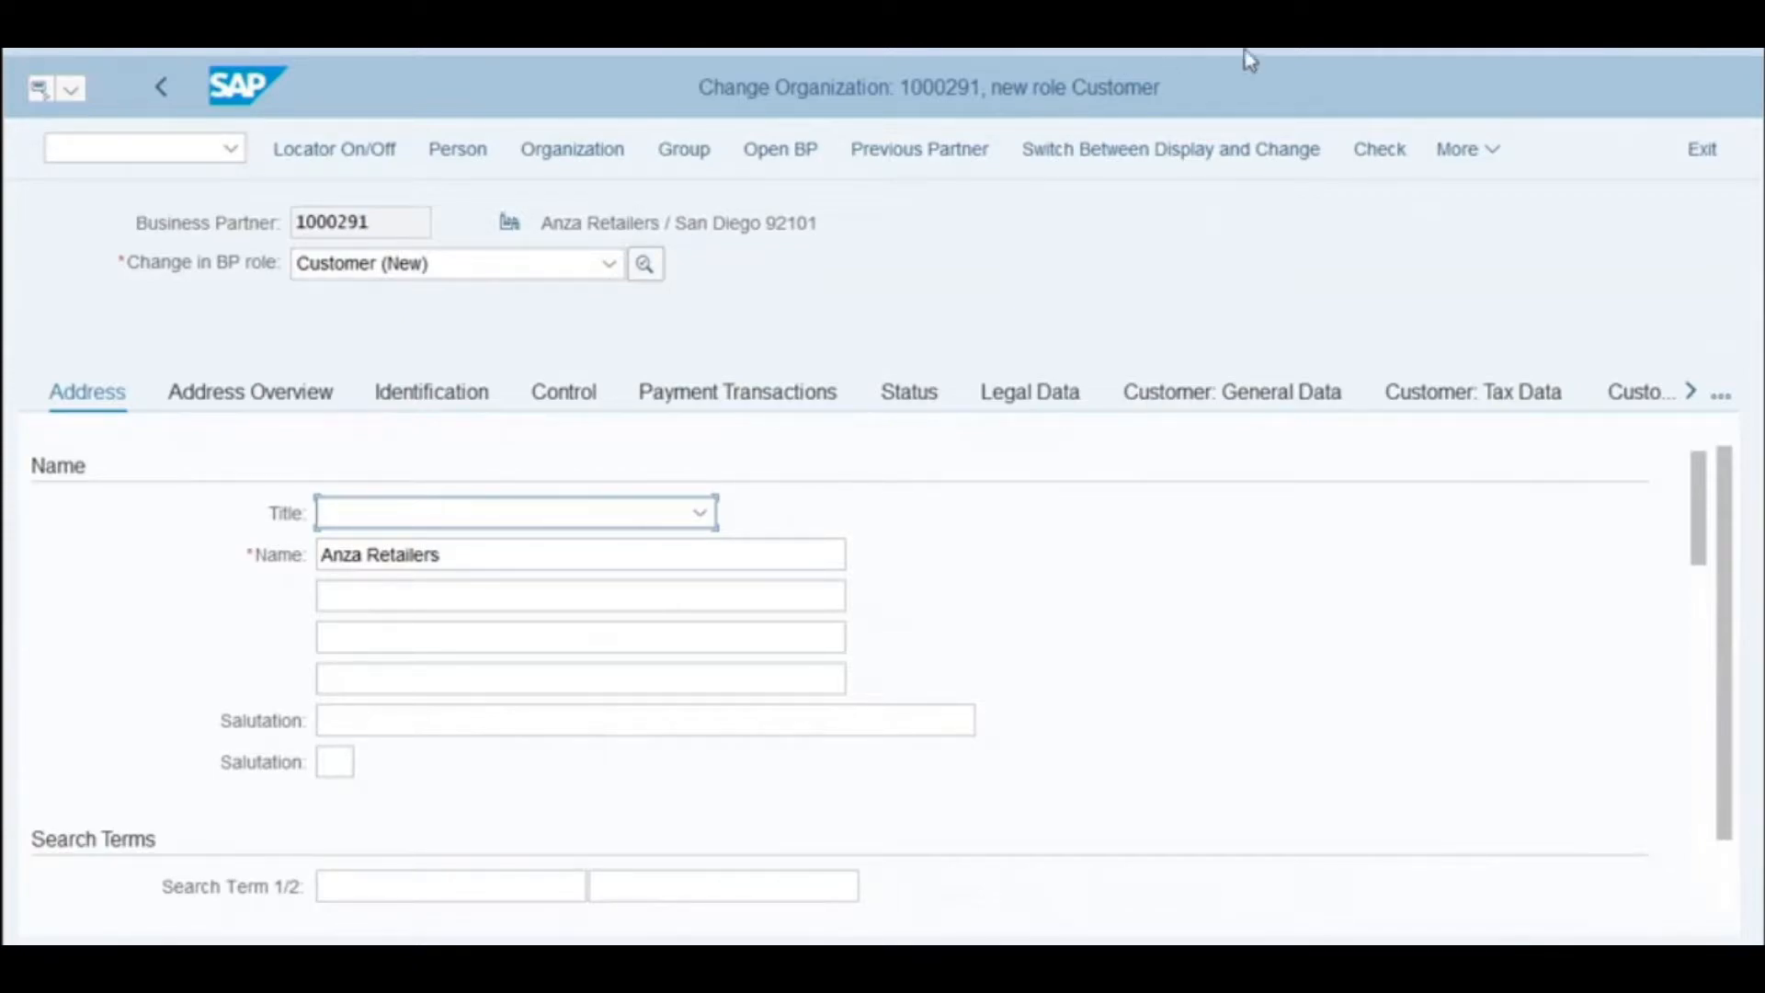
{"action": "left_click", "coordinate": [1448, 151]}
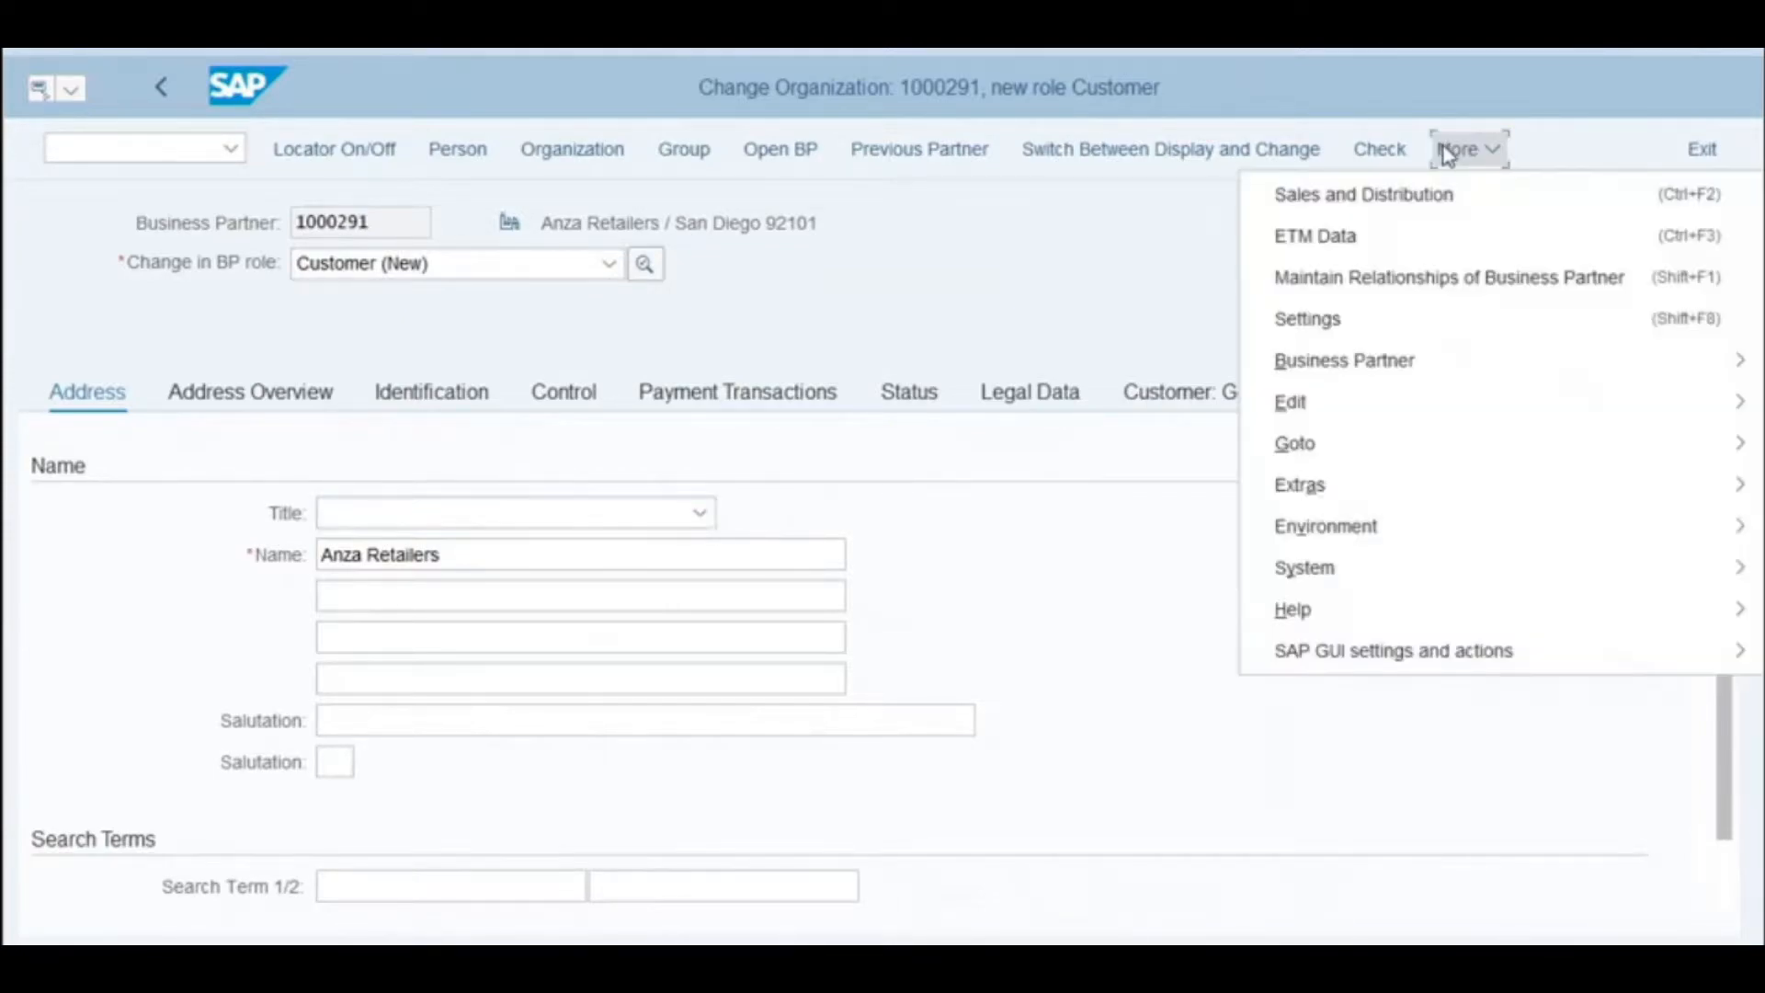
{"action": "left_click", "coordinate": [1440, 198]}
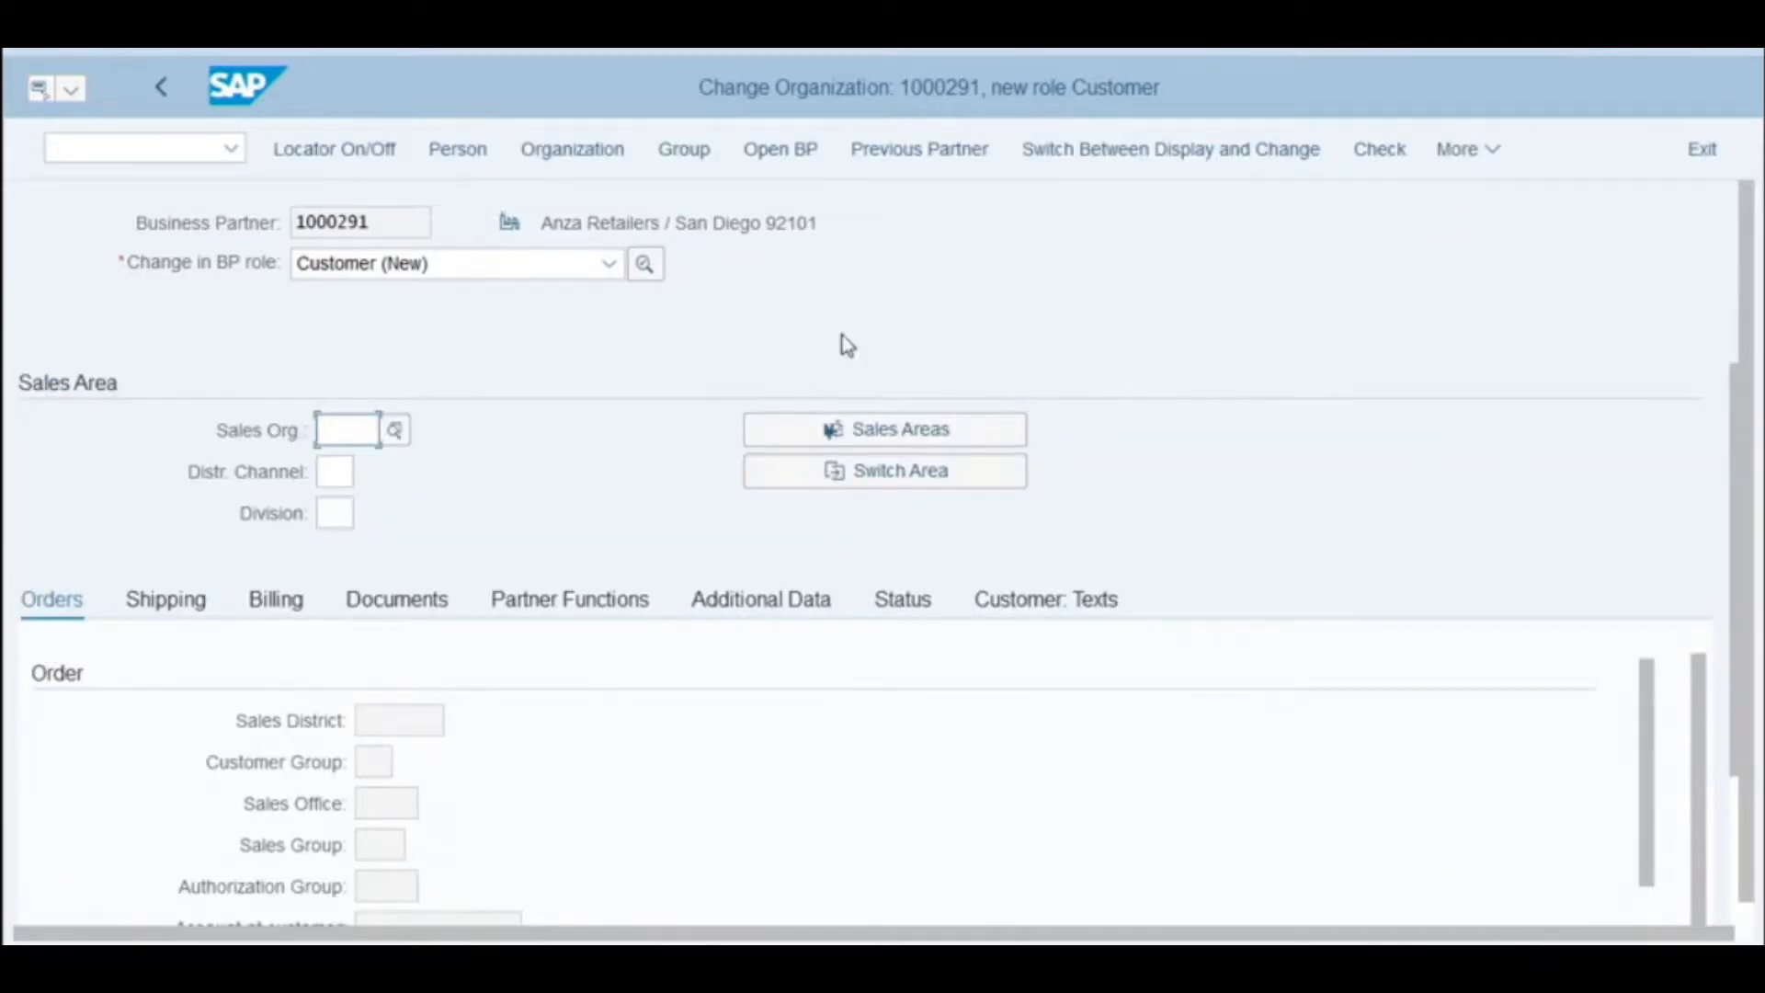
Select the sales area with sales organization 1000, distribution channel 10 and division 00, and save the business partner.
{"action": "left_click", "coordinate": [396, 432]}
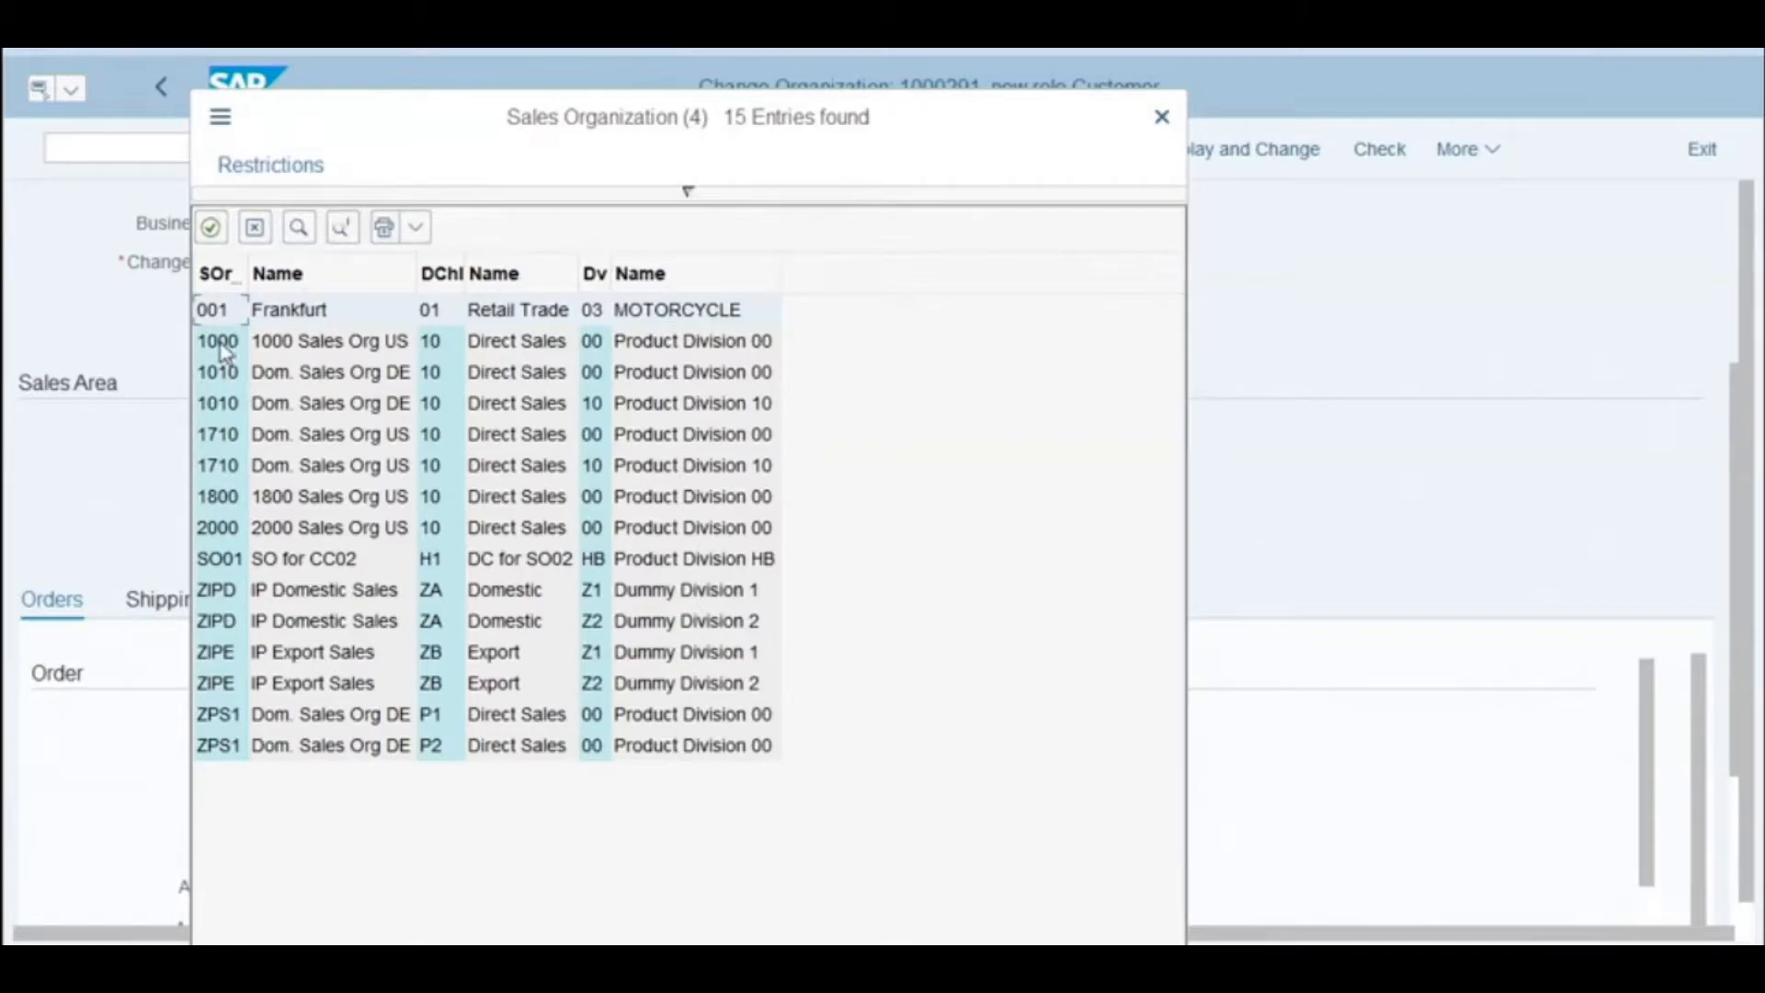
{"action": "double_click", "coordinate": [221, 350]}
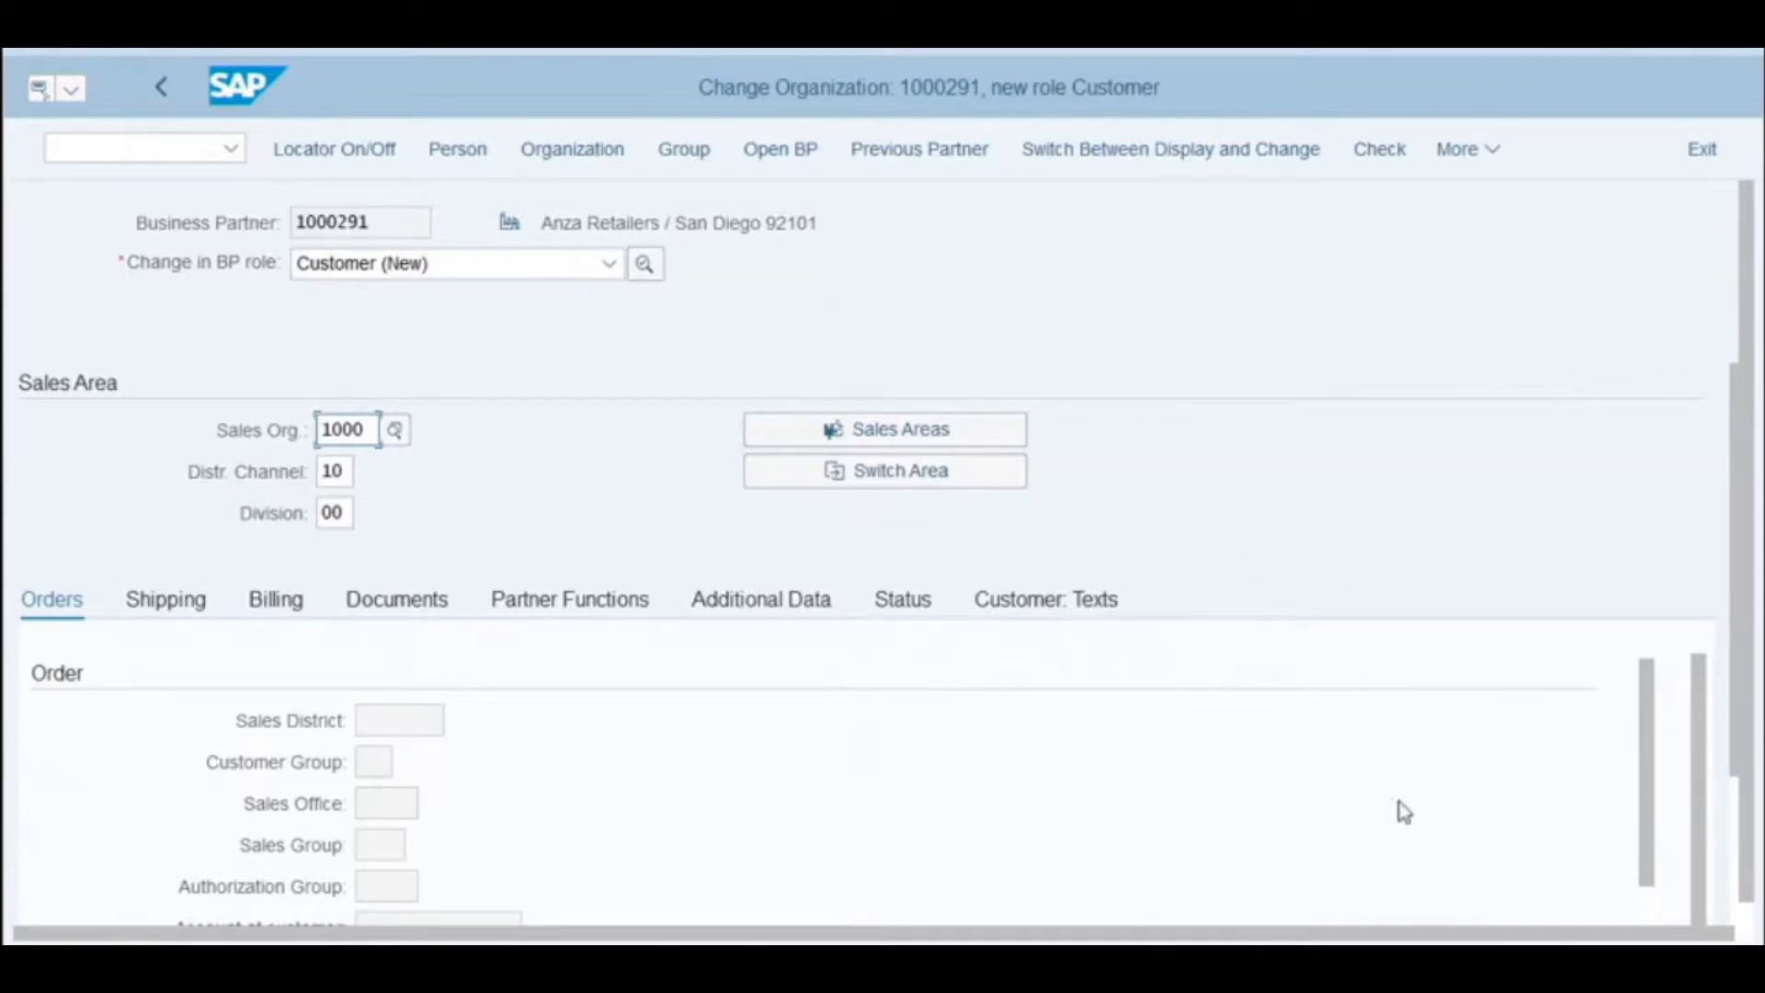
{"action": "left_click", "coordinate": [1574, 963]}
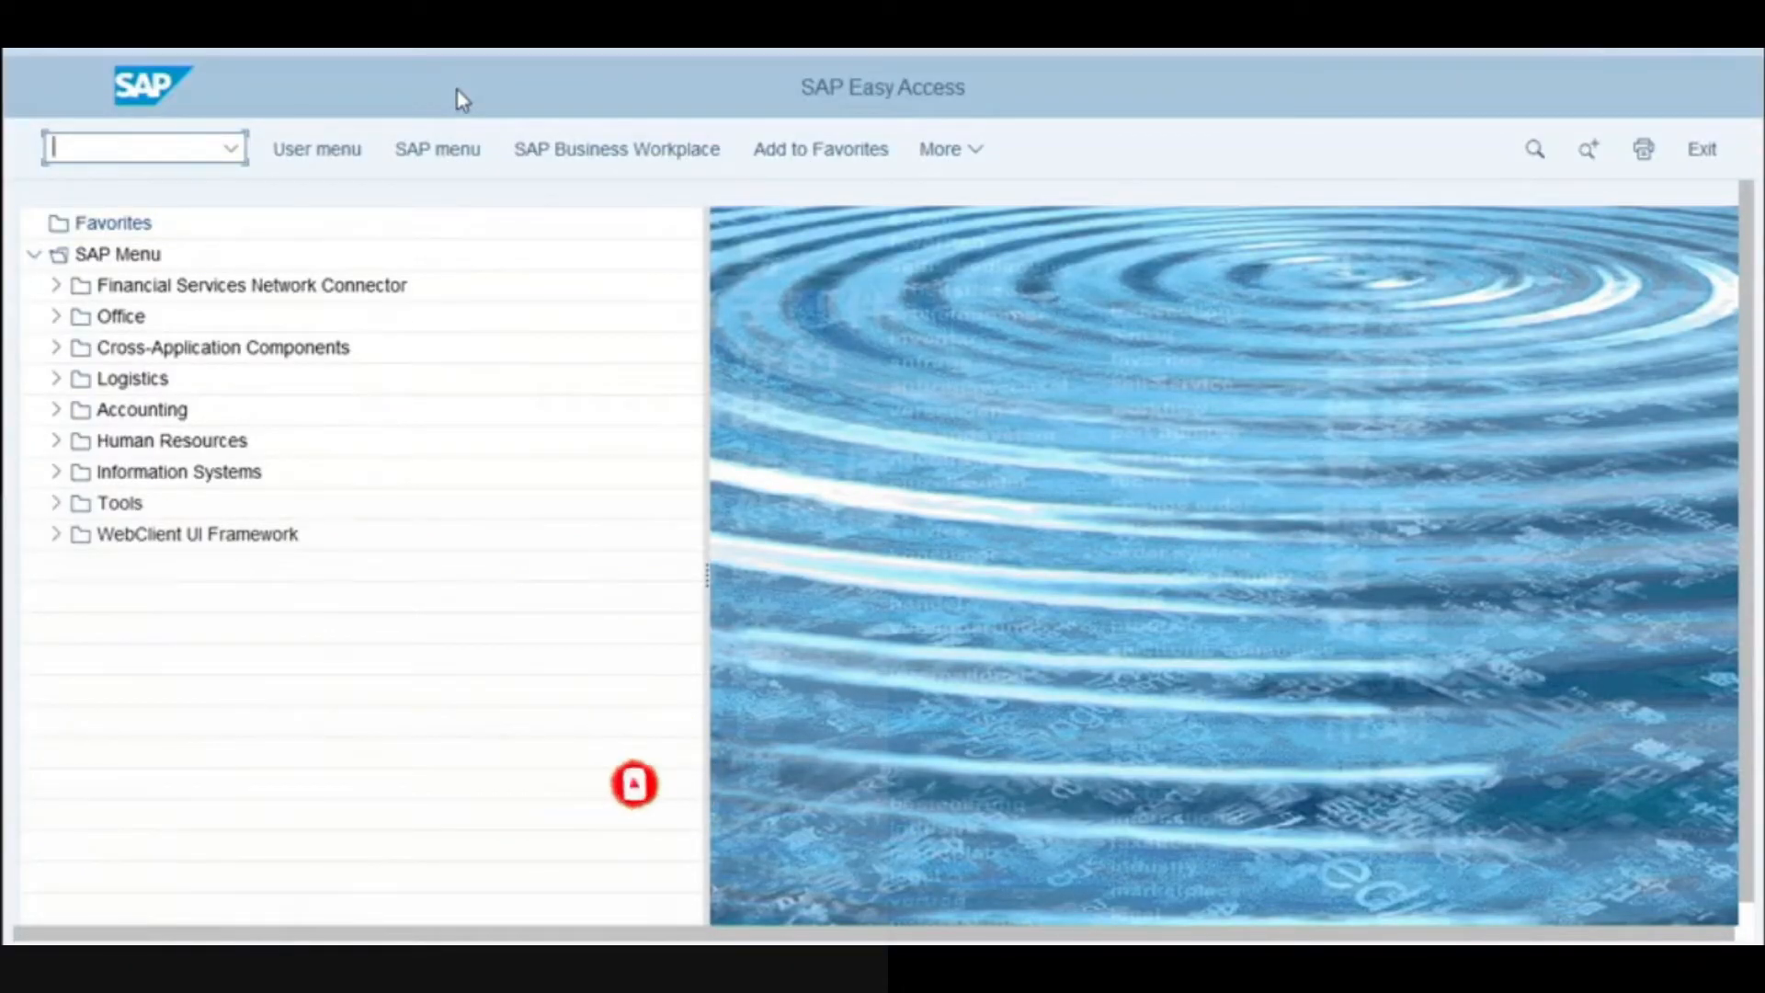
Start transaction bp, open the Anza Retailers business partner by its number and close the search area.
{"action": "type", "text": "bp"}
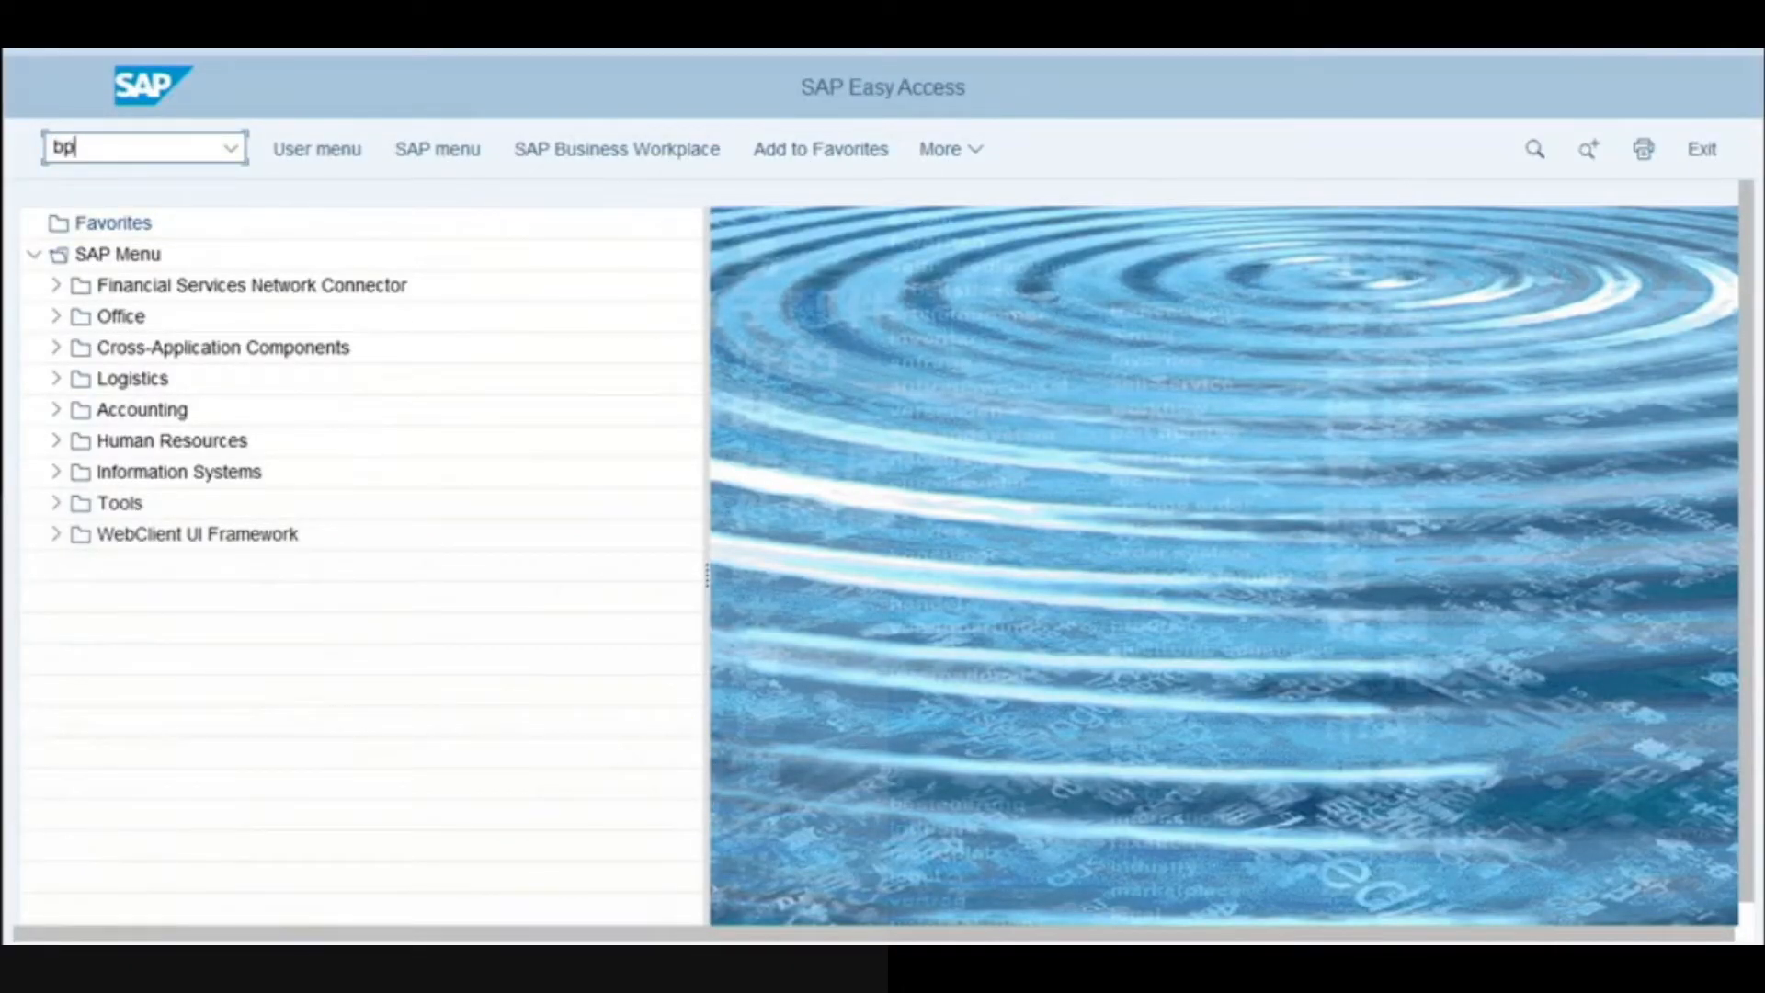
{"action": "key", "text": "Return"}
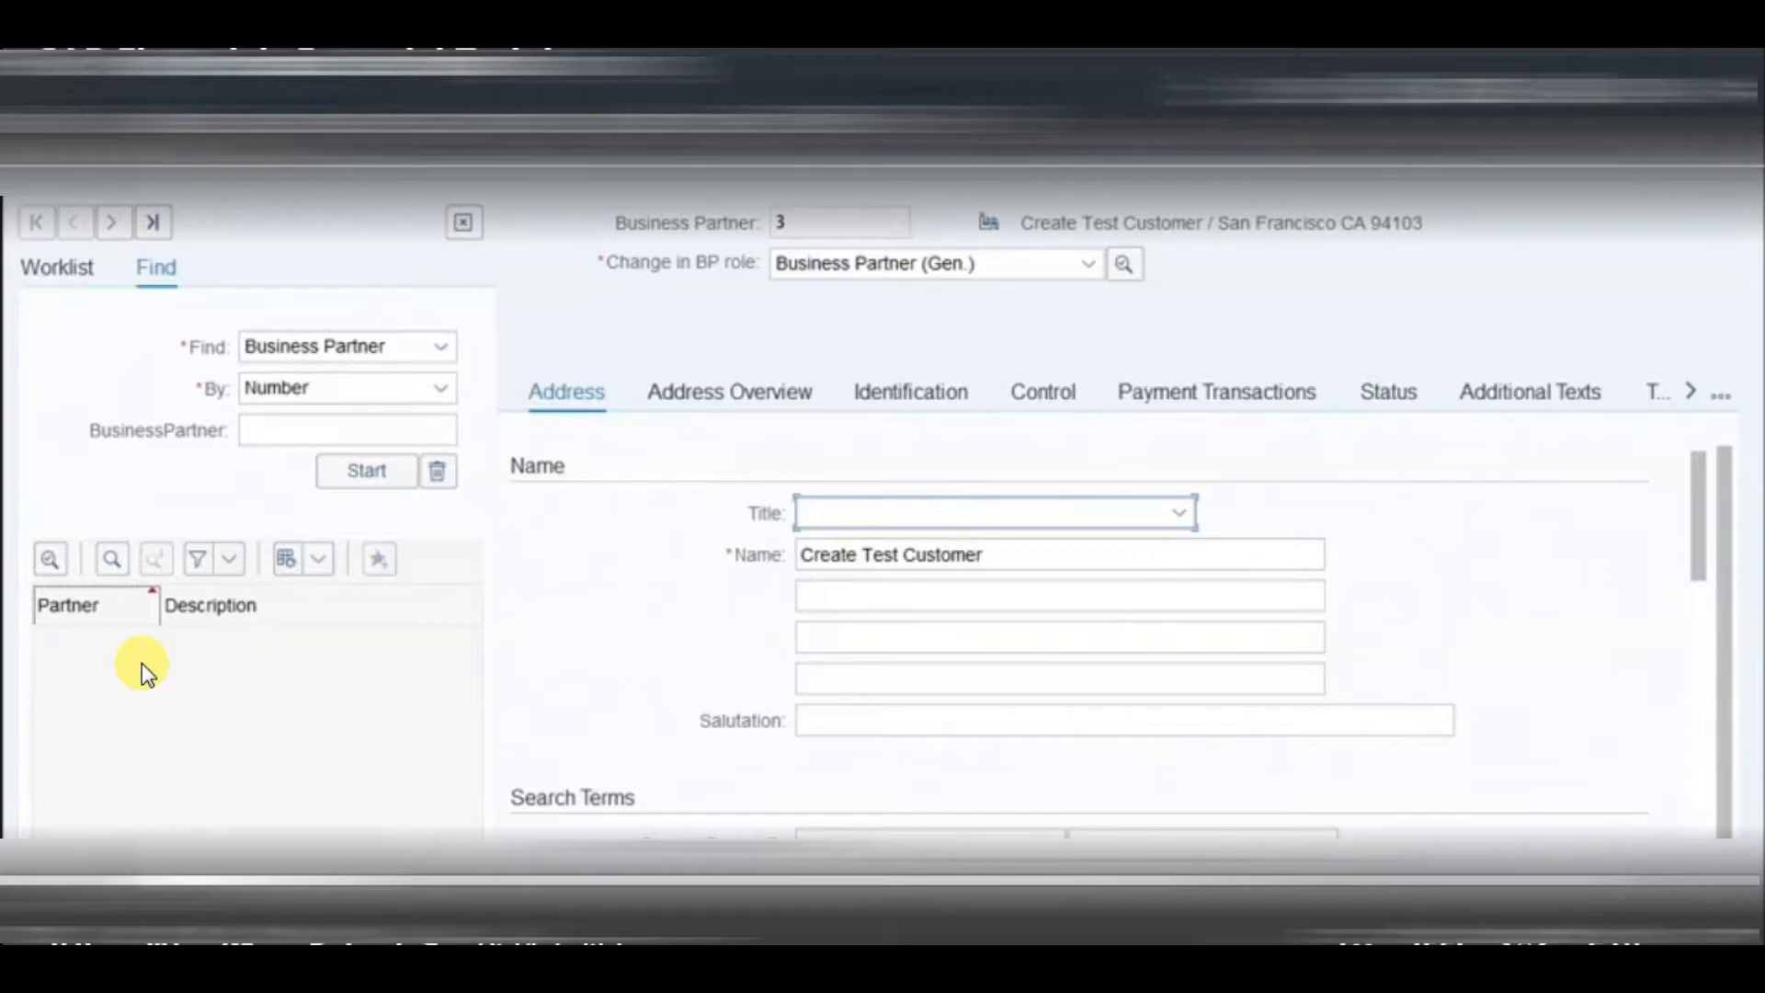
{"action": "left_click", "coordinate": [342, 432]}
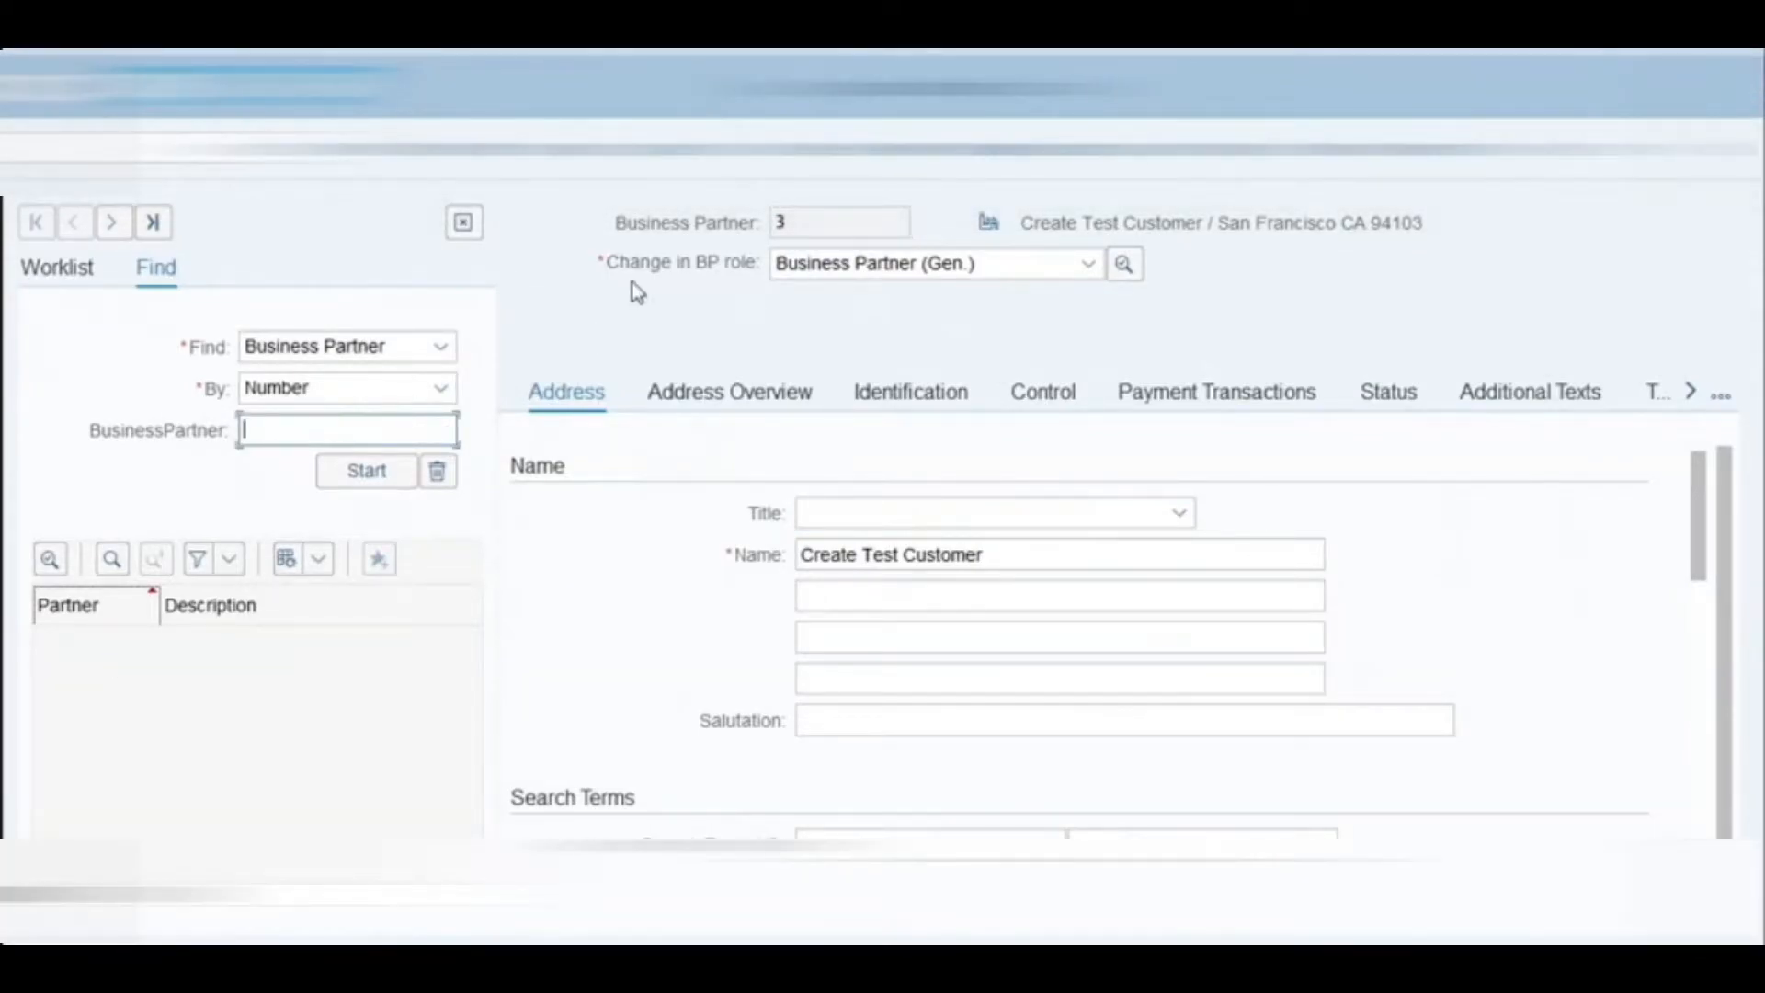
{"action": "type", "text": "100"}
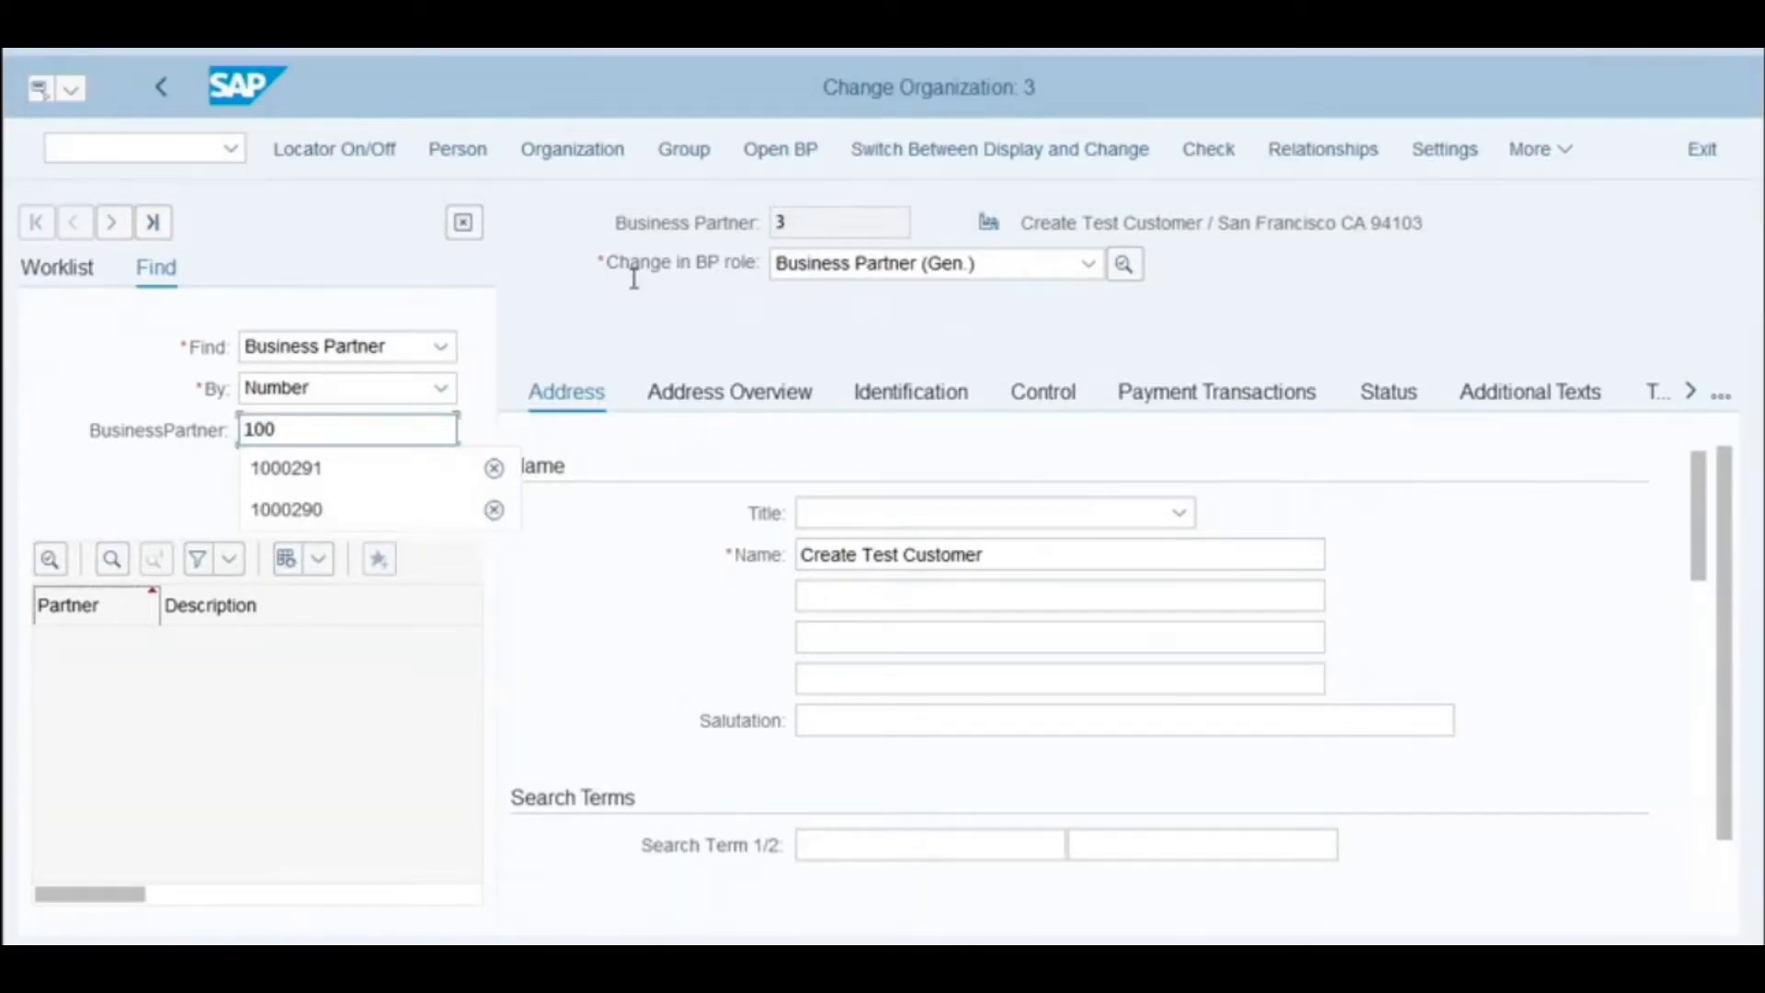
{"action": "type", "text": "0291"}
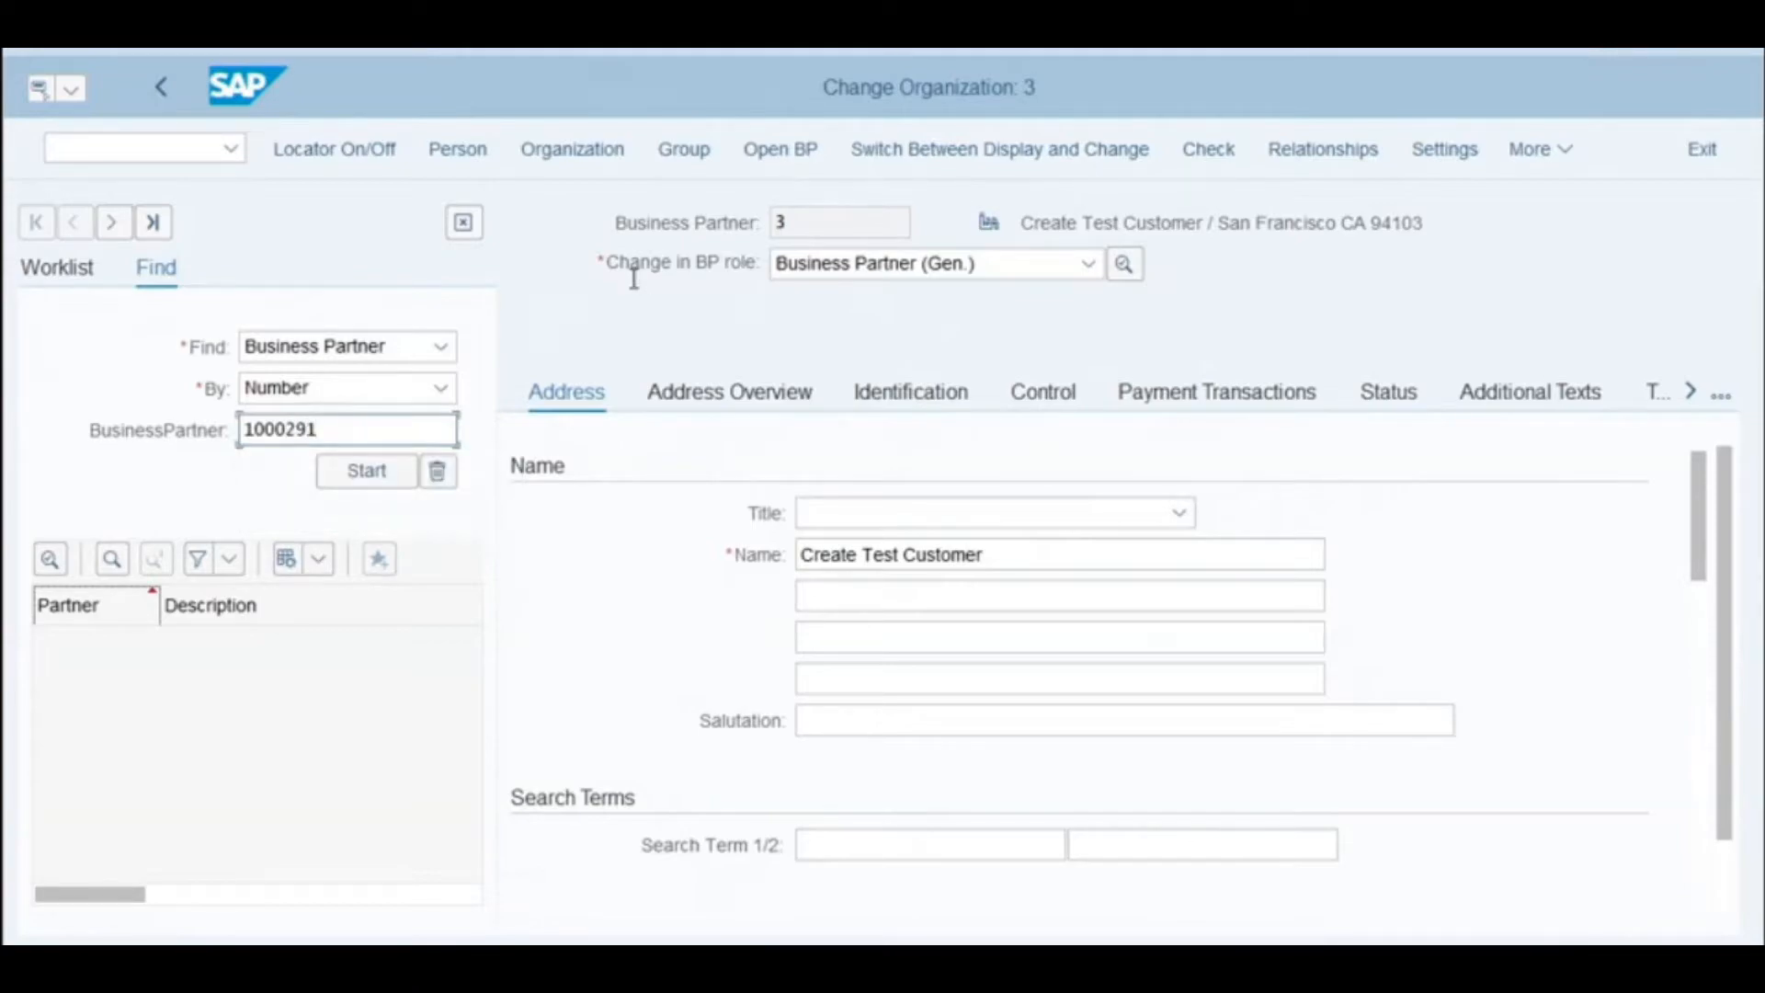
{"action": "left_click", "coordinate": [360, 485]}
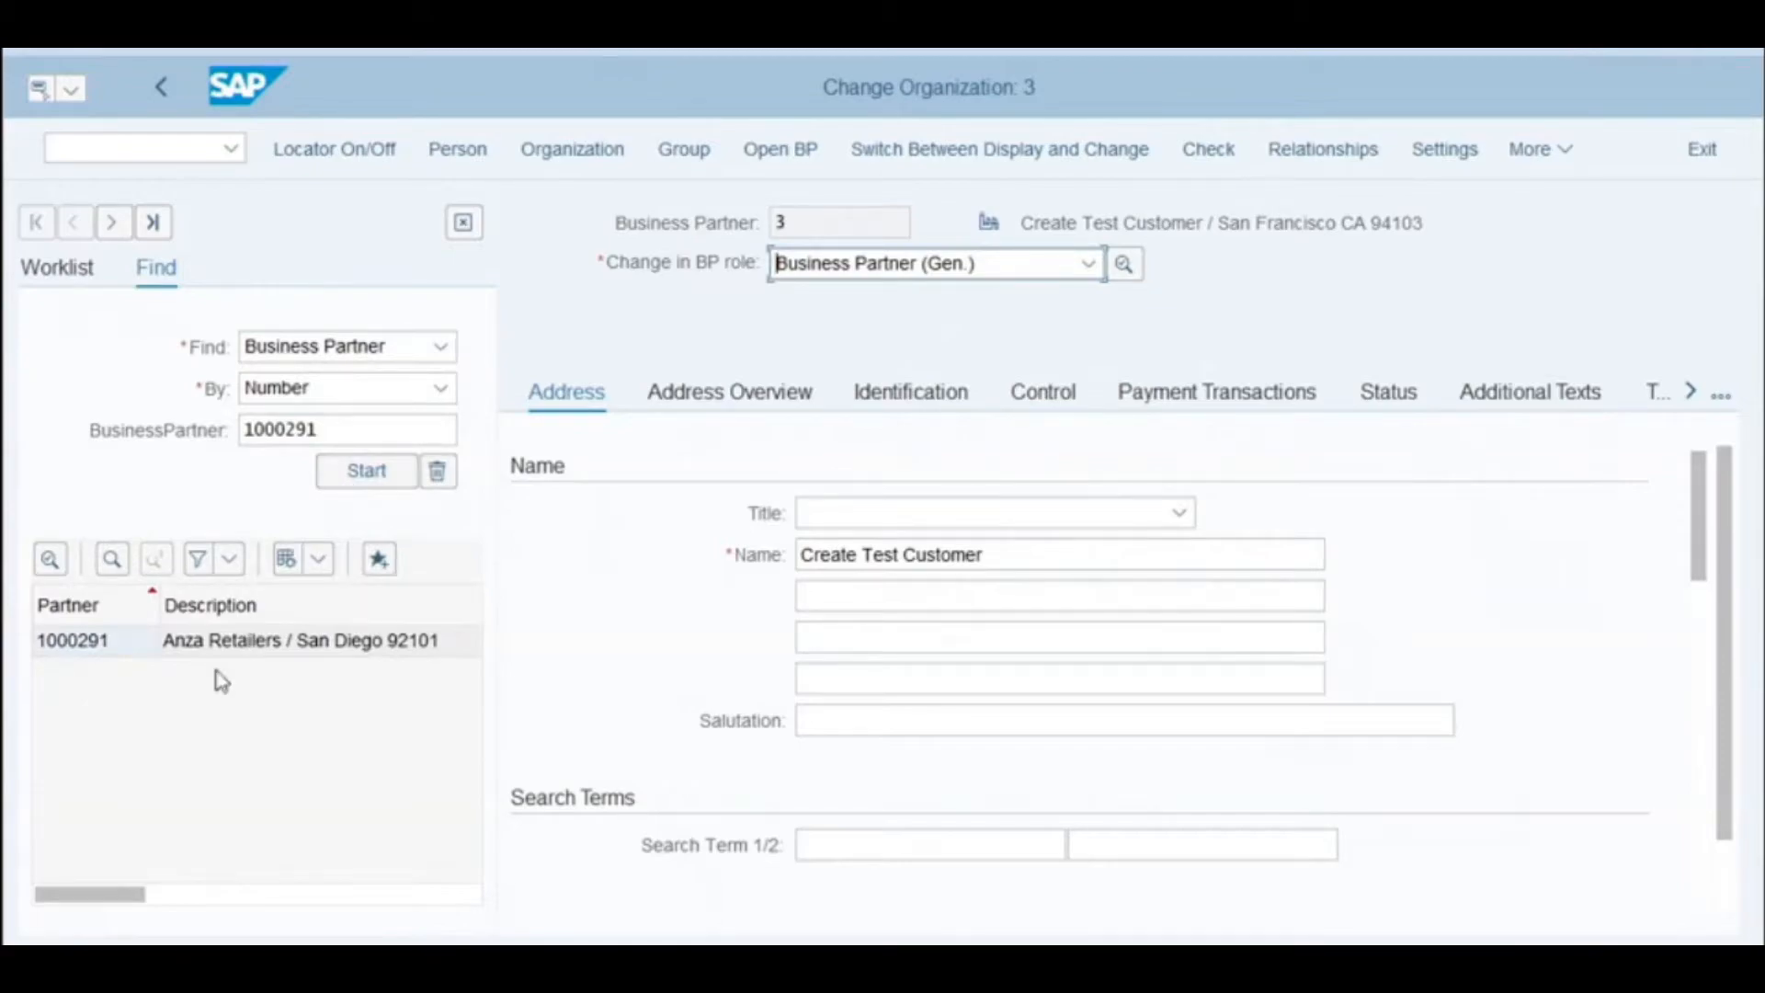
{"action": "double_click", "coordinate": [83, 643]}
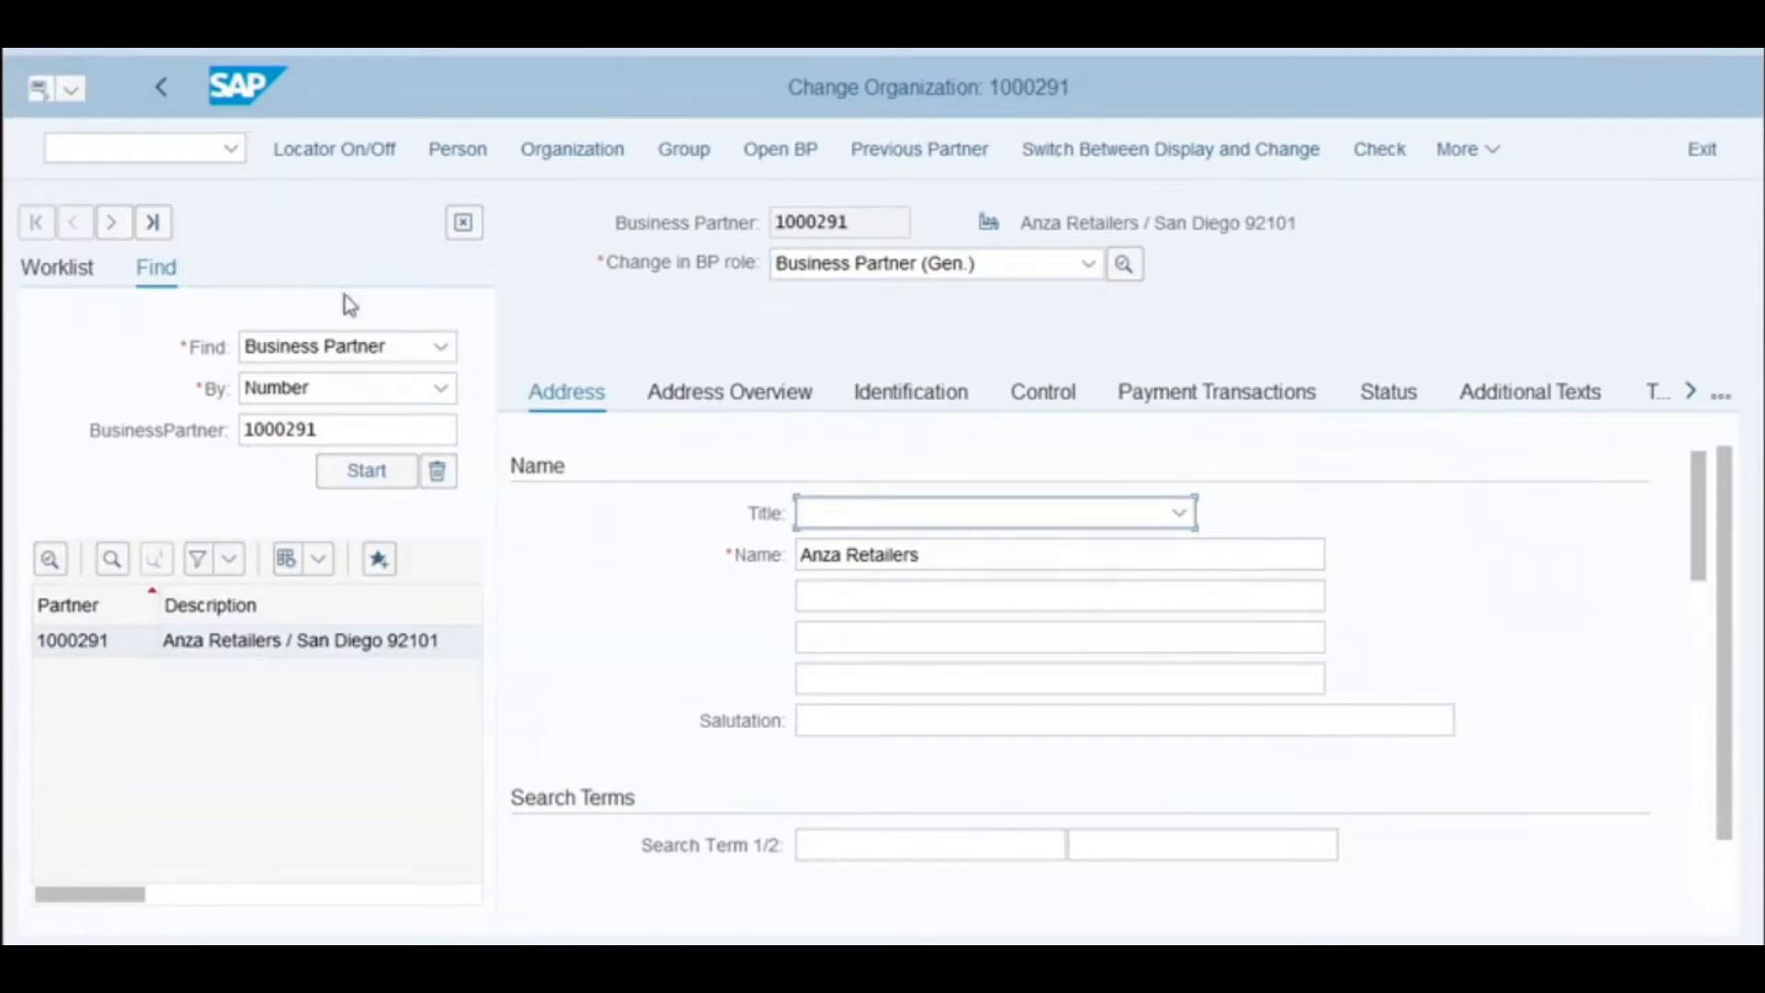
{"action": "left_click", "coordinate": [463, 230]}
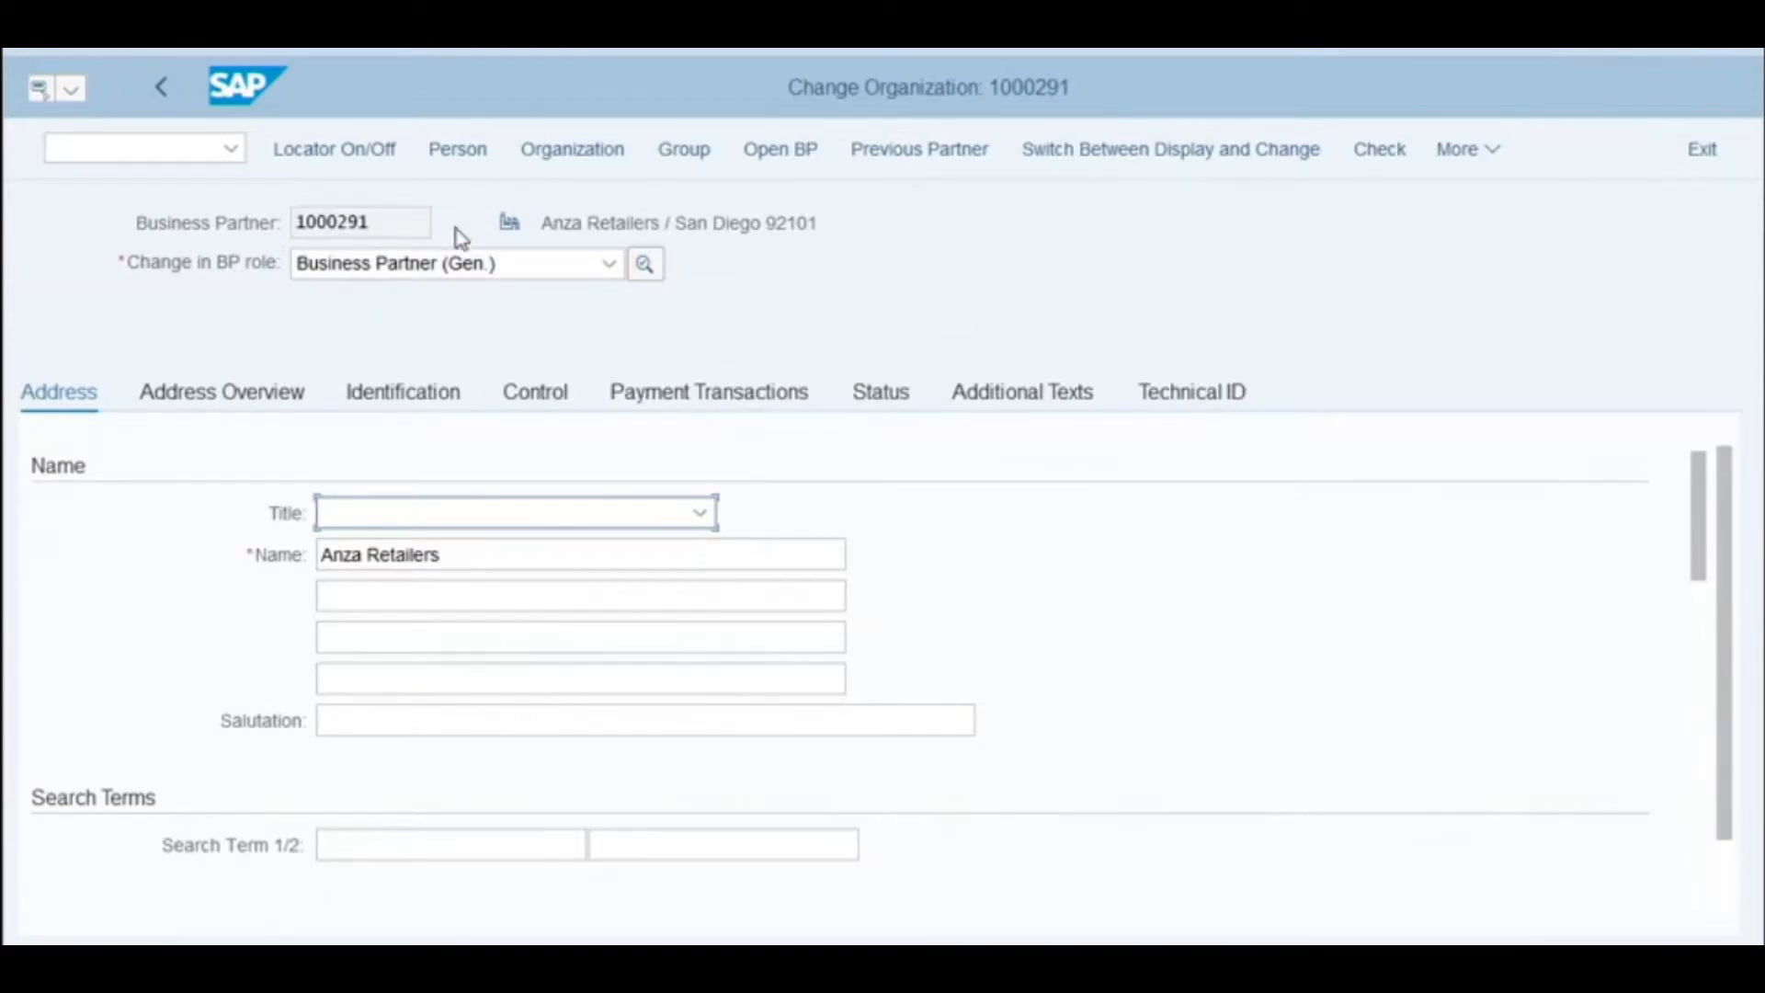
Add the SAP Credit Management role to the business partner and open its credit segment data.
{"action": "left_click", "coordinate": [602, 265]}
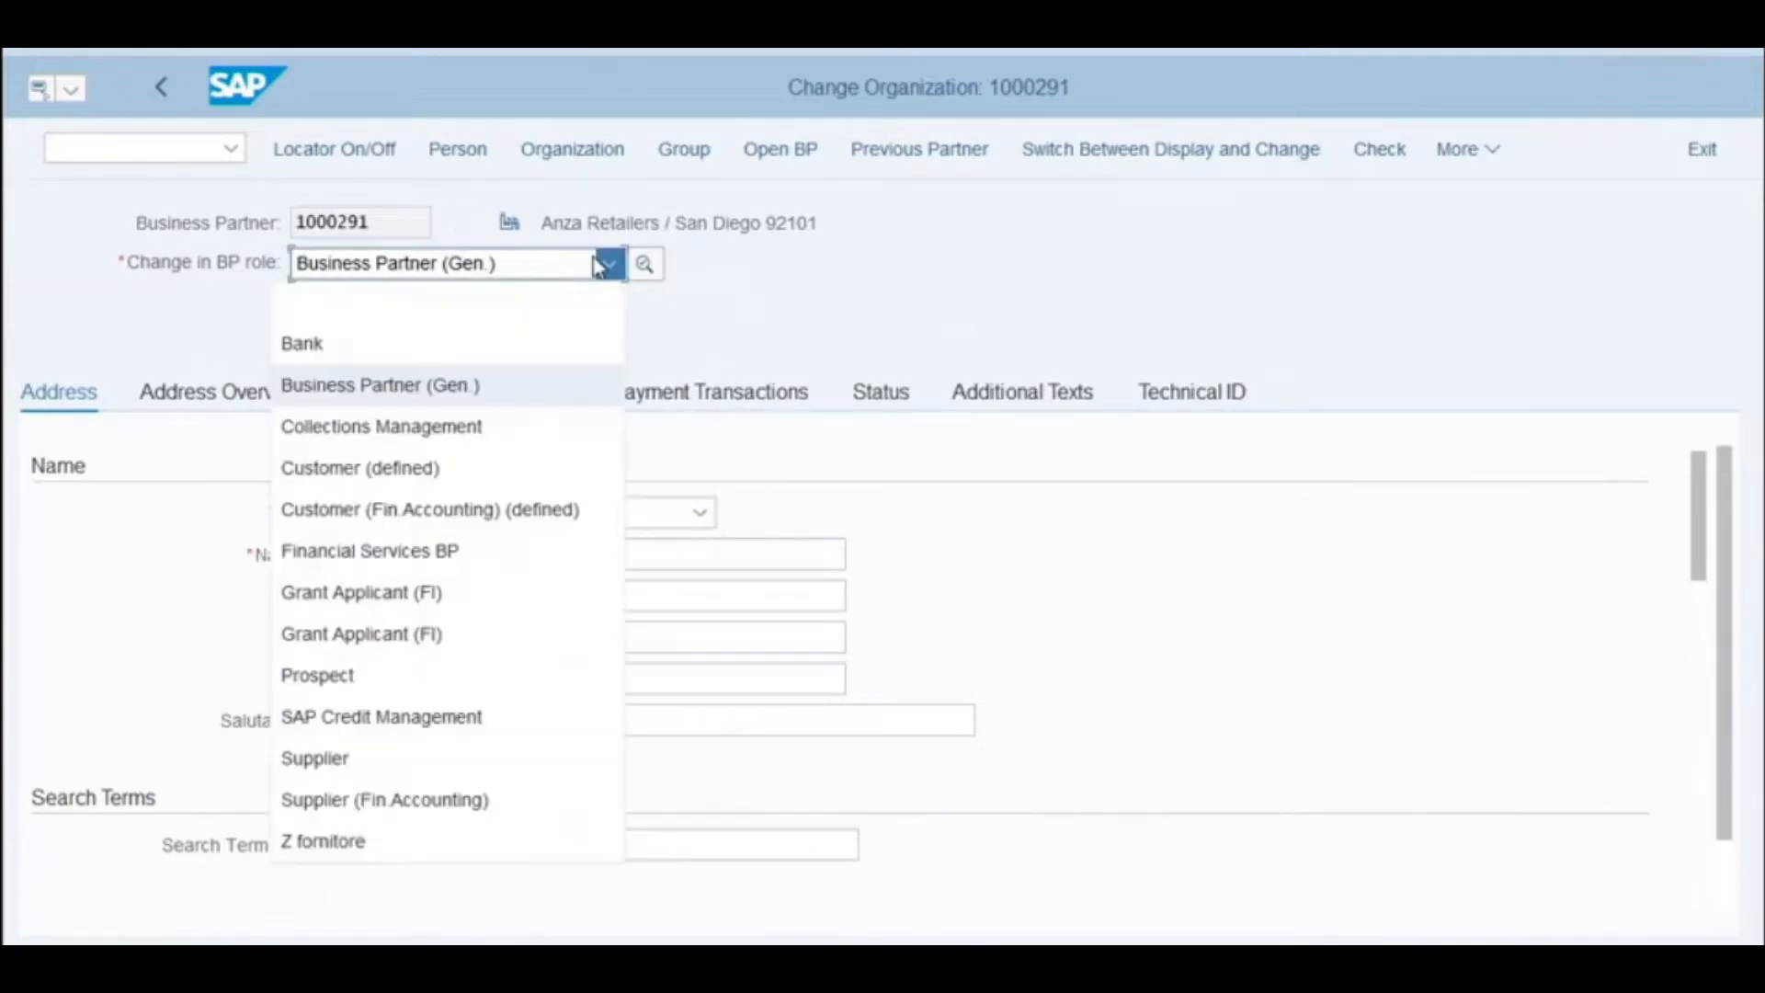
{"action": "left_click", "coordinate": [492, 717]}
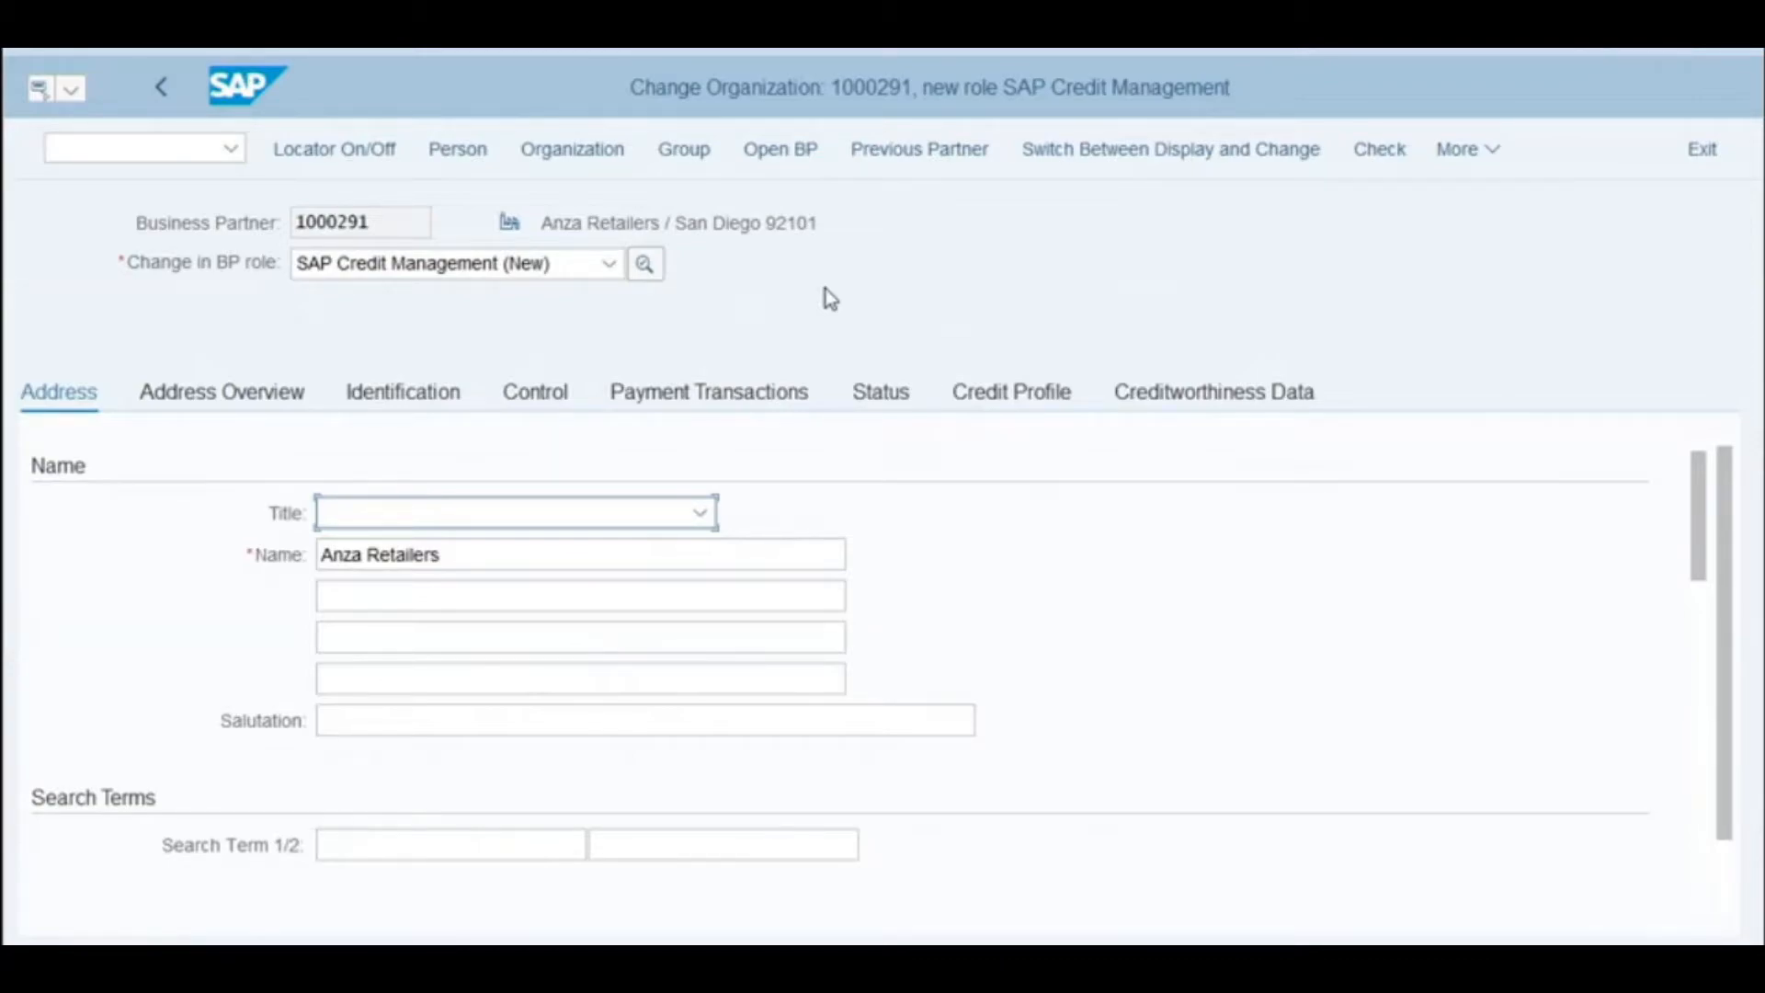
{"action": "left_click", "coordinate": [1461, 149]}
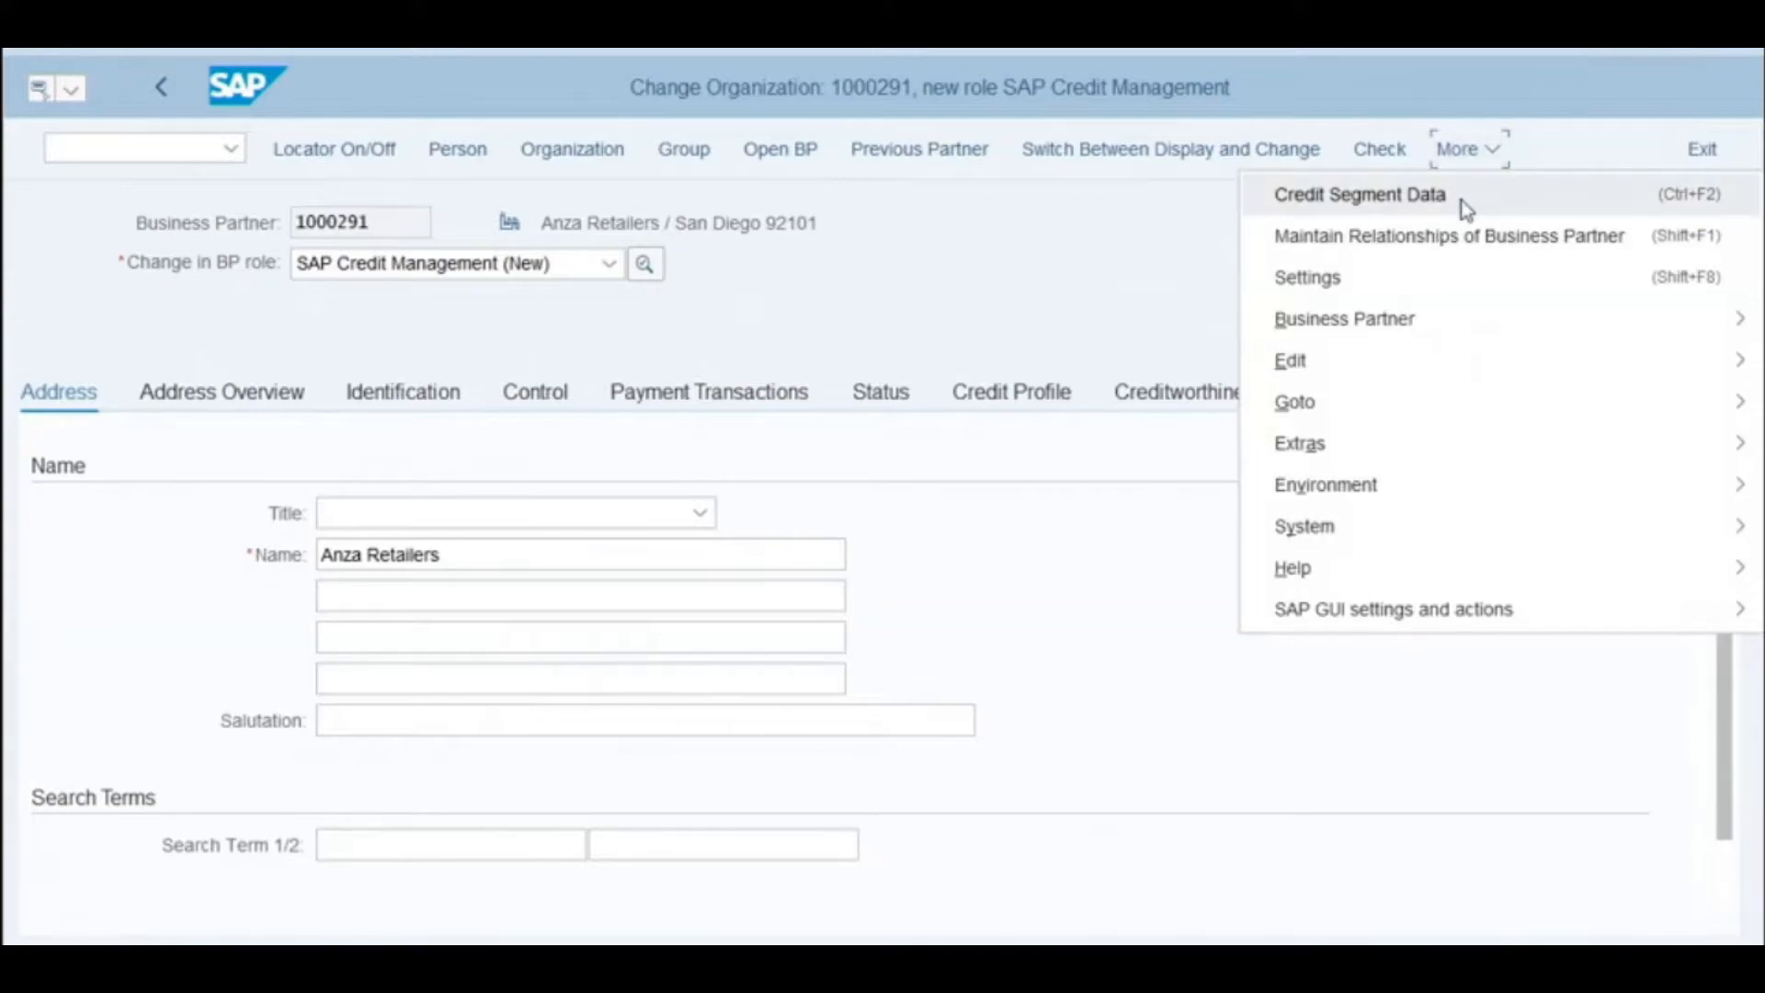
{"action": "left_click", "coordinate": [1466, 210]}
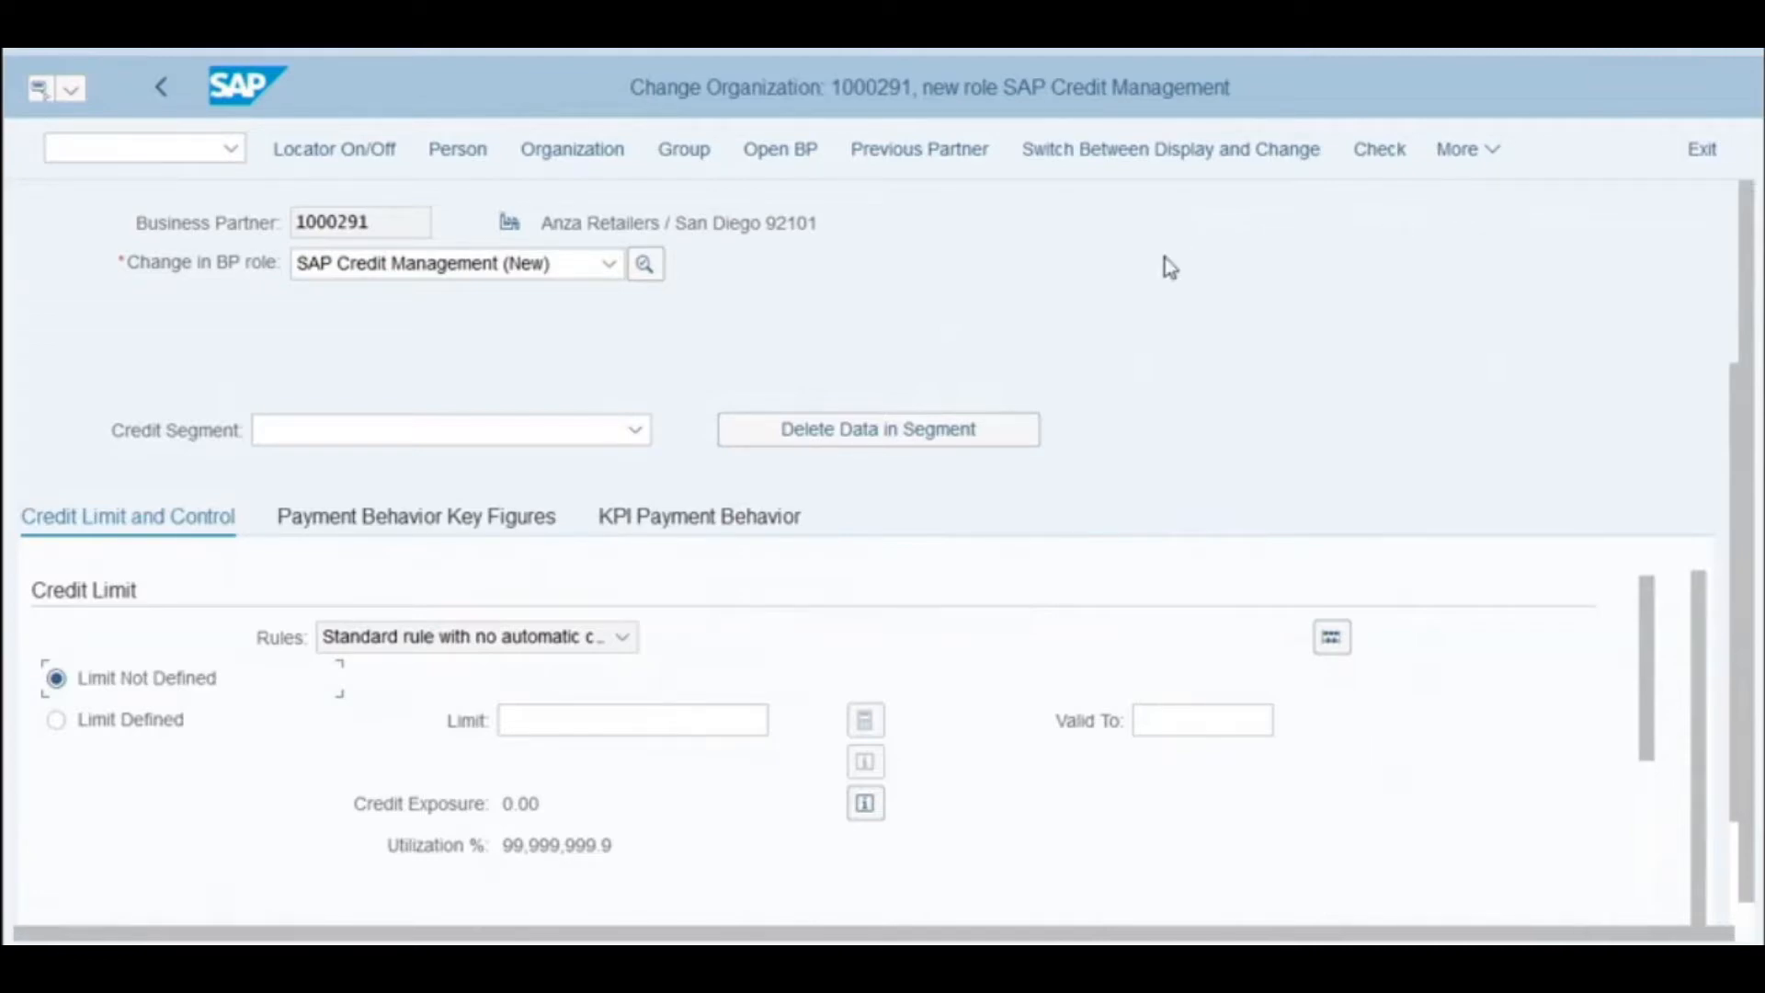
Choose credit segment 0000 Main Credit Segment USD and define a credit limit of 10000 USD.
{"action": "left_click", "coordinate": [638, 439]}
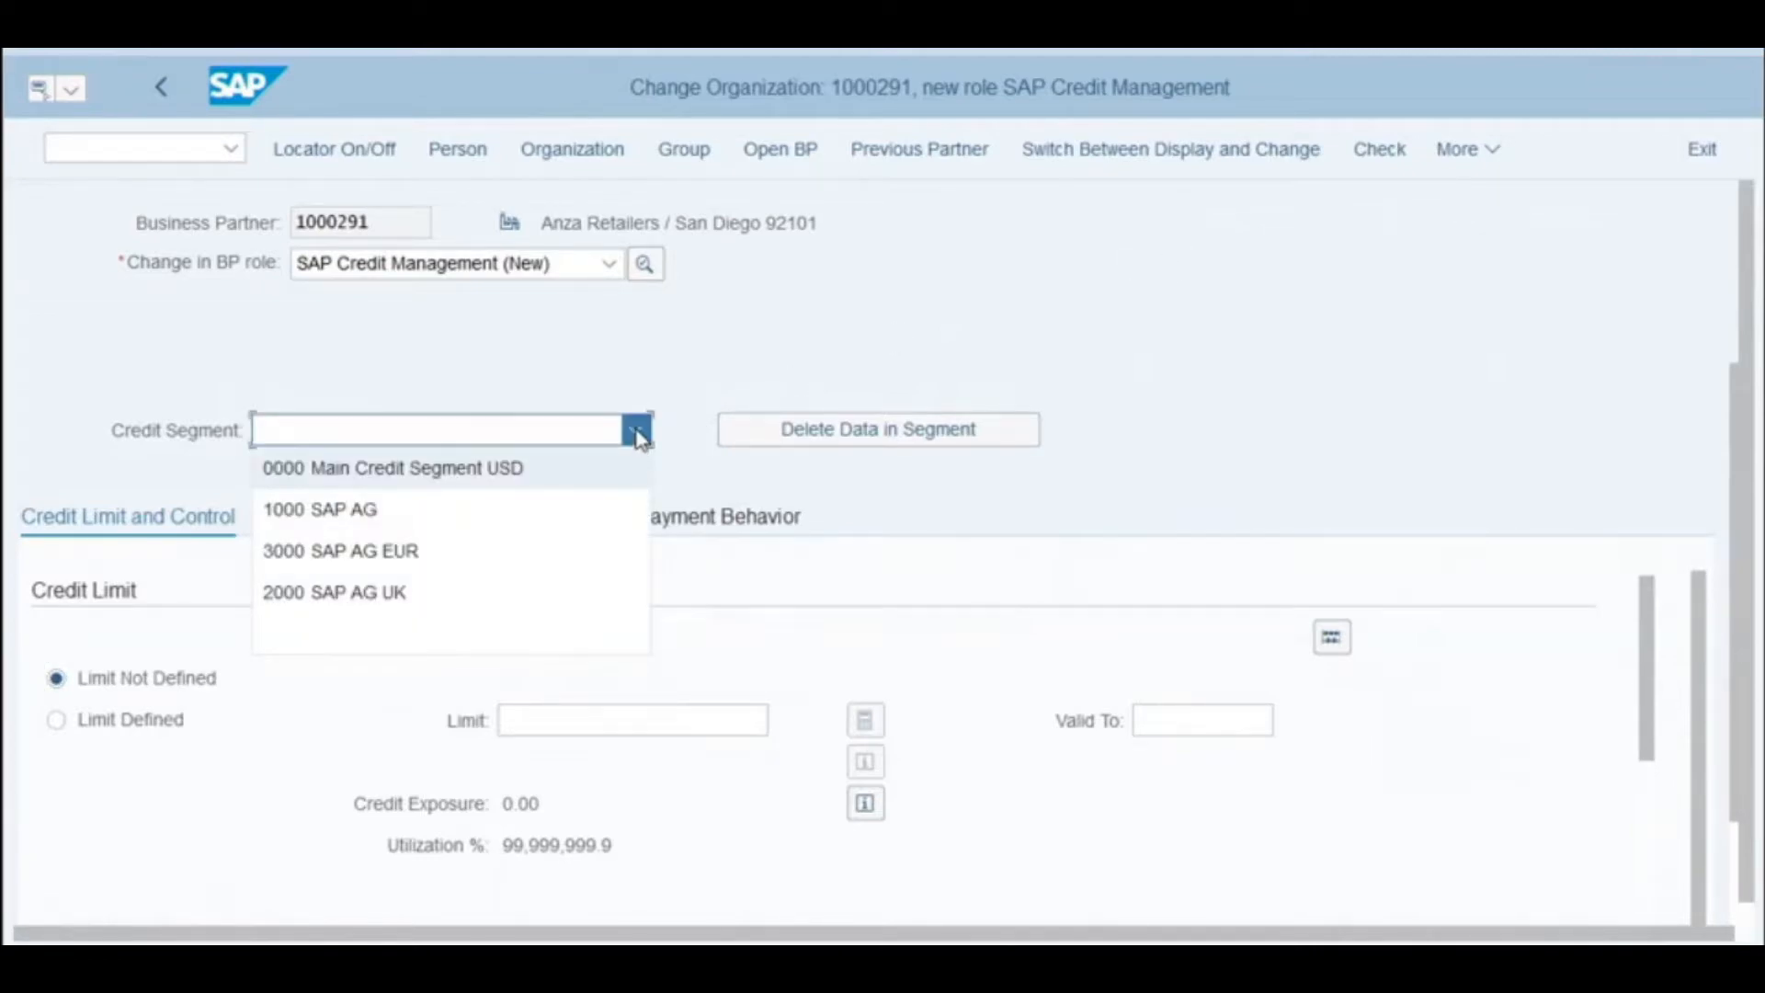
{"action": "left_click", "coordinate": [603, 469]}
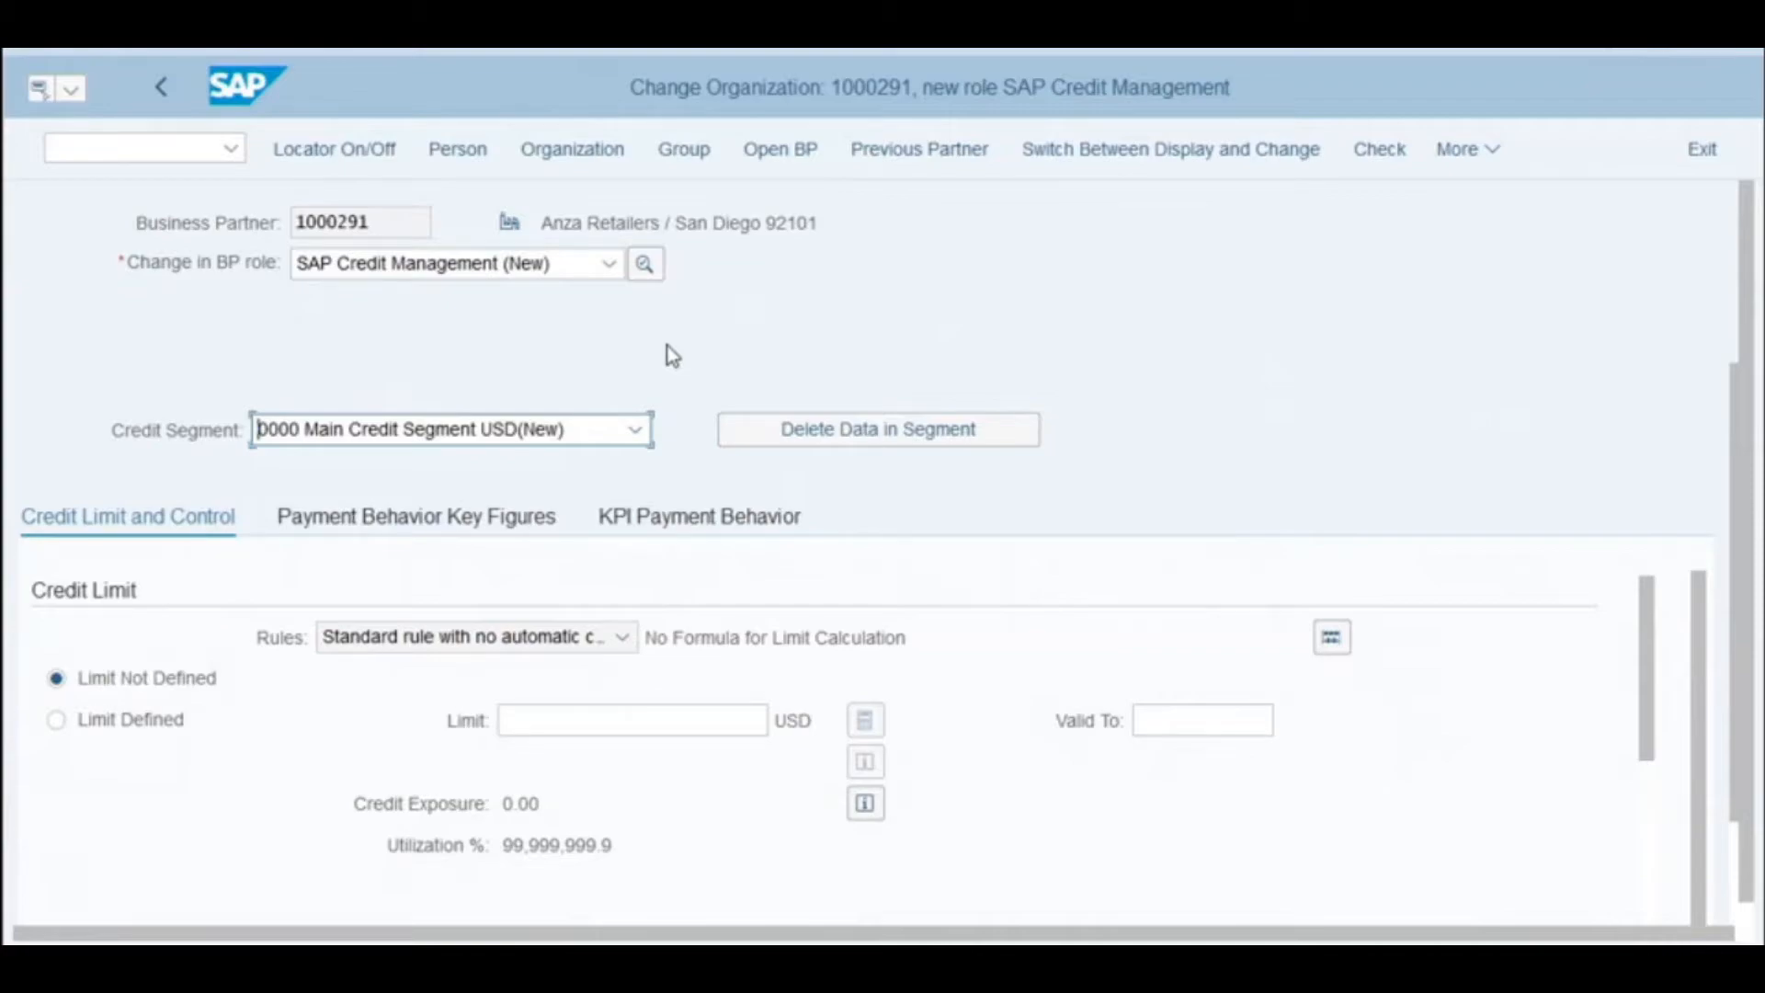
{"action": "left_click", "coordinate": [104, 731]}
{"action": "left_click", "coordinate": [582, 716]}
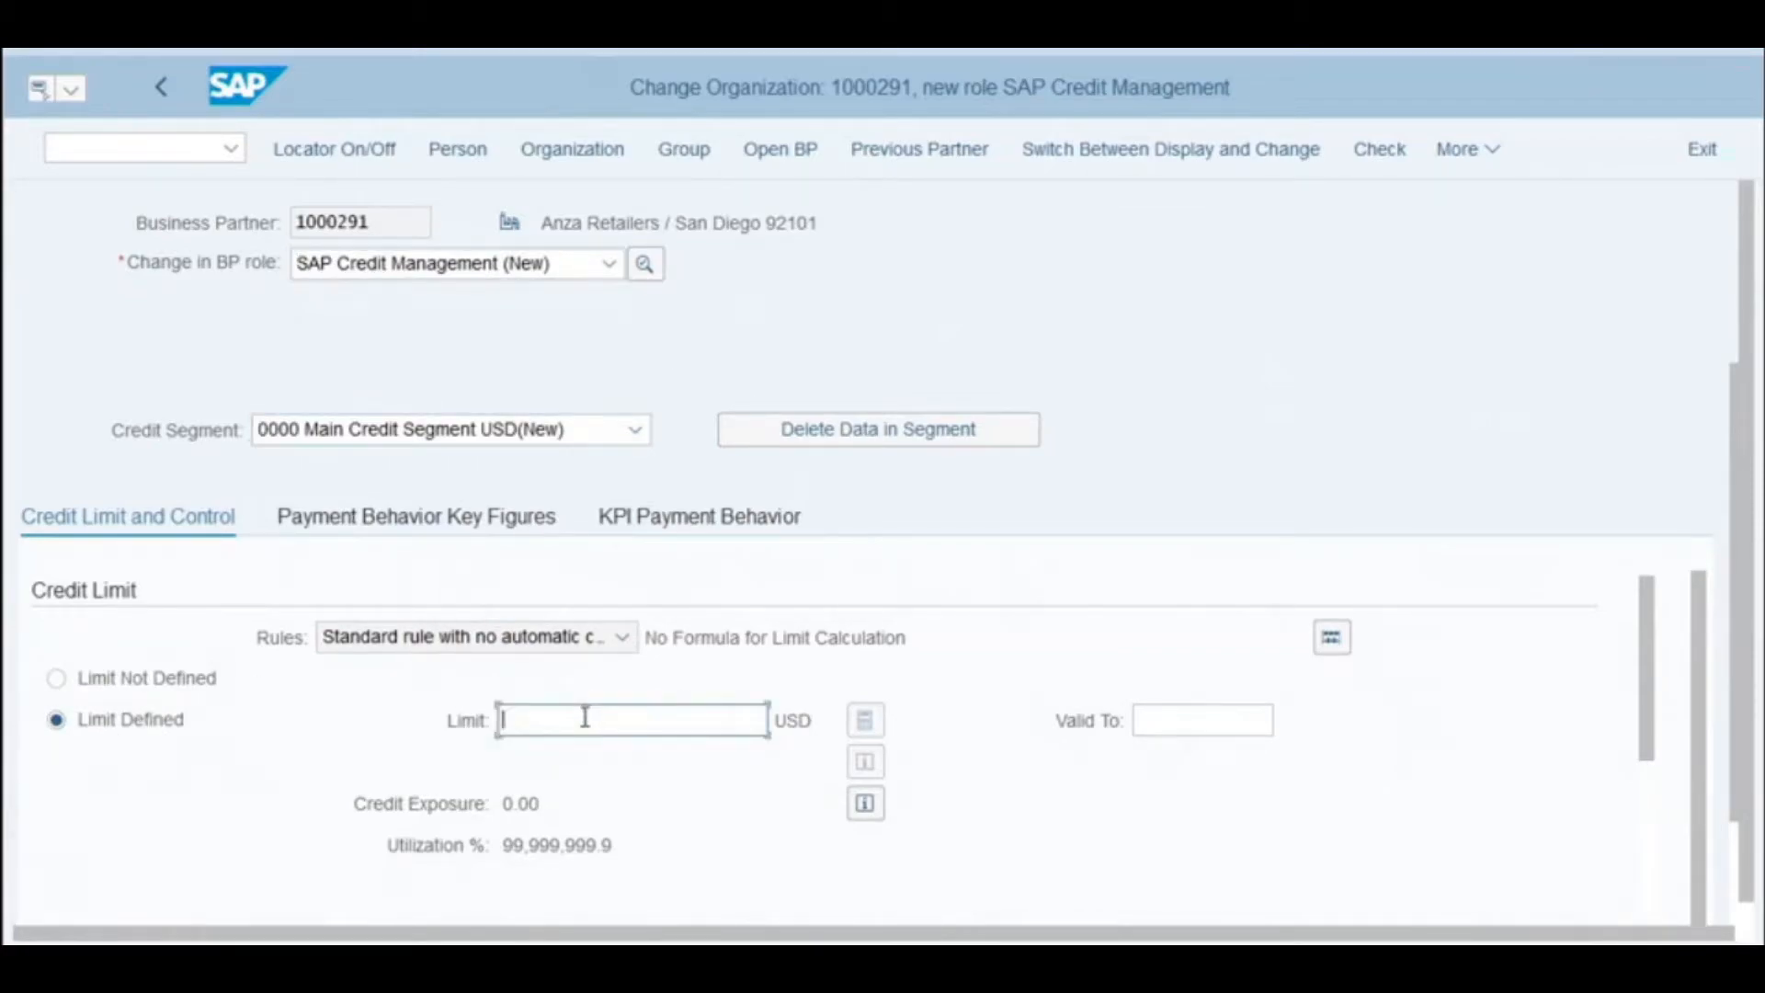
{"action": "type", "text": "10000"}
Set the credit limit's valid-to date to 12/31/2019.
{"action": "left_click", "coordinate": [1195, 731]}
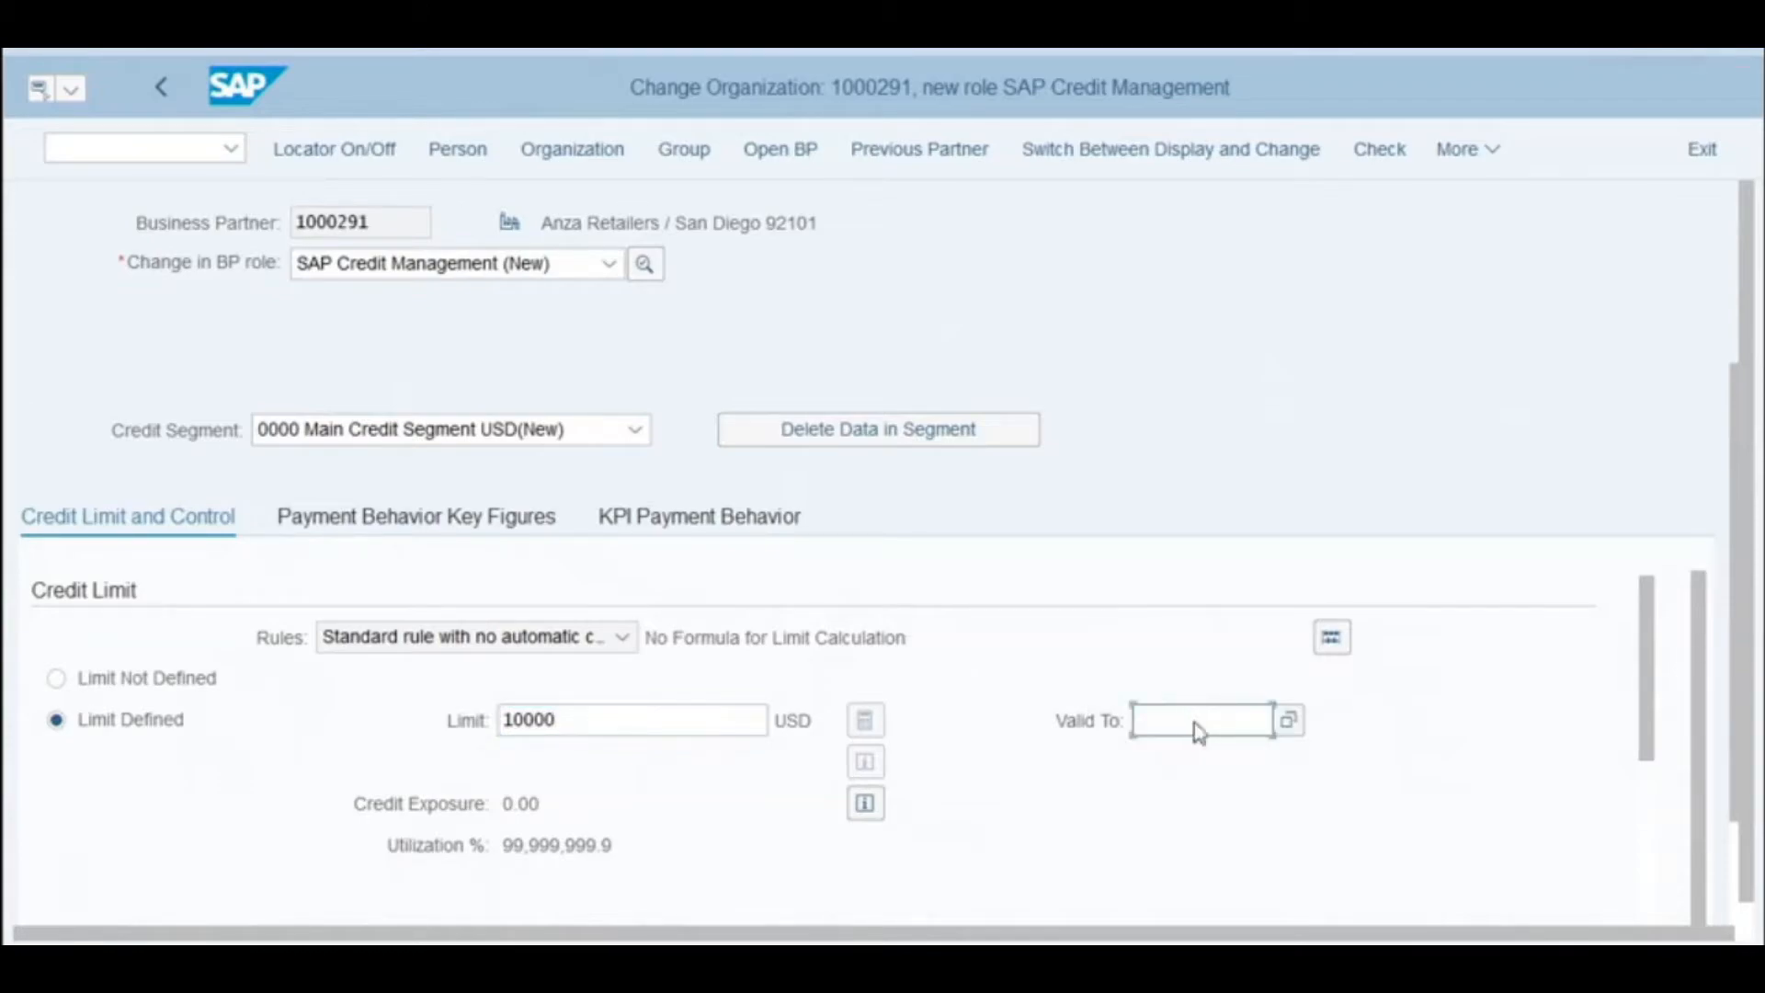
{"action": "left_click", "coordinate": [1285, 723]}
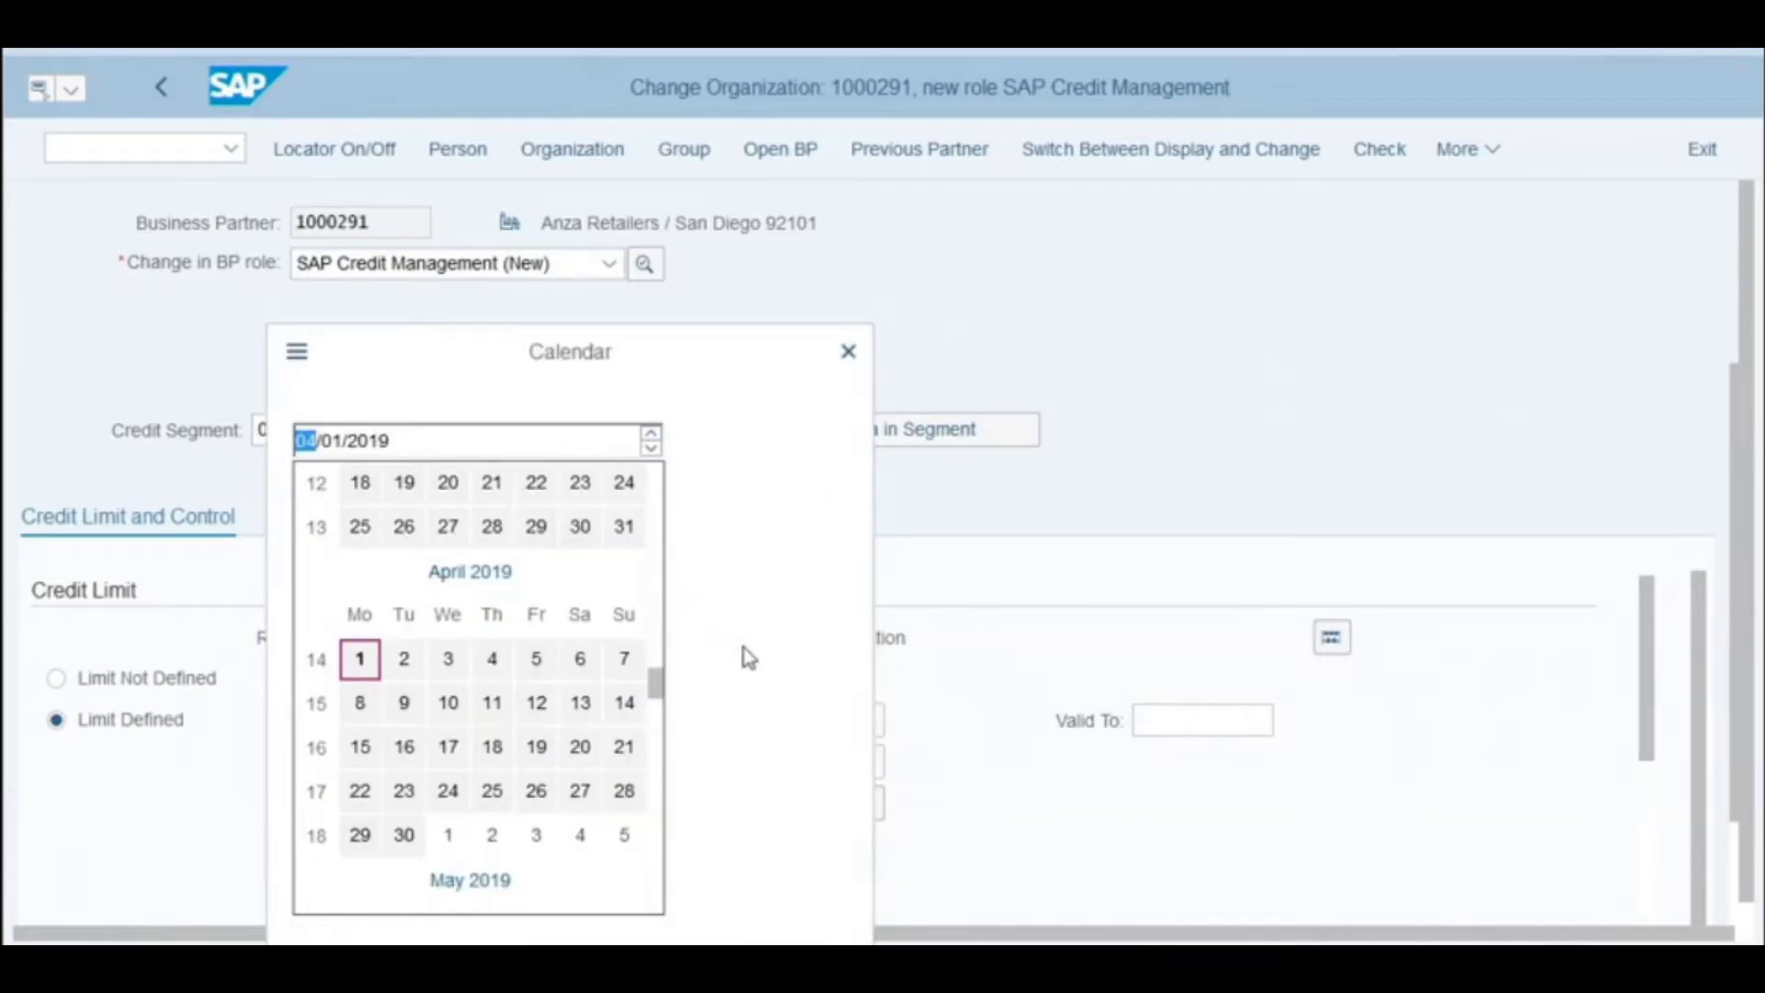
{"action": "left_click_drag", "start_coordinate": [657, 681], "coordinate": [657, 746]}
{"action": "left_click", "coordinate": [580, 834]}
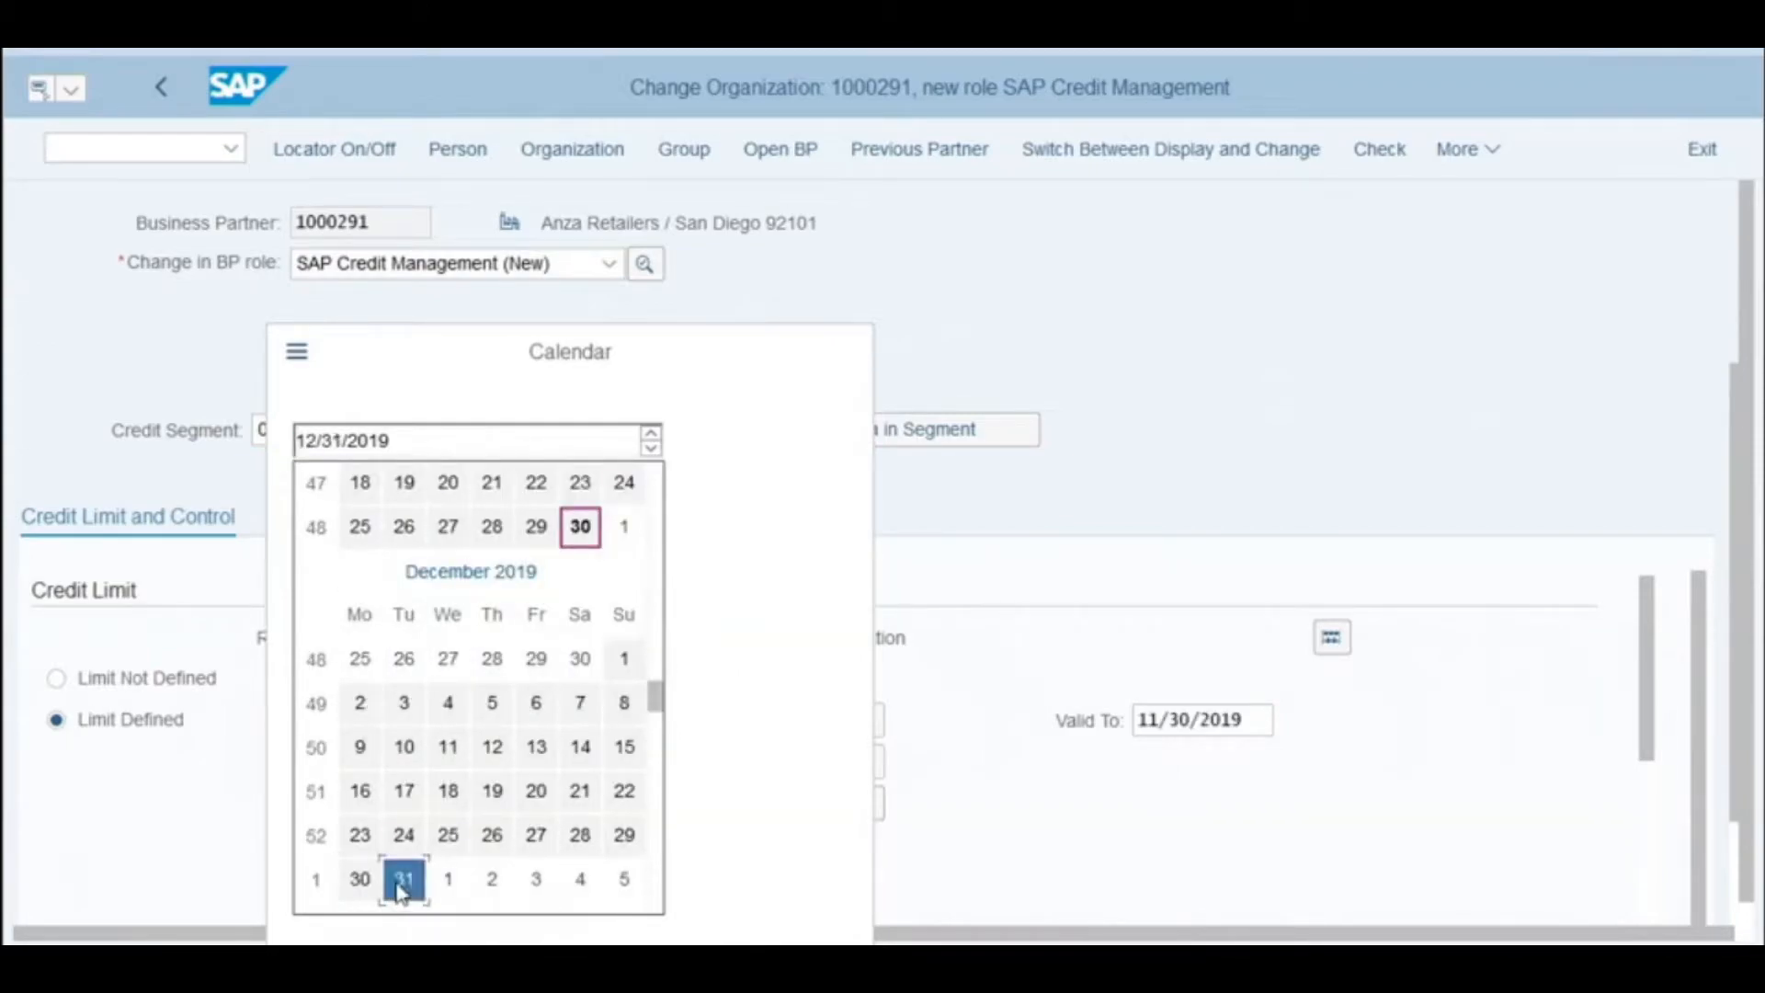
{"action": "double_click", "coordinate": [403, 878]}
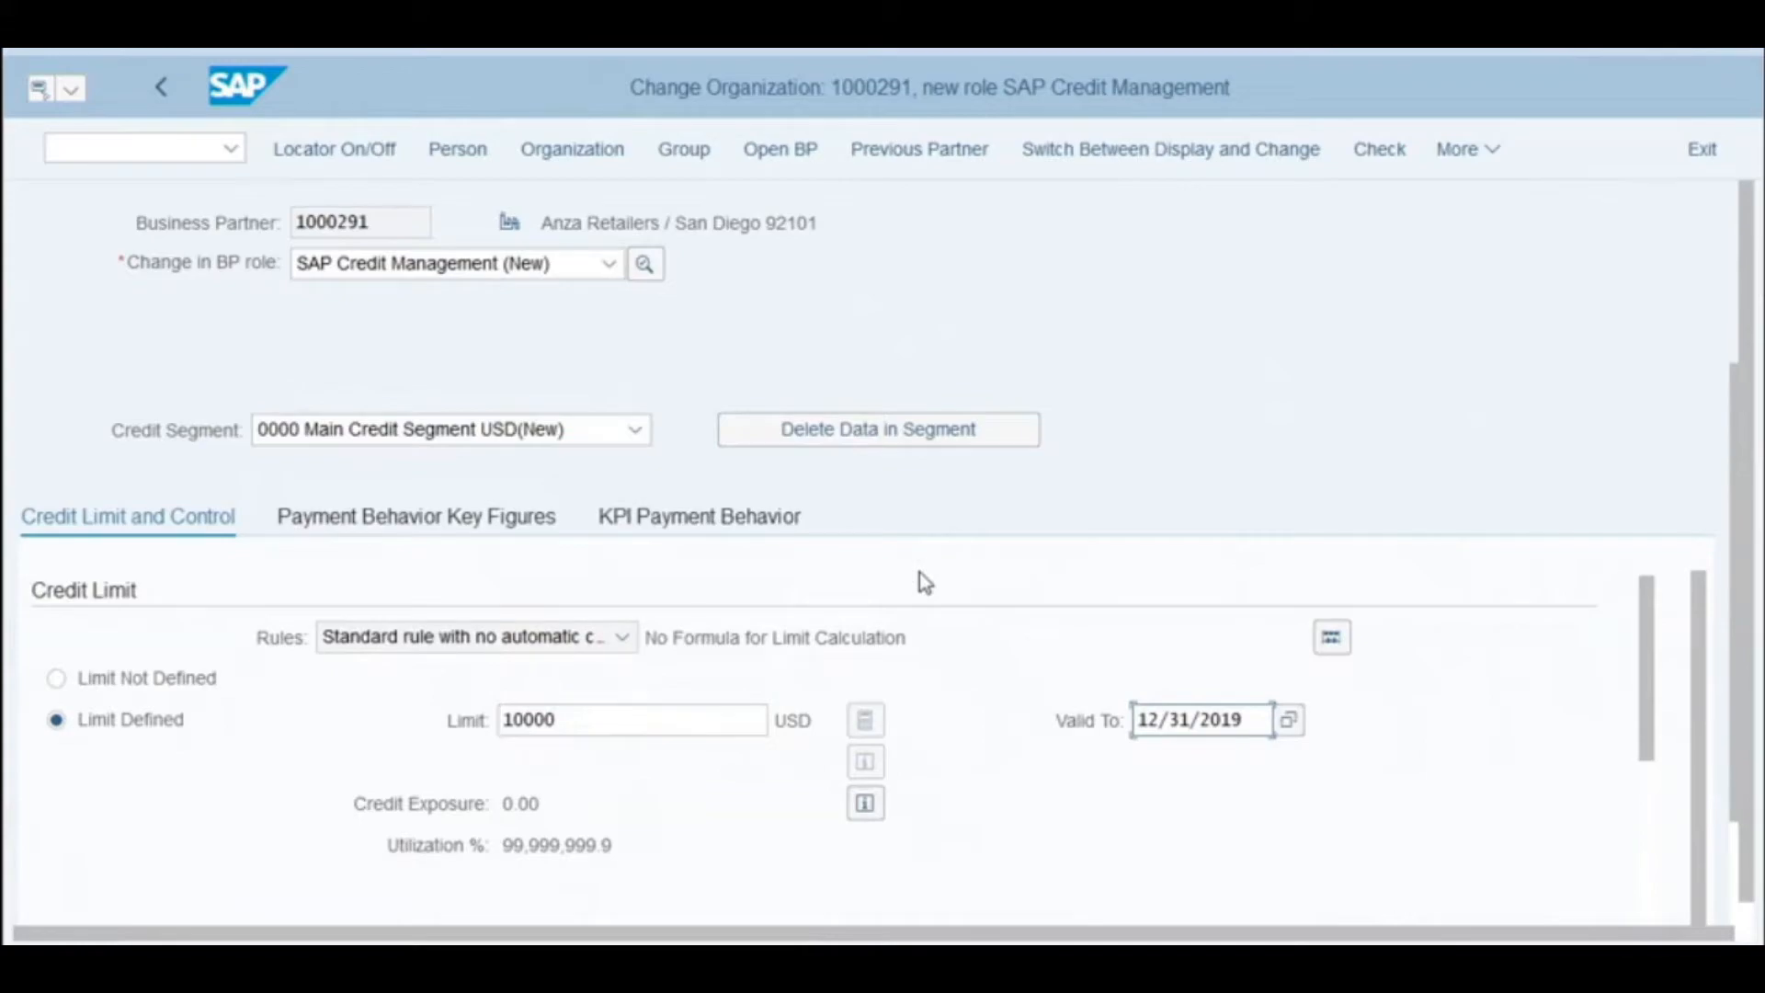
Submit and approve the requested credit limit, and save the business partner.
{"action": "key", "text": "Return"}
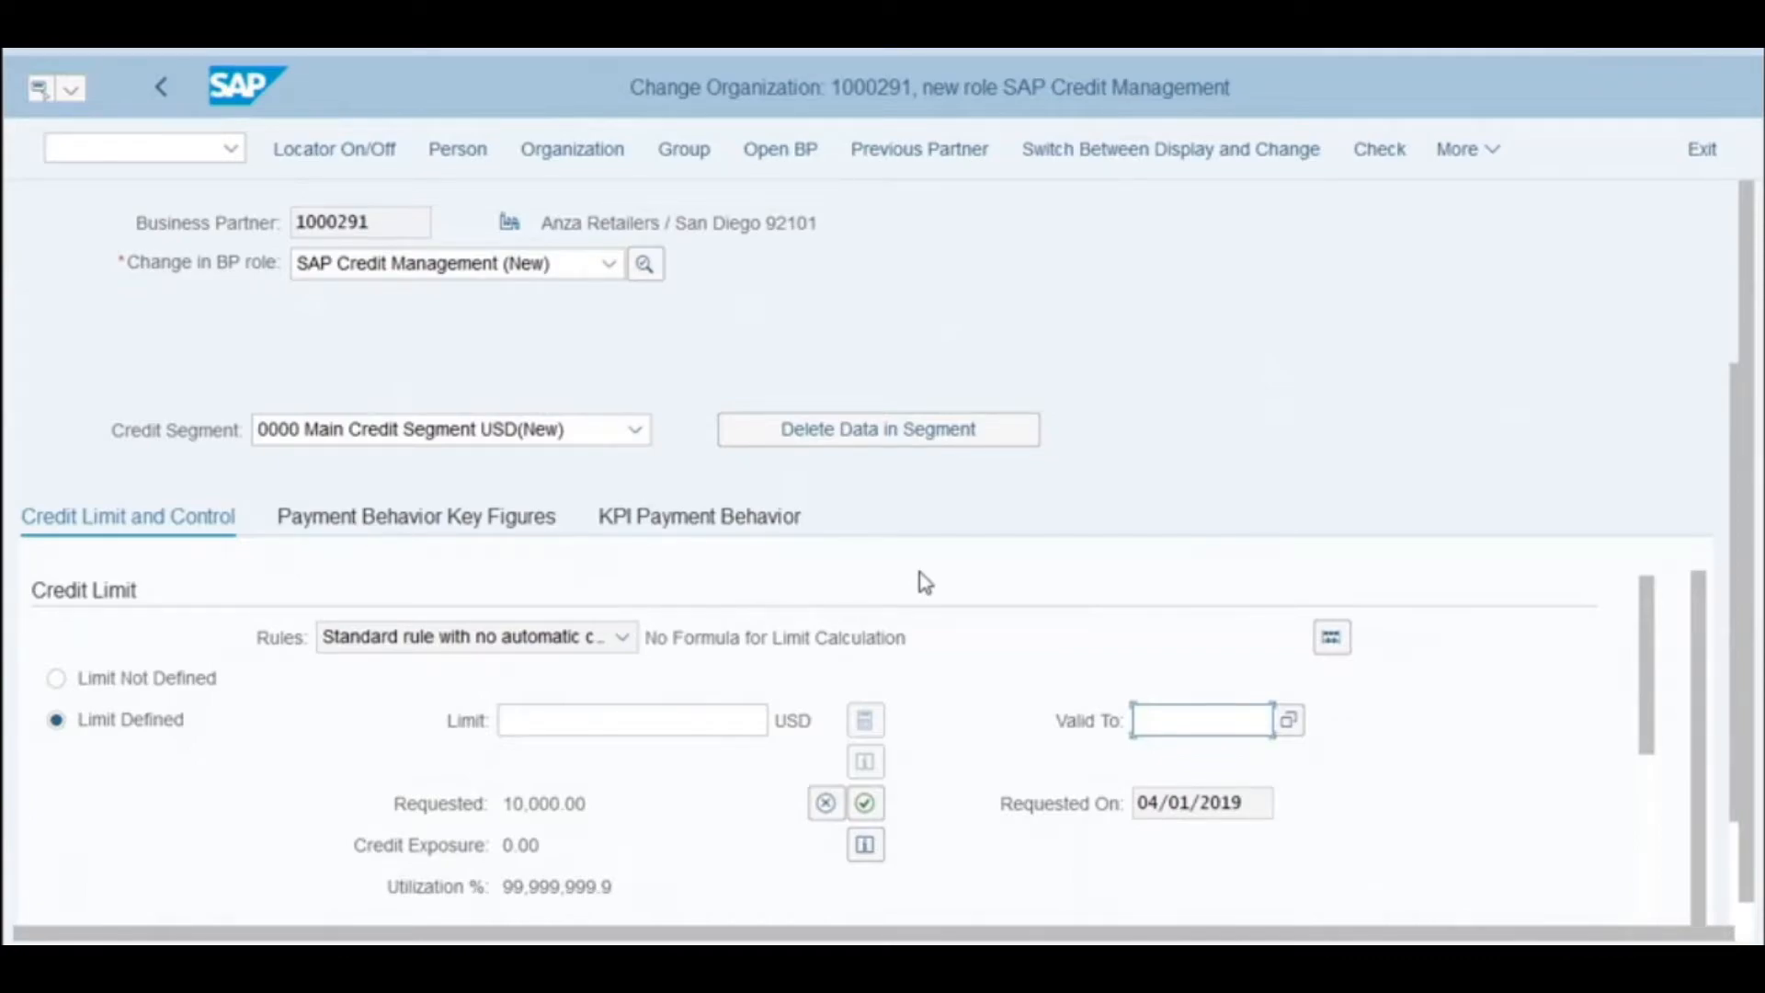
{"action": "left_click", "coordinate": [866, 803]}
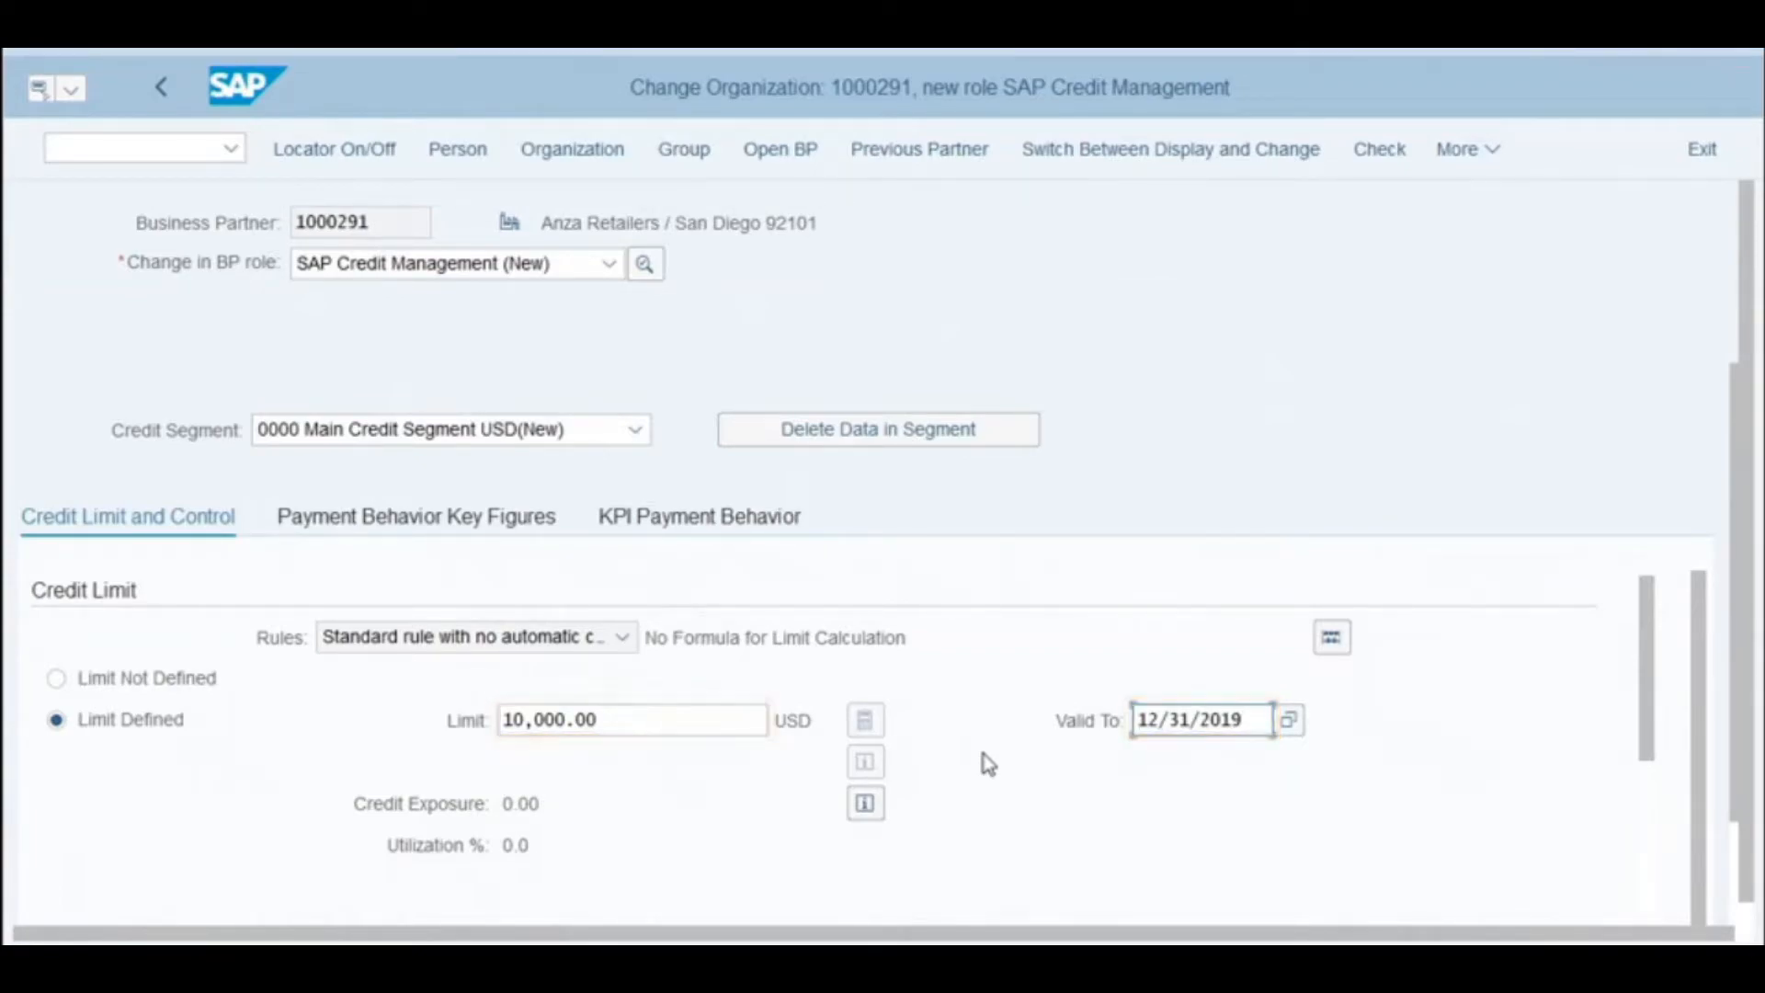
{"action": "left_click", "coordinate": [1625, 961]}
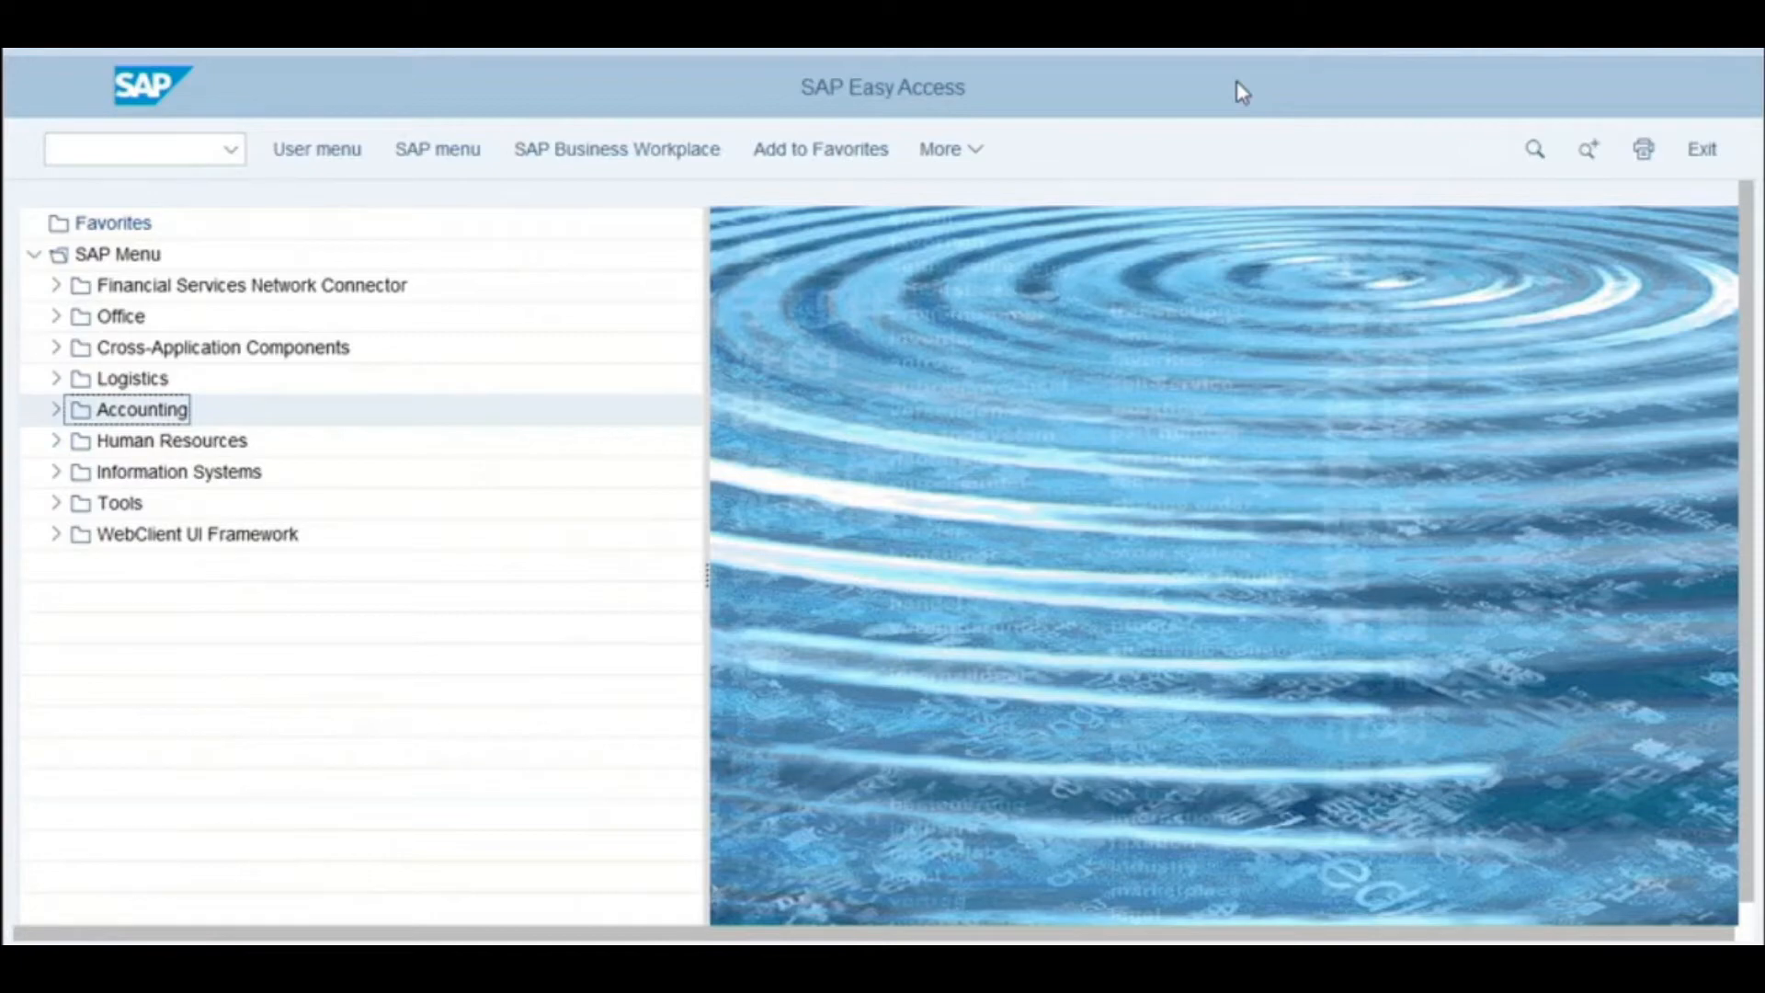
Start transaction vf01 for creating a billing document and choose billing type F2 Invoice.
{"action": "left_click", "coordinate": [136, 153]}
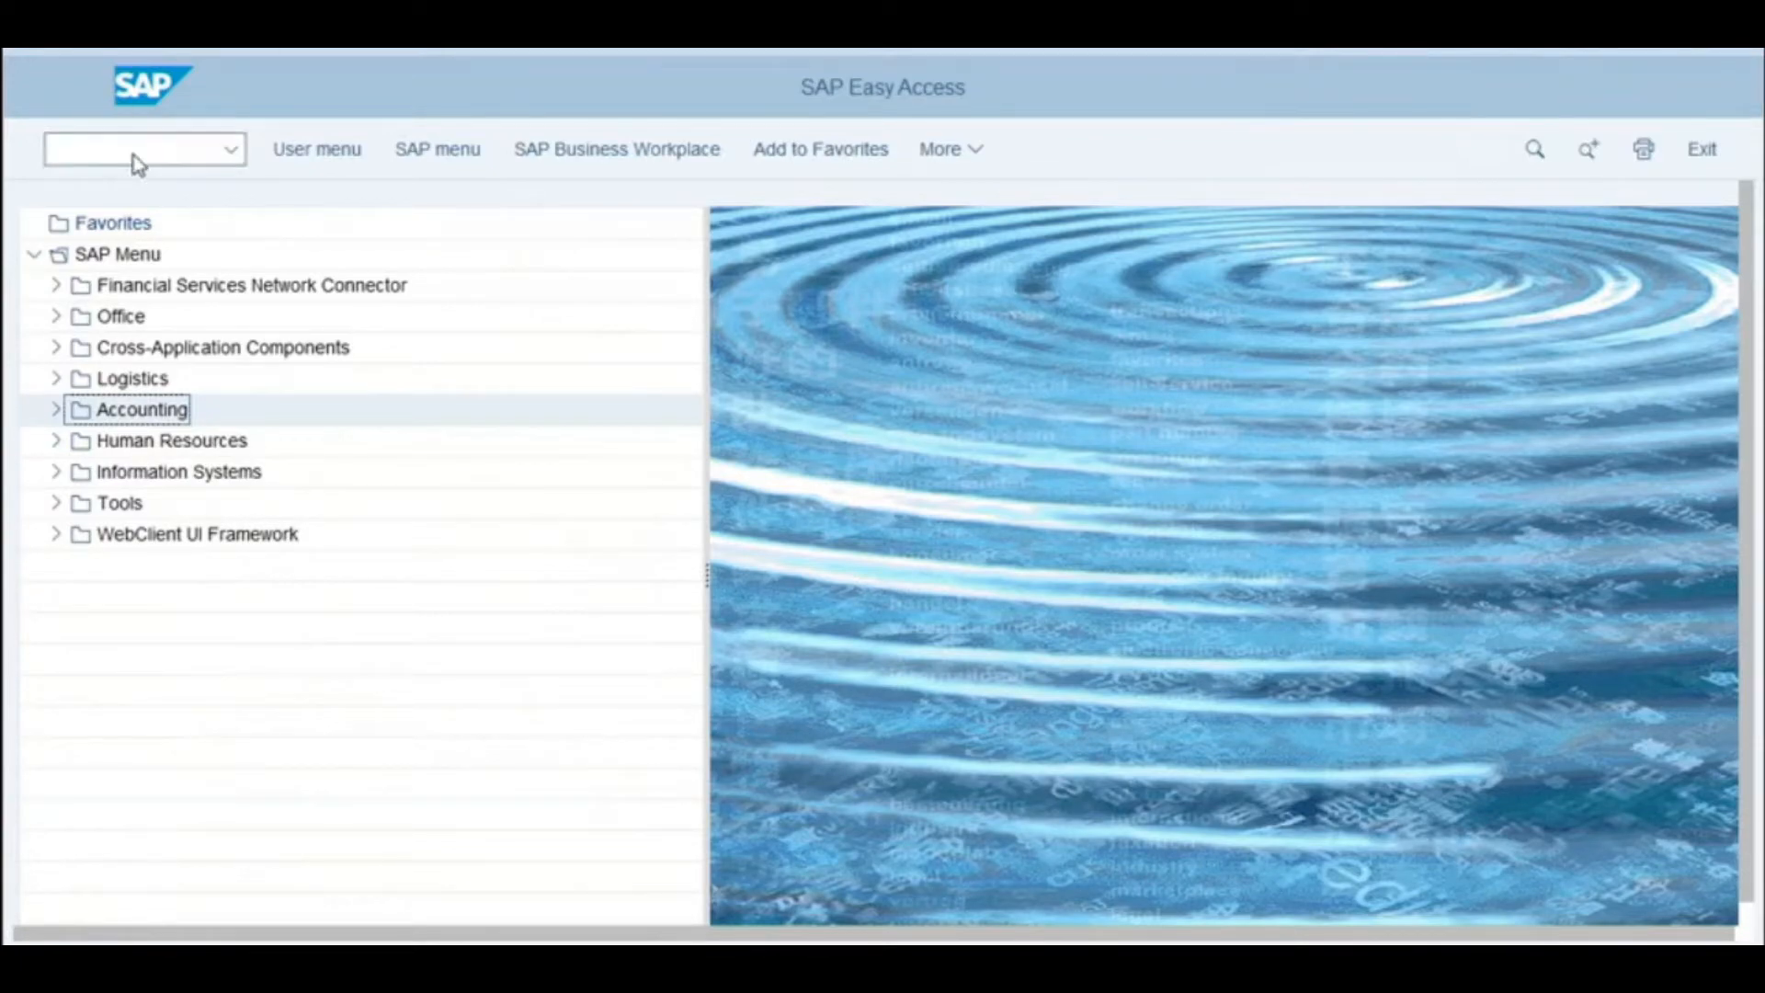
{"action": "type", "text": "vf01"}
{"action": "key", "text": "Return"}
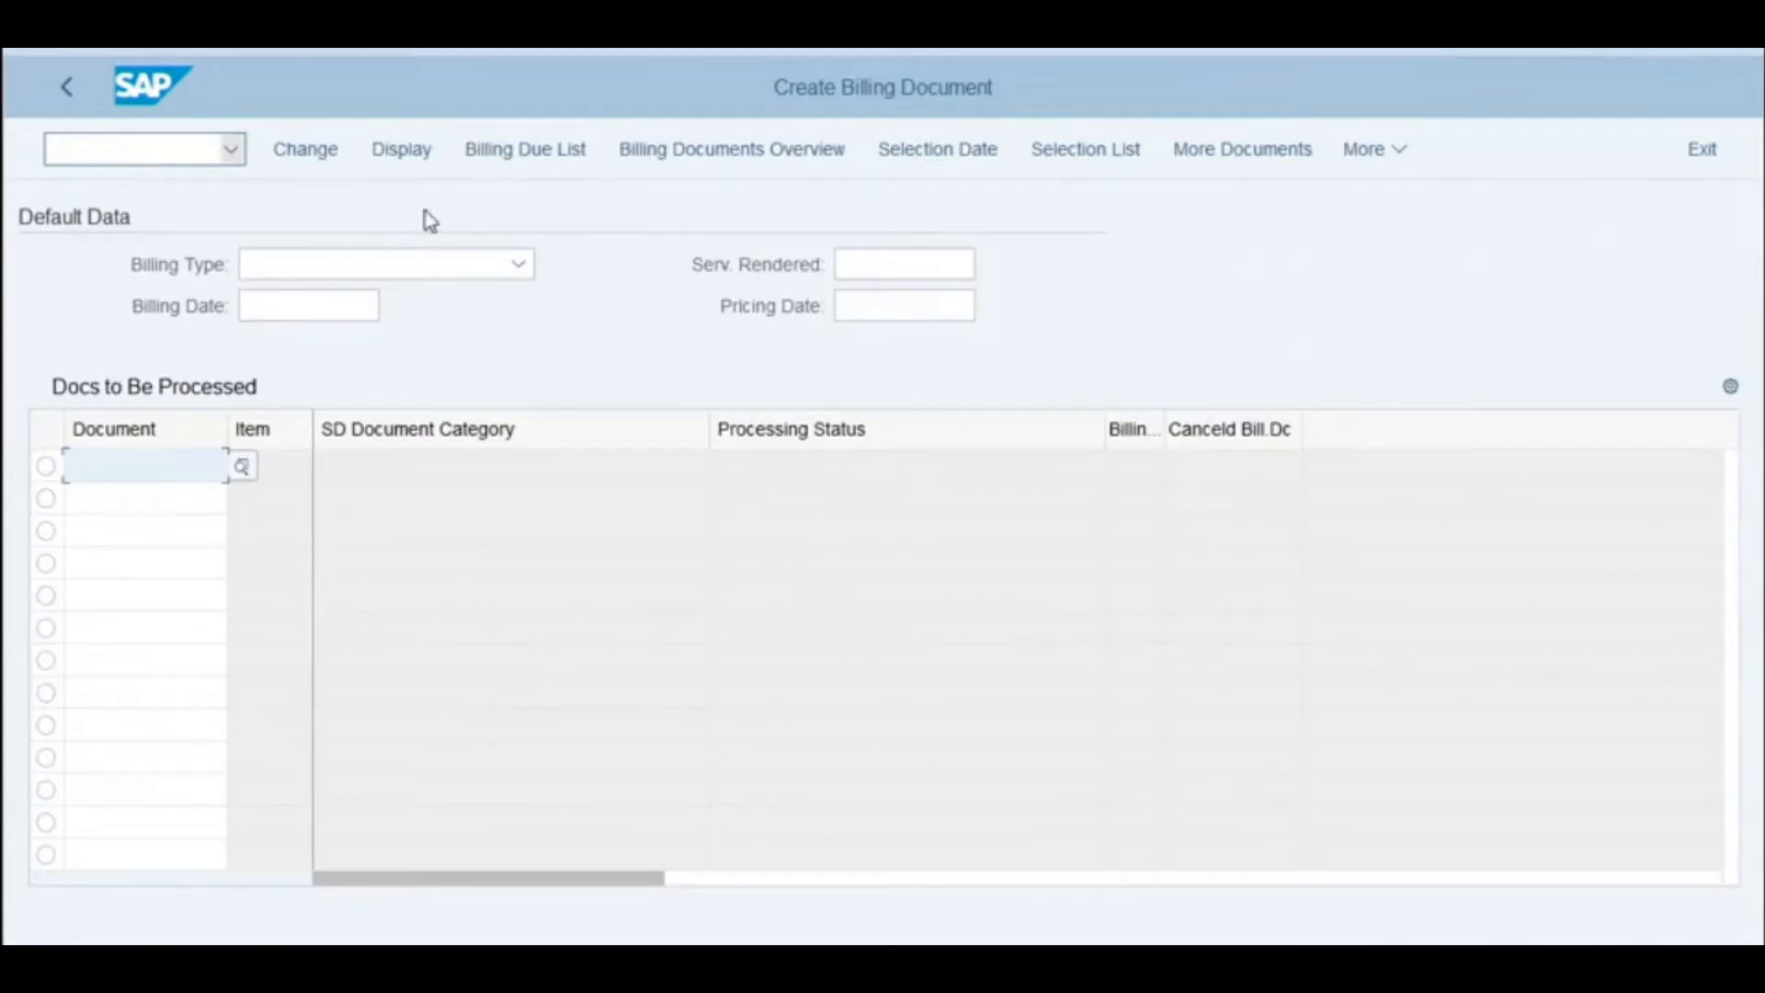
{"action": "left_click", "coordinate": [518, 266]}
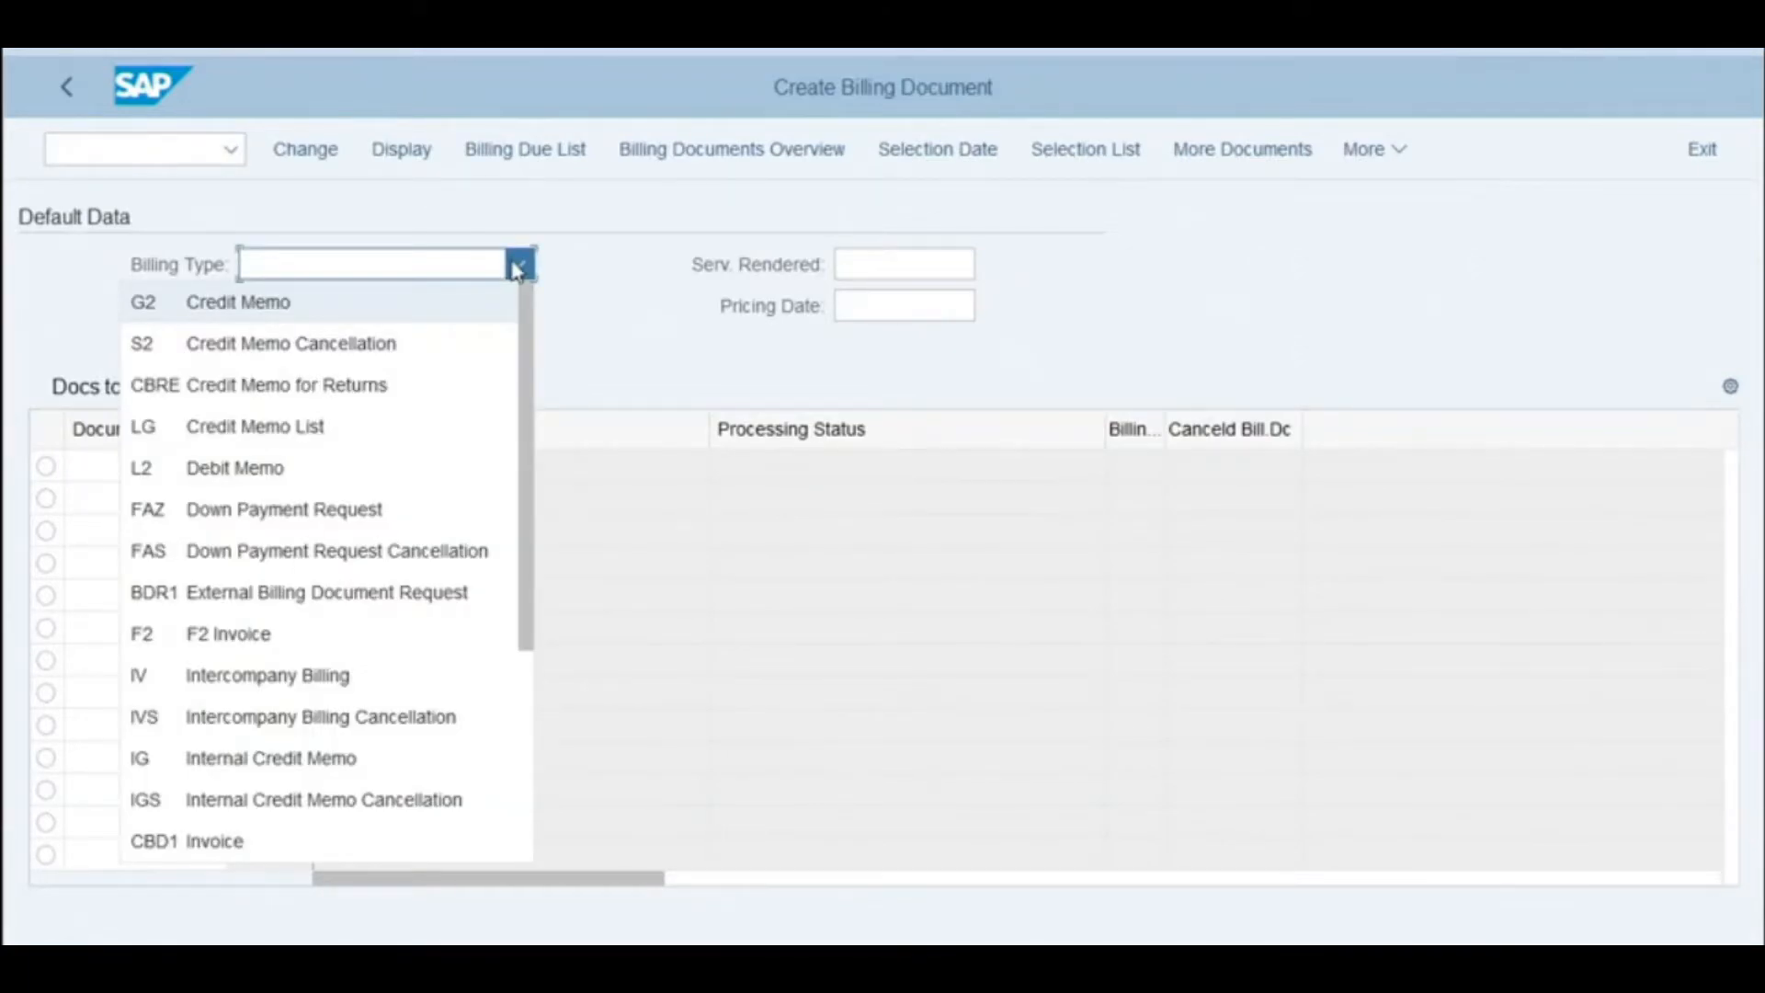
{"action": "left_click", "coordinate": [379, 636]}
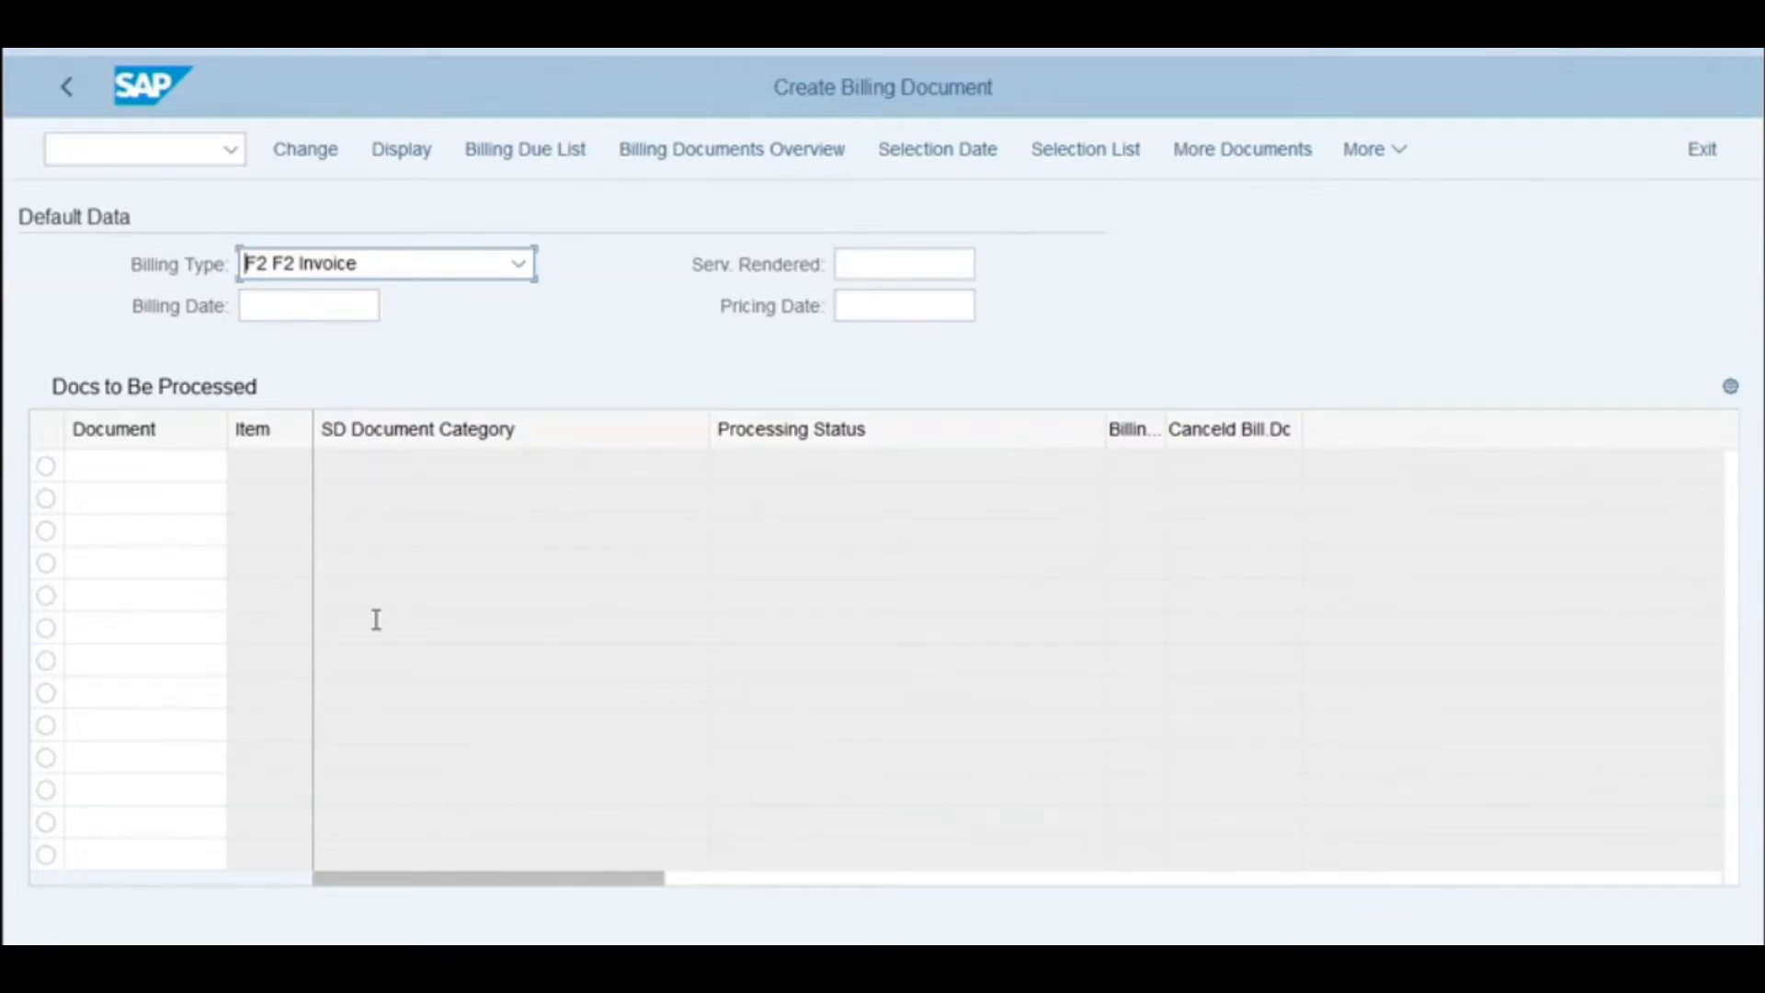
Set the billing document's services rendered date to 04/01/2019.
{"action": "left_click", "coordinate": [966, 262]}
{"action": "left_click", "coordinate": [996, 268]}
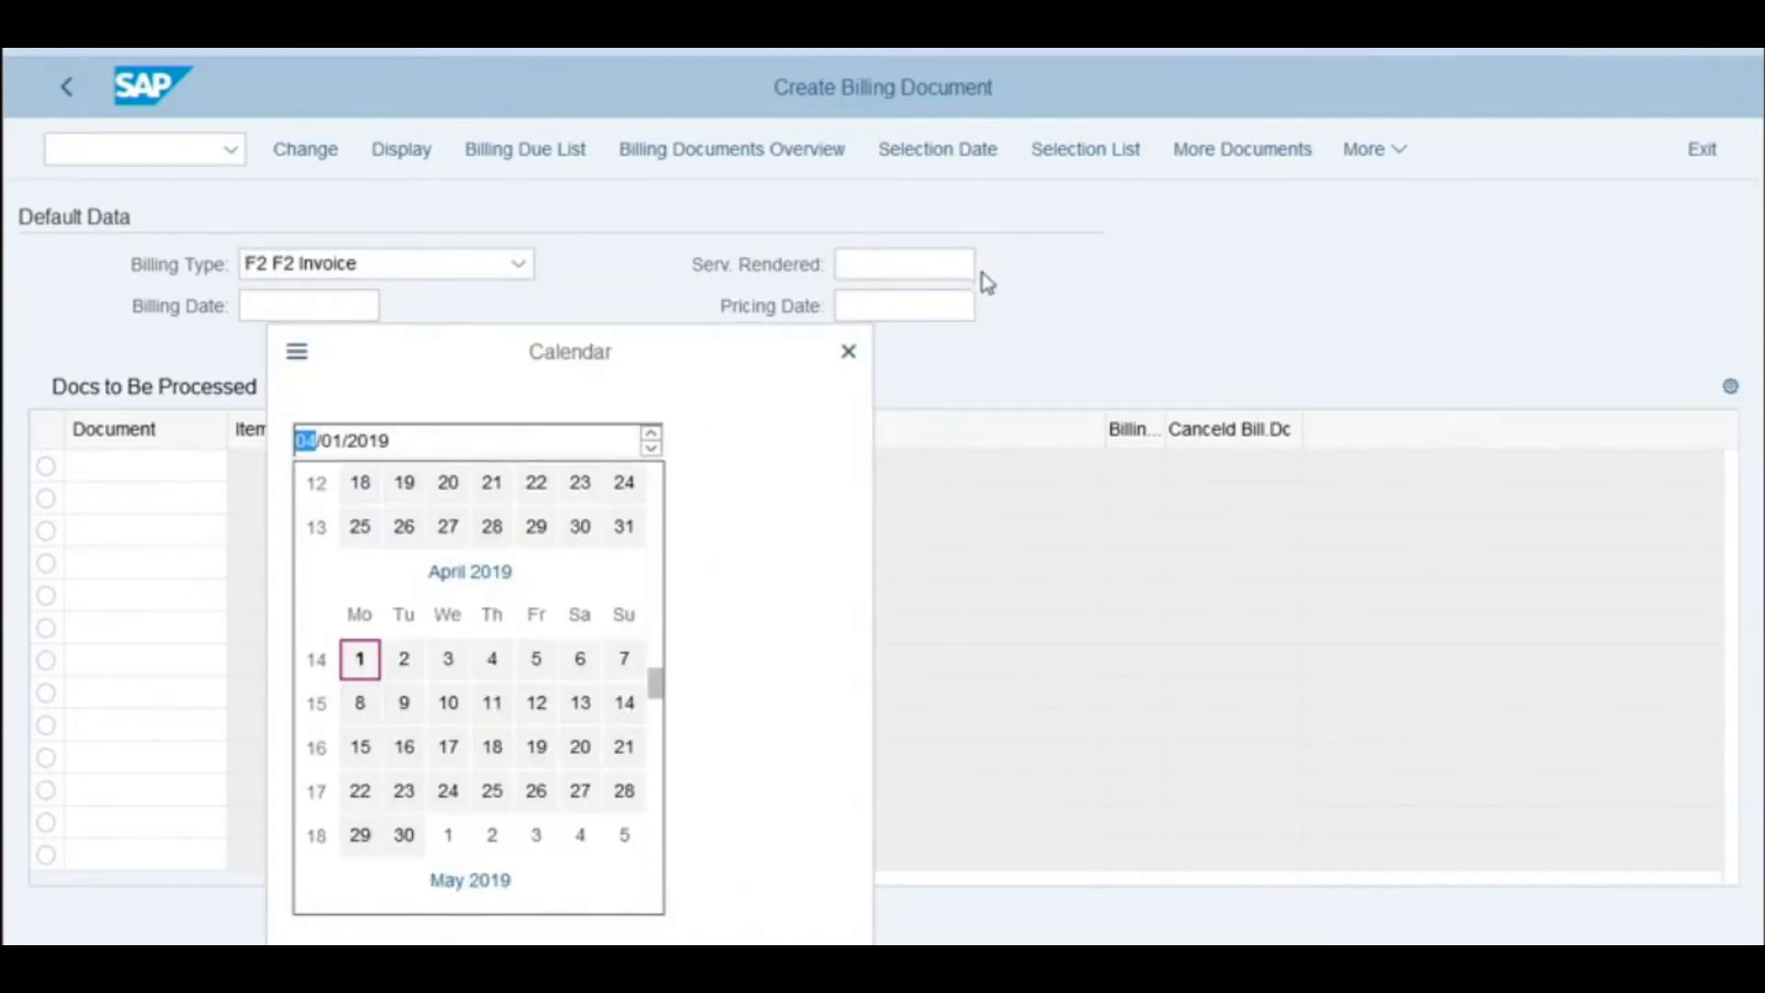
{"action": "double_click", "coordinate": [378, 650]}
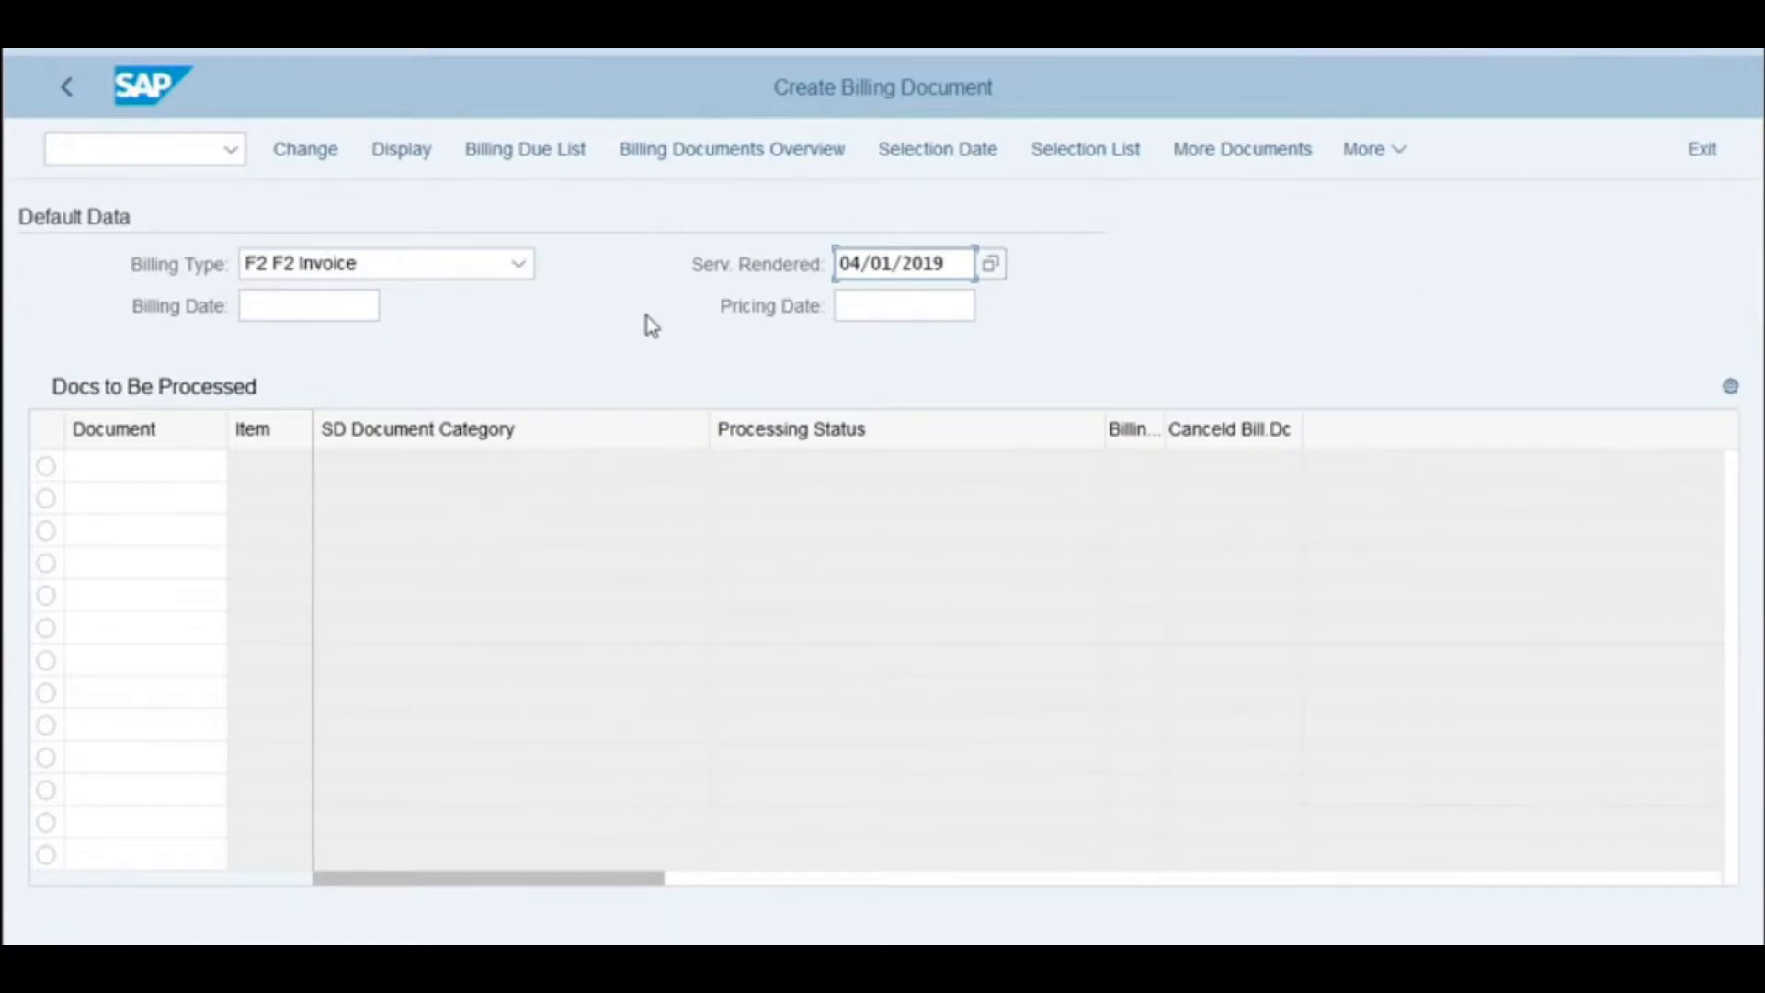
Set both the billing date and the pricing date of the F2 invoice to 04/01/2019.
{"action": "left_click", "coordinate": [374, 309]}
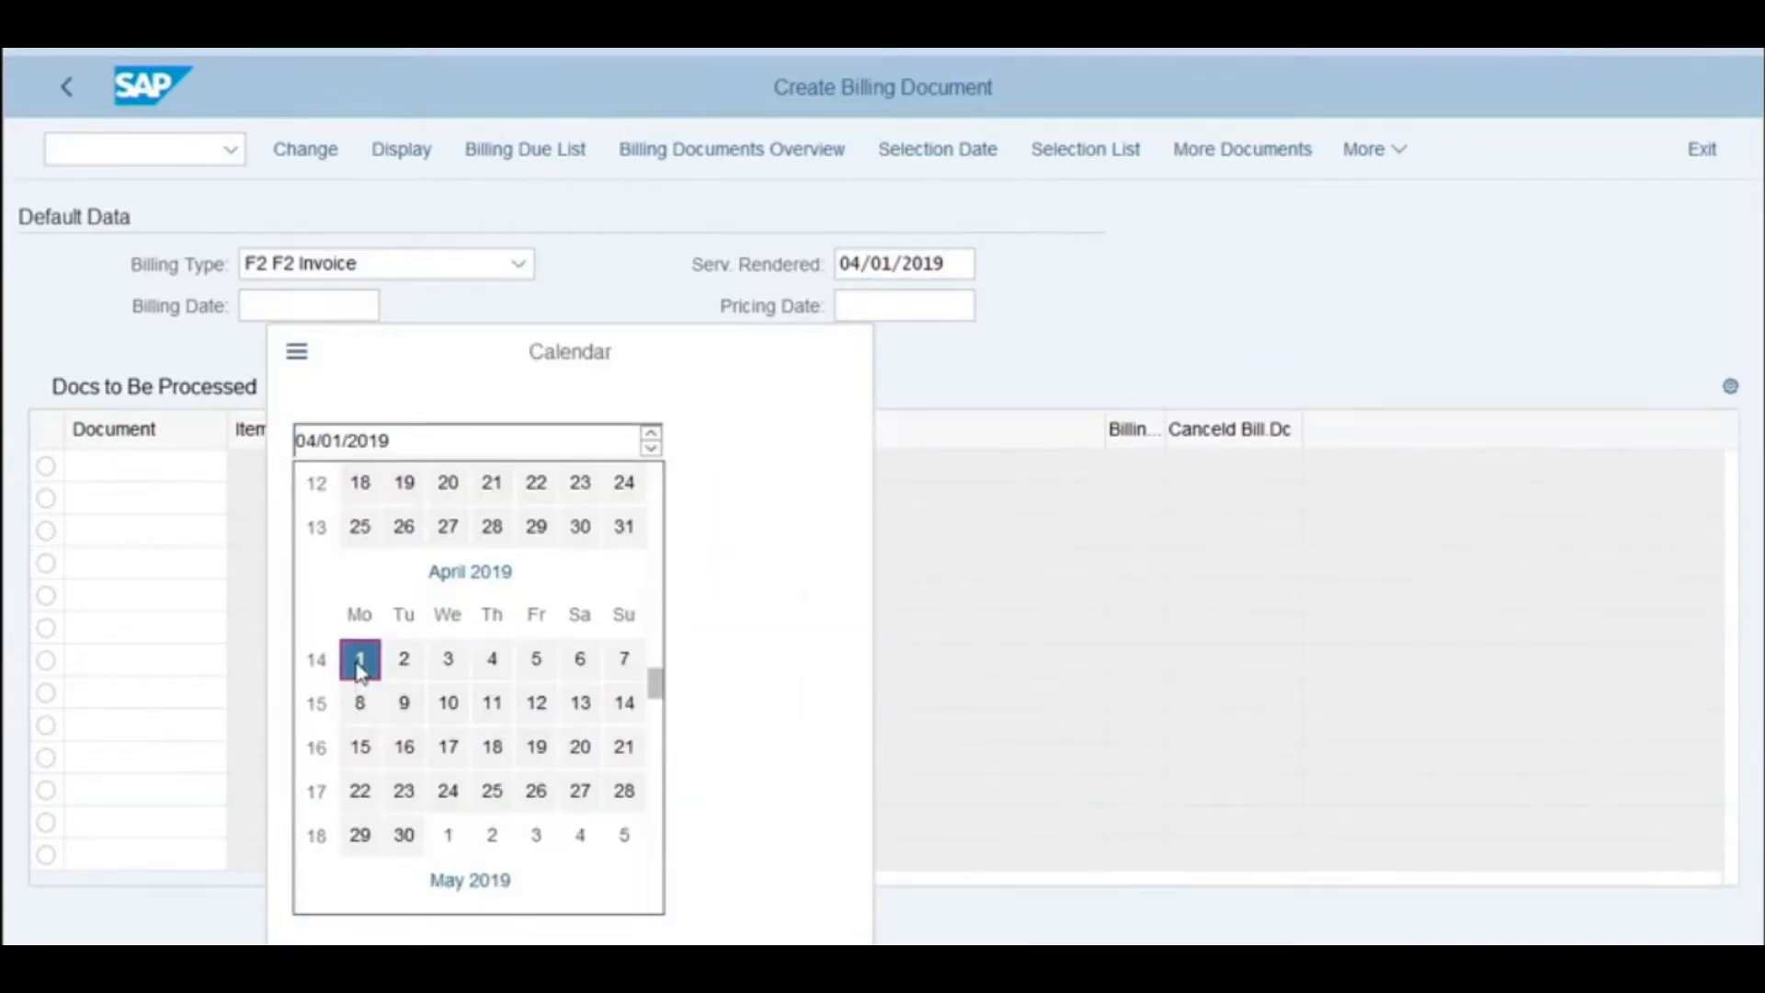
{"action": "left_click", "coordinate": [358, 660]}
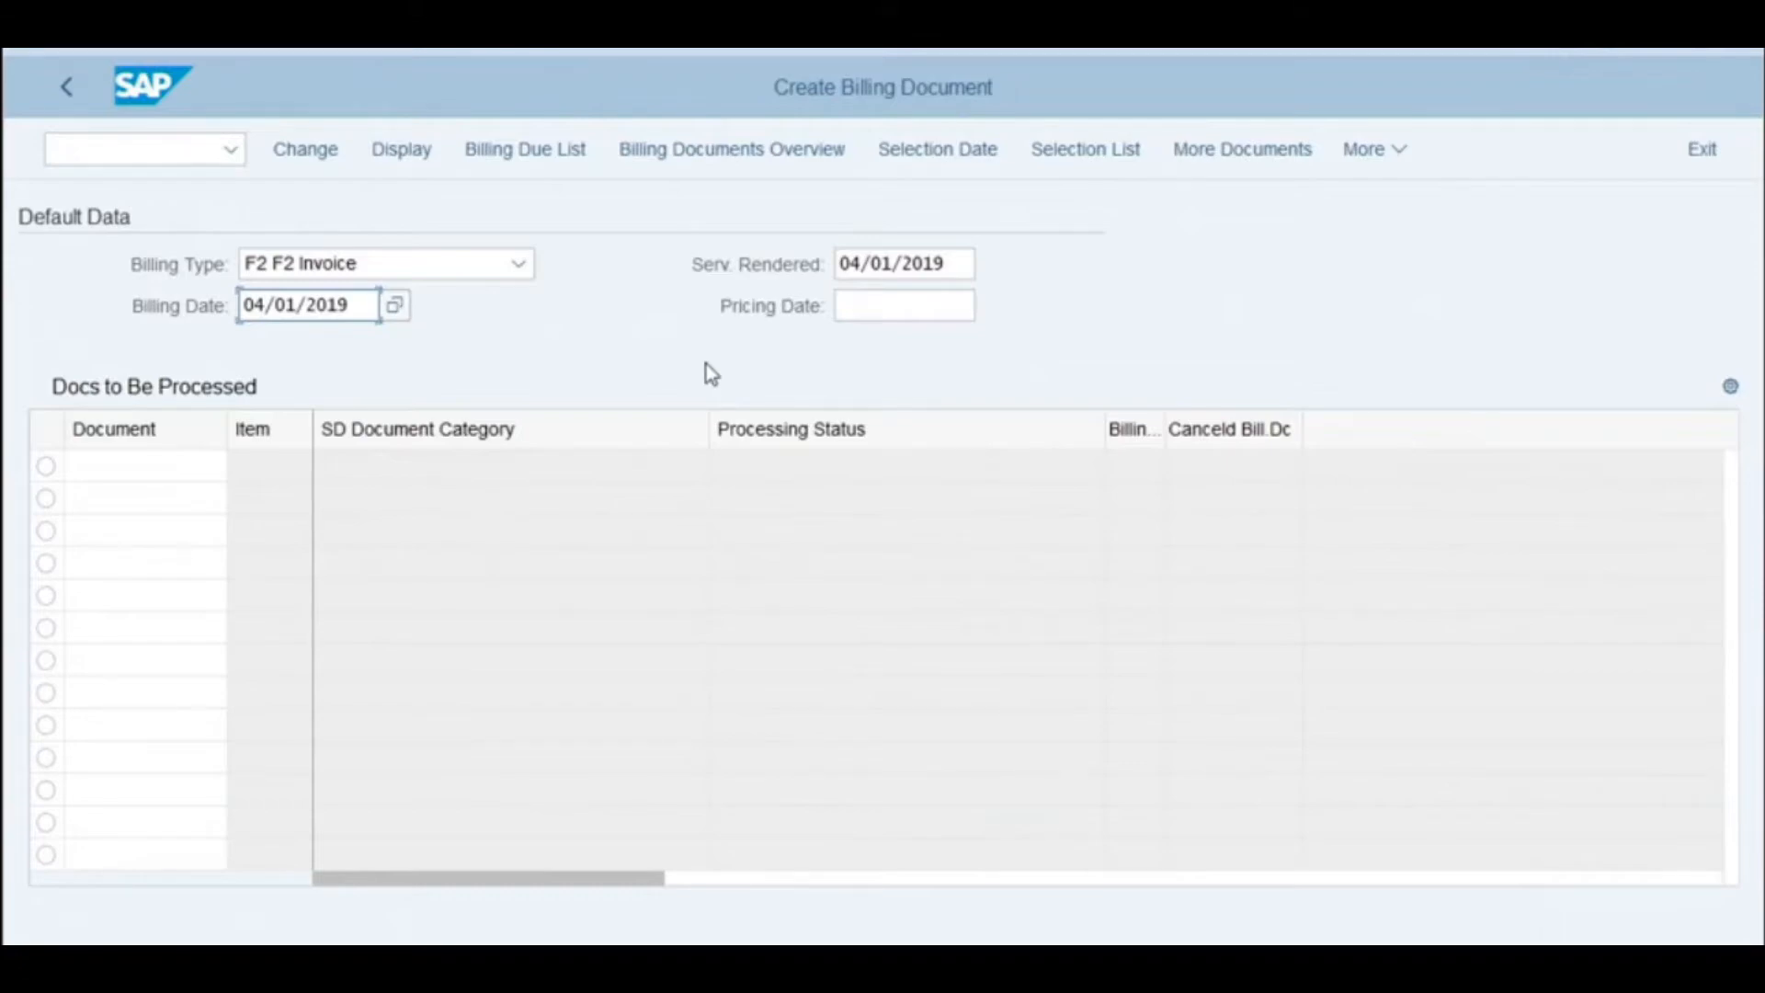
{"action": "left_click", "coordinate": [970, 305]}
{"action": "left_click", "coordinate": [990, 306]}
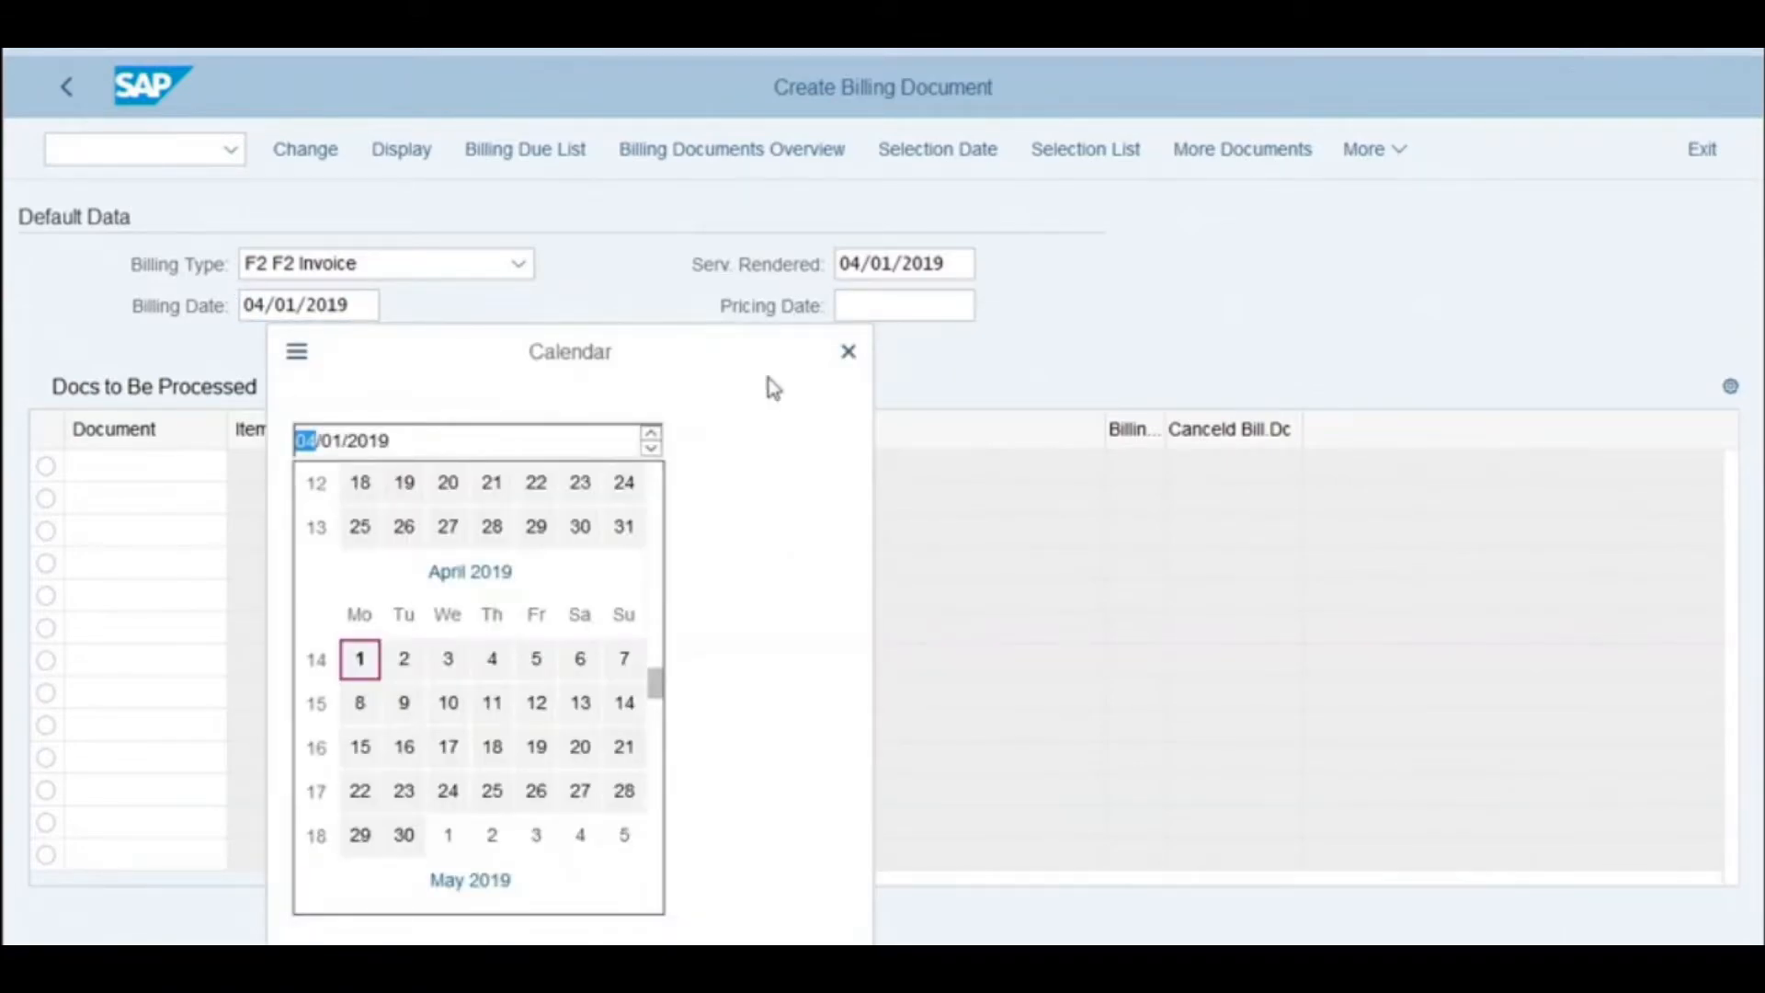
{"action": "left_click", "coordinate": [360, 658]}
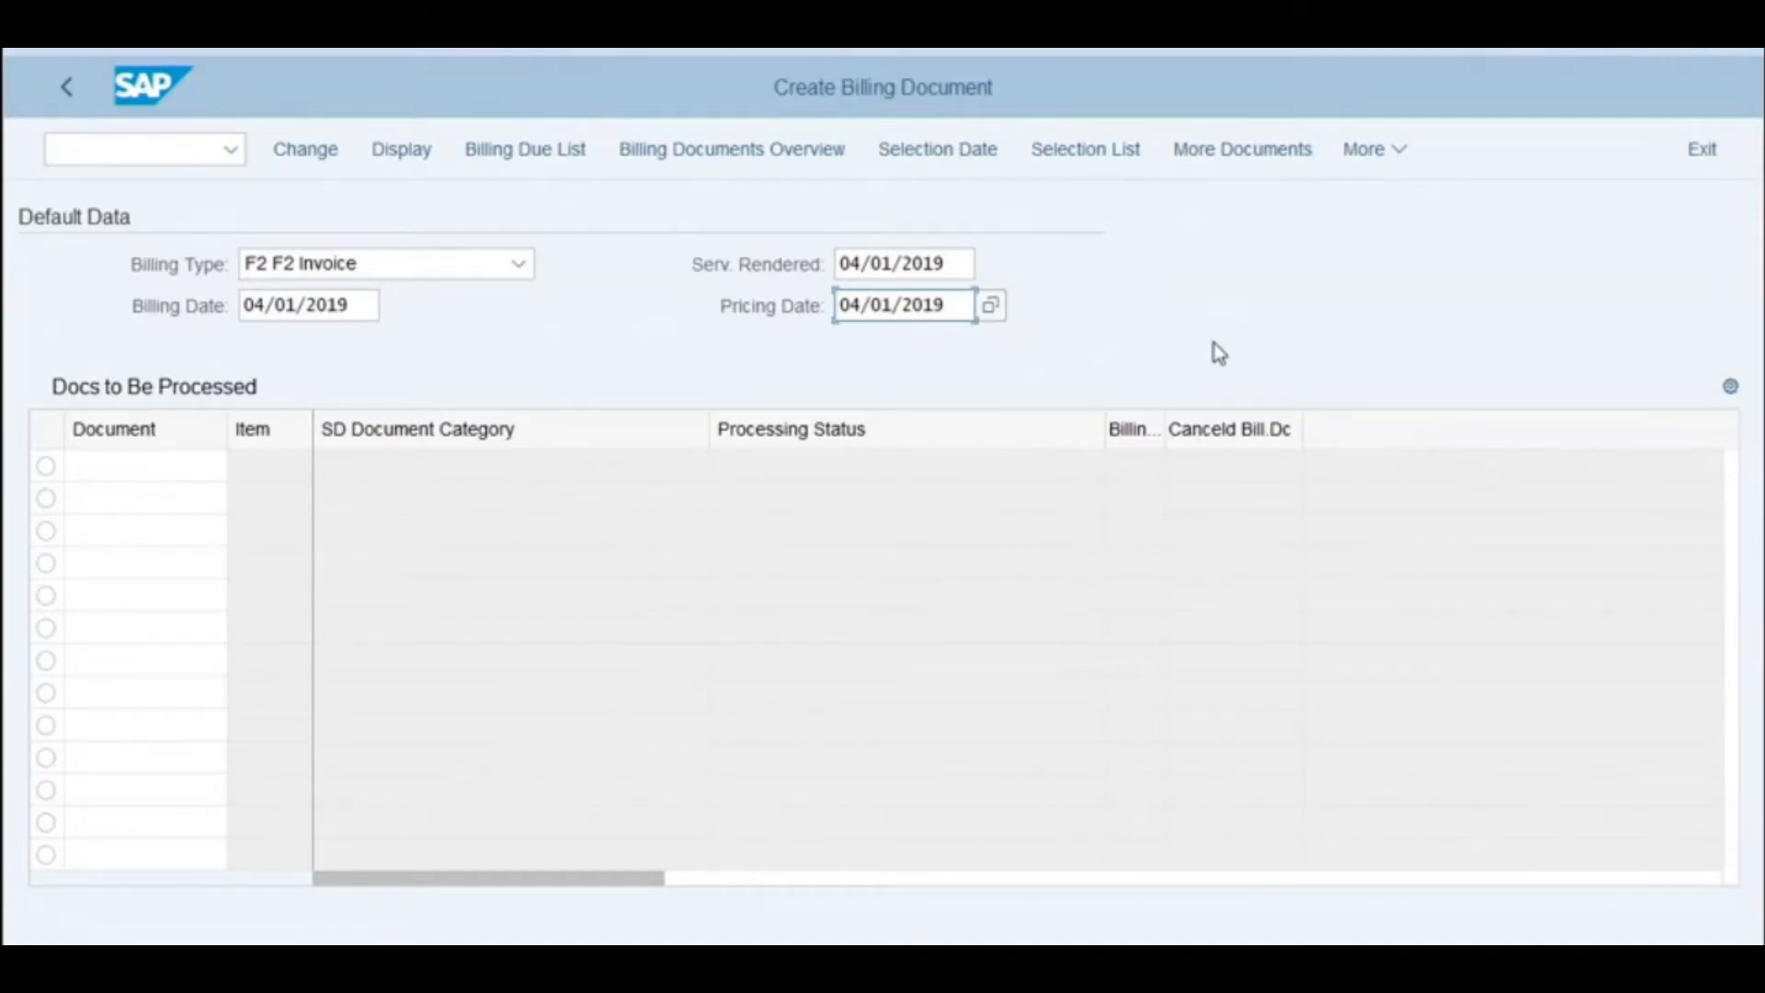
Enter the sales document number in the first row of documents for processing, and save the resulting F2 invoice.
{"action": "left_click", "coordinate": [107, 466]}
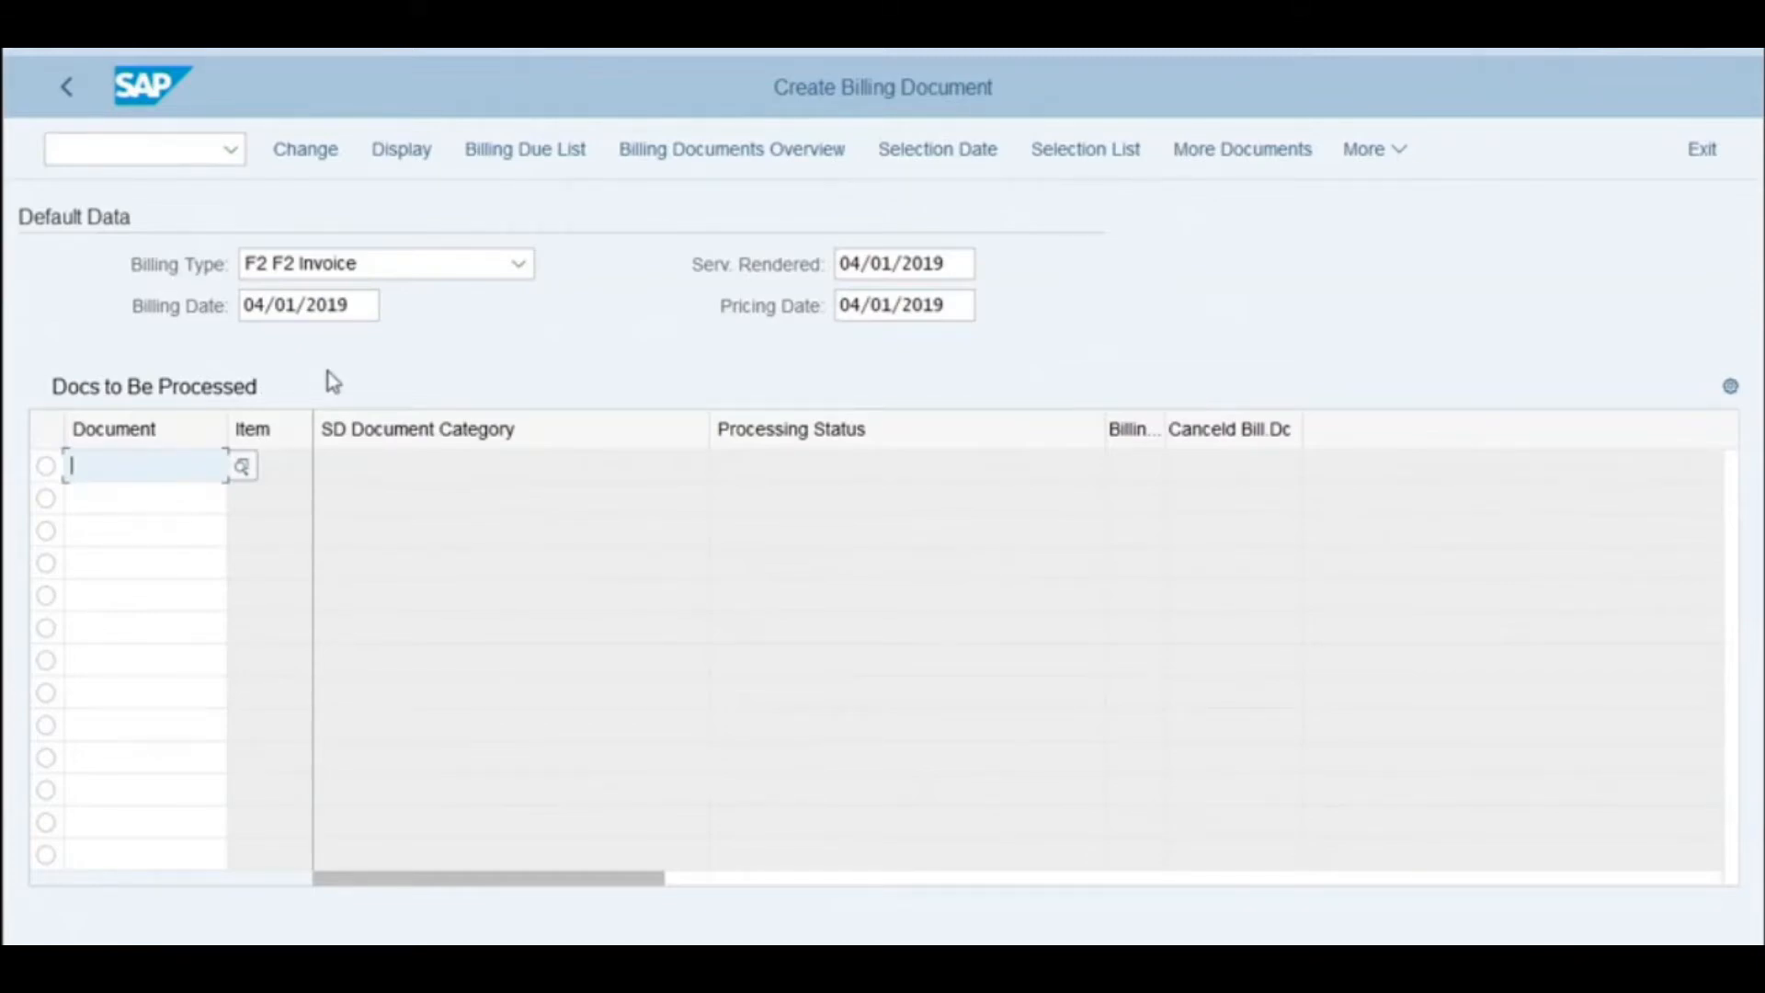
{"action": "type", "text": "98"}
{"action": "key", "text": "Return"}
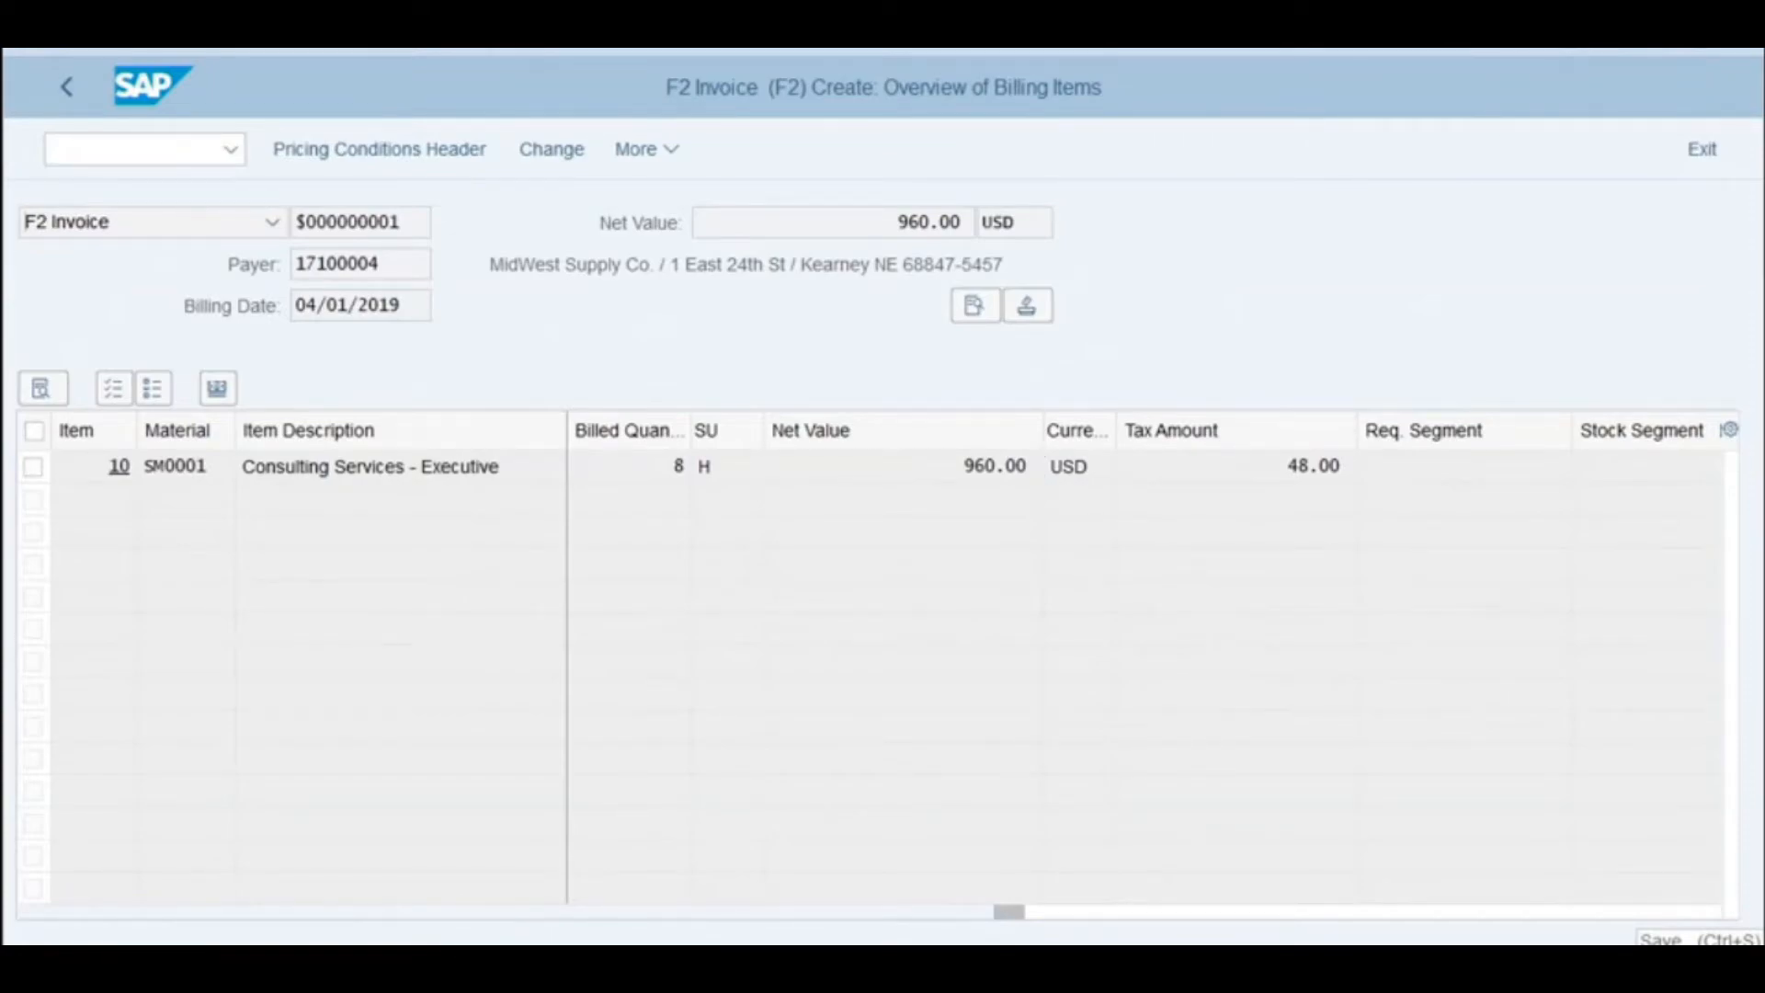
{"action": "key", "text": "ctrl+s"}
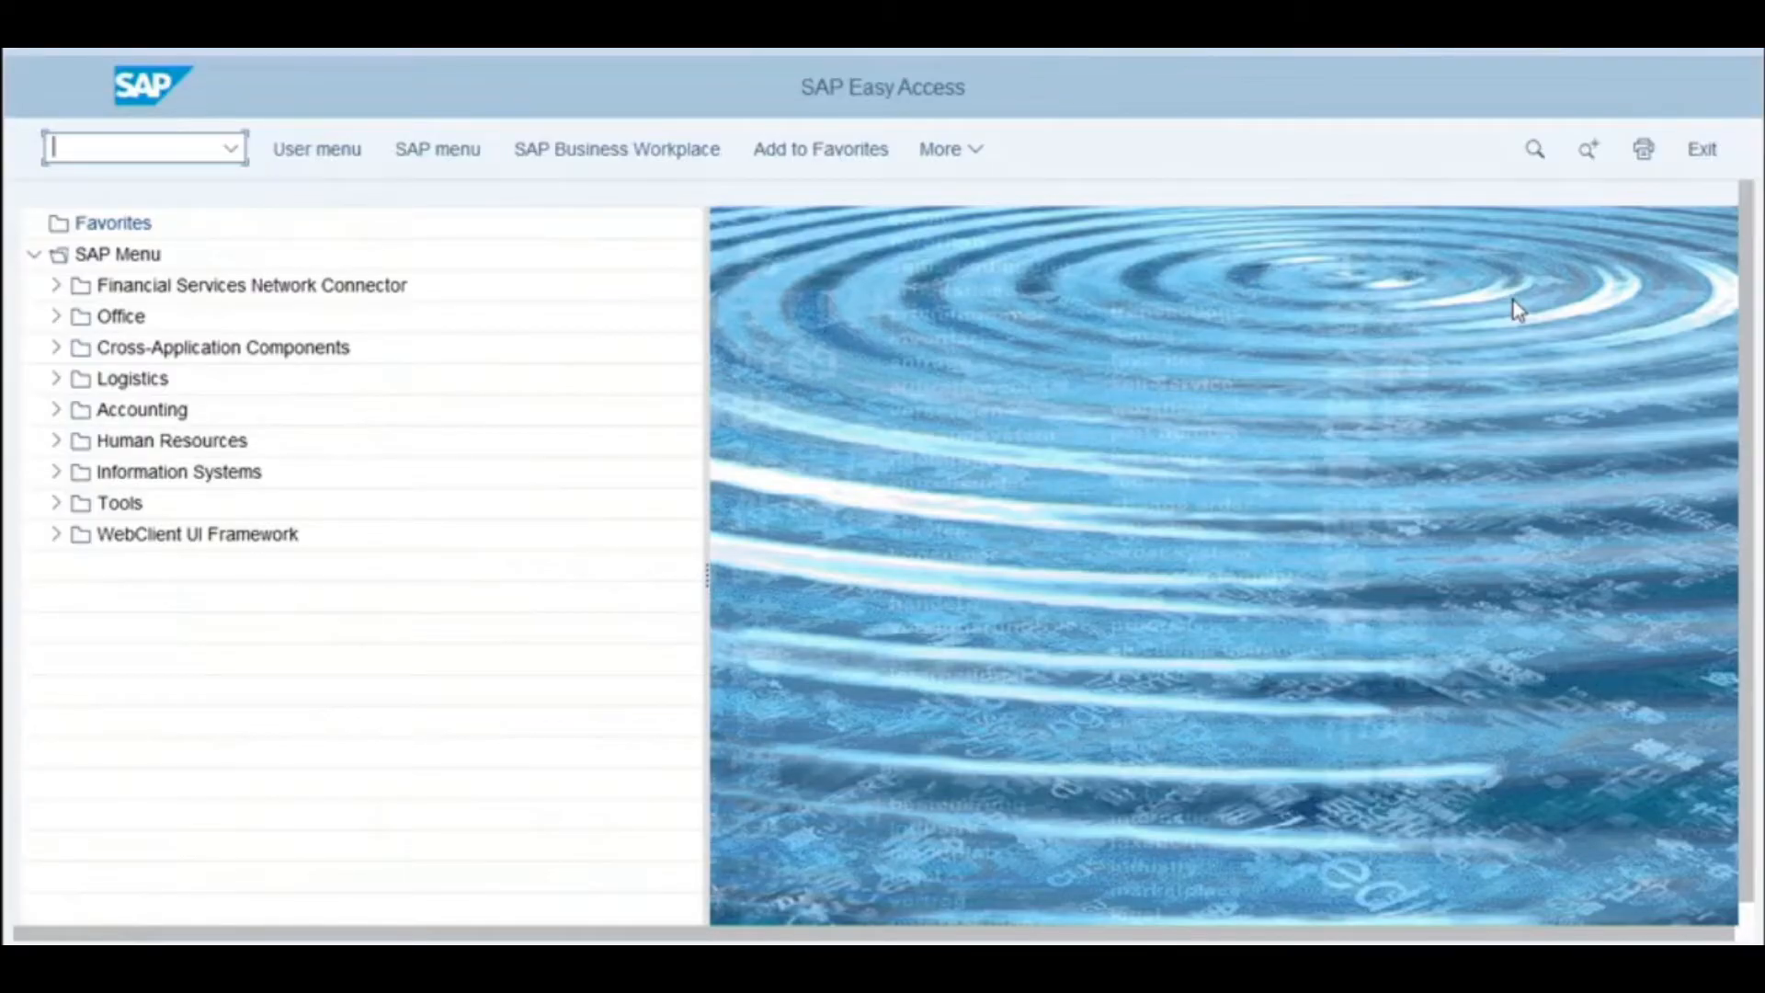
Start transaction fb70 for entering a customer invoice and fill in the customer number.
{"action": "type", "text": "fb70"}
{"action": "key", "text": "Return"}
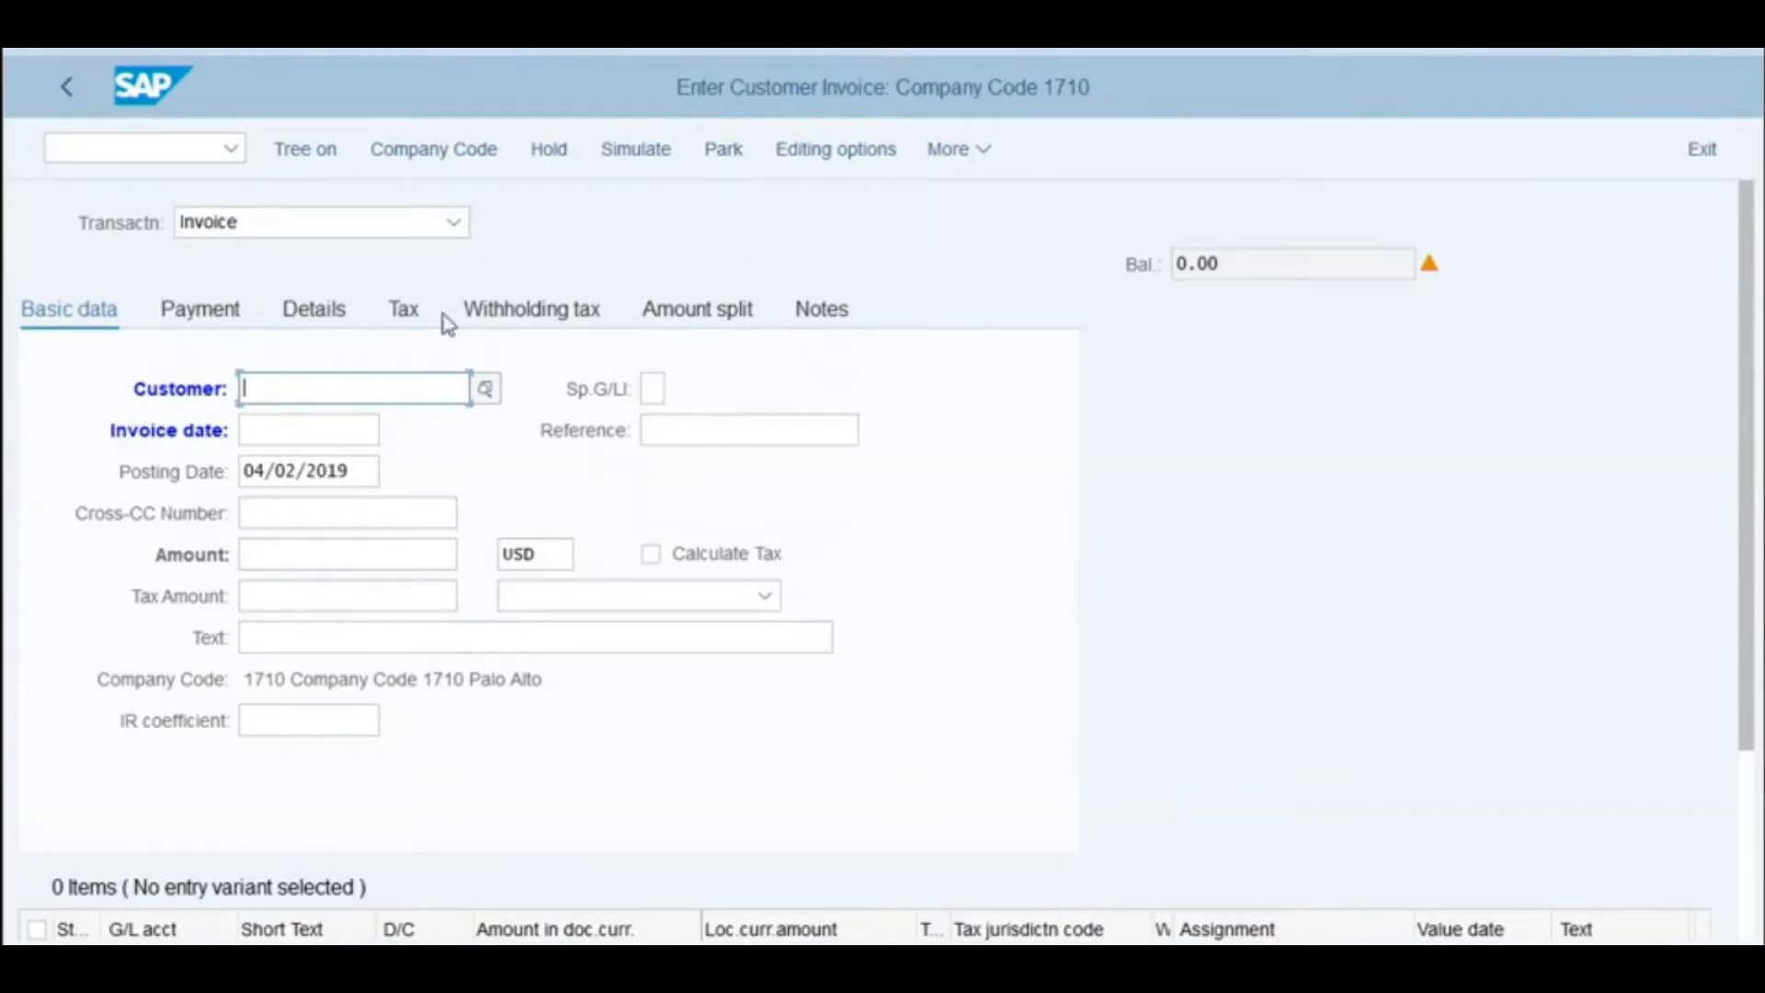
{"action": "type", "text": "17100004"}
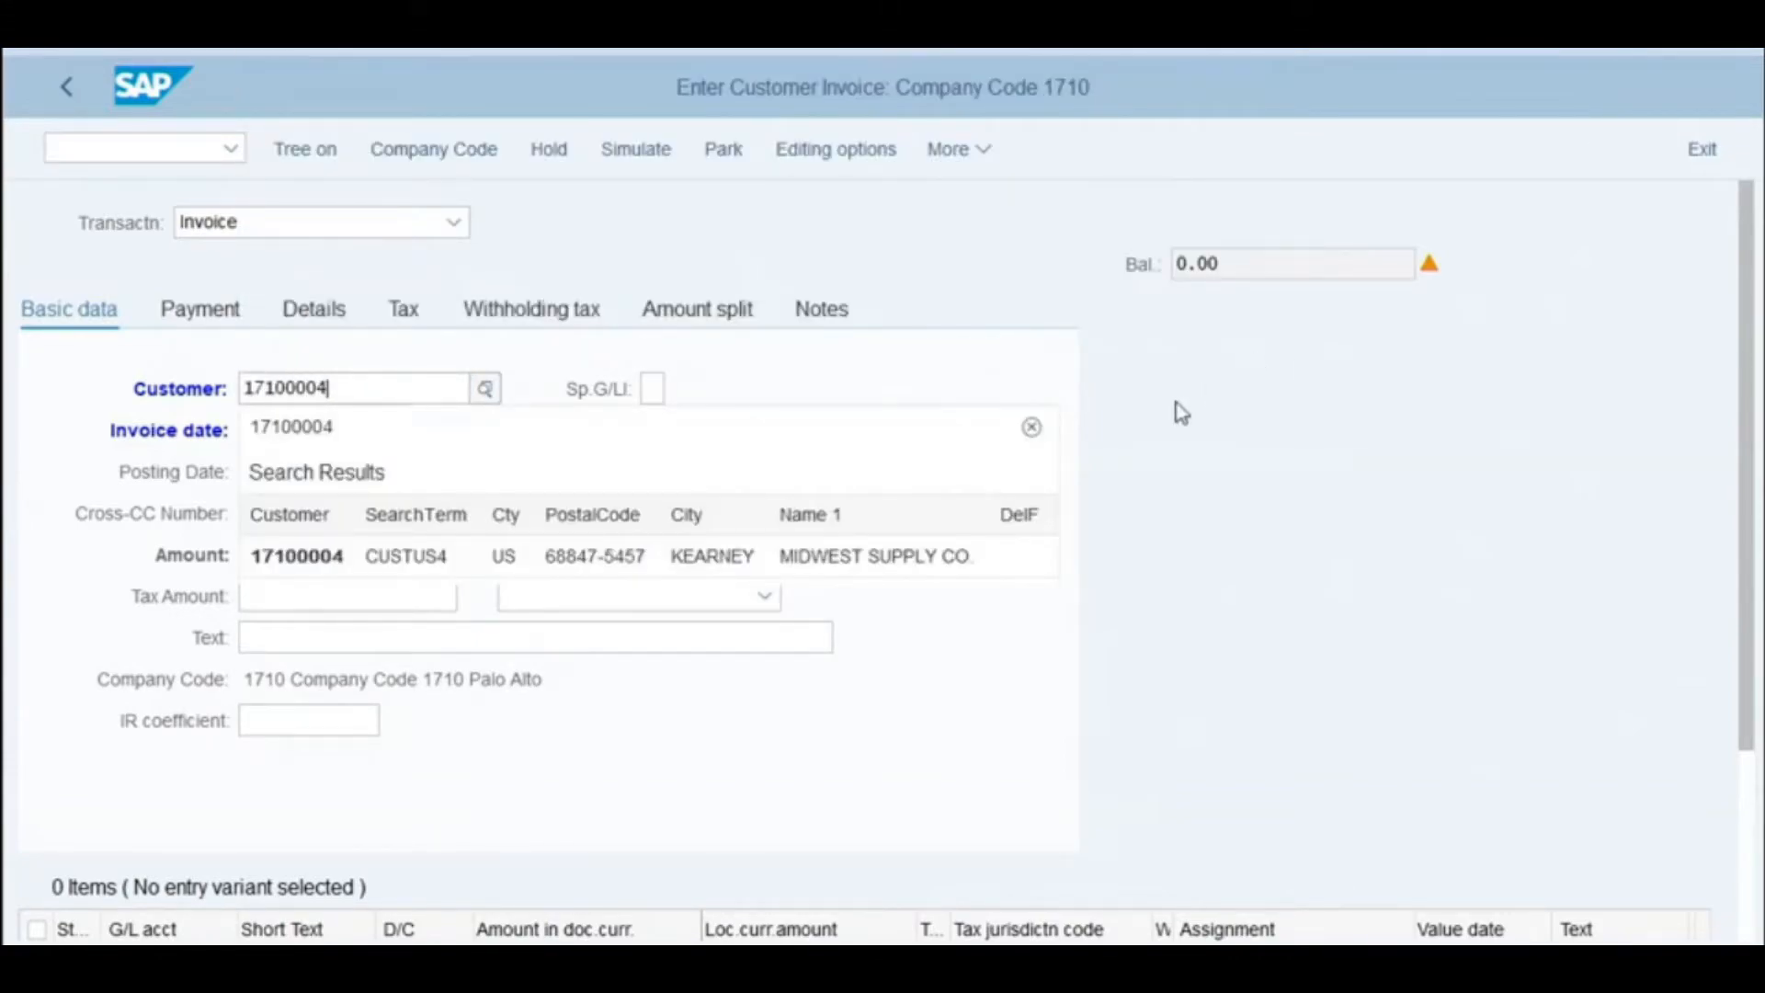
{"action": "left_click", "coordinate": [1024, 377]}
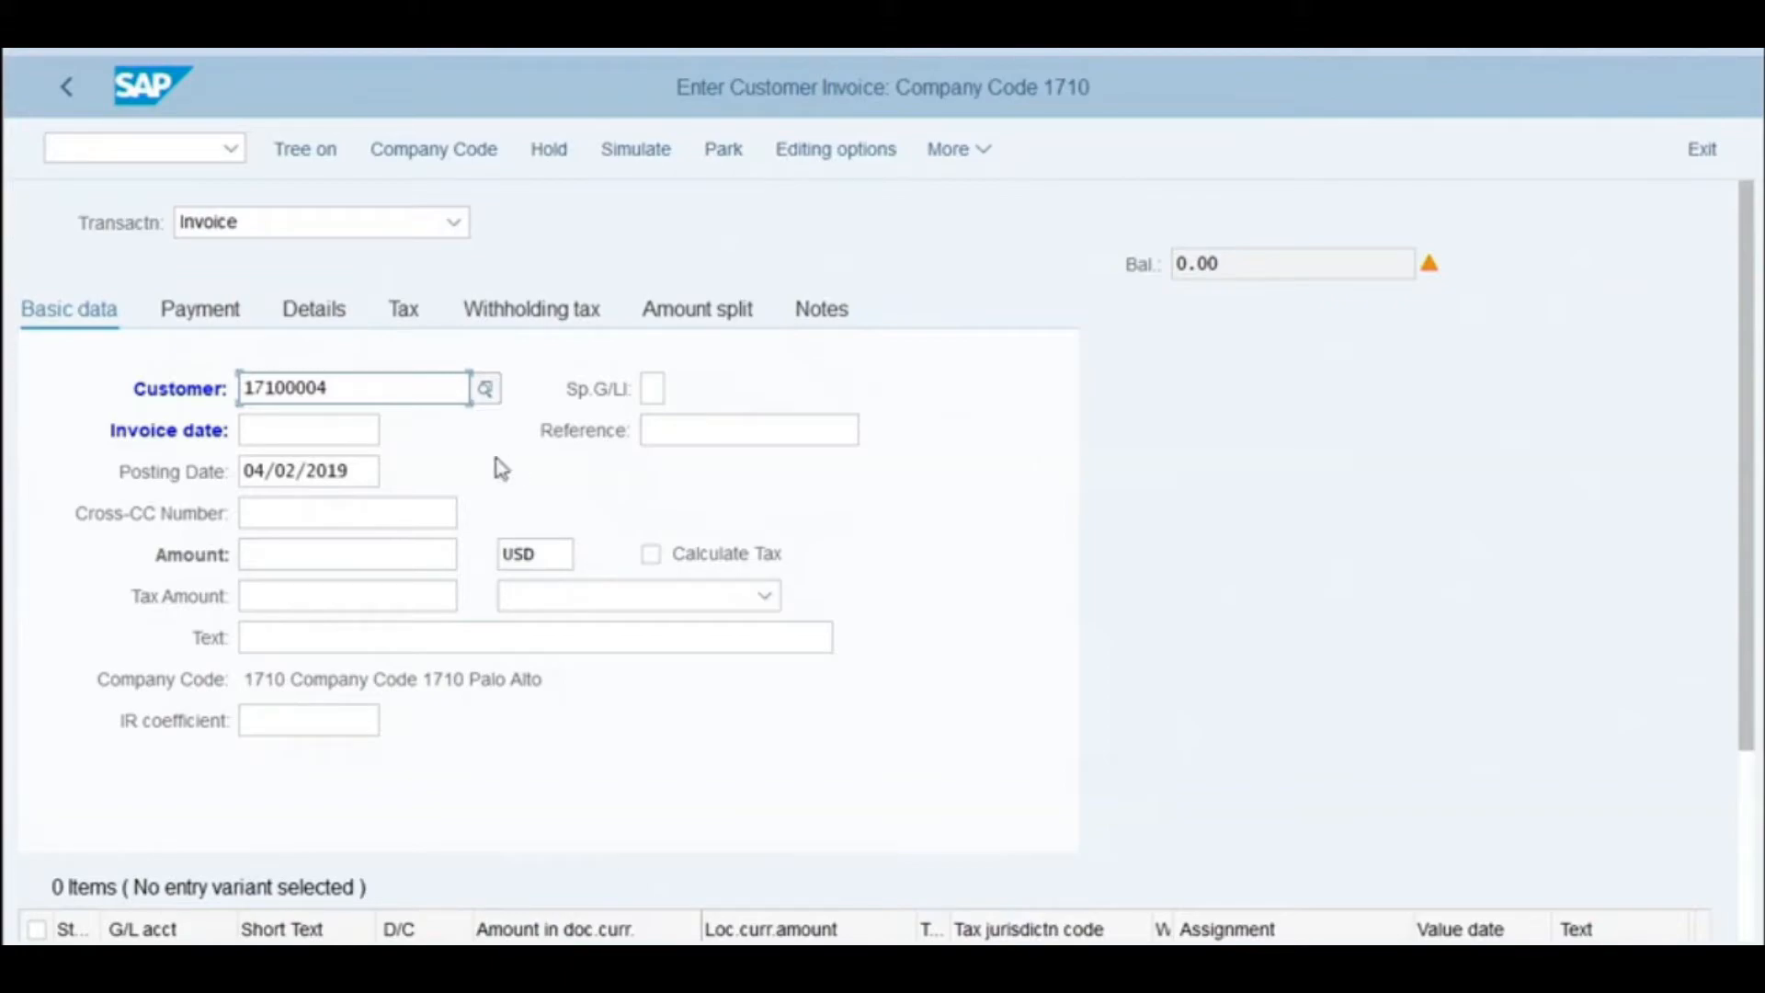
Set the customer invoice's invoice date to 04/02/2019 and confirm the header entries.
{"action": "left_click", "coordinate": [372, 429]}
{"action": "left_click", "coordinate": [395, 430]}
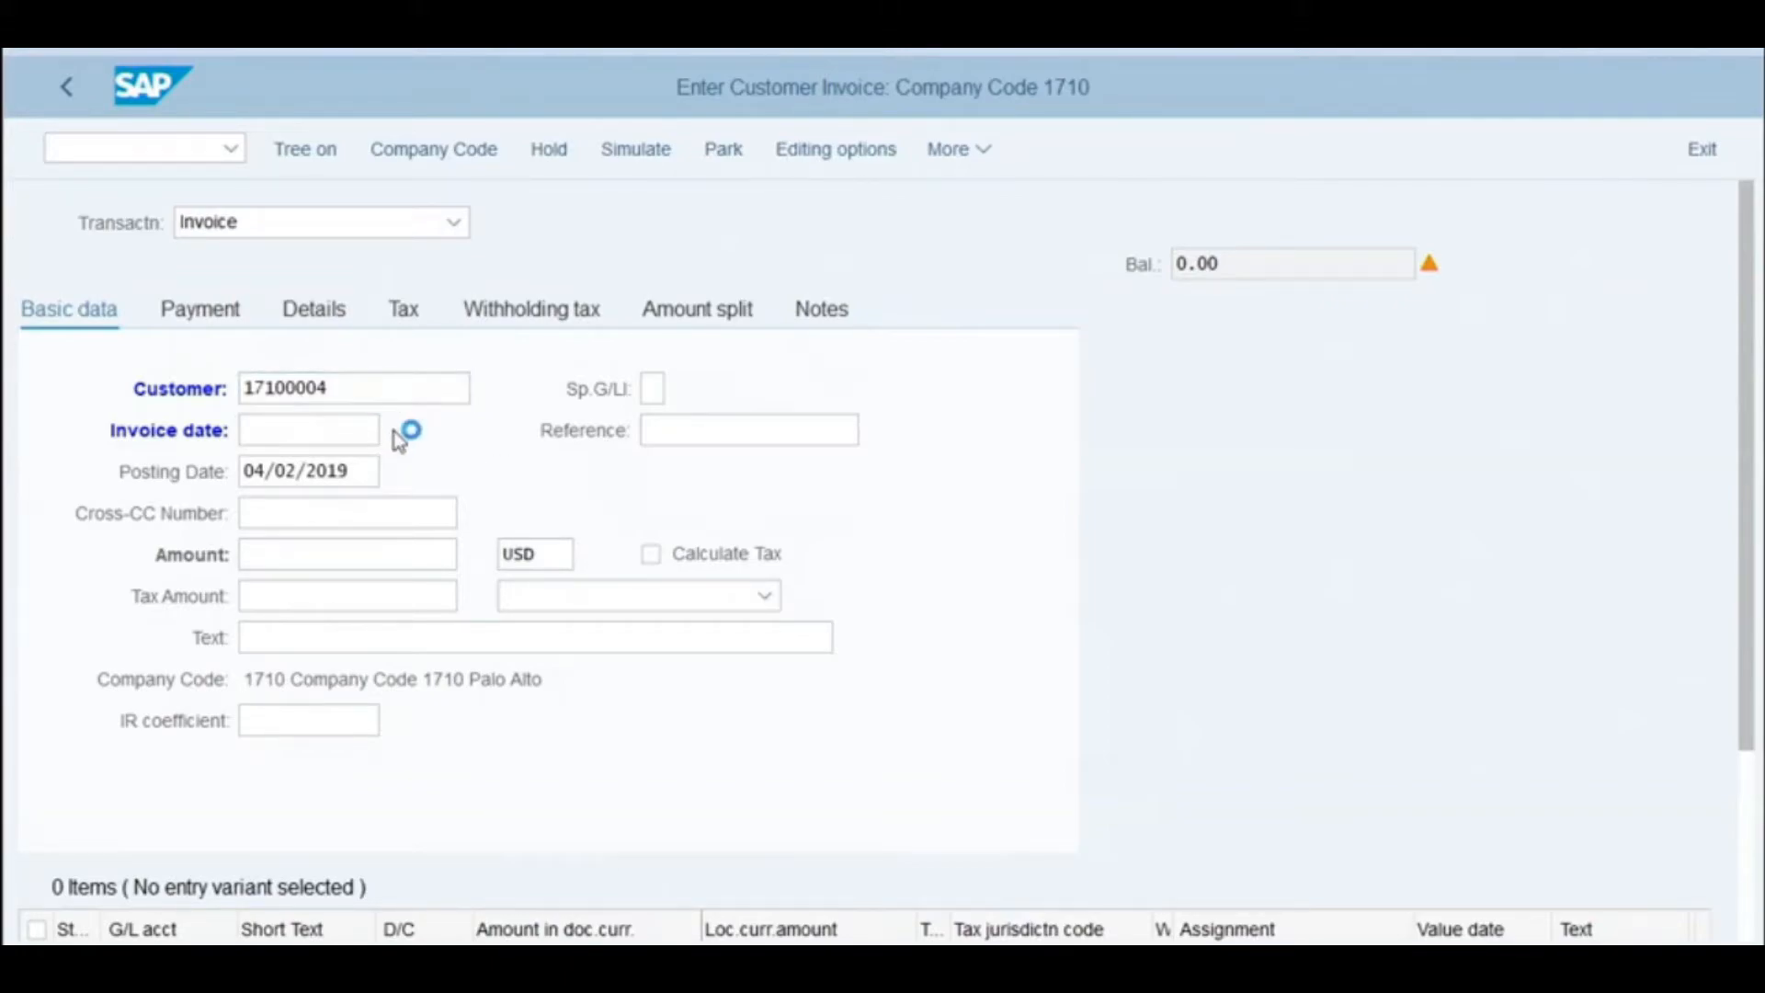
{"action": "left_click", "coordinate": [405, 658]}
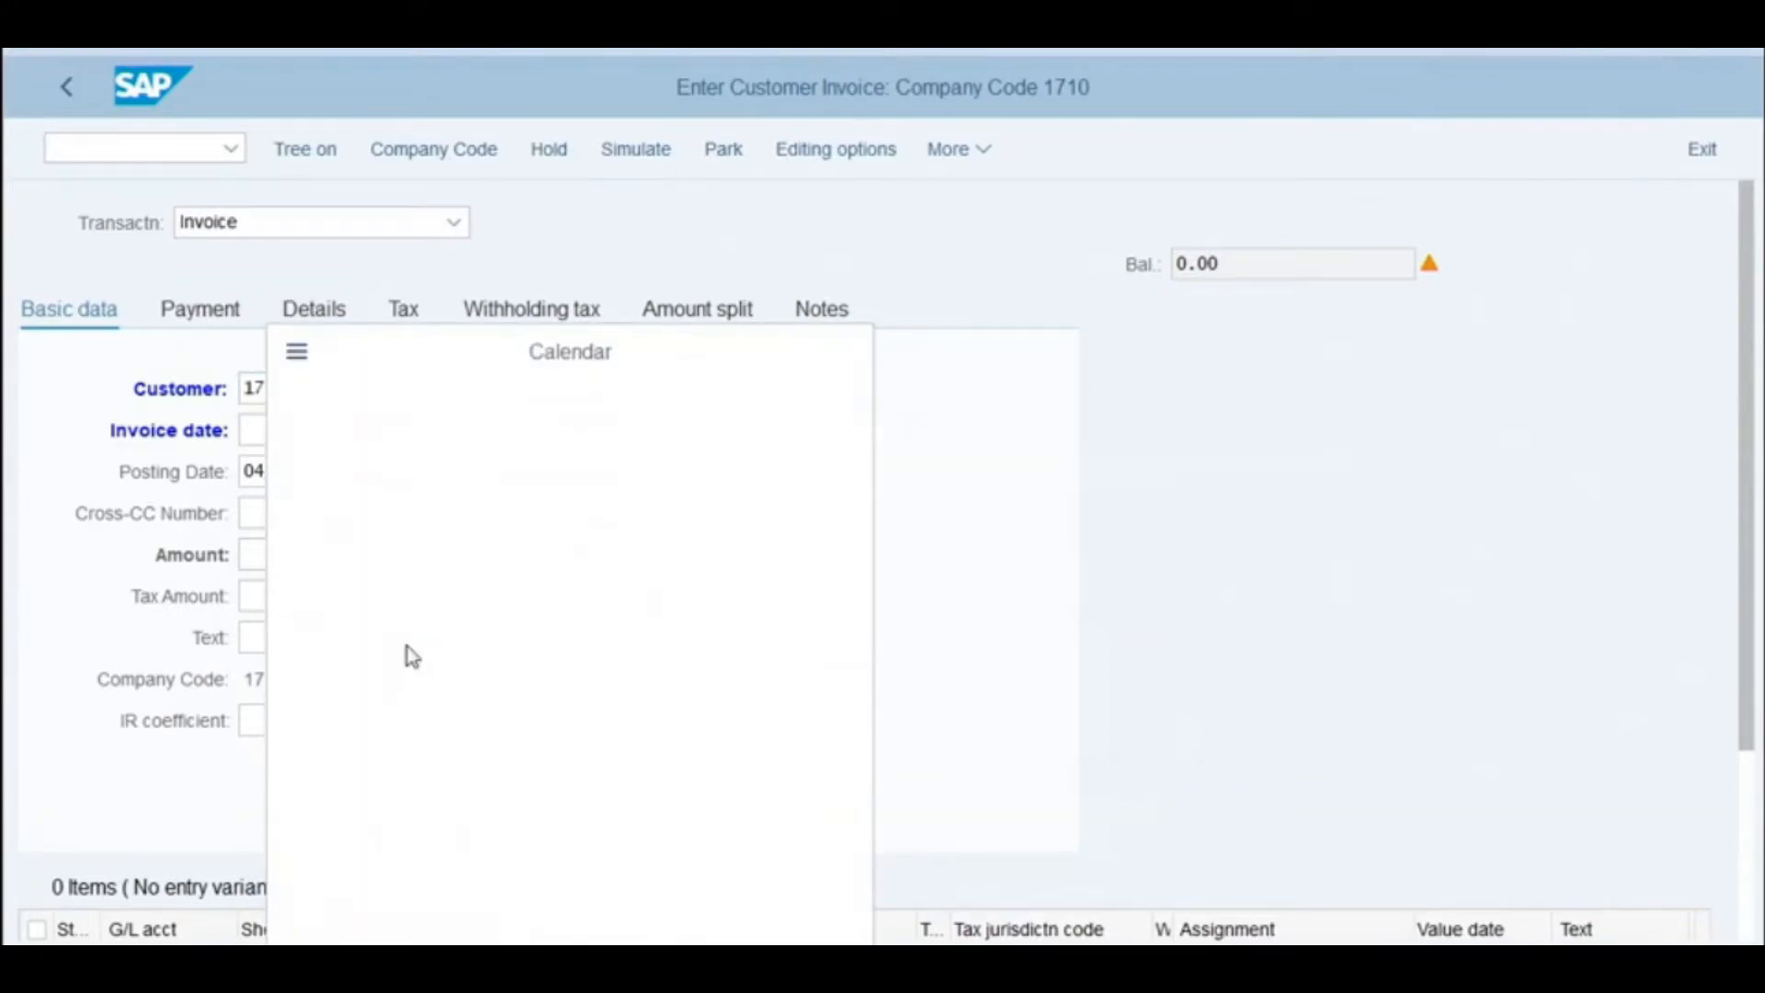
{"action": "key", "text": "Tab"}
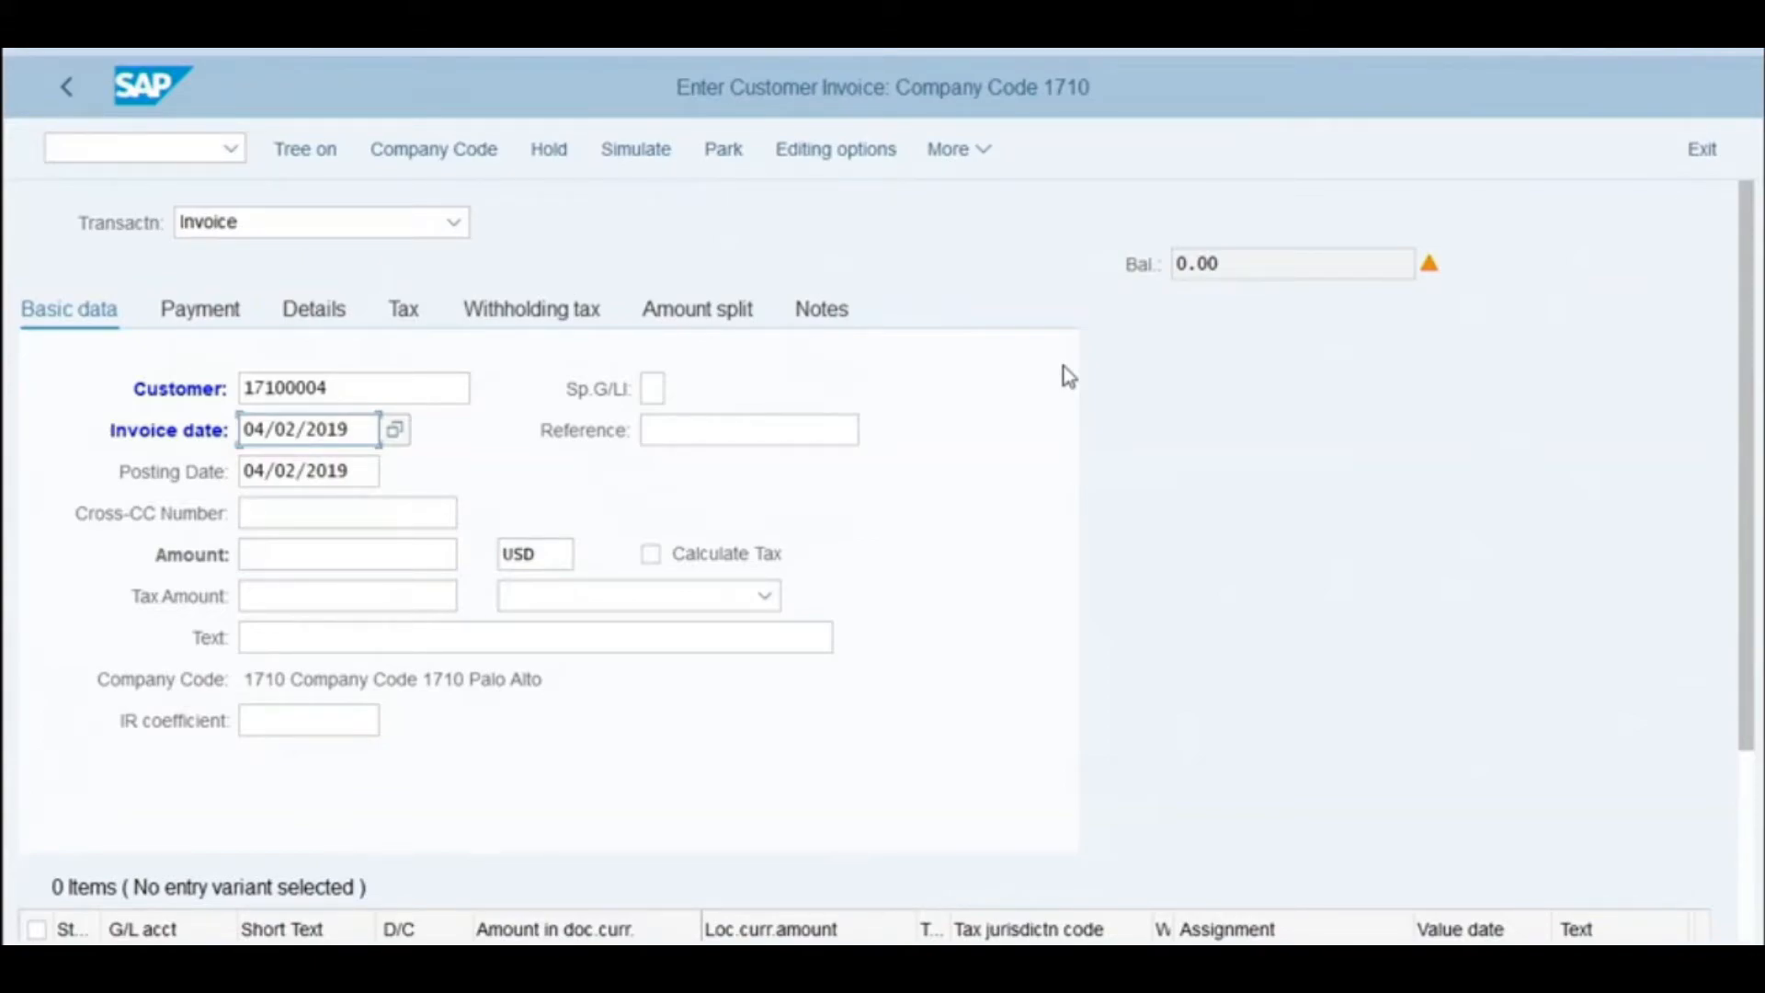
{"action": "key", "text": "Return"}
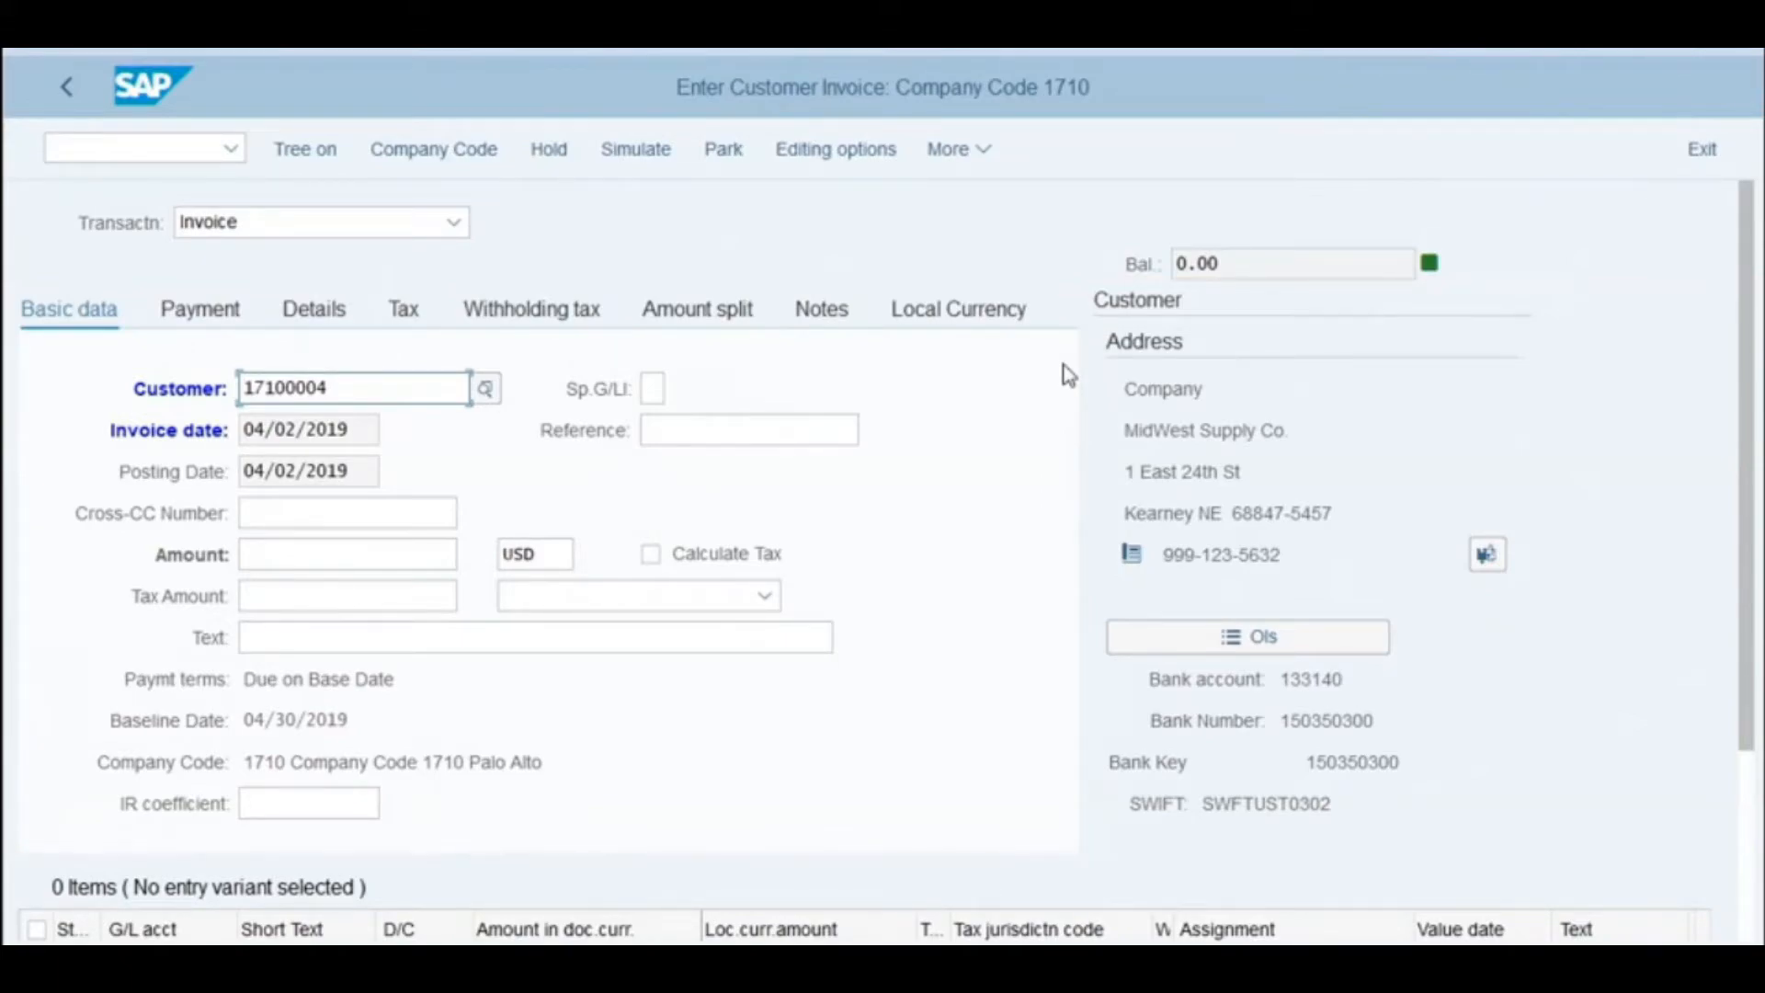
Set the customer invoice amount to 1,000 USD and check the balance status.
{"action": "left_click", "coordinate": [349, 556]}
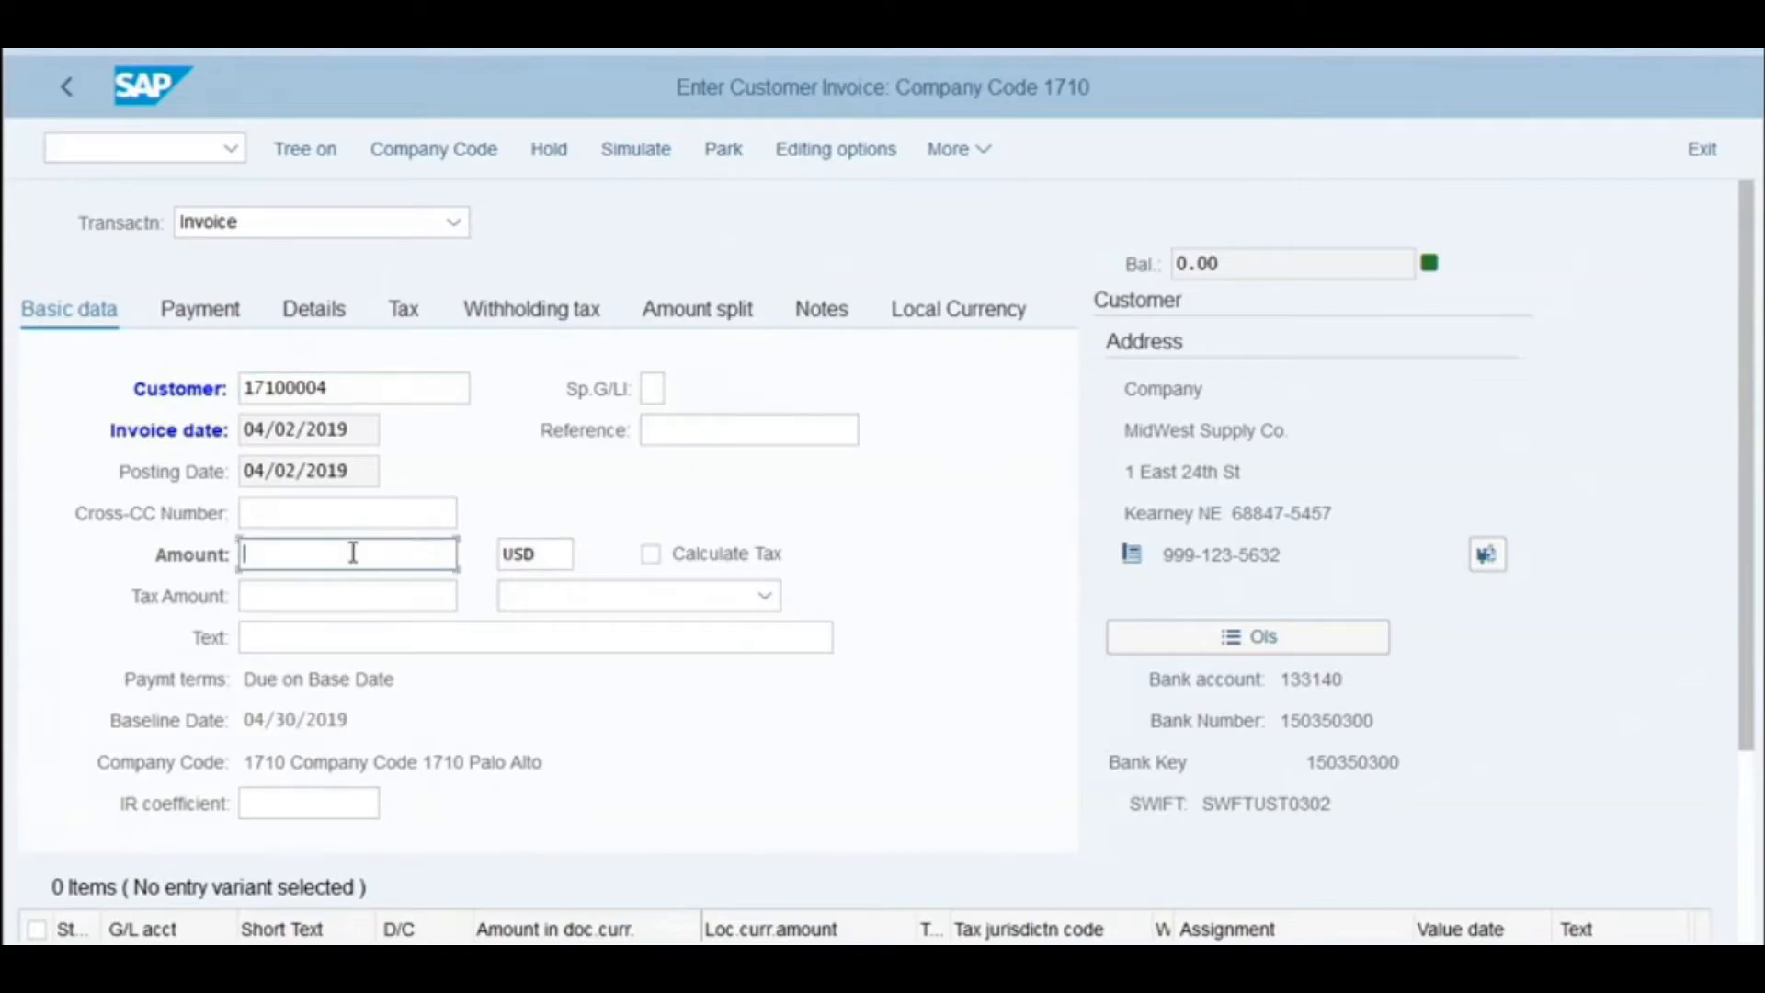
{"action": "type", "text": "1,000"}
{"action": "key", "text": "Return"}
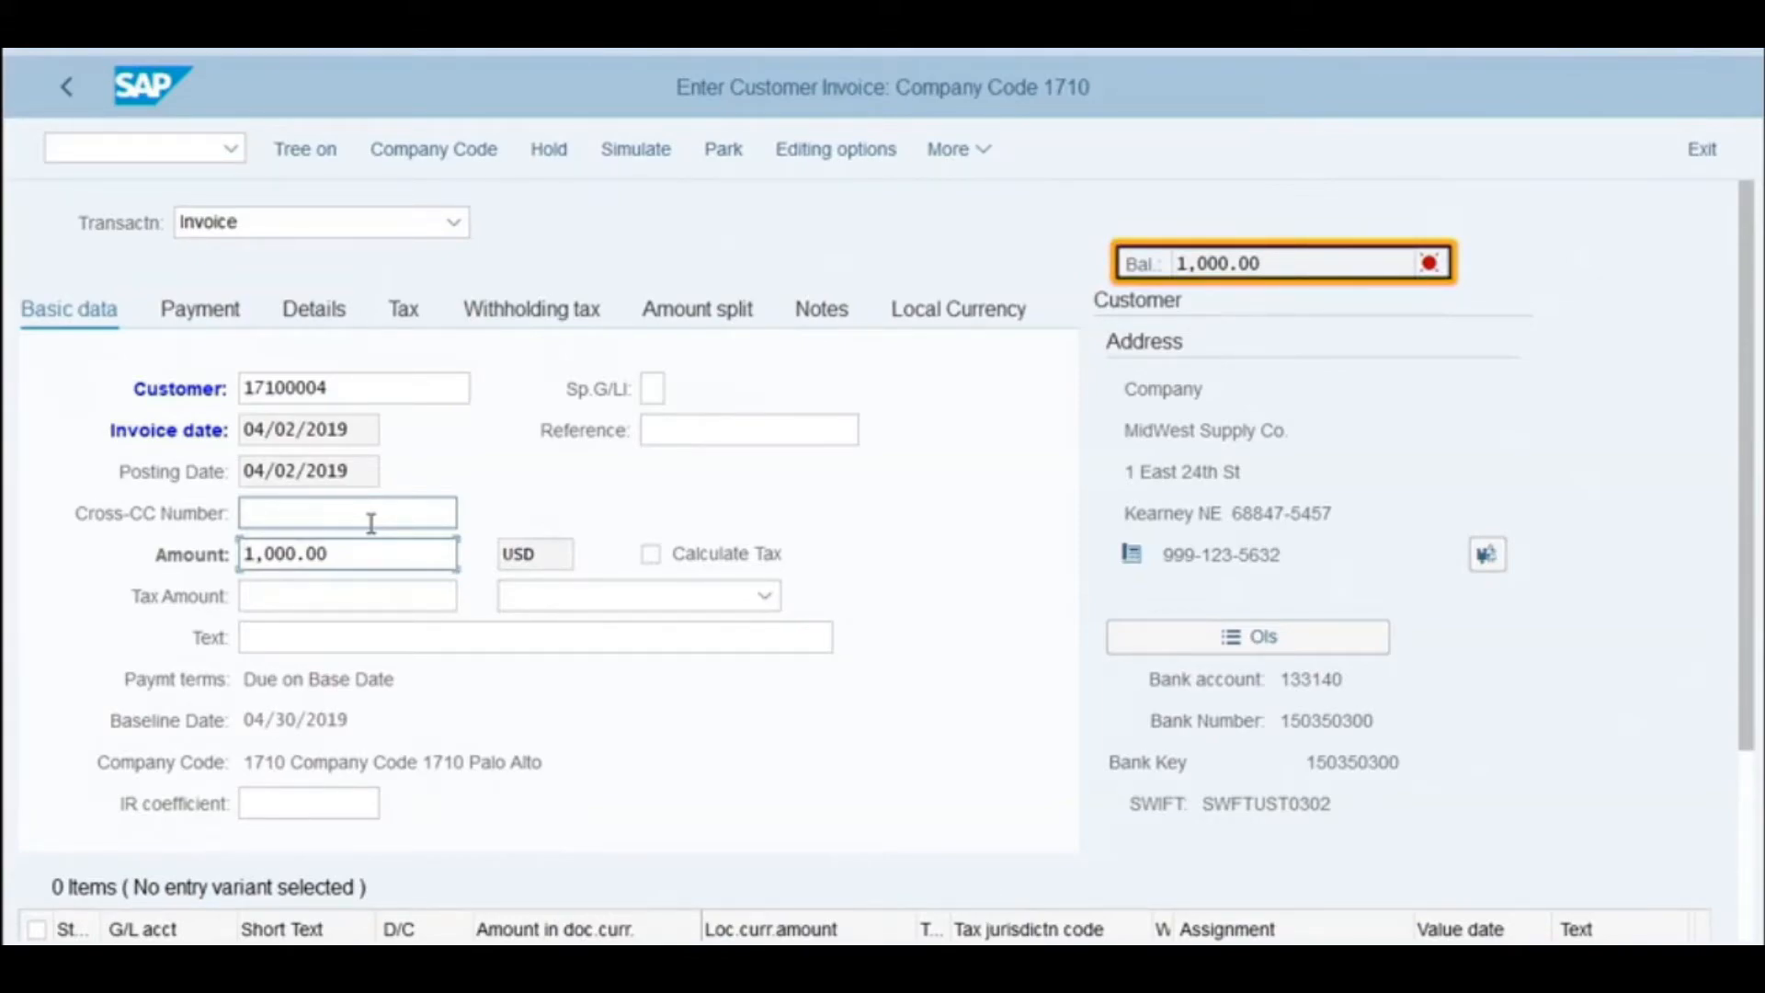
{"action": "mouse_move", "coordinate": [1441, 266]}
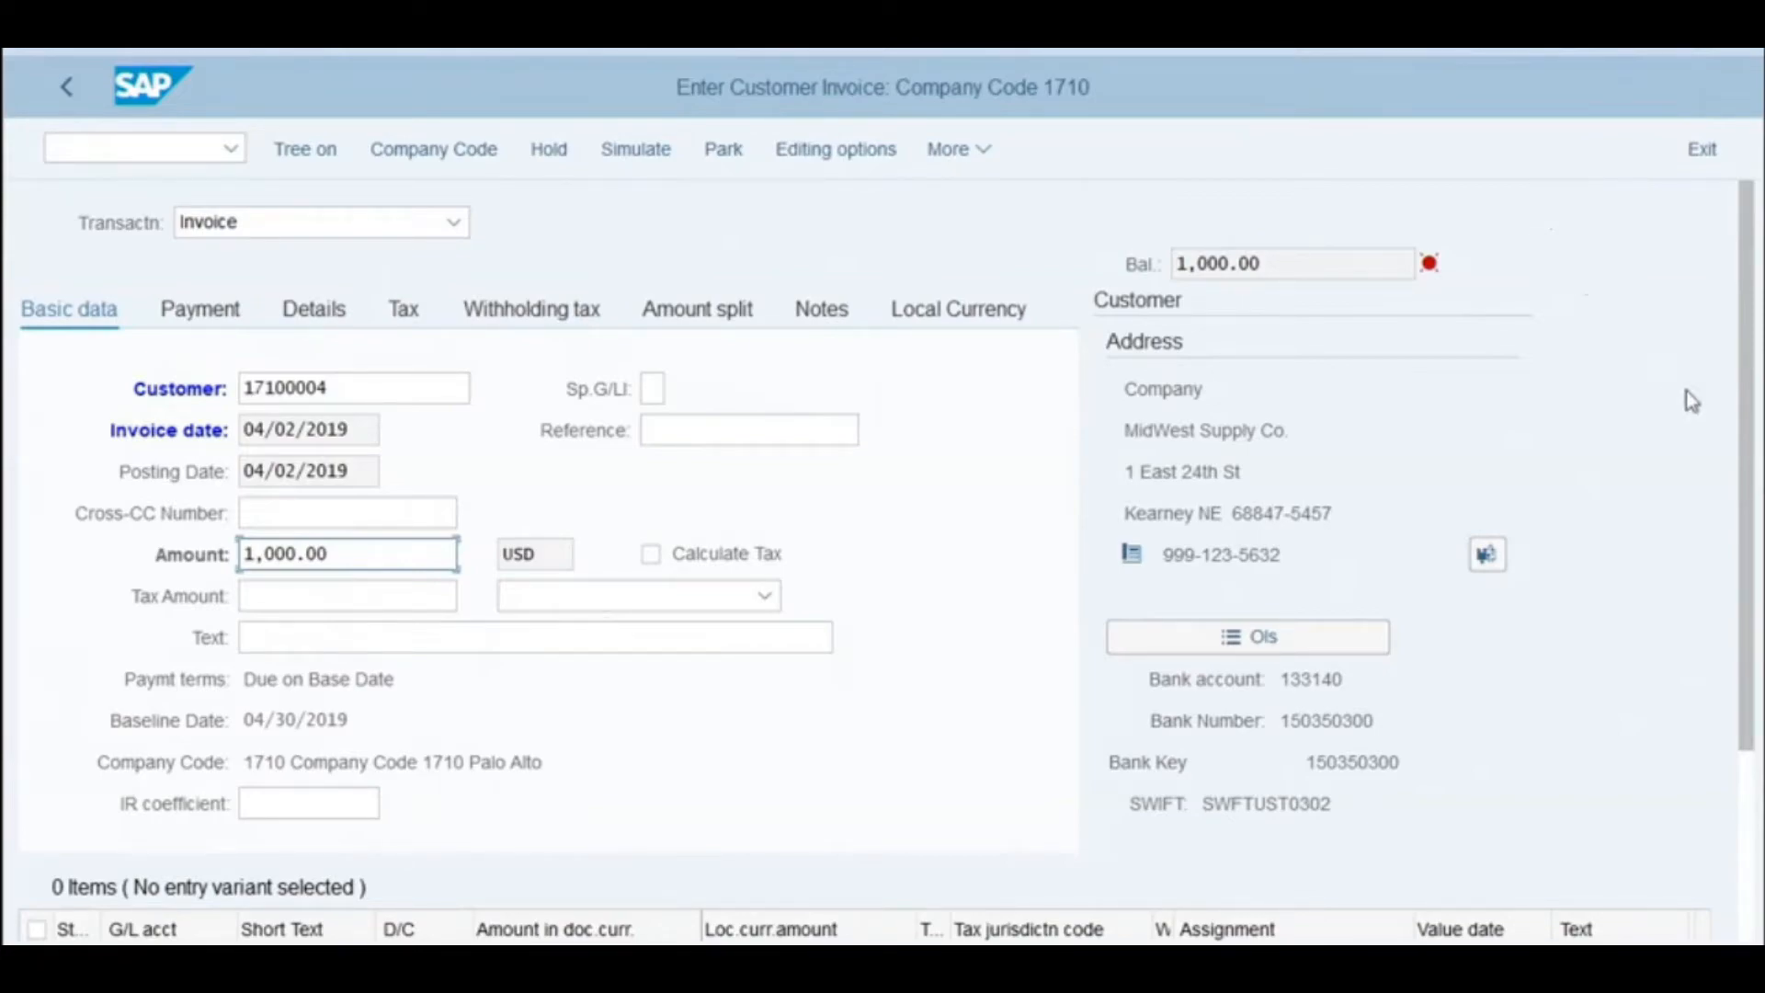
Assign the G/L account for Other Receivables (no recon acct) to the first line item.
{"action": "left_click_drag", "start_coordinate": [1748, 440], "coordinate": [1752, 775]}
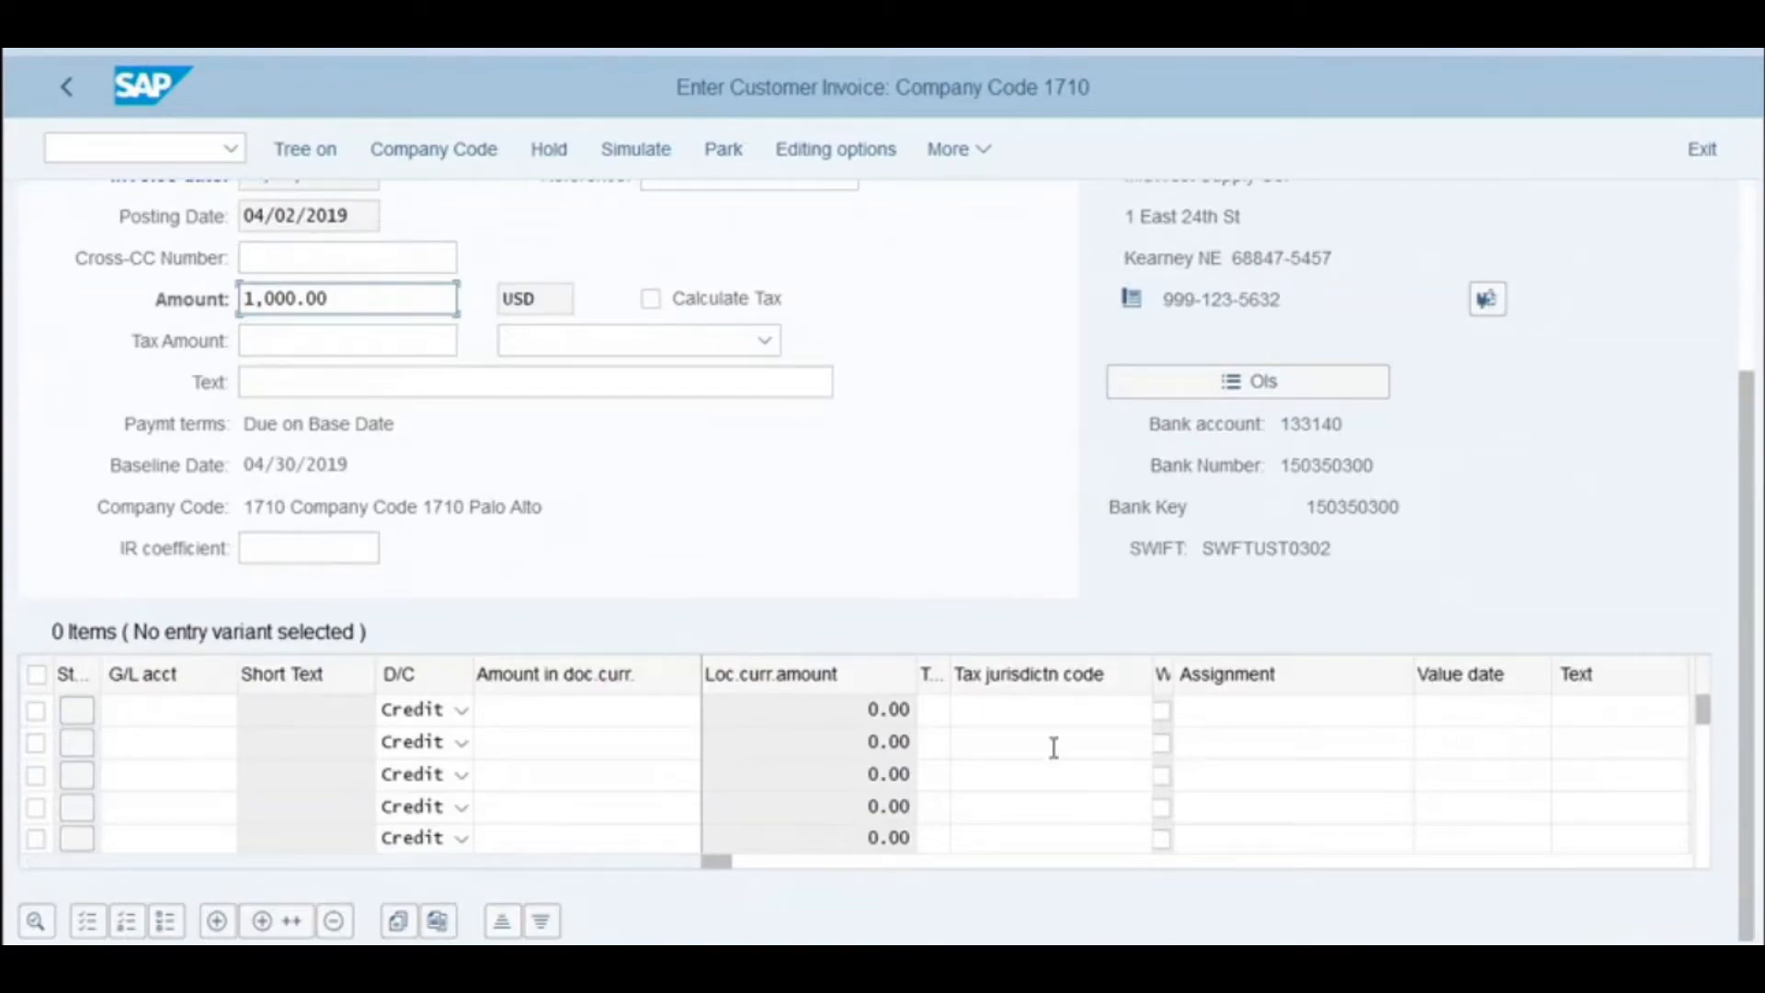
{"action": "left_click", "coordinate": [189, 718]}
{"action": "type", "text": "12540000"}
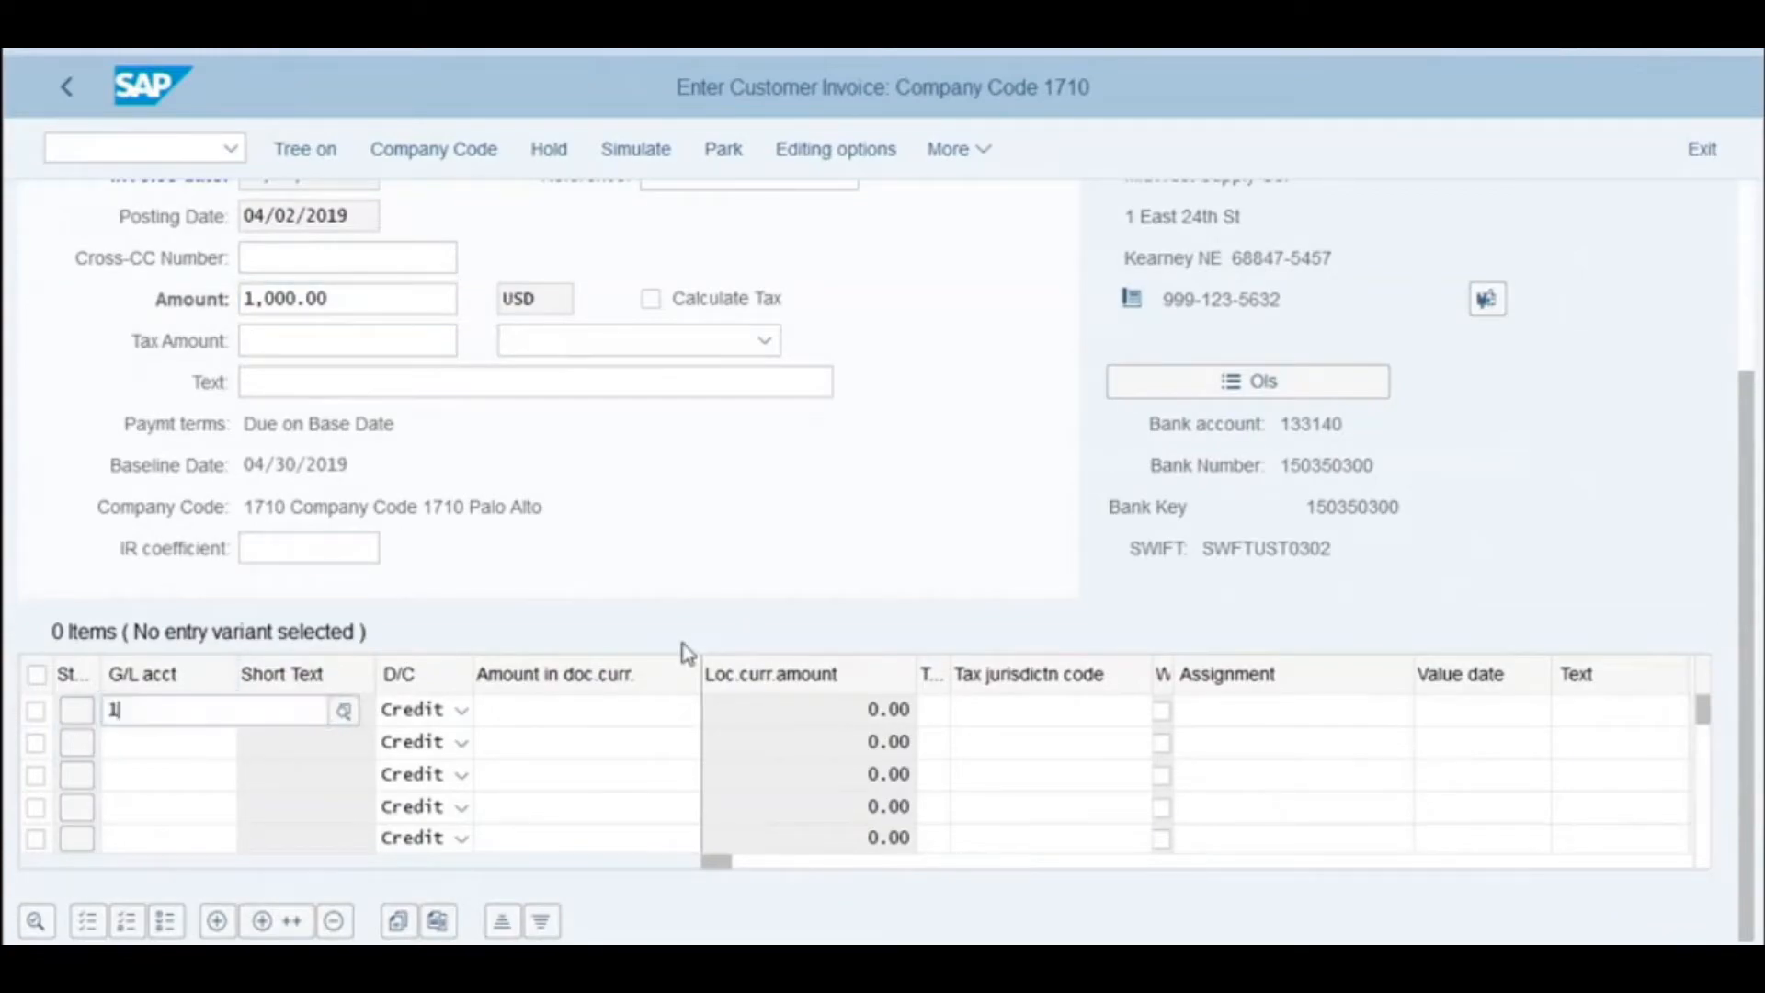
{"action": "scroll", "coordinate": [684, 642], "scroll_direction": "up", "scroll_amount": 3}
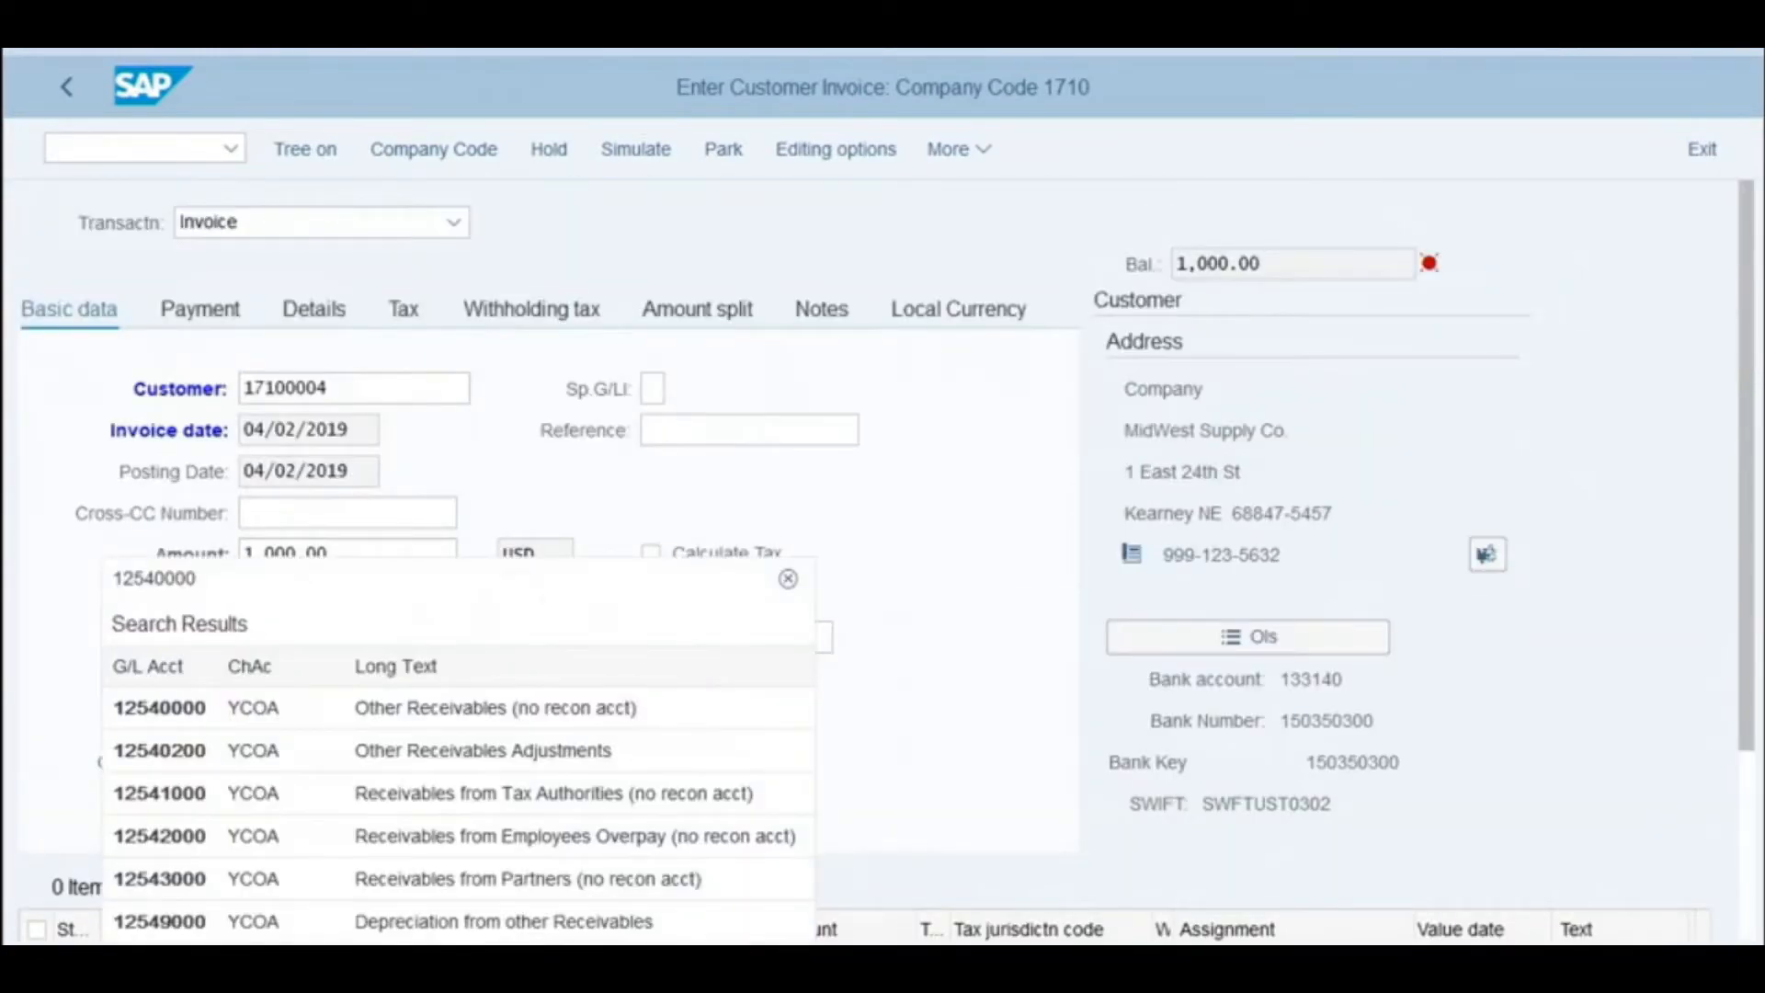
{"action": "left_click", "coordinate": [797, 705]}
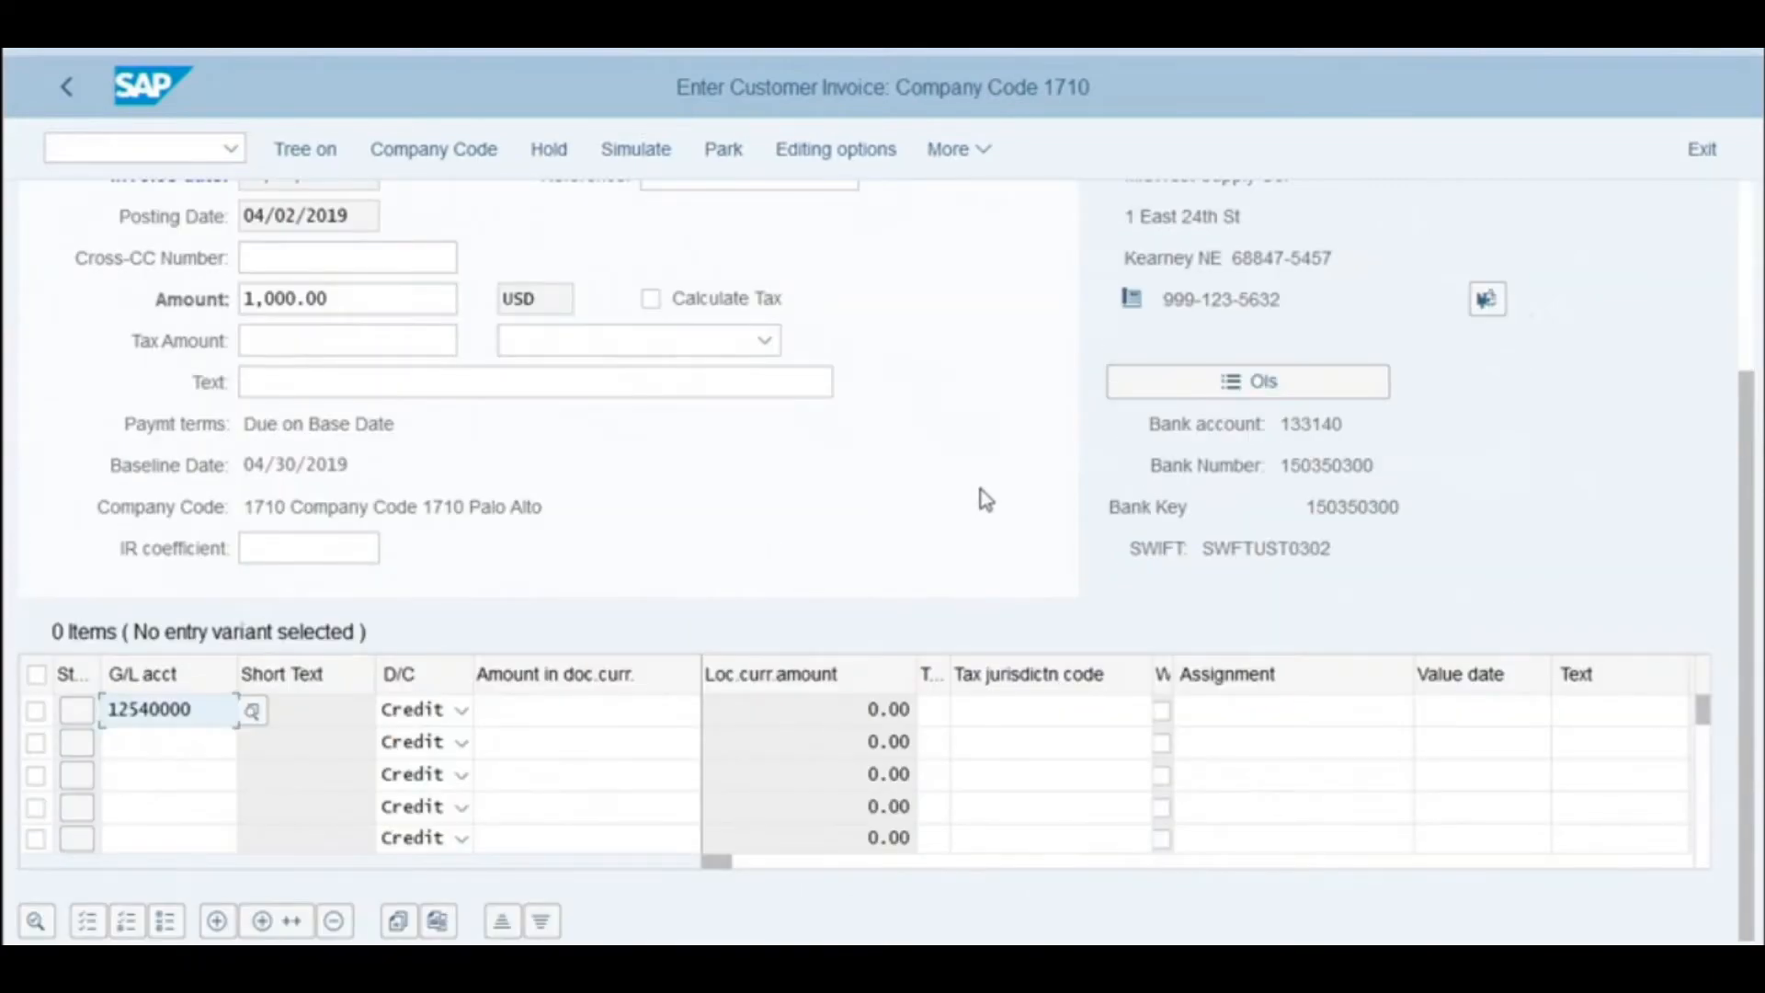
{"action": "key", "text": "Return"}
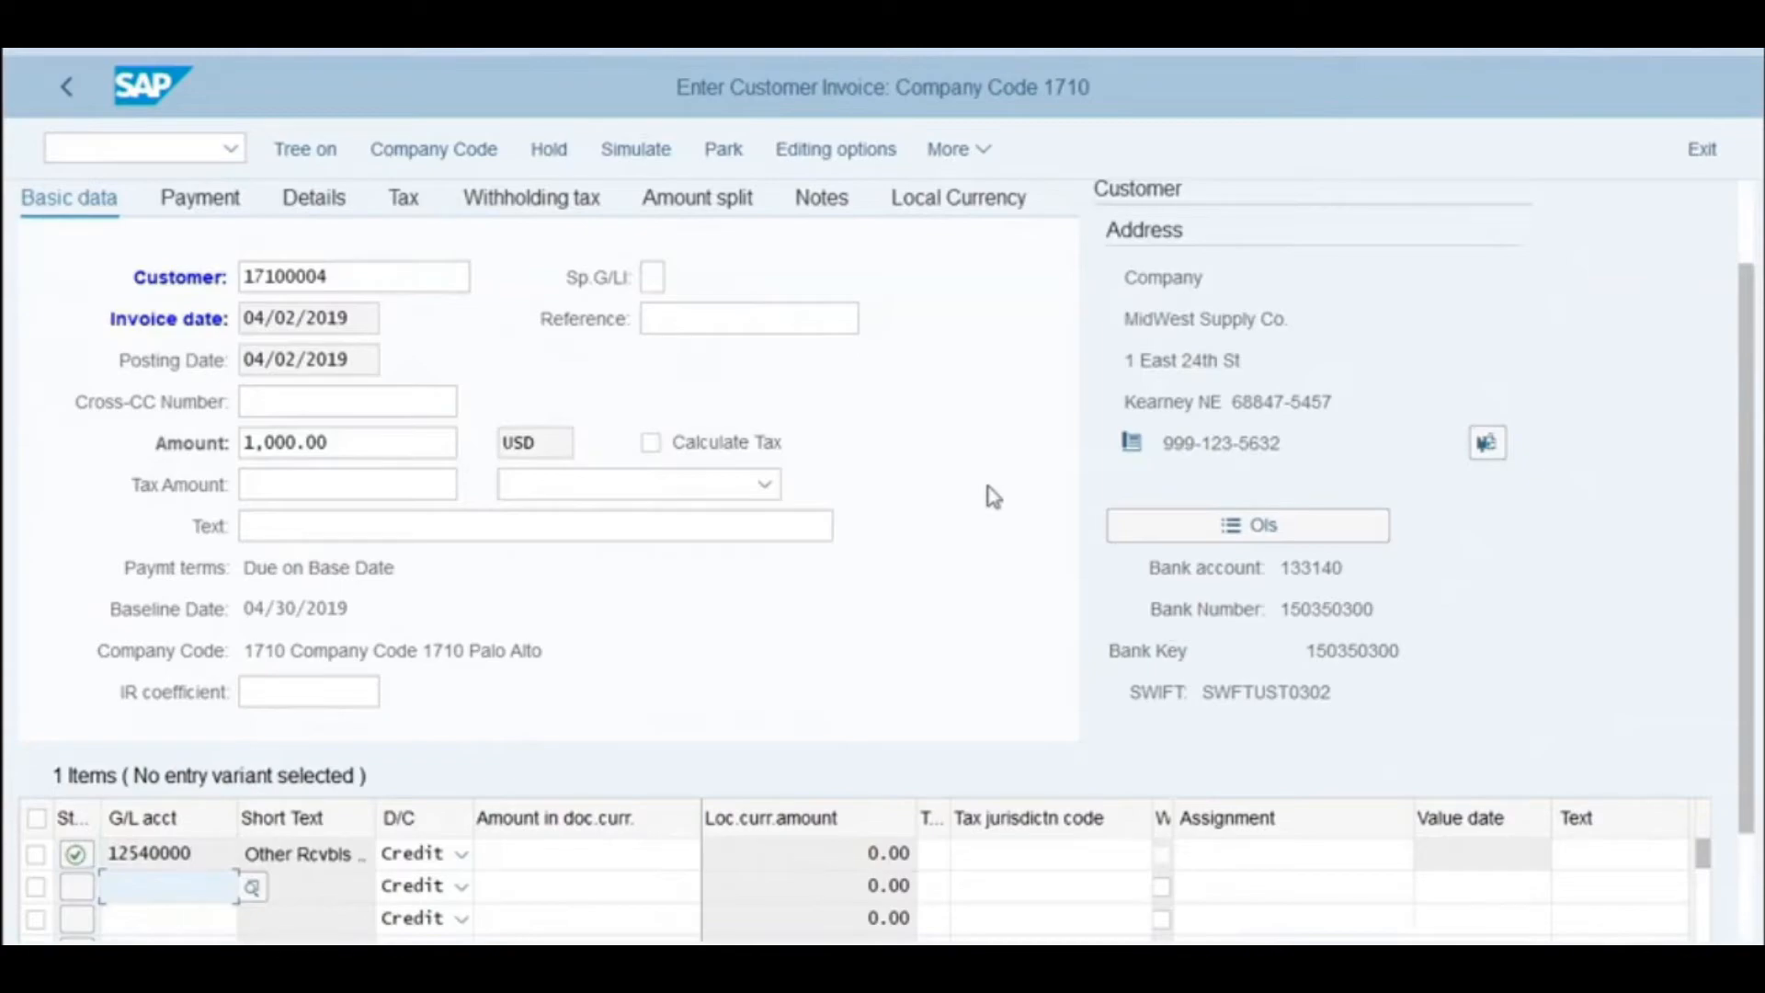
Widen the Short Text column, set the credit line item's amount to 1000, and check the invoice balance.
{"action": "left_click_drag", "start_coordinate": [372, 818], "coordinate": [451, 817]}
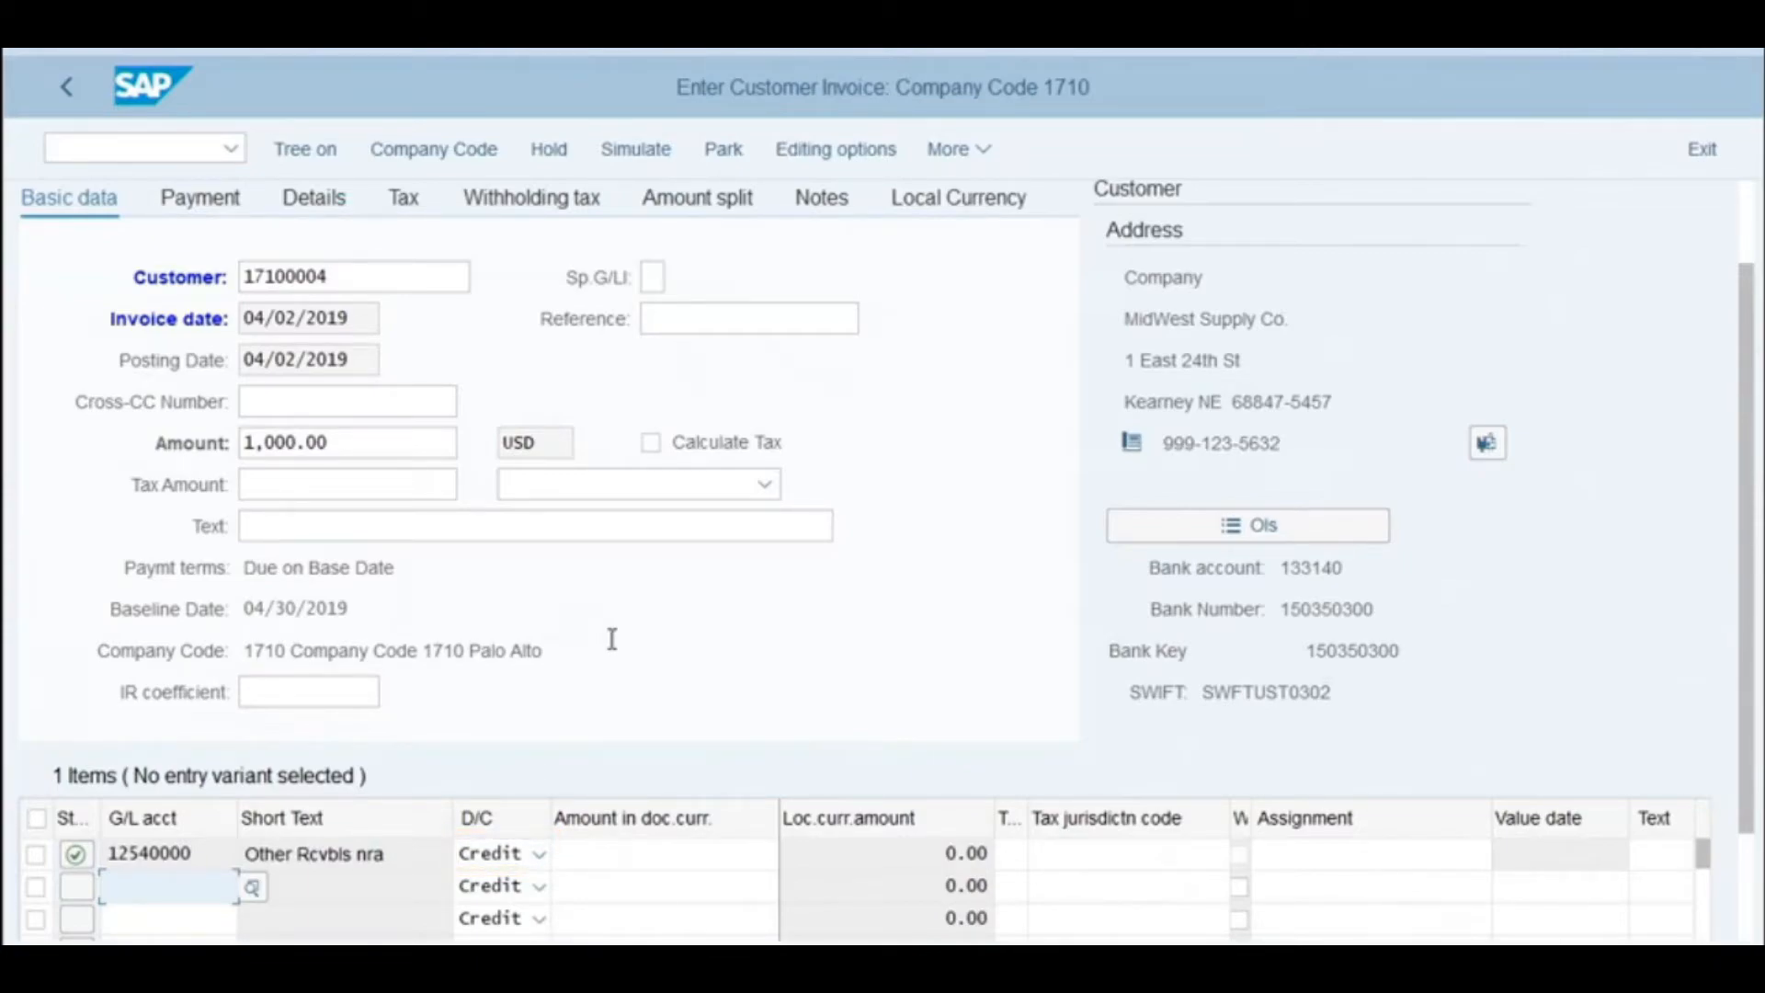
{"action": "left_click", "coordinate": [628, 851]}
{"action": "type", "text": "1000"}
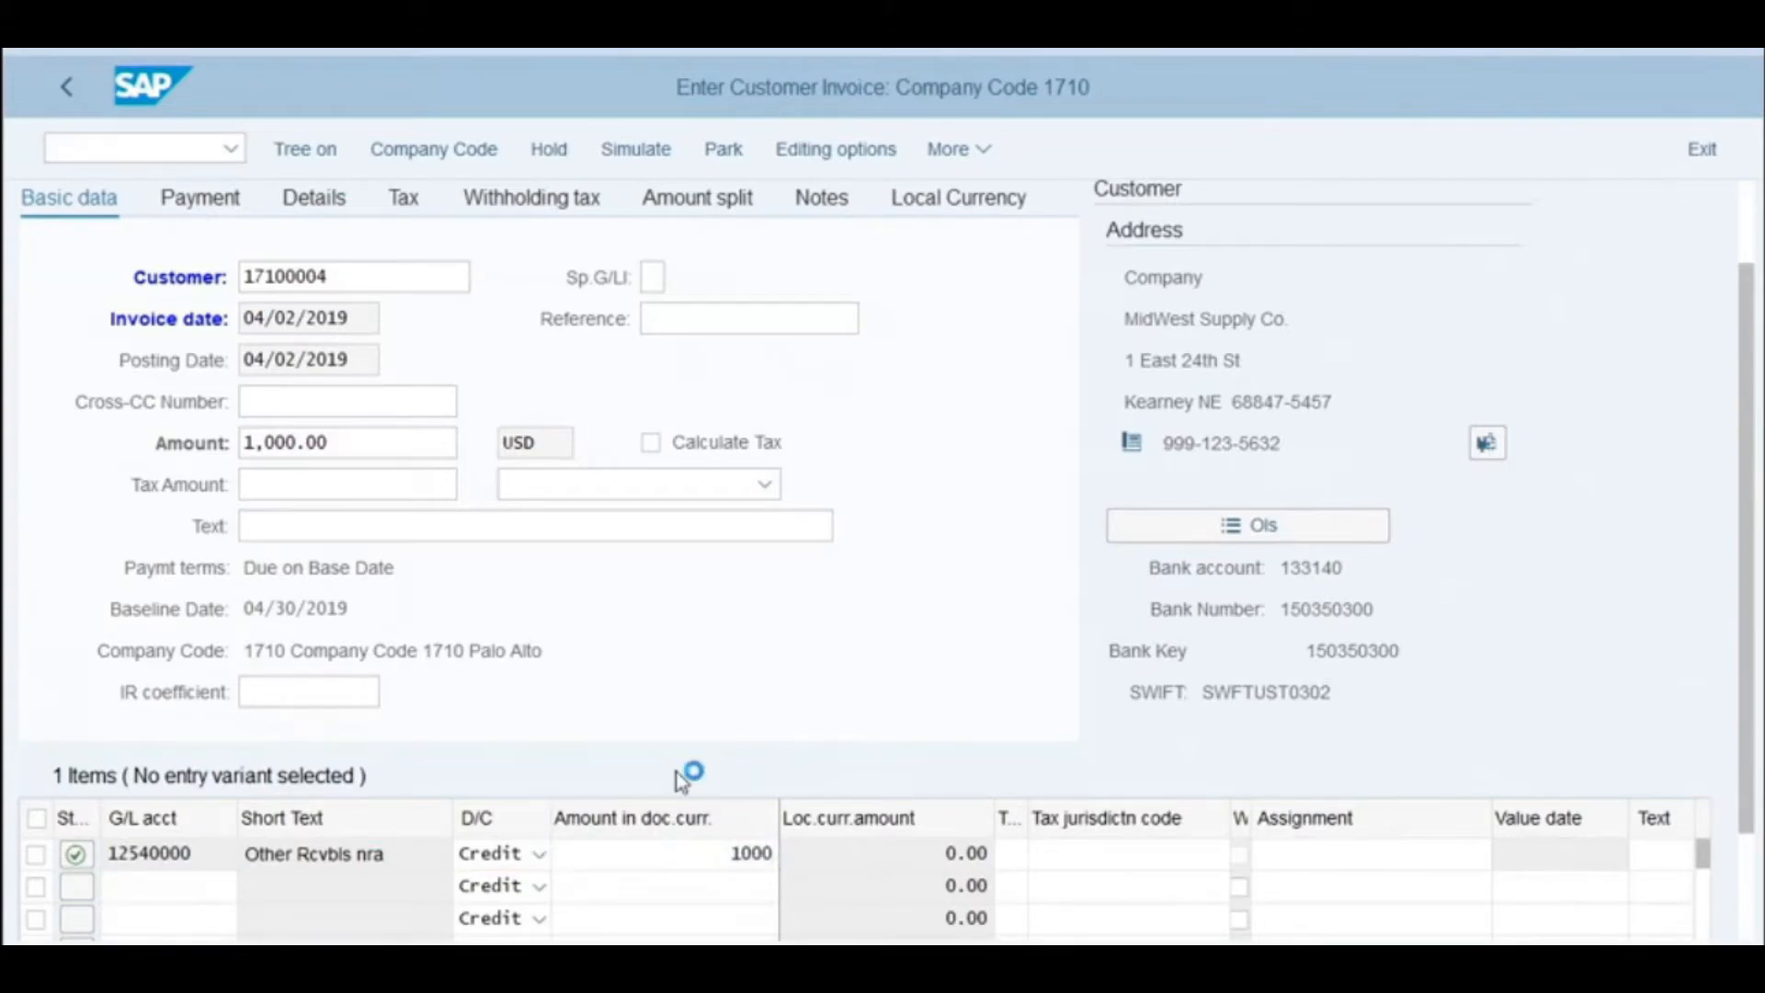
{"action": "key", "text": "Return"}
{"action": "left_click_drag", "start_coordinate": [1746, 601], "coordinate": [1746, 558]}
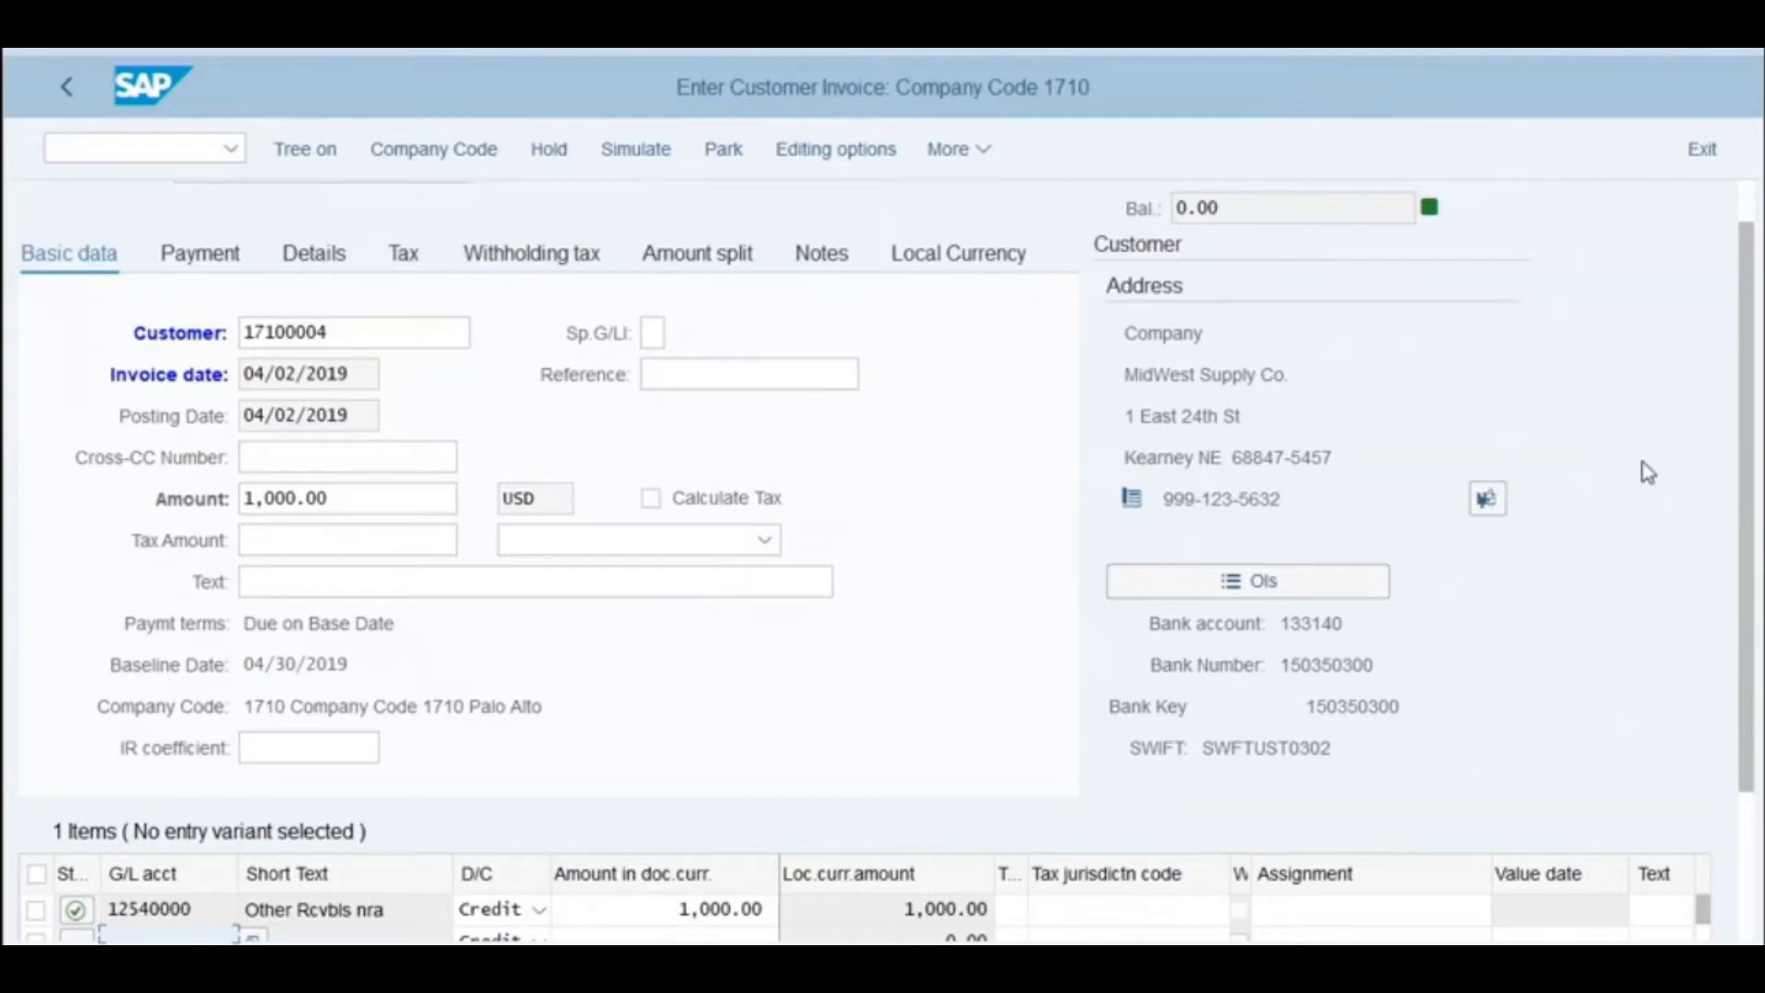
{"action": "mouse_move", "coordinate": [1436, 221]}
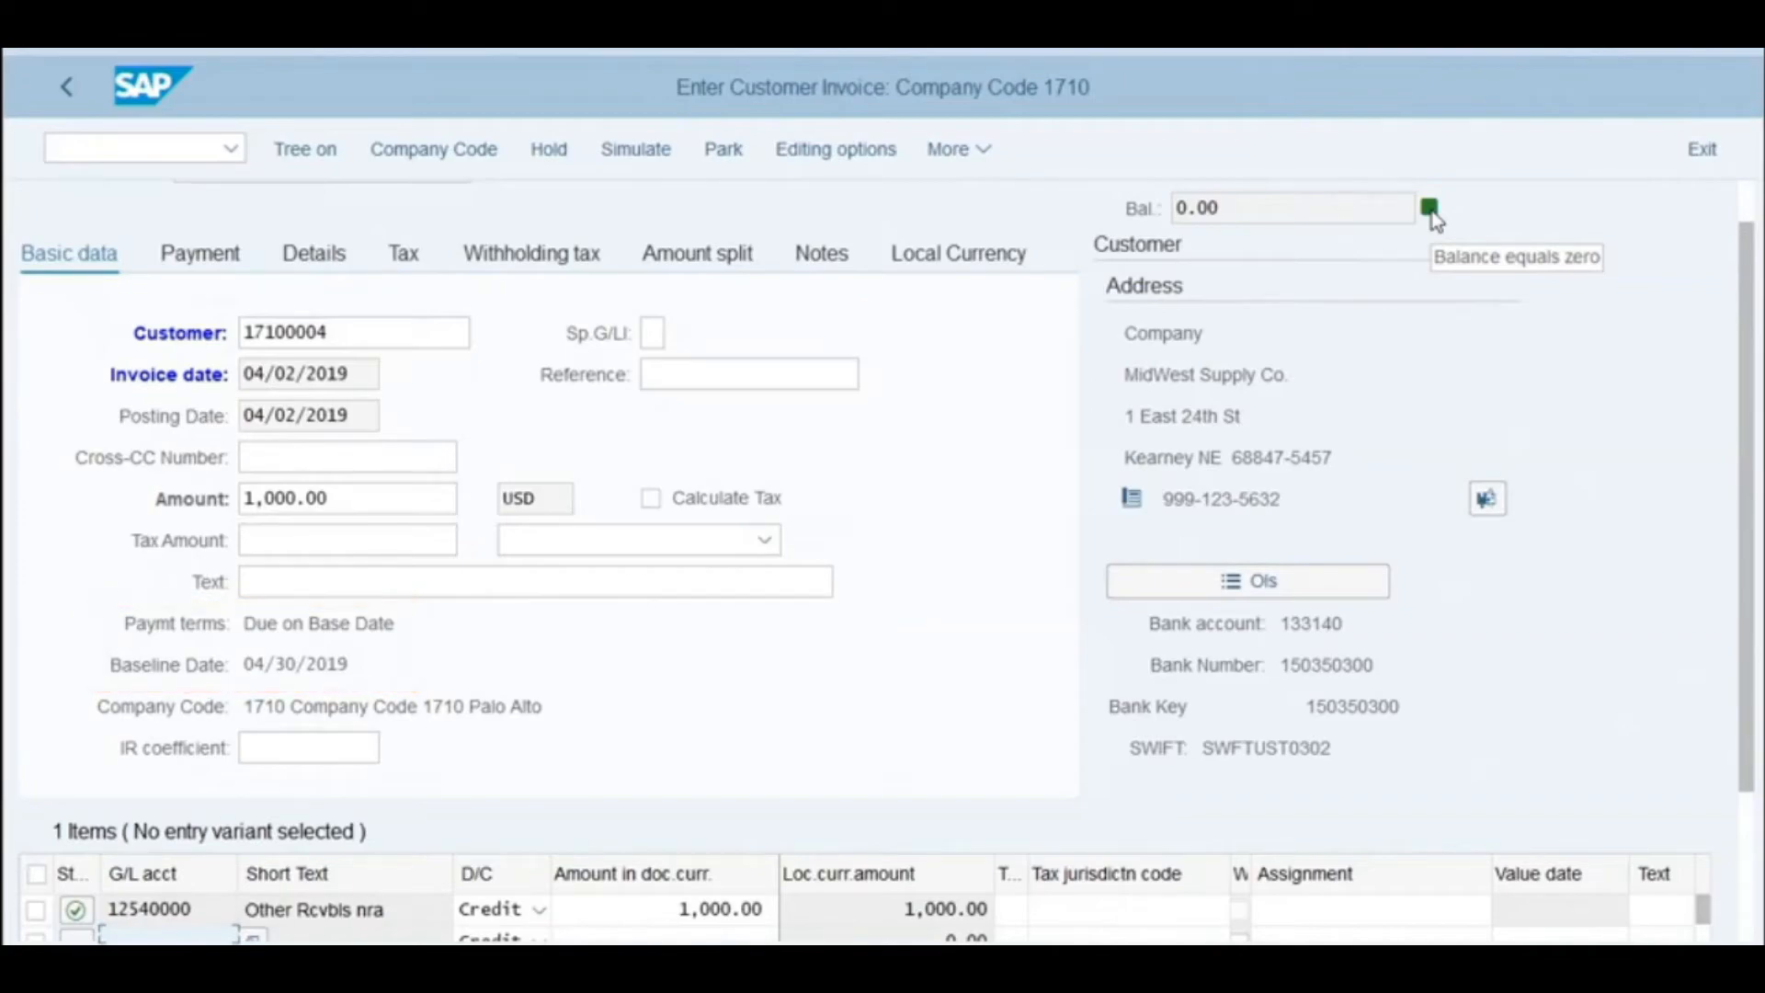
Change the invoice's payment terms to NT60, within 60 days due net, and return to the basic data.
{"action": "left_click", "coordinate": [196, 259]}
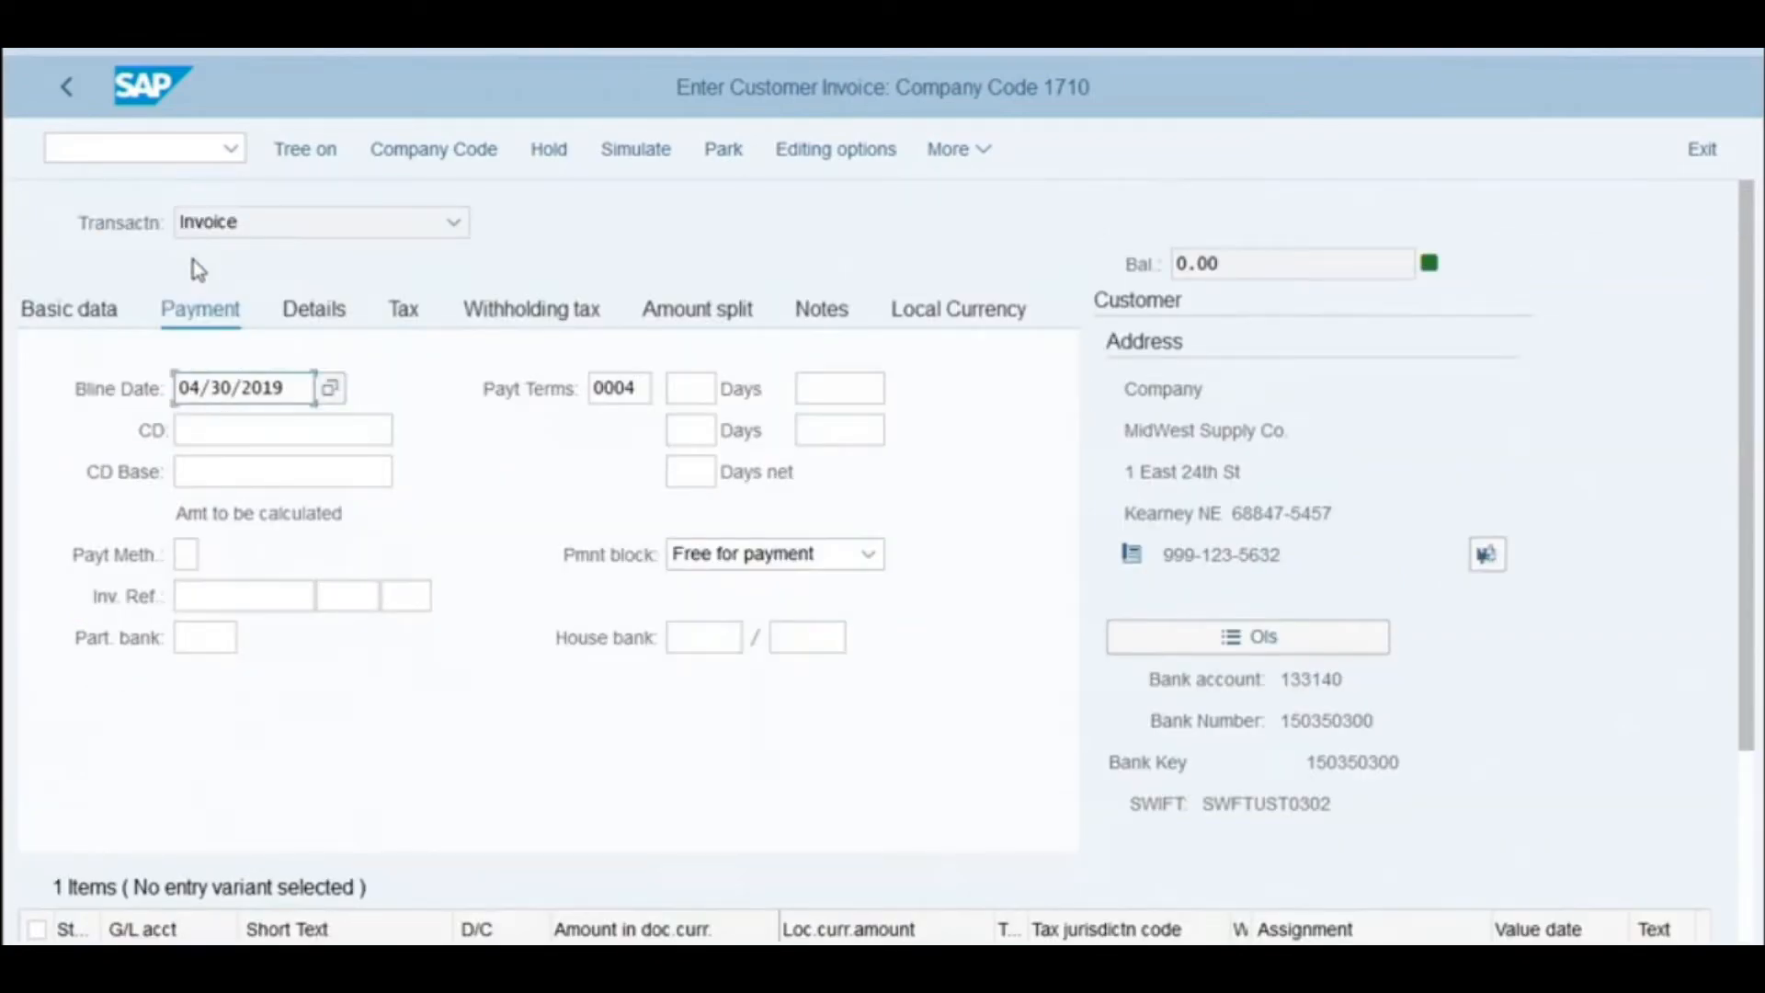
{"action": "left_click", "coordinate": [635, 388]}
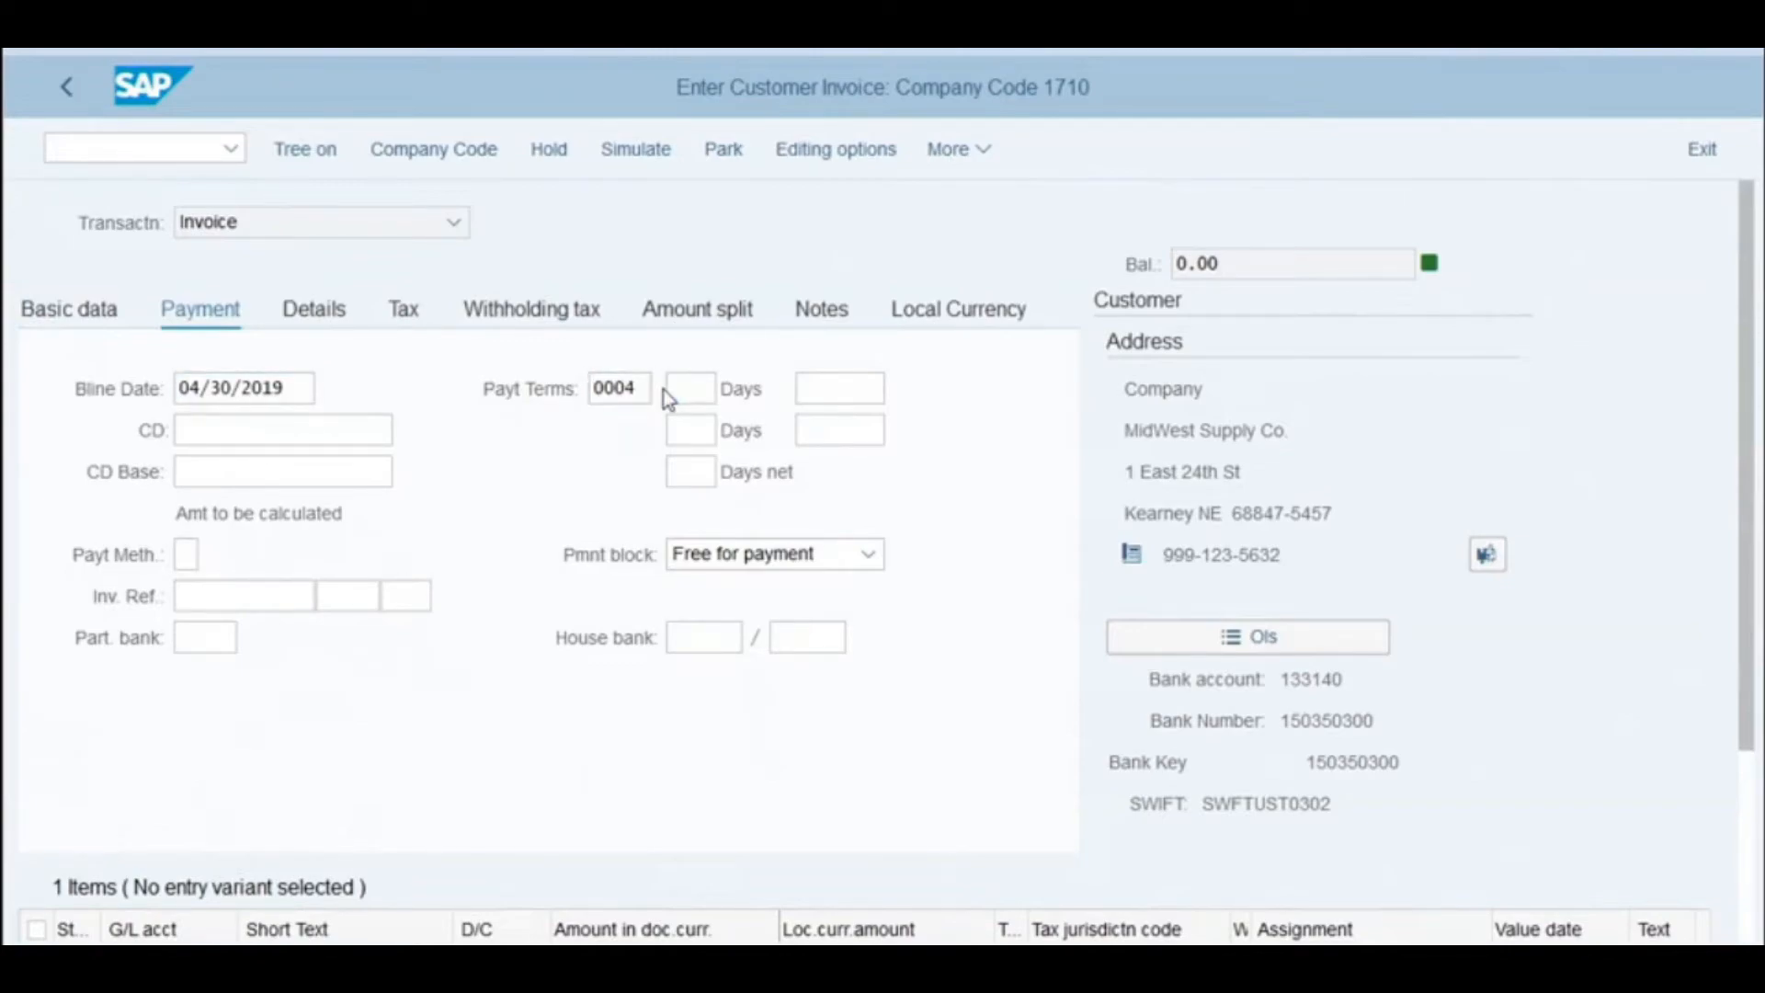
{"action": "left_click", "coordinate": [666, 389]}
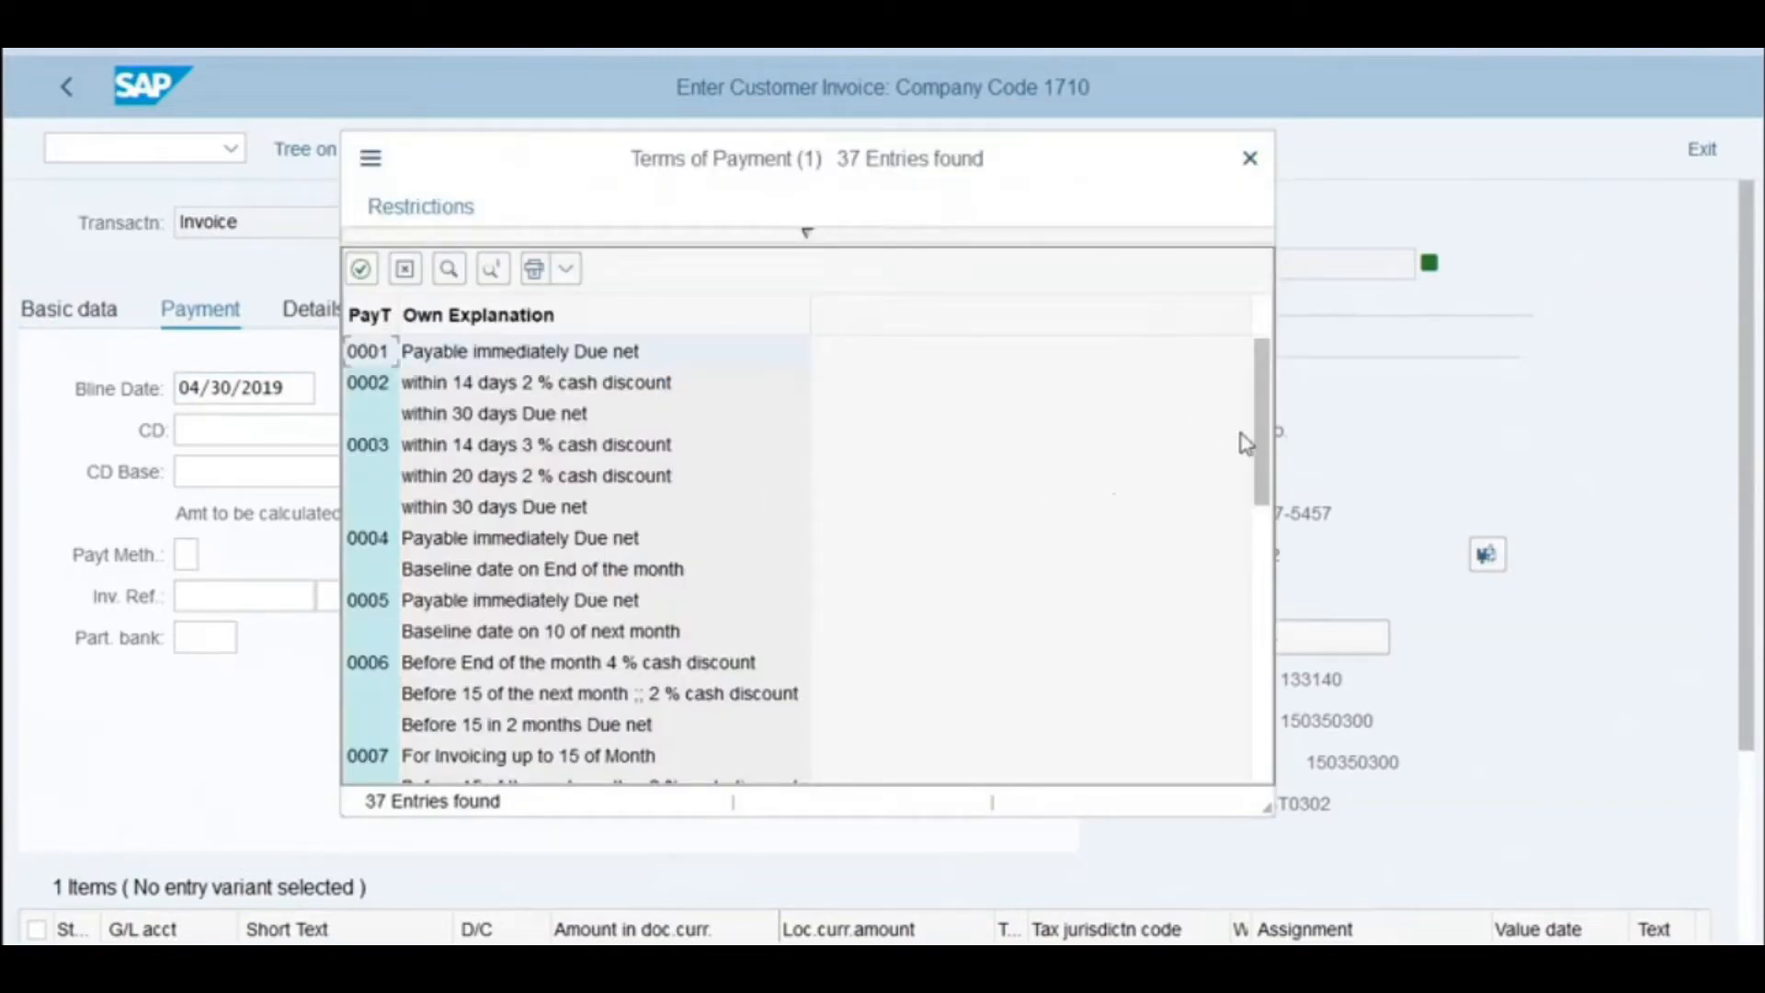
{"action": "left_click_drag", "start_coordinate": [1264, 449], "coordinate": [1287, 754]}
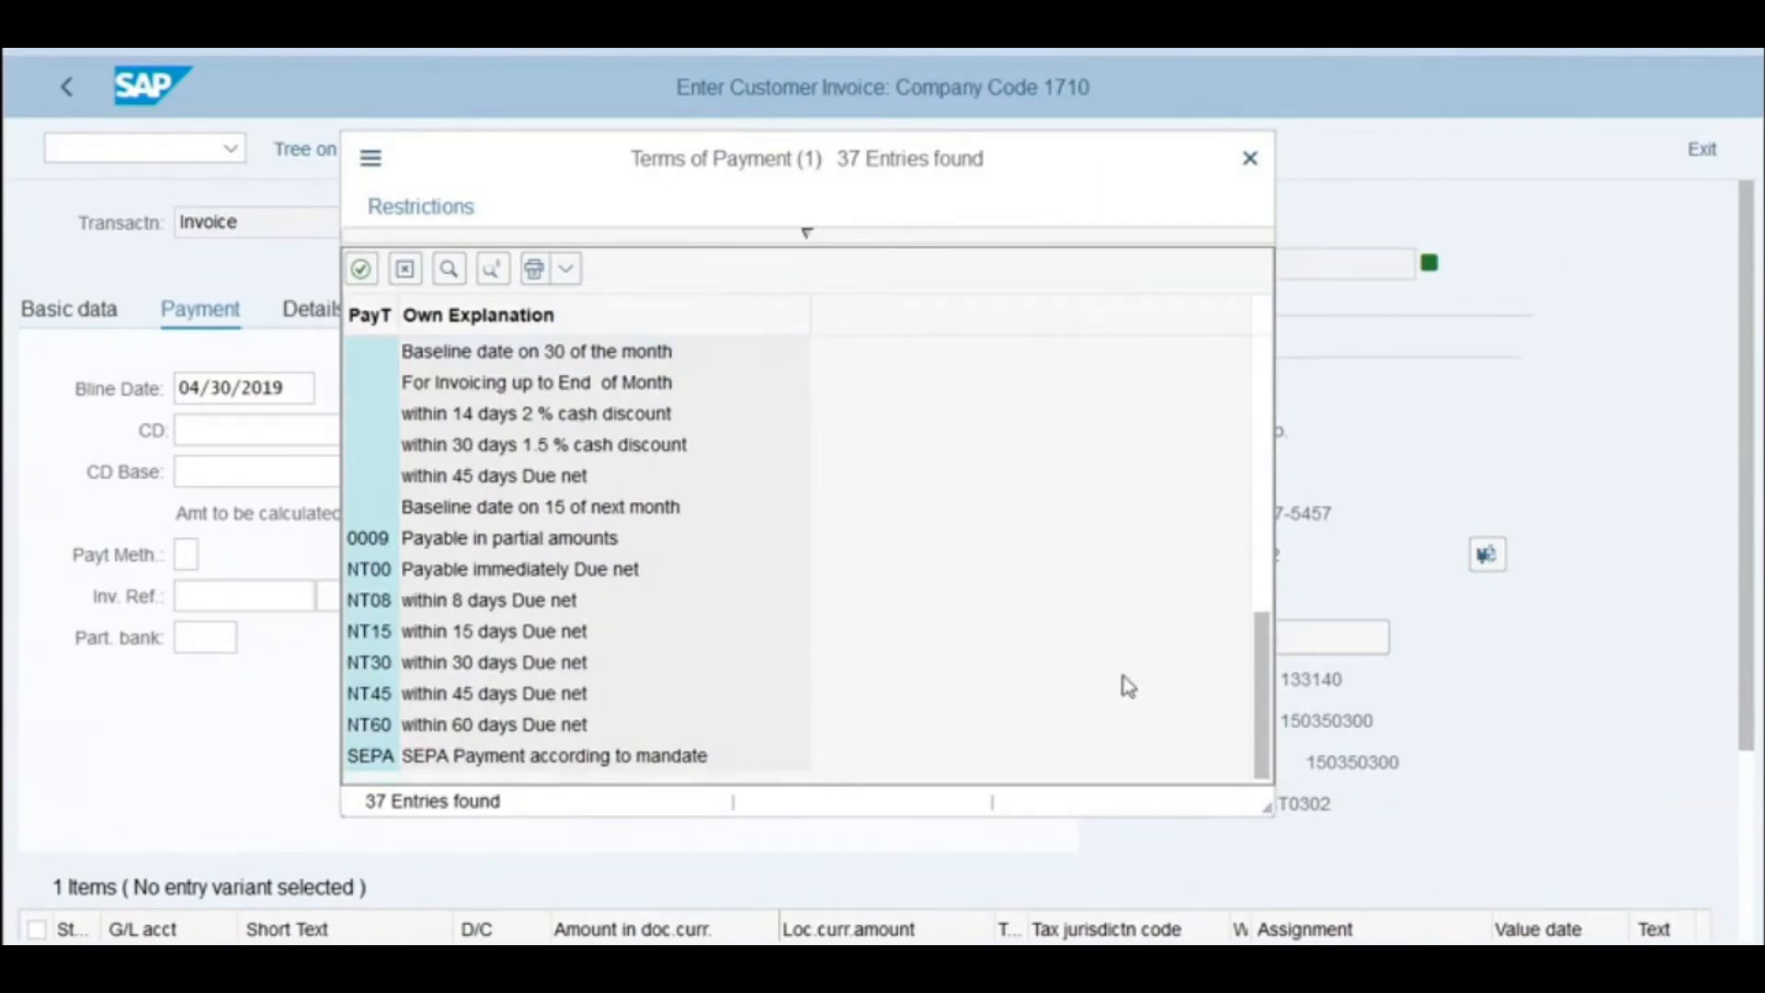
{"action": "left_click", "coordinate": [361, 726]}
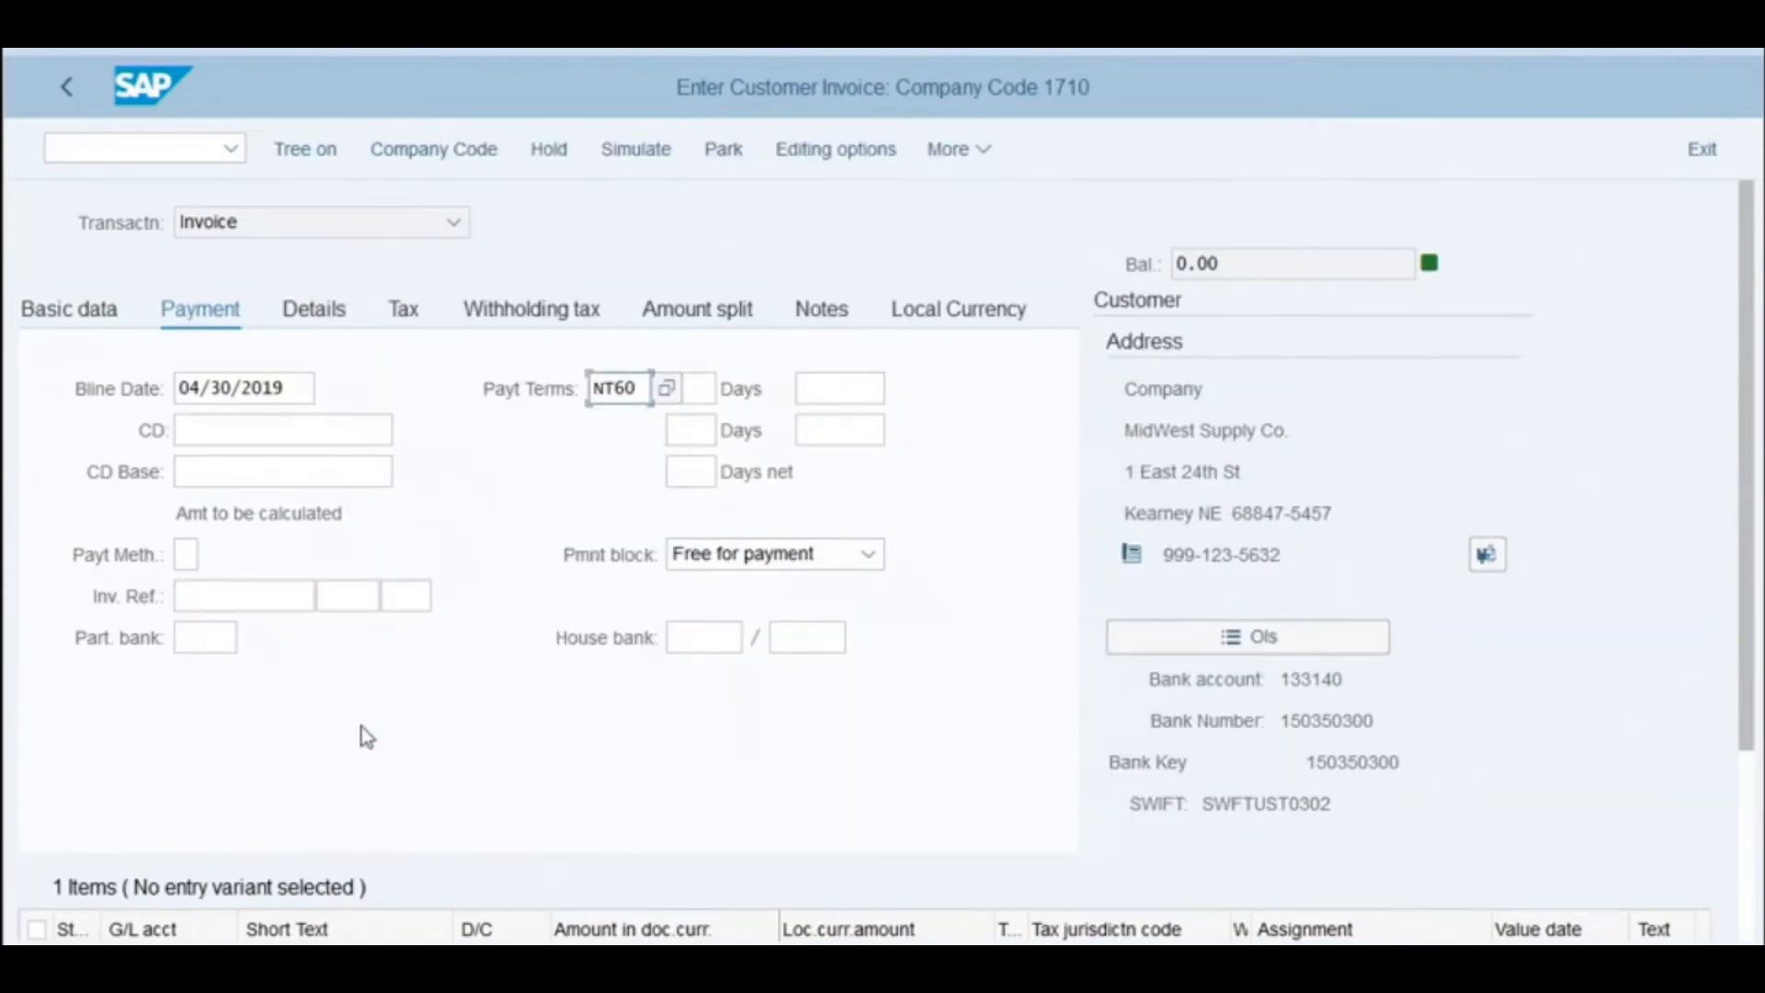
{"action": "key", "text": "Return"}
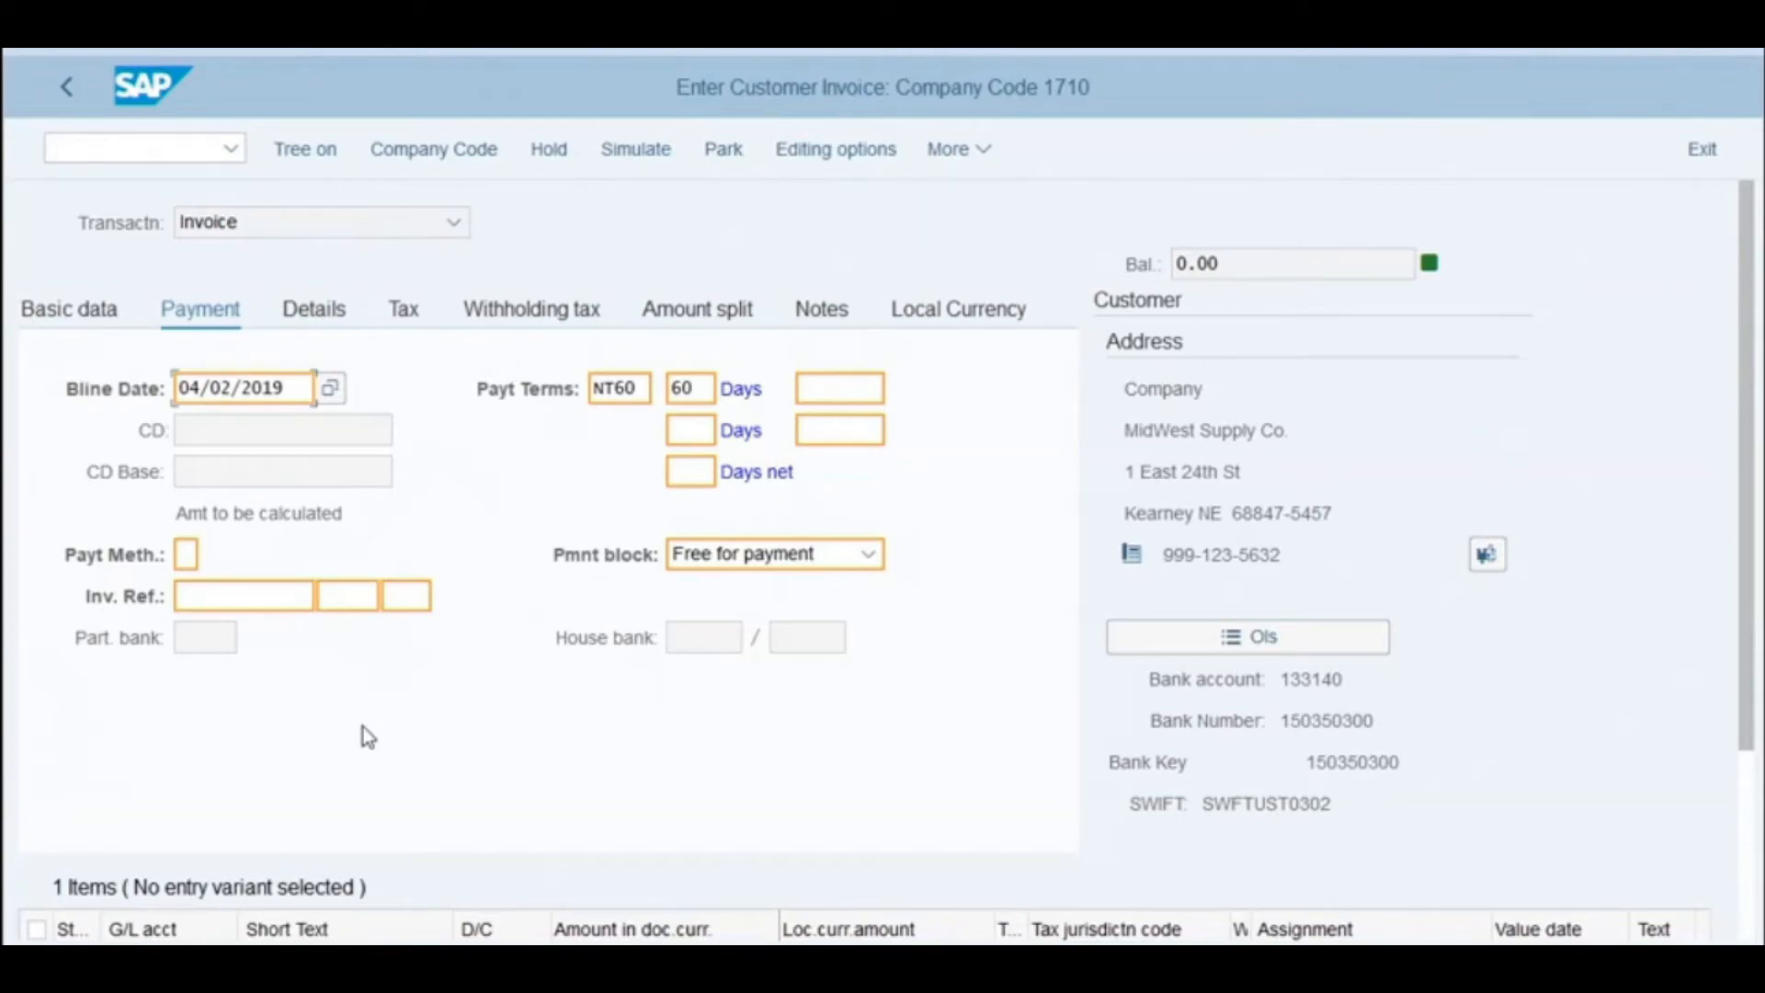
{"action": "key", "text": "Return"}
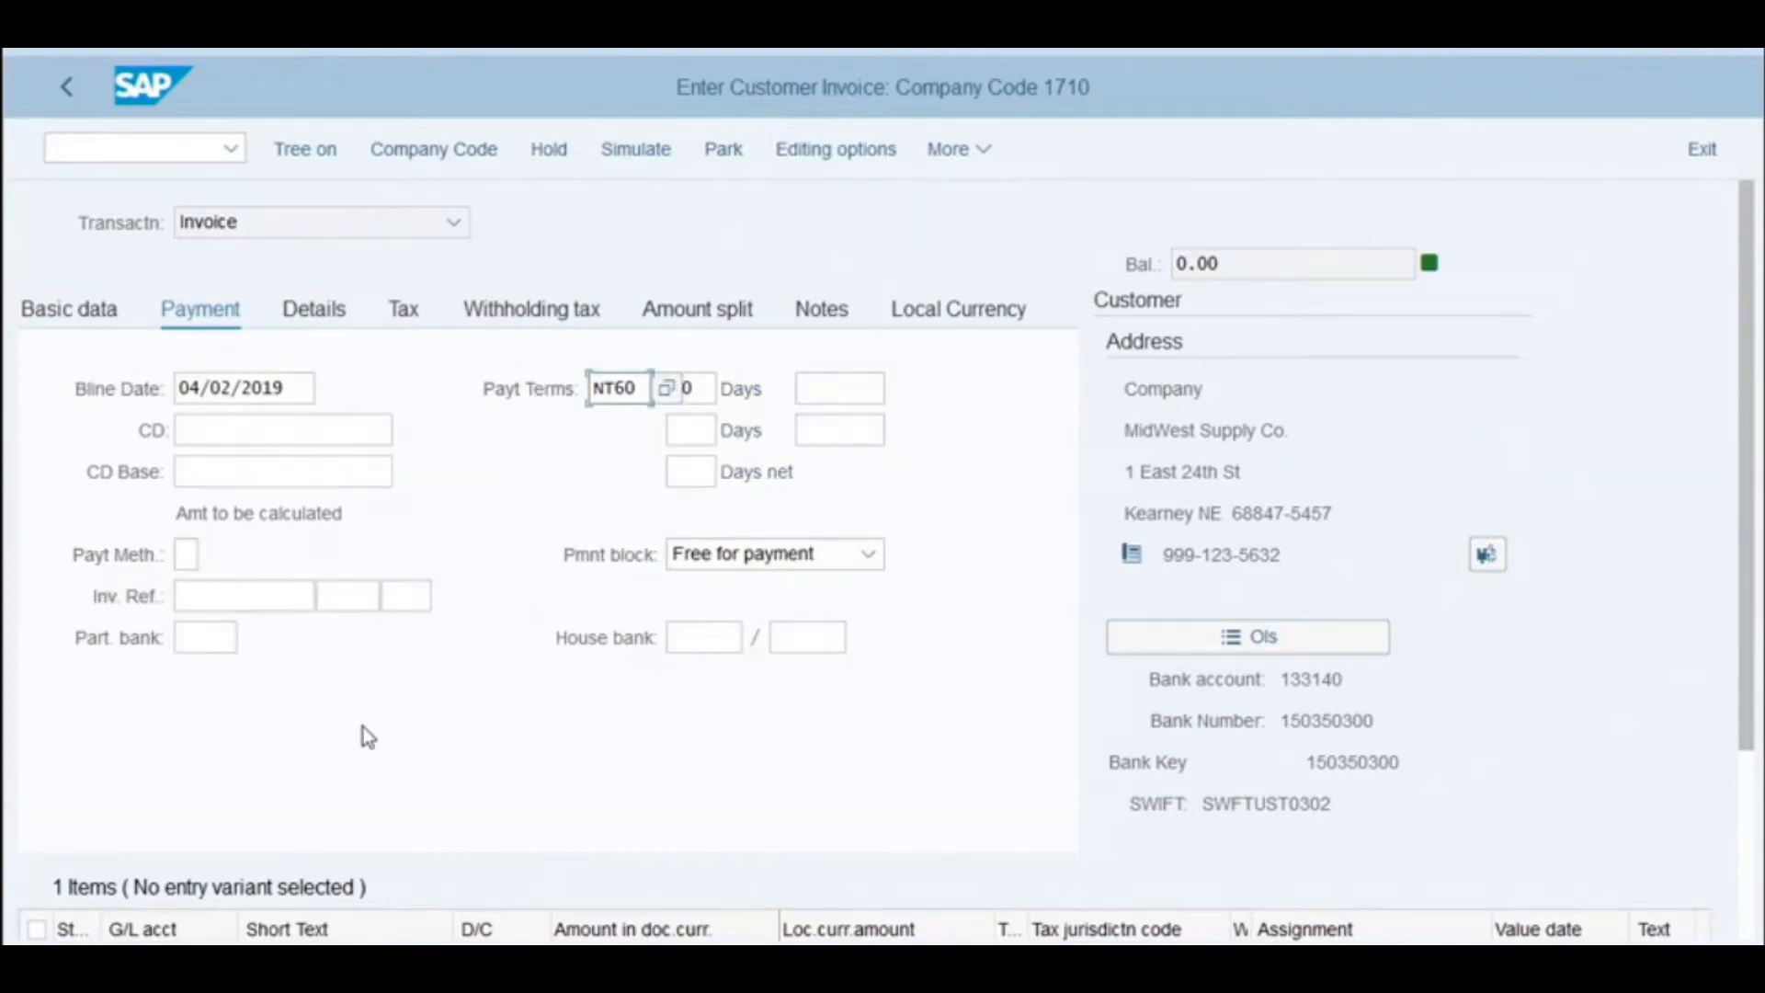
{"action": "left_click", "coordinate": [68, 312]}
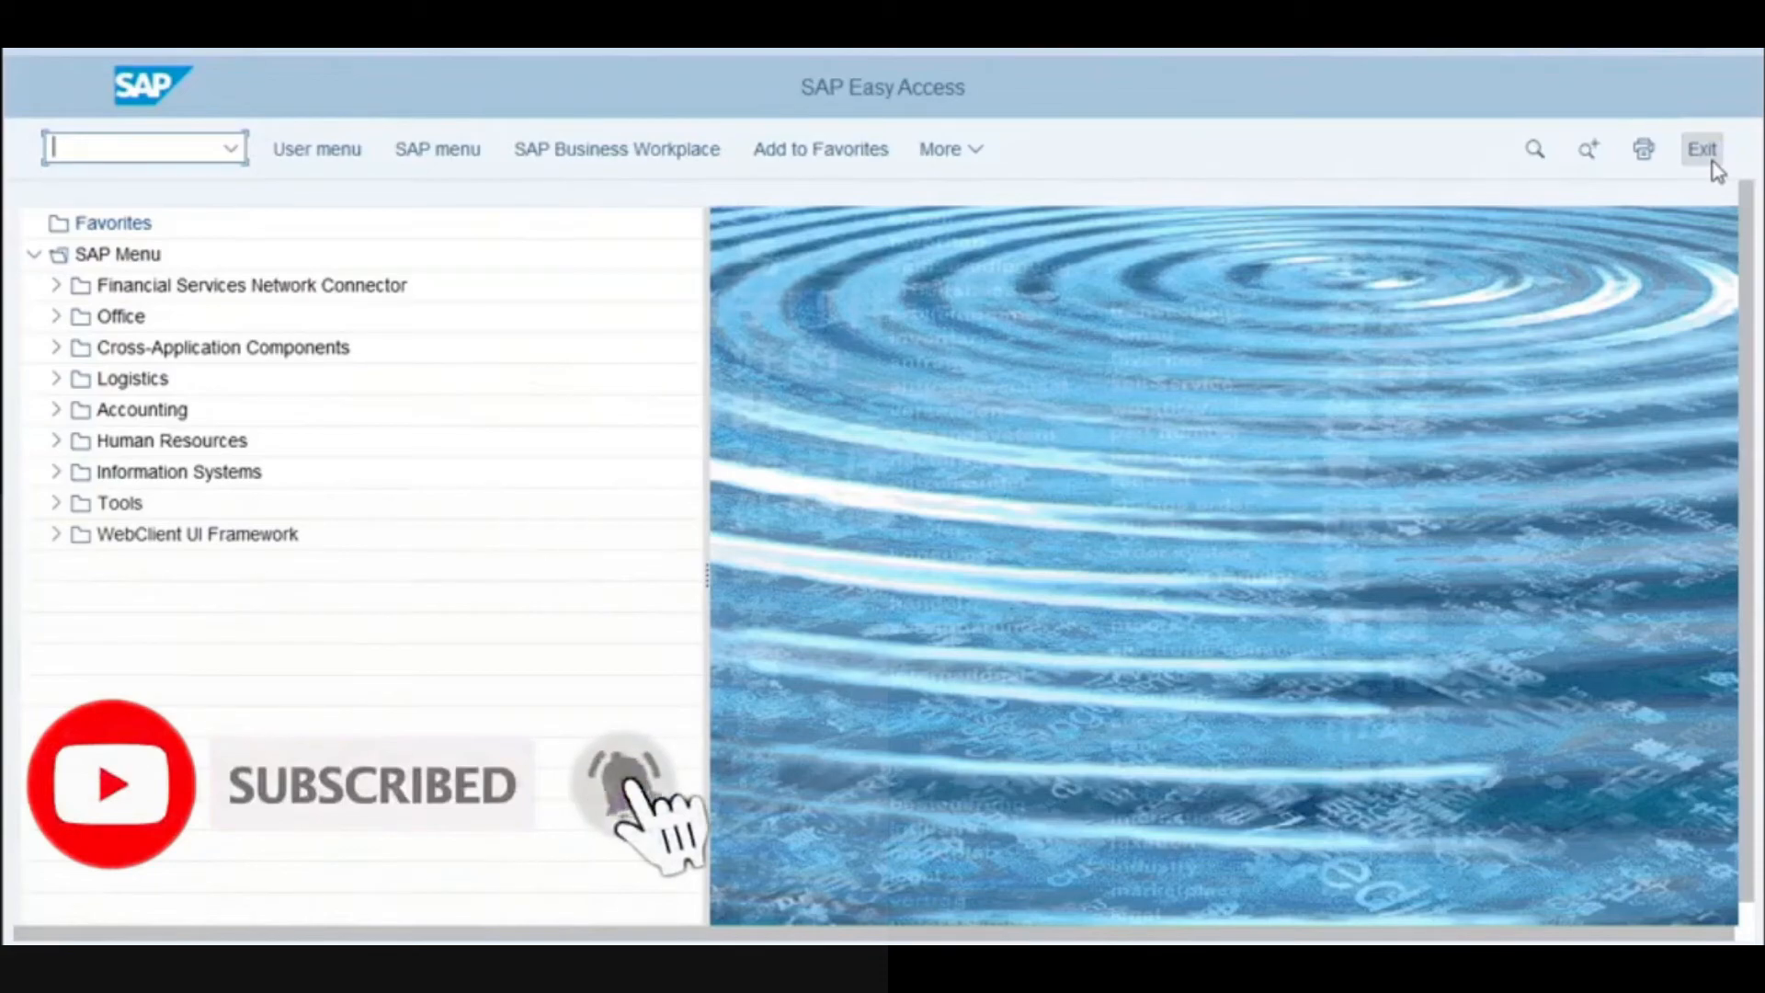
Start transaction f-28 for posting incoming payments and set the document date to 04/02/2019.
{"action": "type", "text": "f-02"}
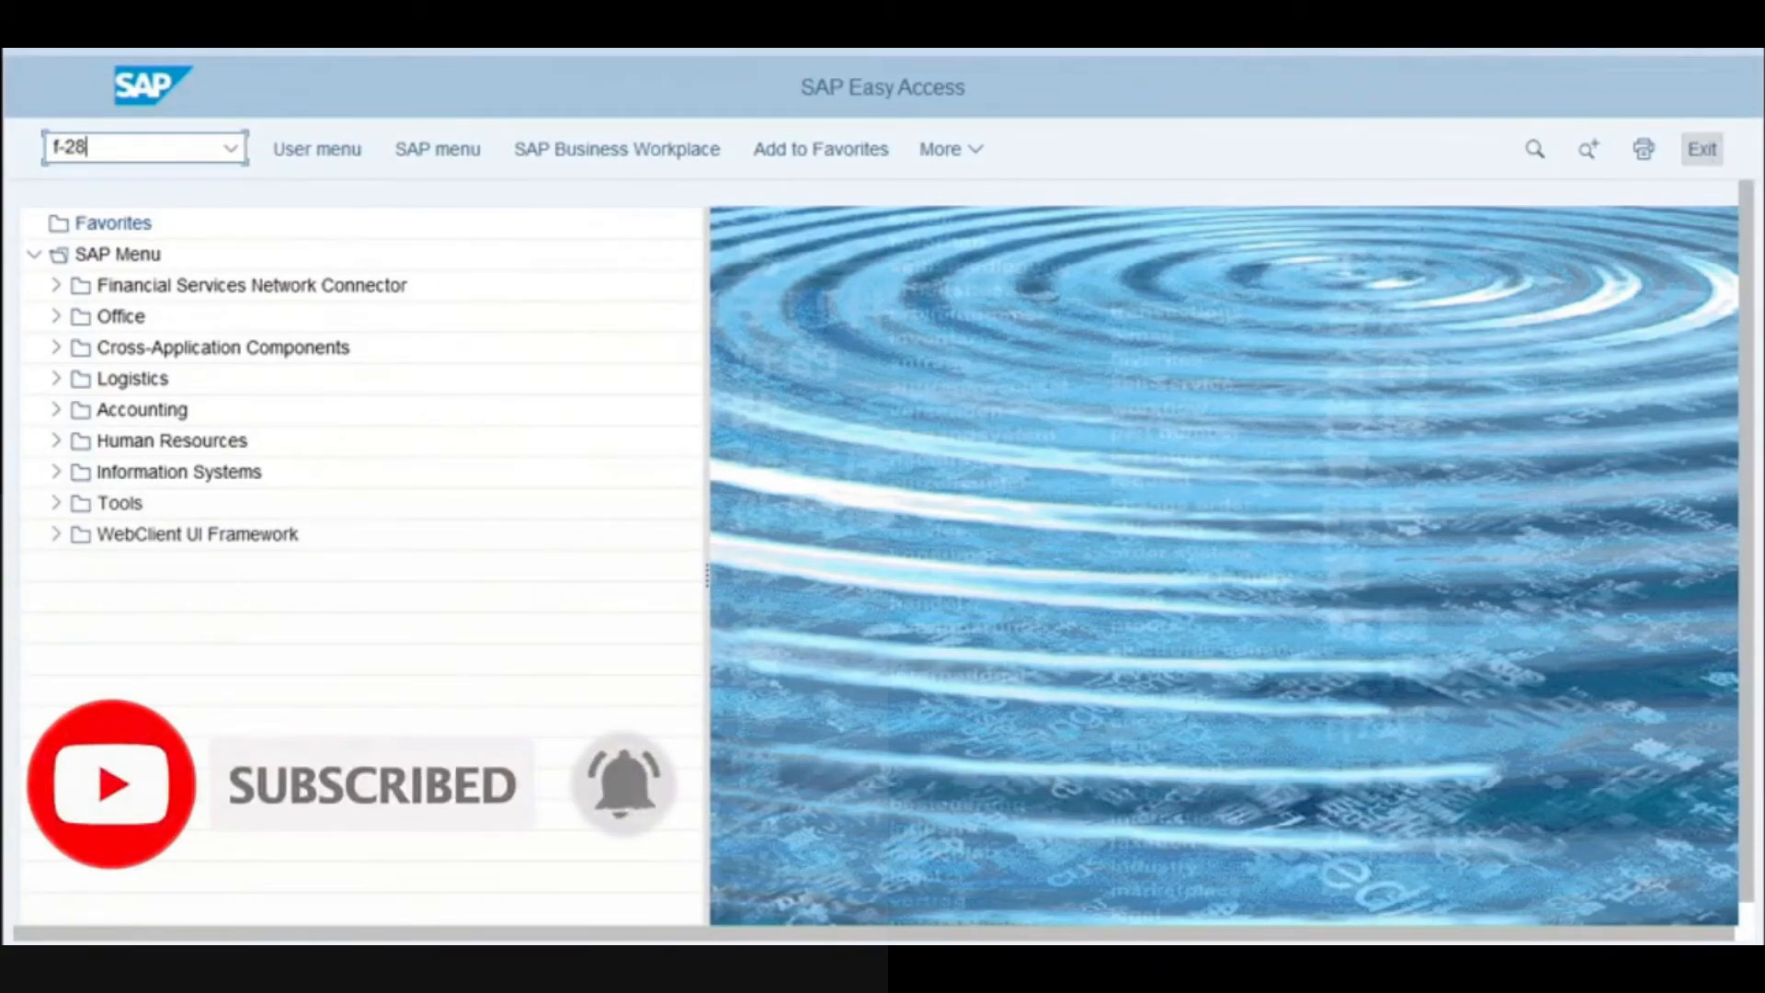
{"action": "key", "text": "Return"}
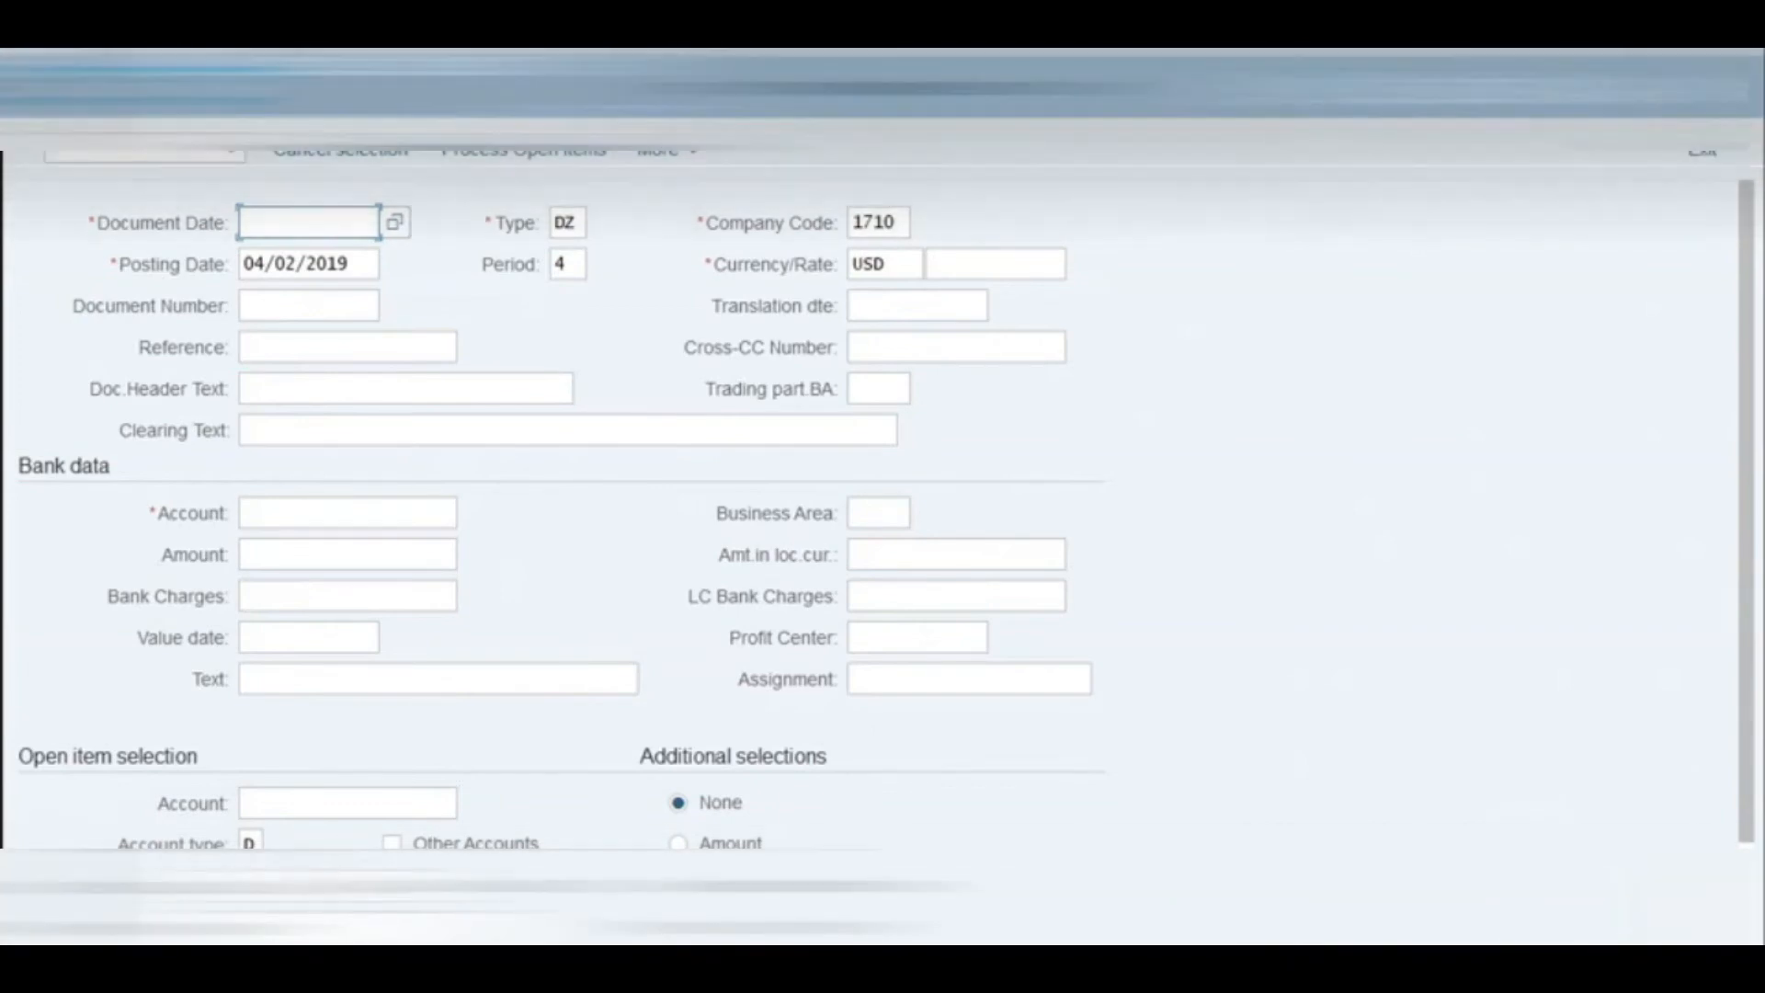
{"action": "left_click", "coordinate": [395, 222]}
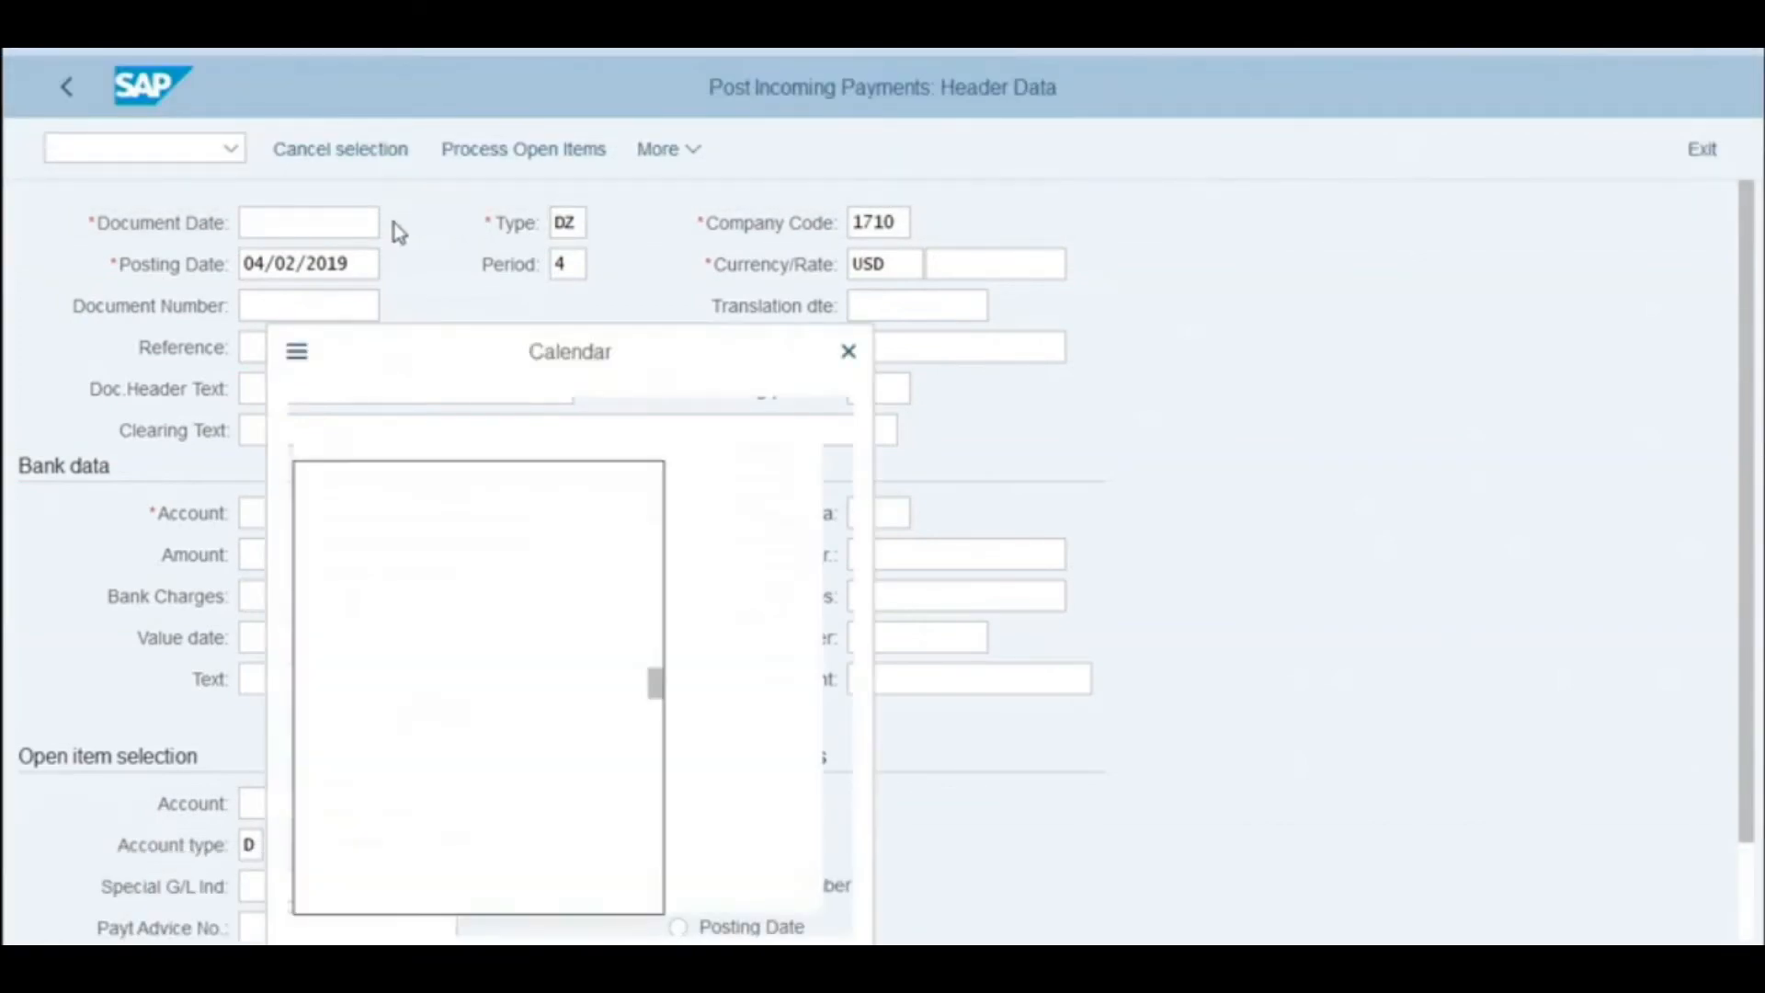
{"action": "left_click", "coordinate": [404, 658]}
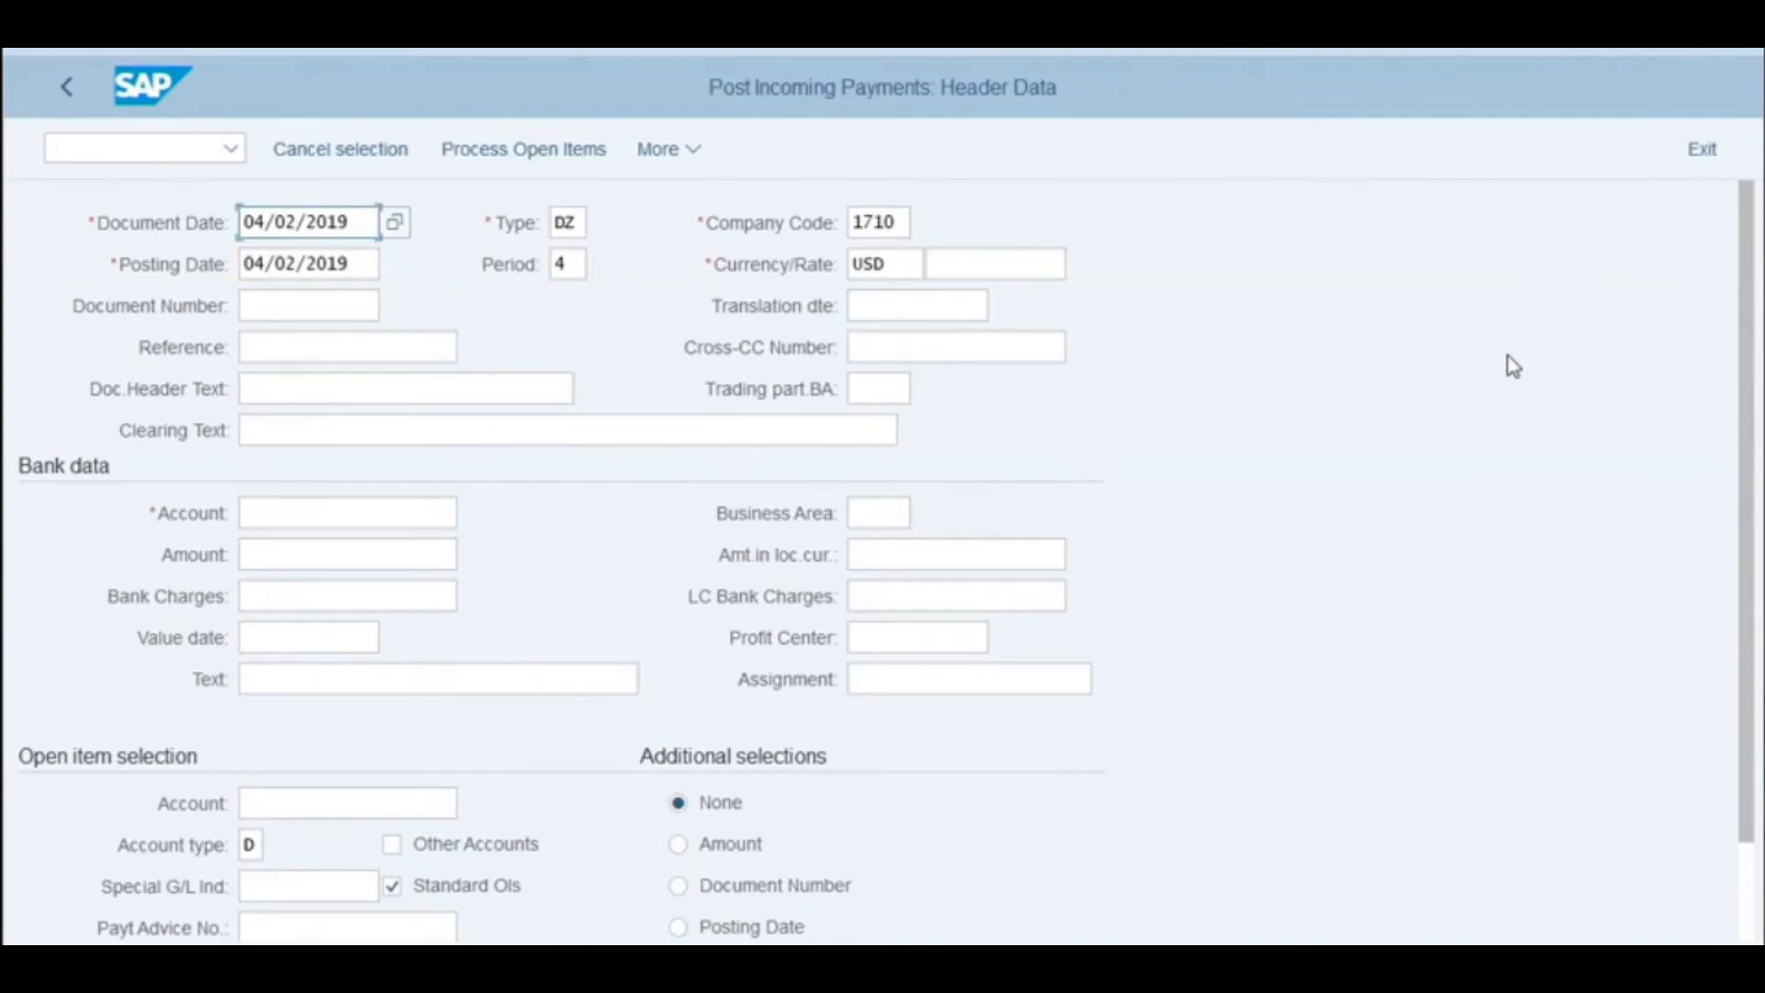
Fill in the bank data with the bank's G/L account, an amount of 2008 and value date 04/02/2019.
{"action": "left_click", "coordinate": [300, 517]}
{"action": "type", "text": "1"}
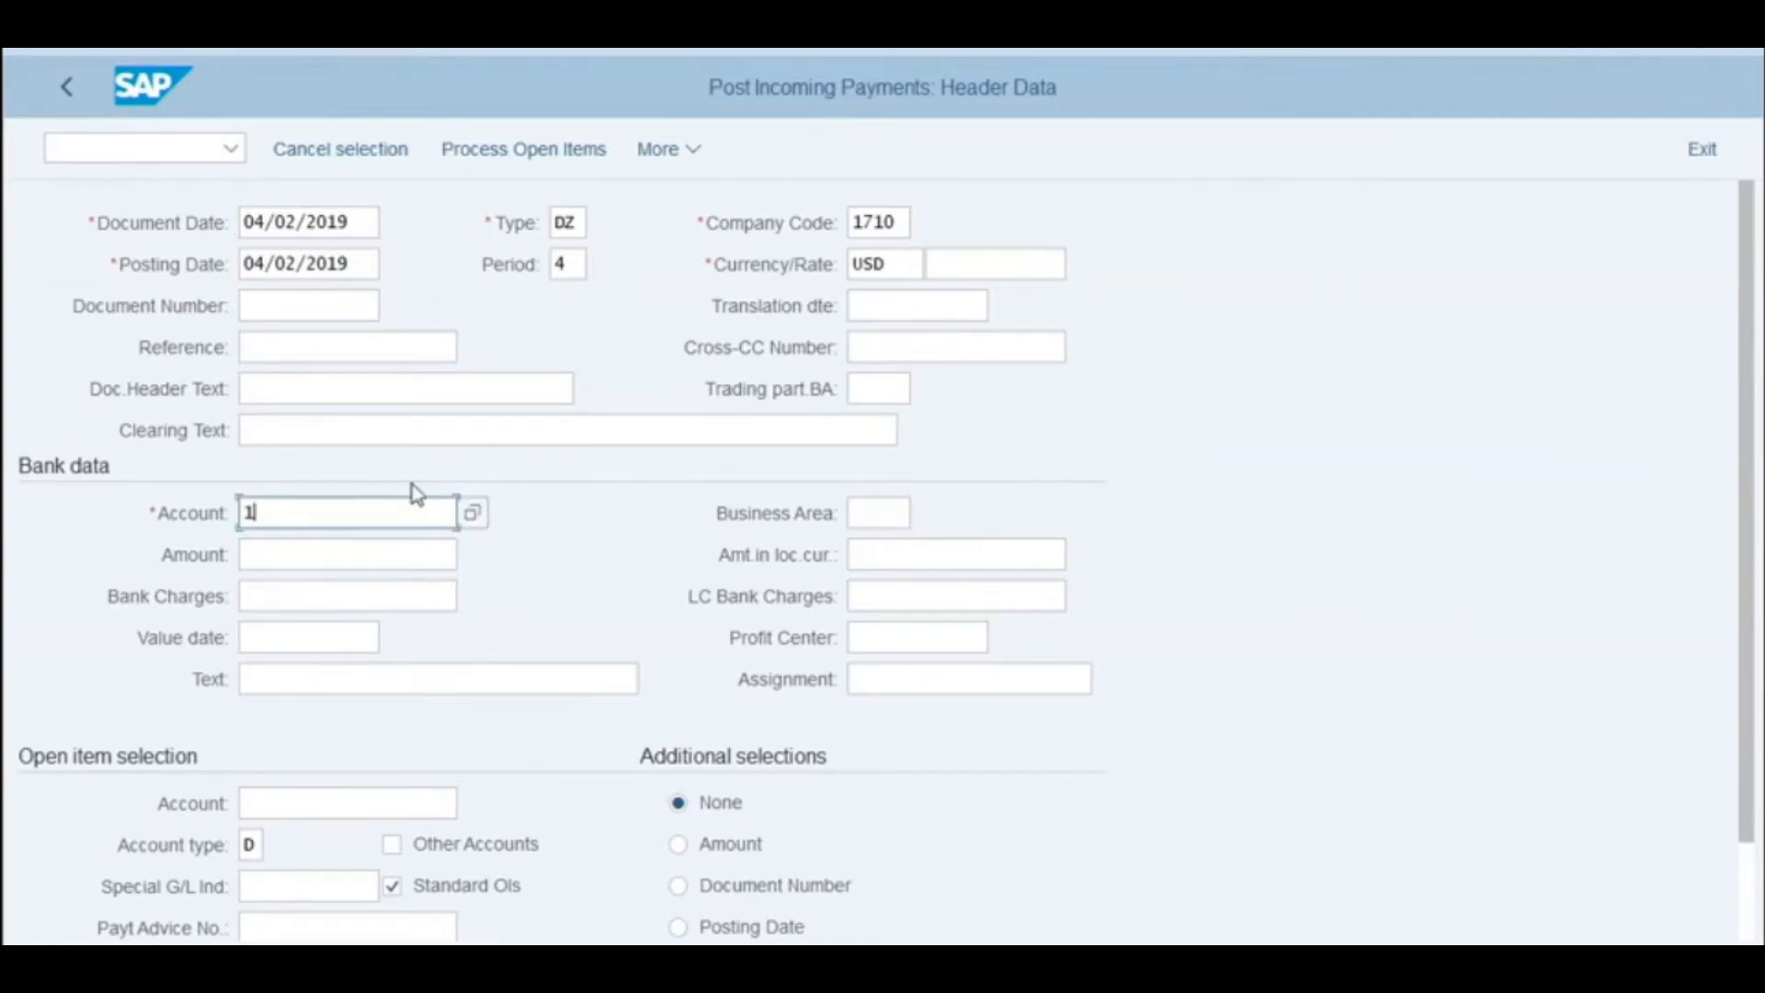
{"action": "type", "text": "1001010"}
{"action": "left_click", "coordinate": [397, 554]}
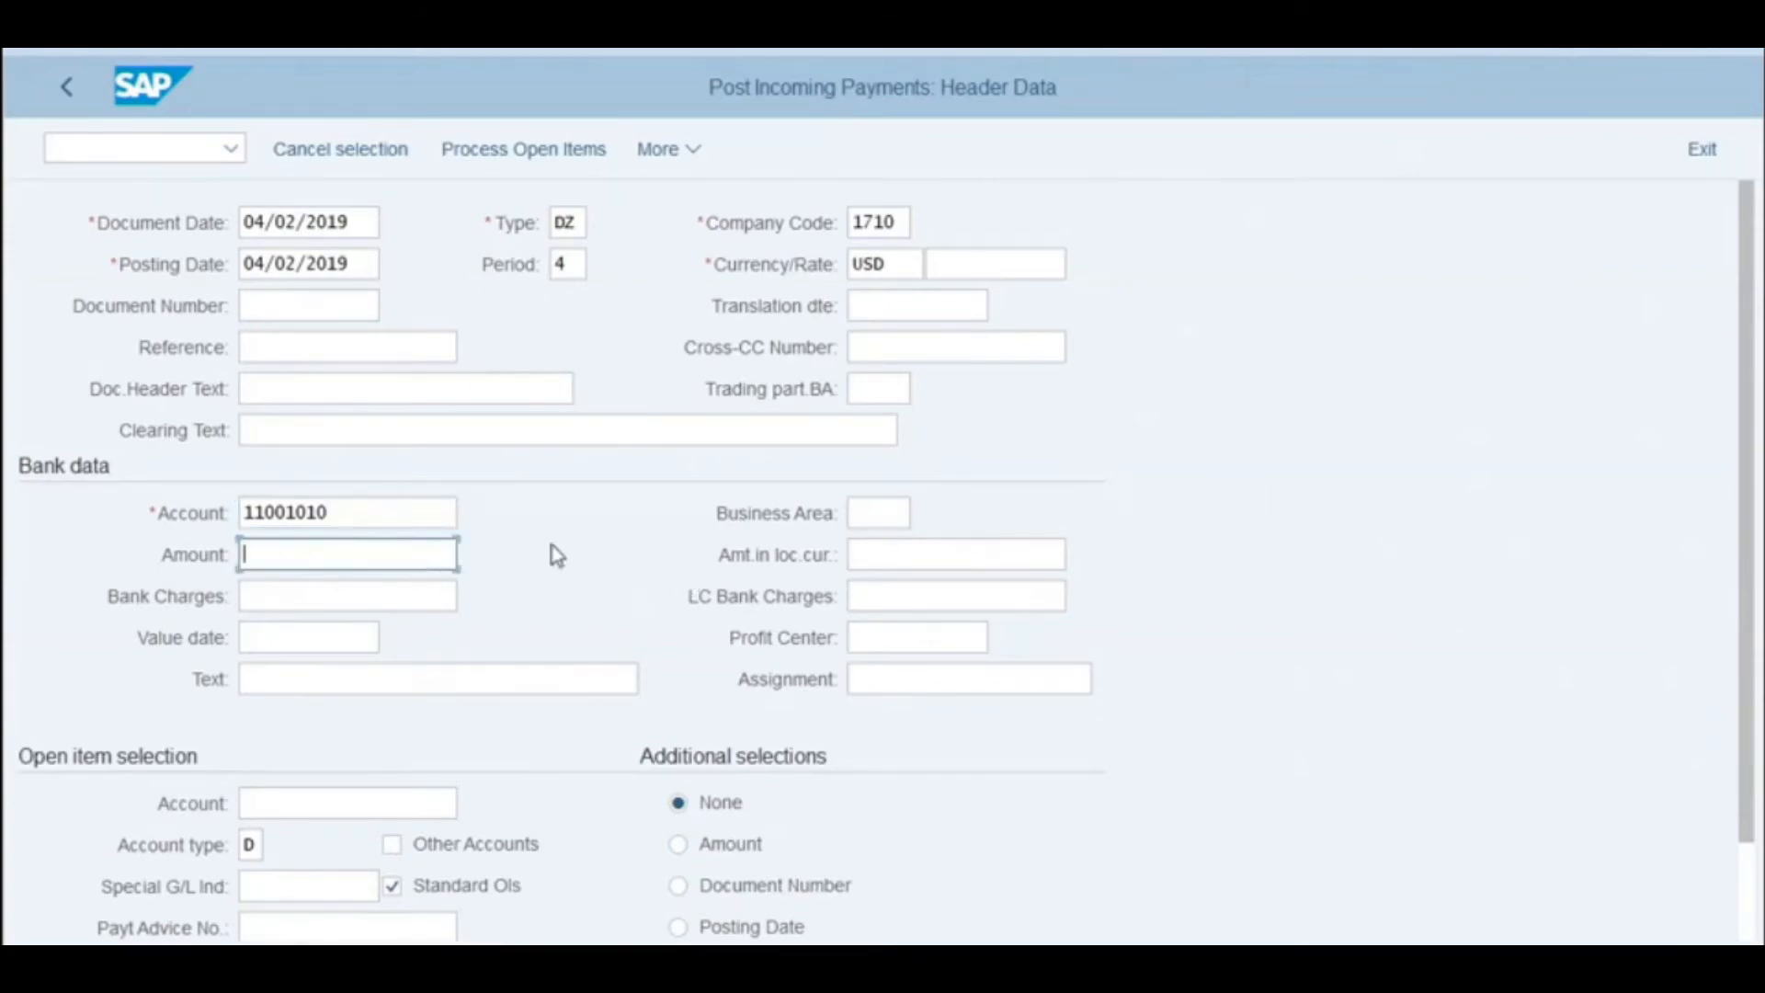
{"action": "type", "text": "2008"}
{"action": "left_click", "coordinate": [343, 635]}
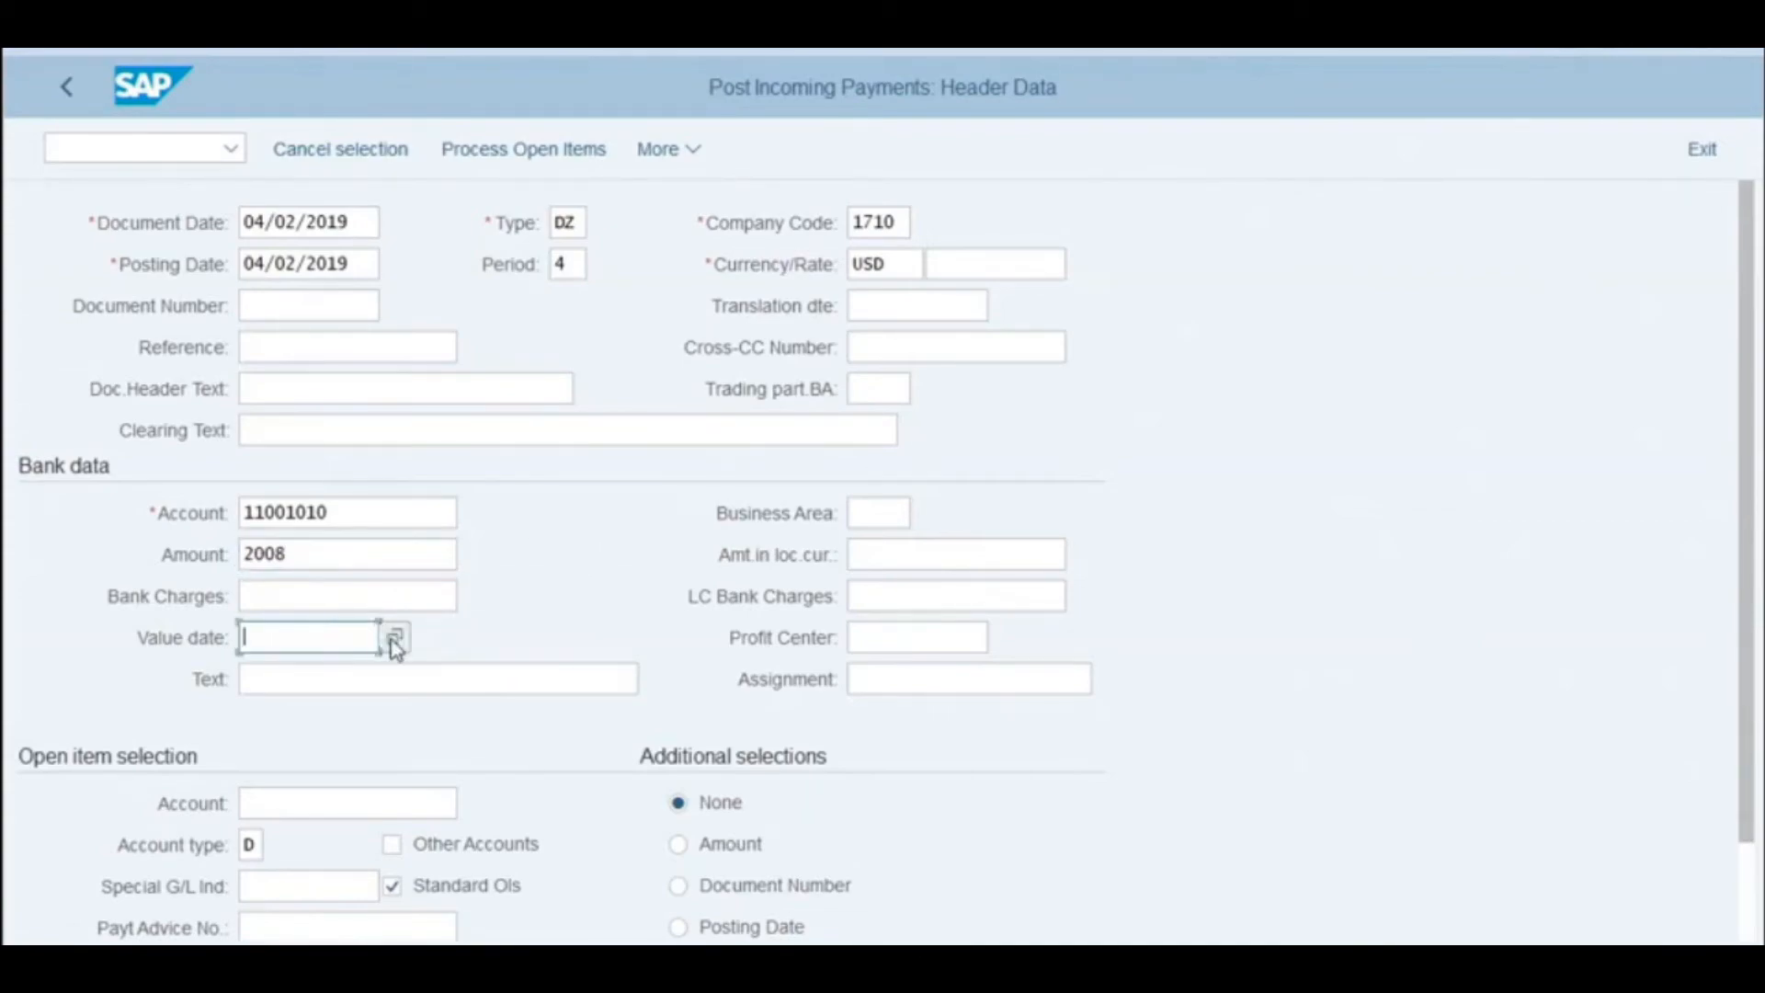
{"action": "left_click", "coordinate": [394, 639]}
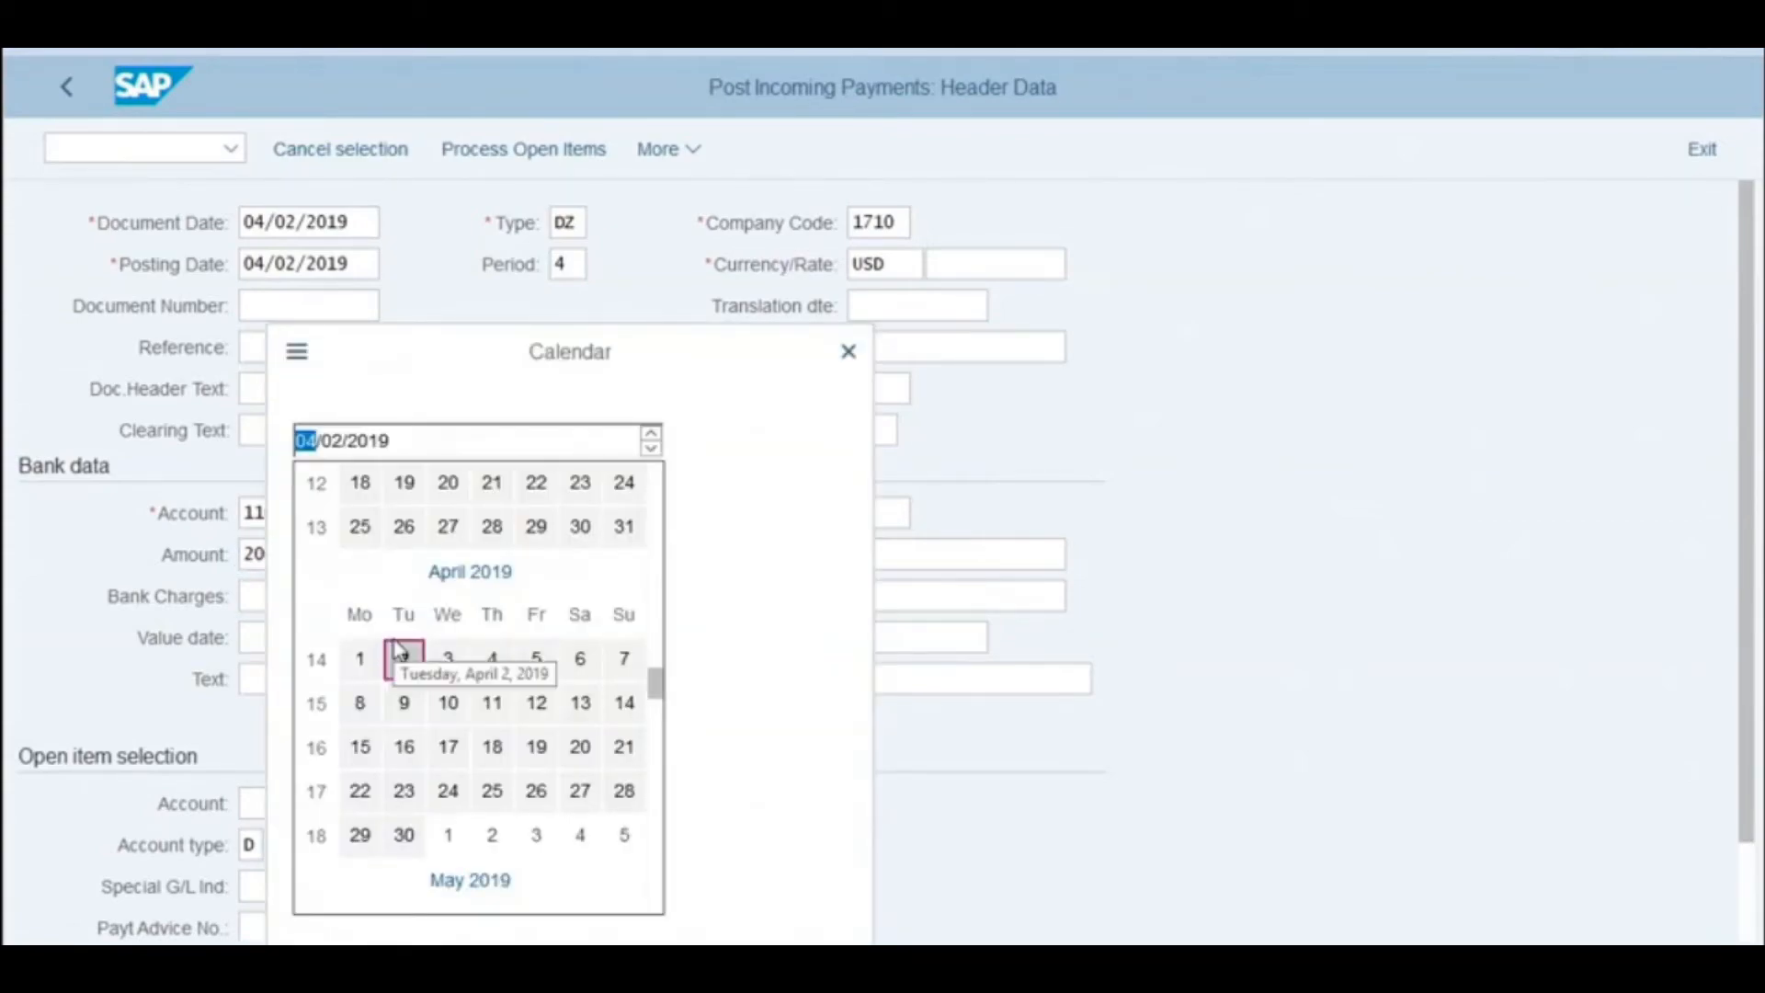
{"action": "double_click", "coordinate": [404, 658]}
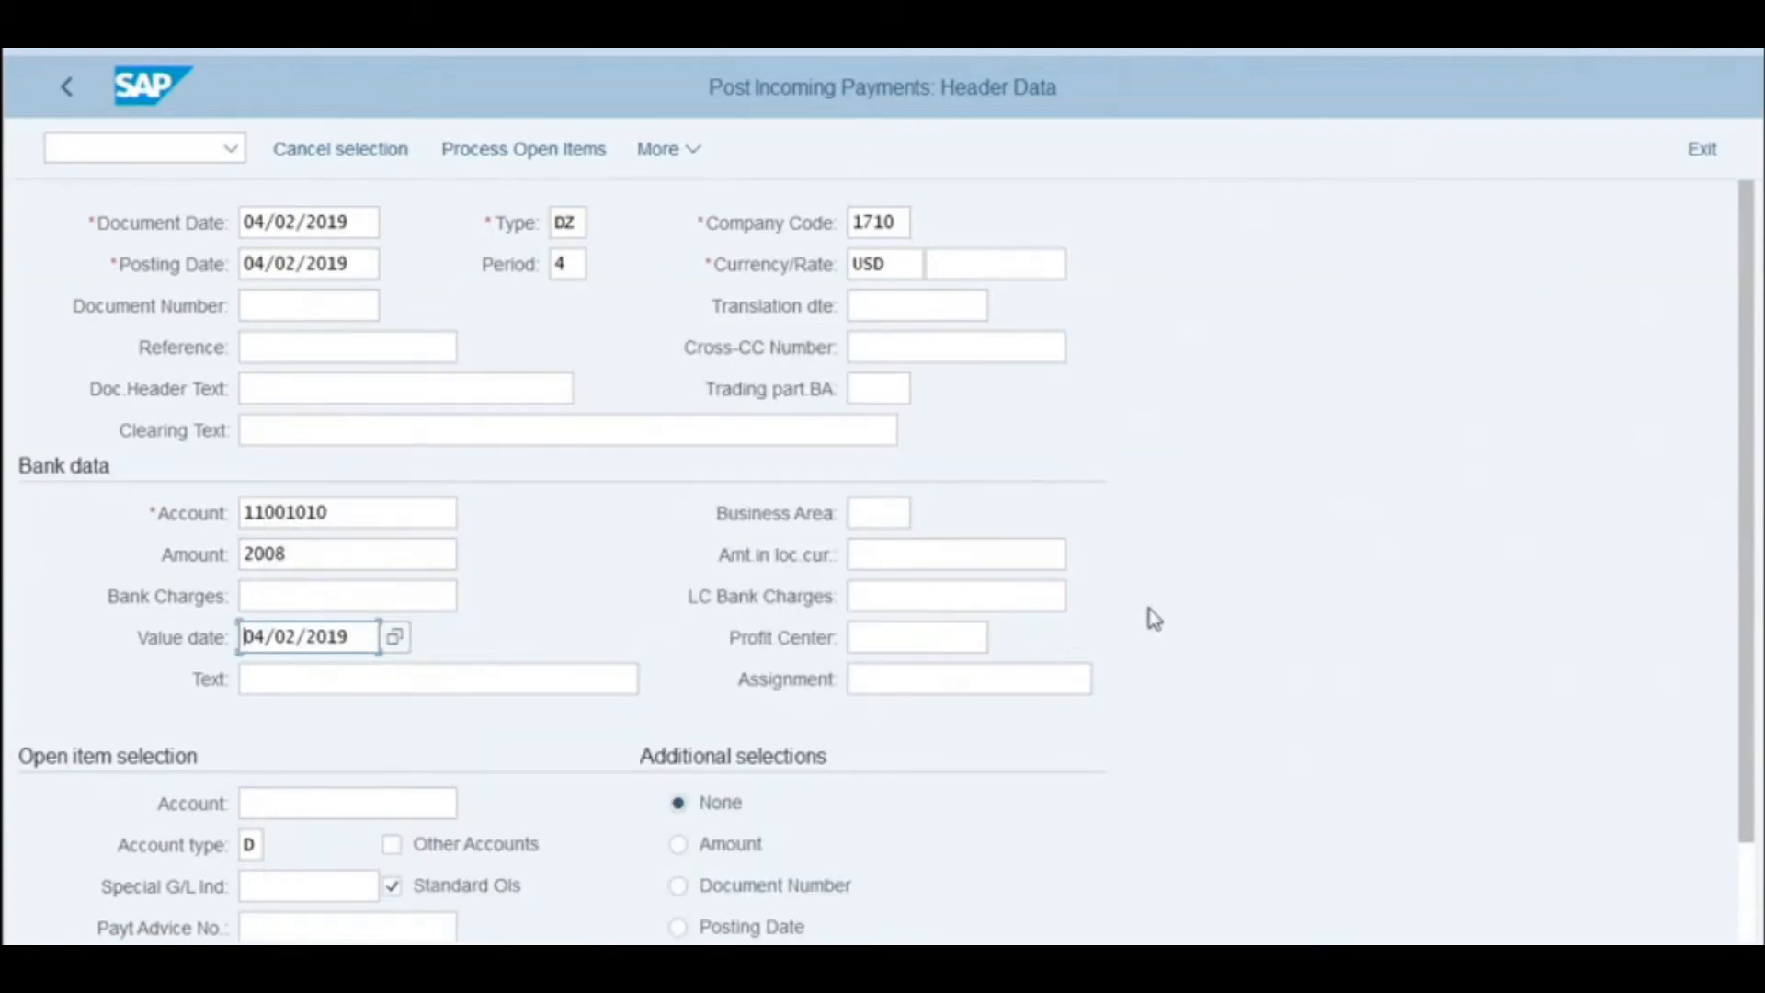
Enter the customer's account number in the open item selection and submit the payment header data.
{"action": "left_click_drag", "start_coordinate": [1744, 767], "coordinate": [1740, 916]}
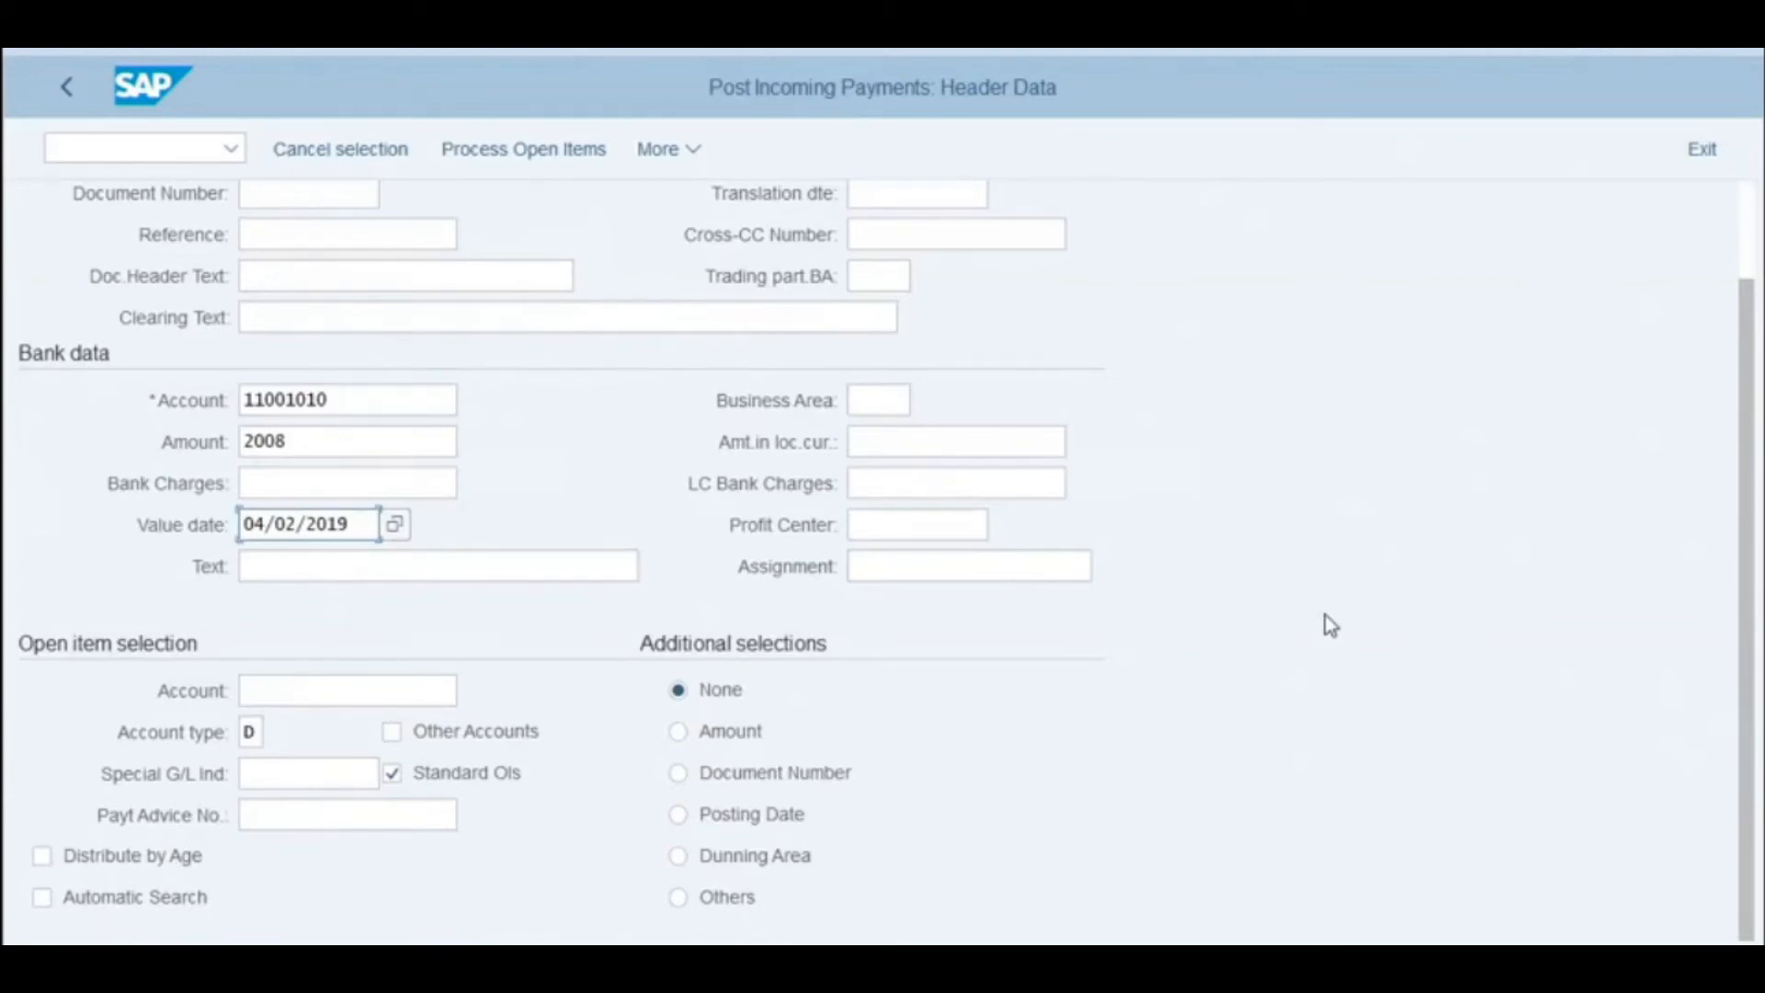
{"action": "left_click", "coordinate": [272, 692]}
{"action": "type", "text": "1710"}
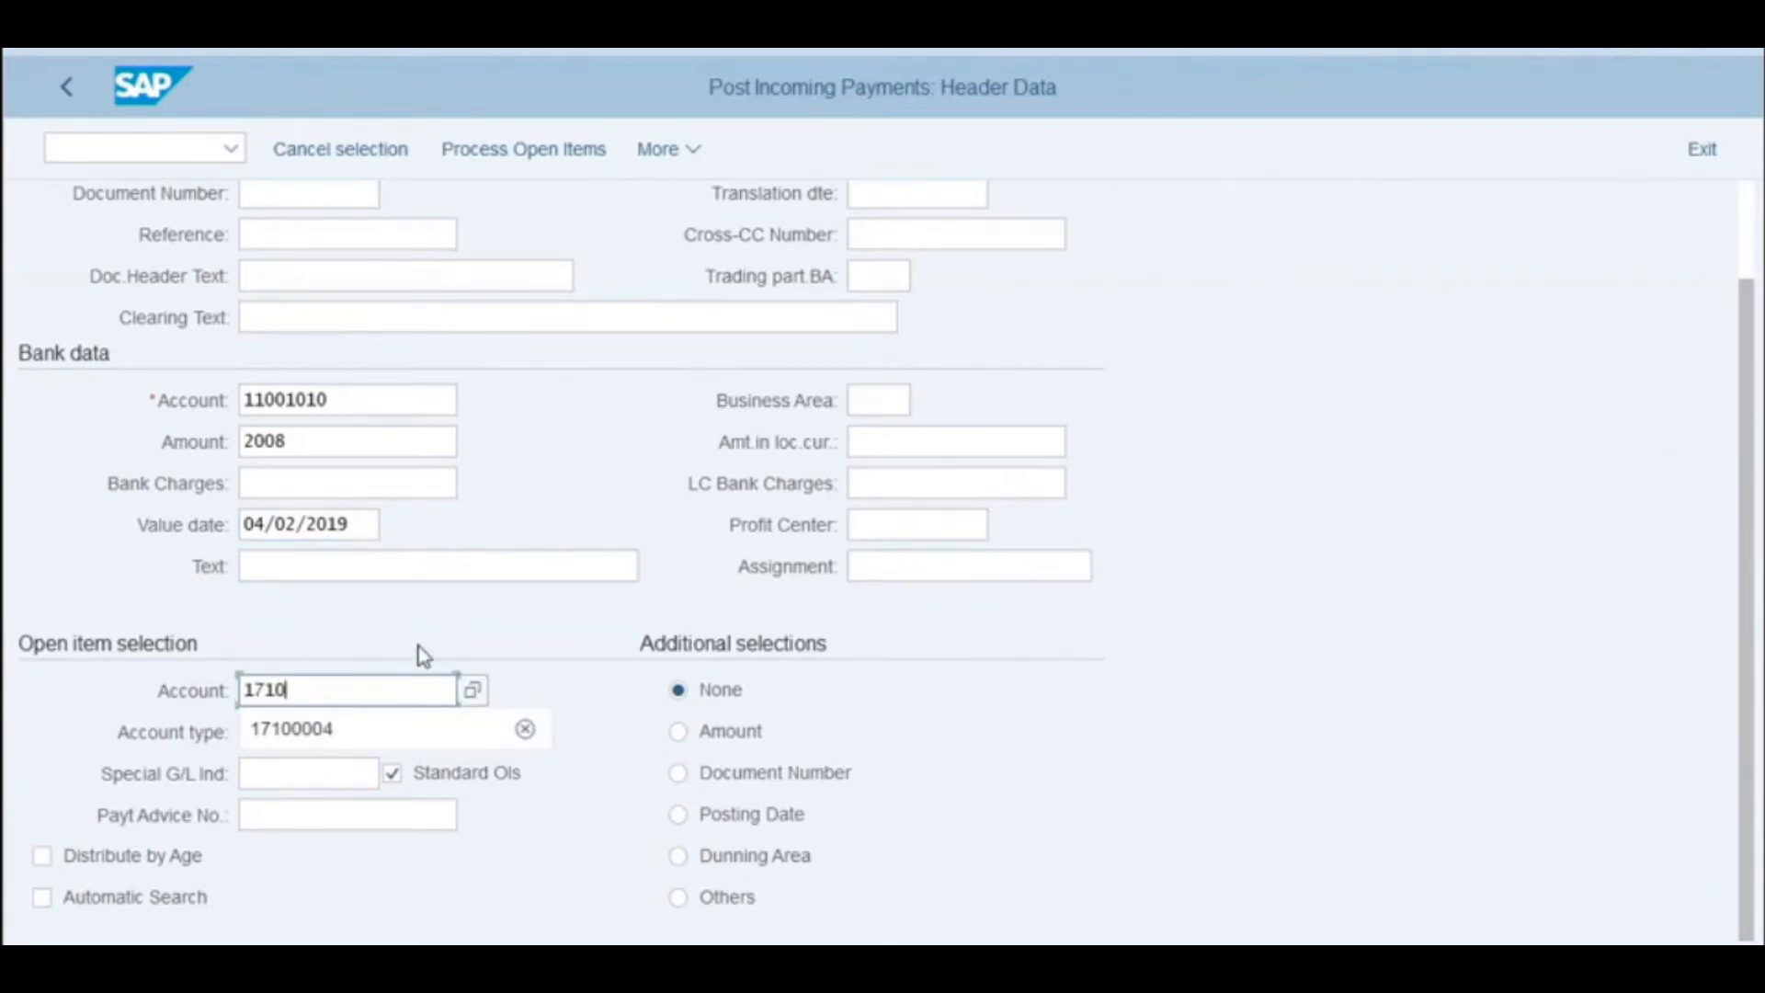
{"action": "type", "text": "0004"}
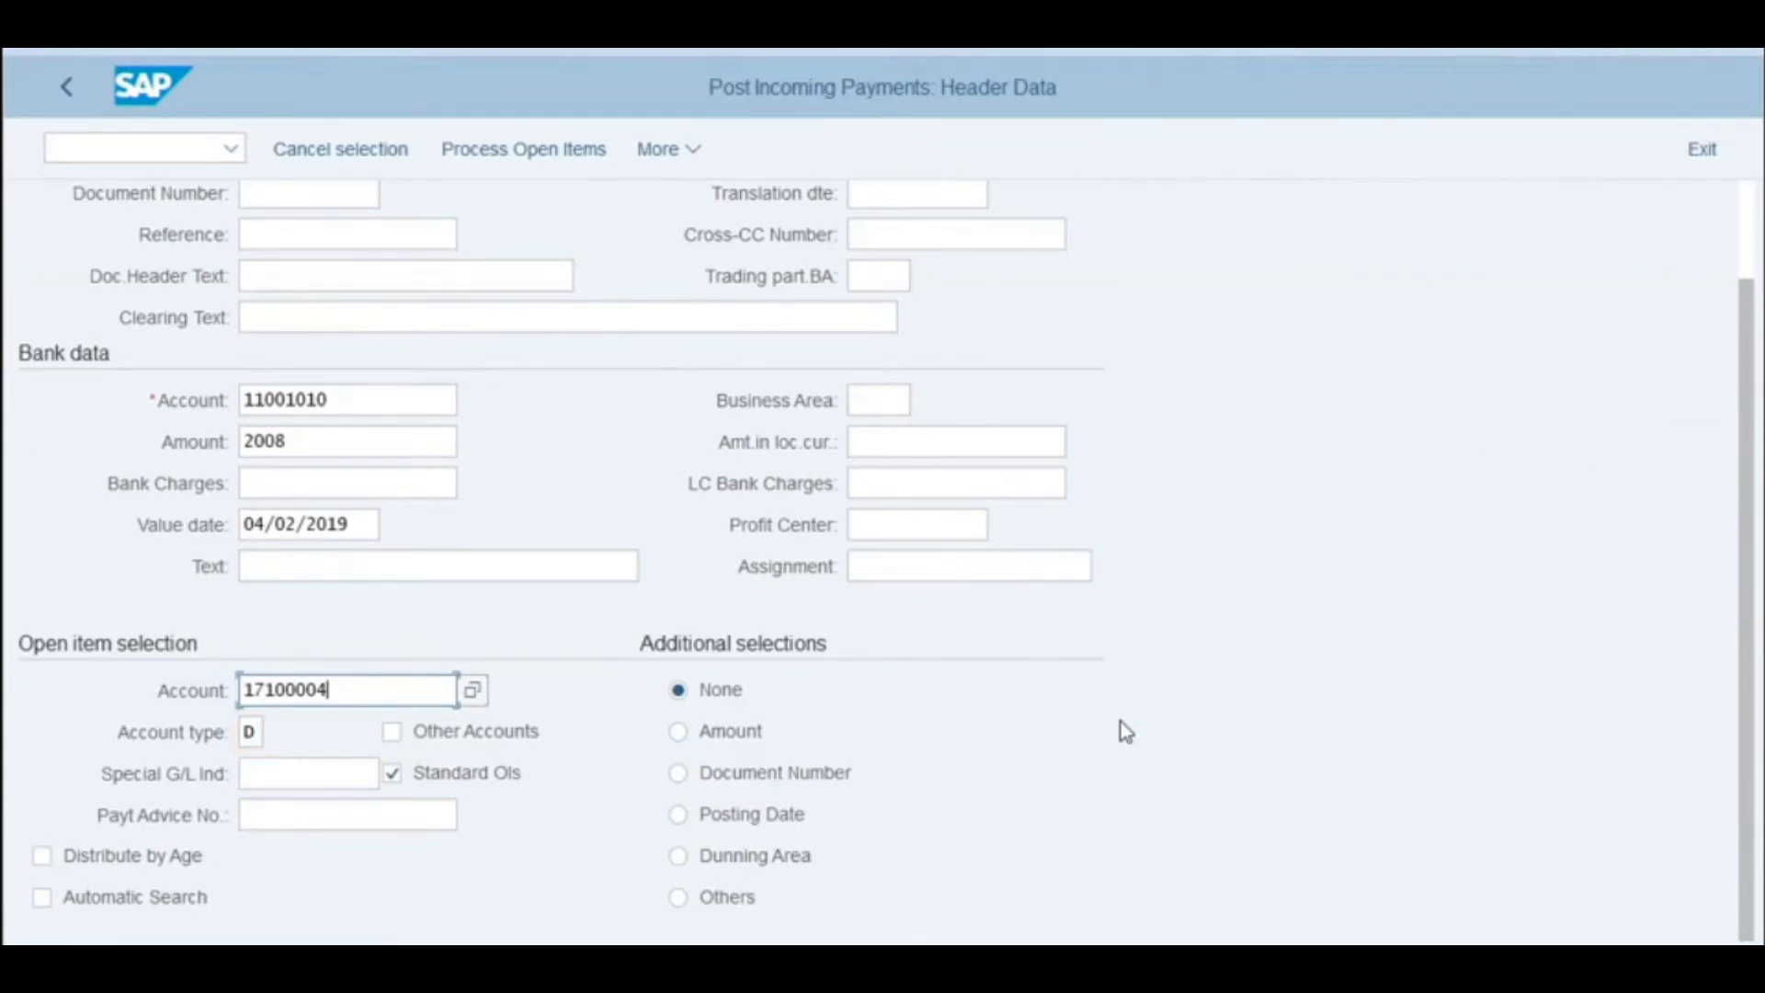
{"action": "key", "text": "Return"}
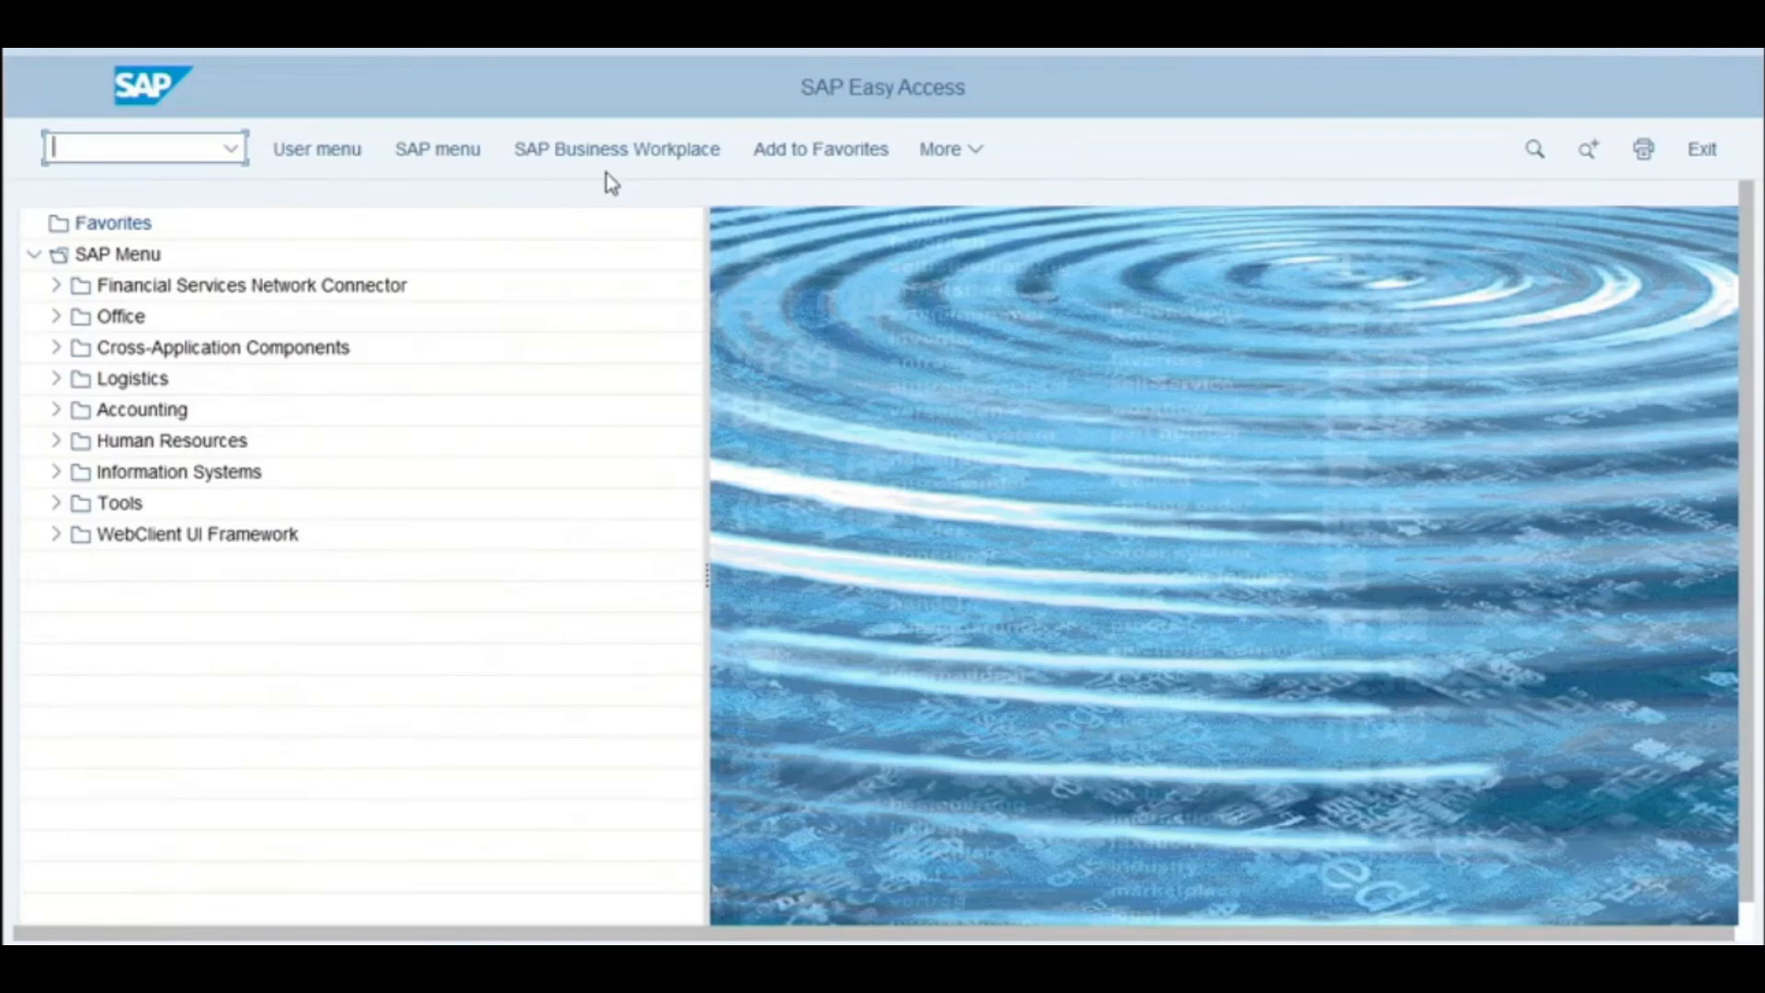
Start the customer line items report s_alr_87012197 and set its company code to 1710.
{"action": "type", "text": "s_alr_87012197"}
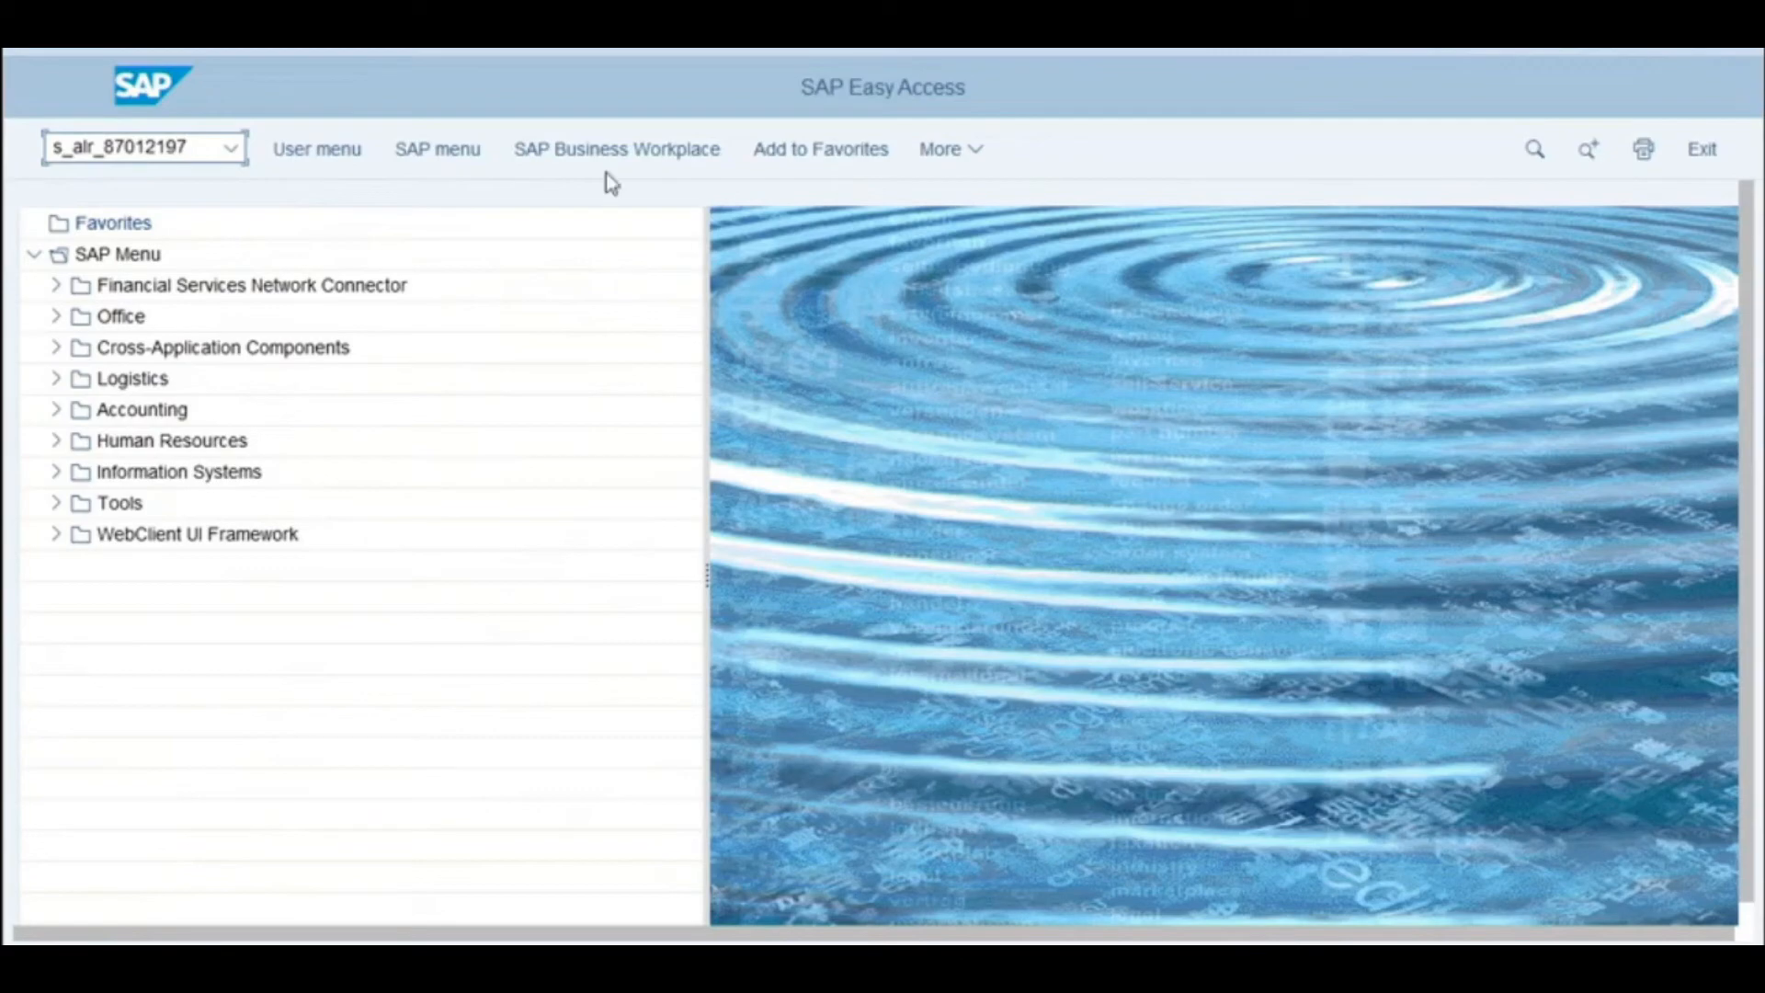
{"action": "key", "text": "Return"}
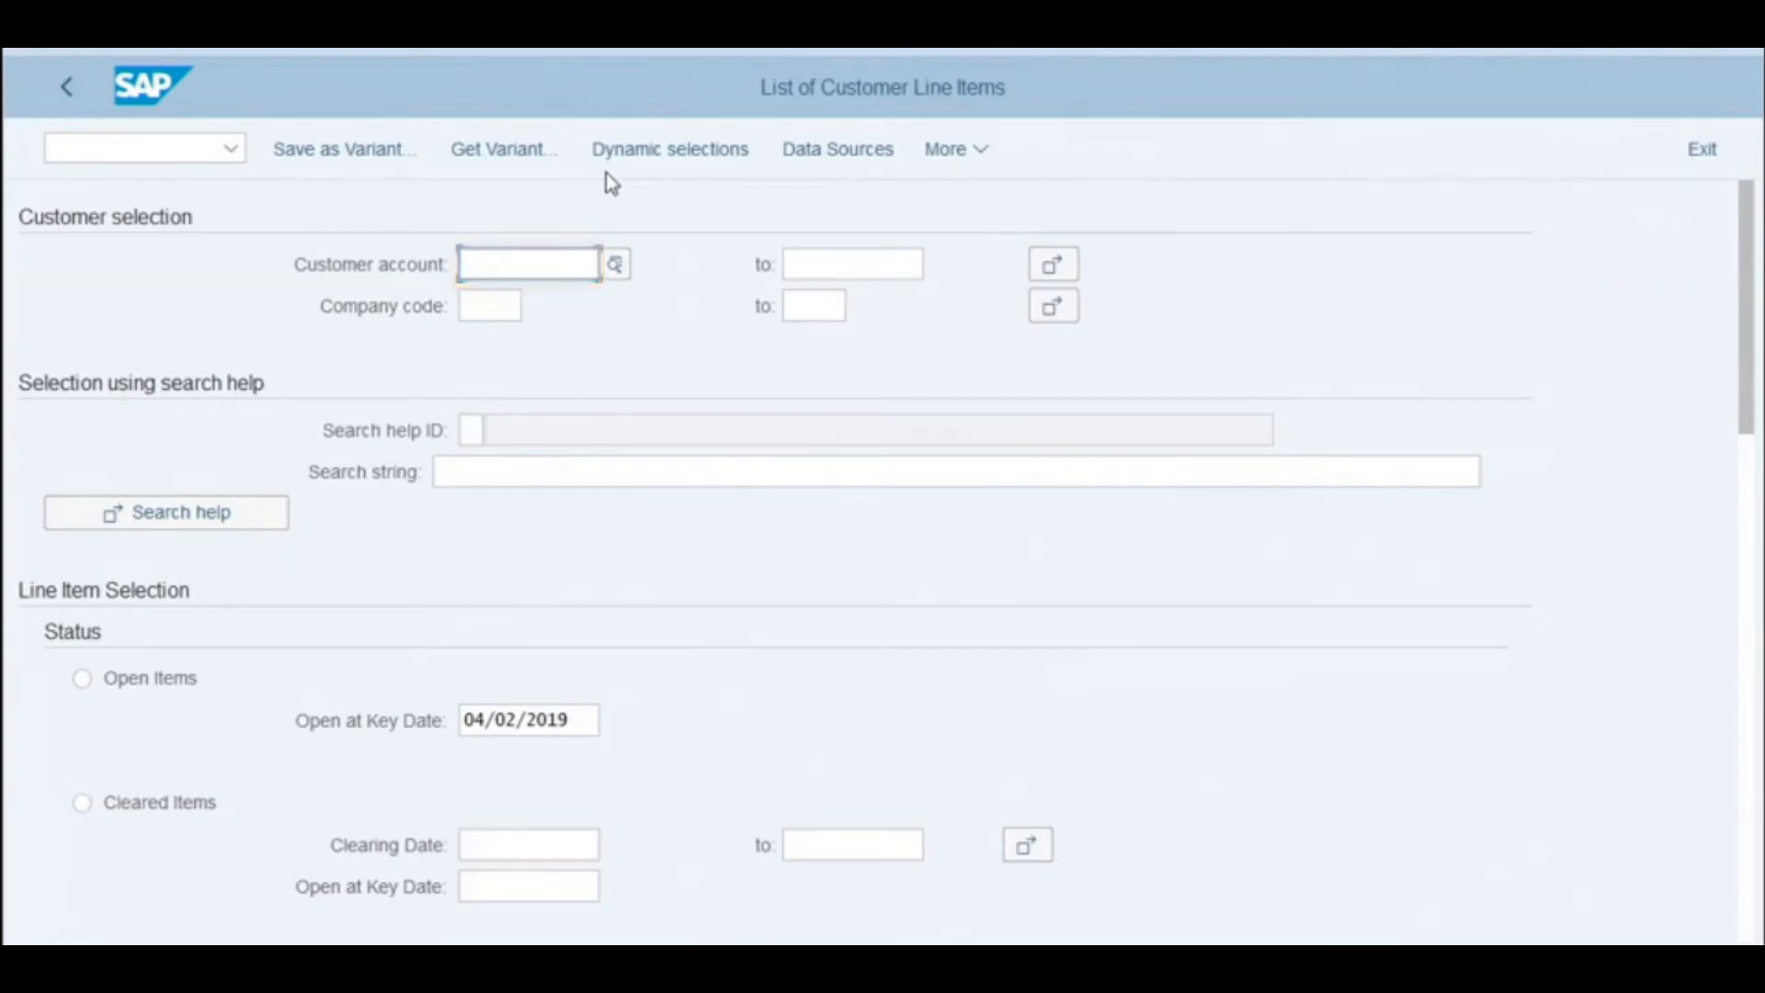
{"action": "left_click", "coordinate": [490, 306]}
{"action": "type", "text": "17"}
{"action": "type", "text": "10"}
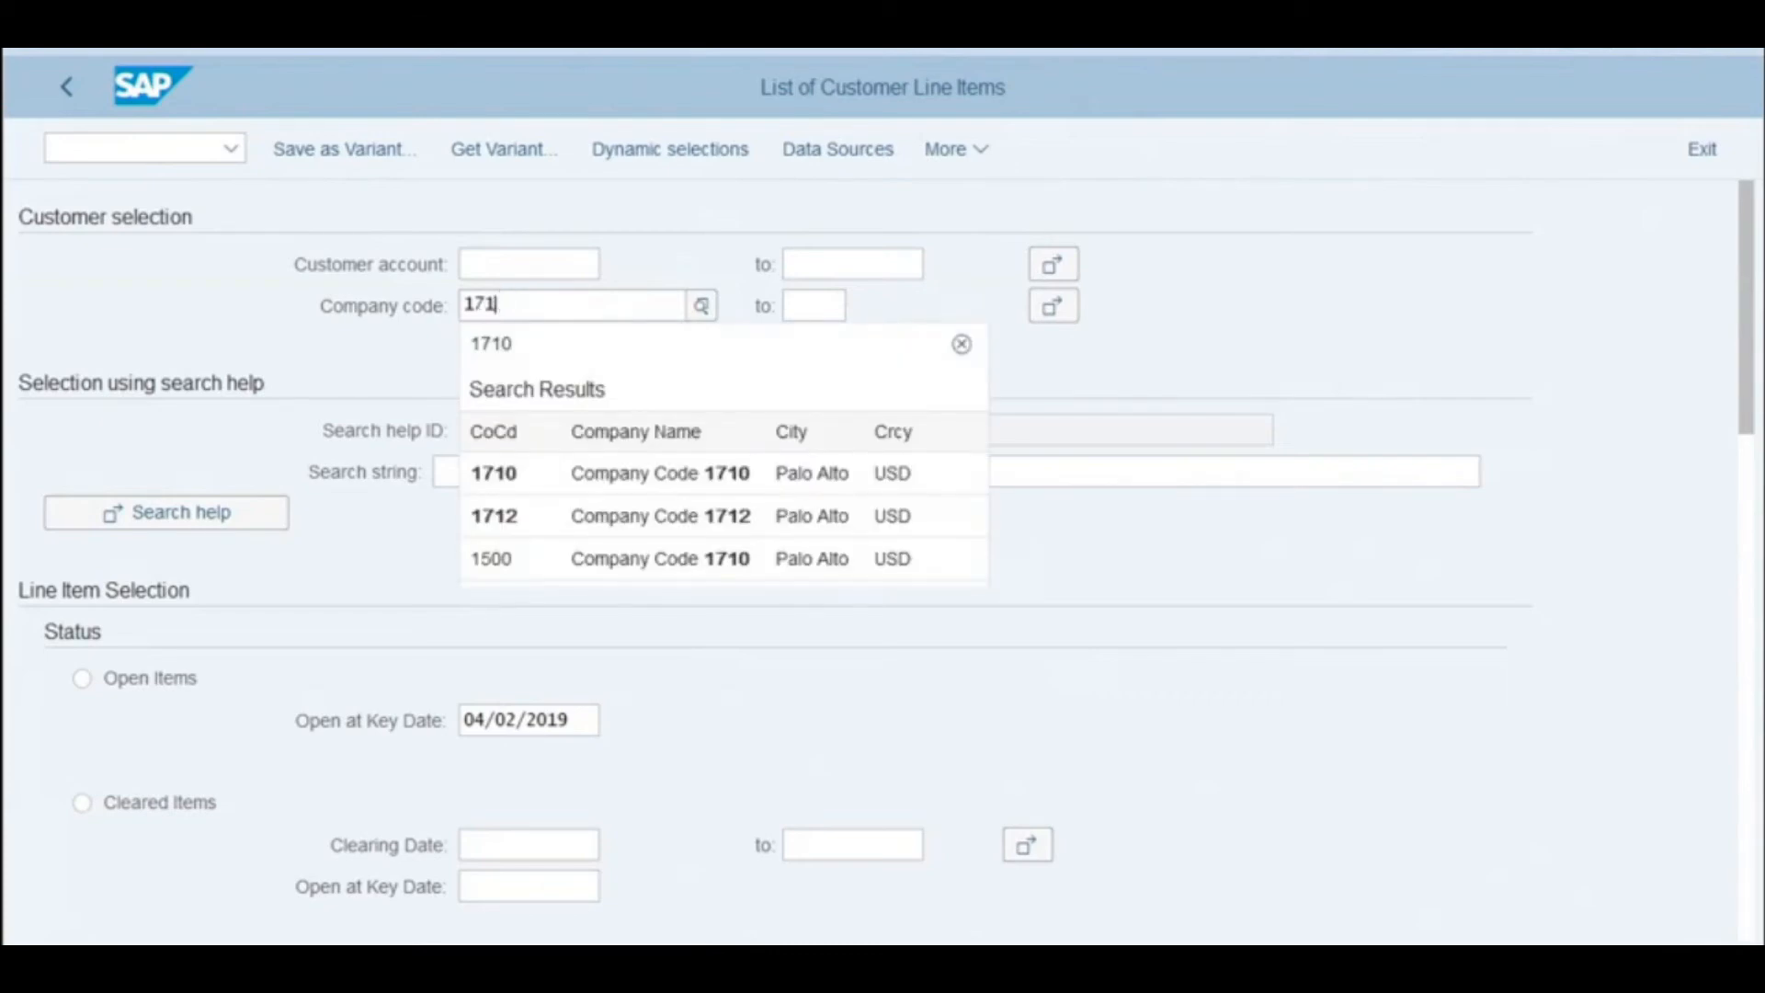
{"action": "left_click", "coordinate": [1206, 263]}
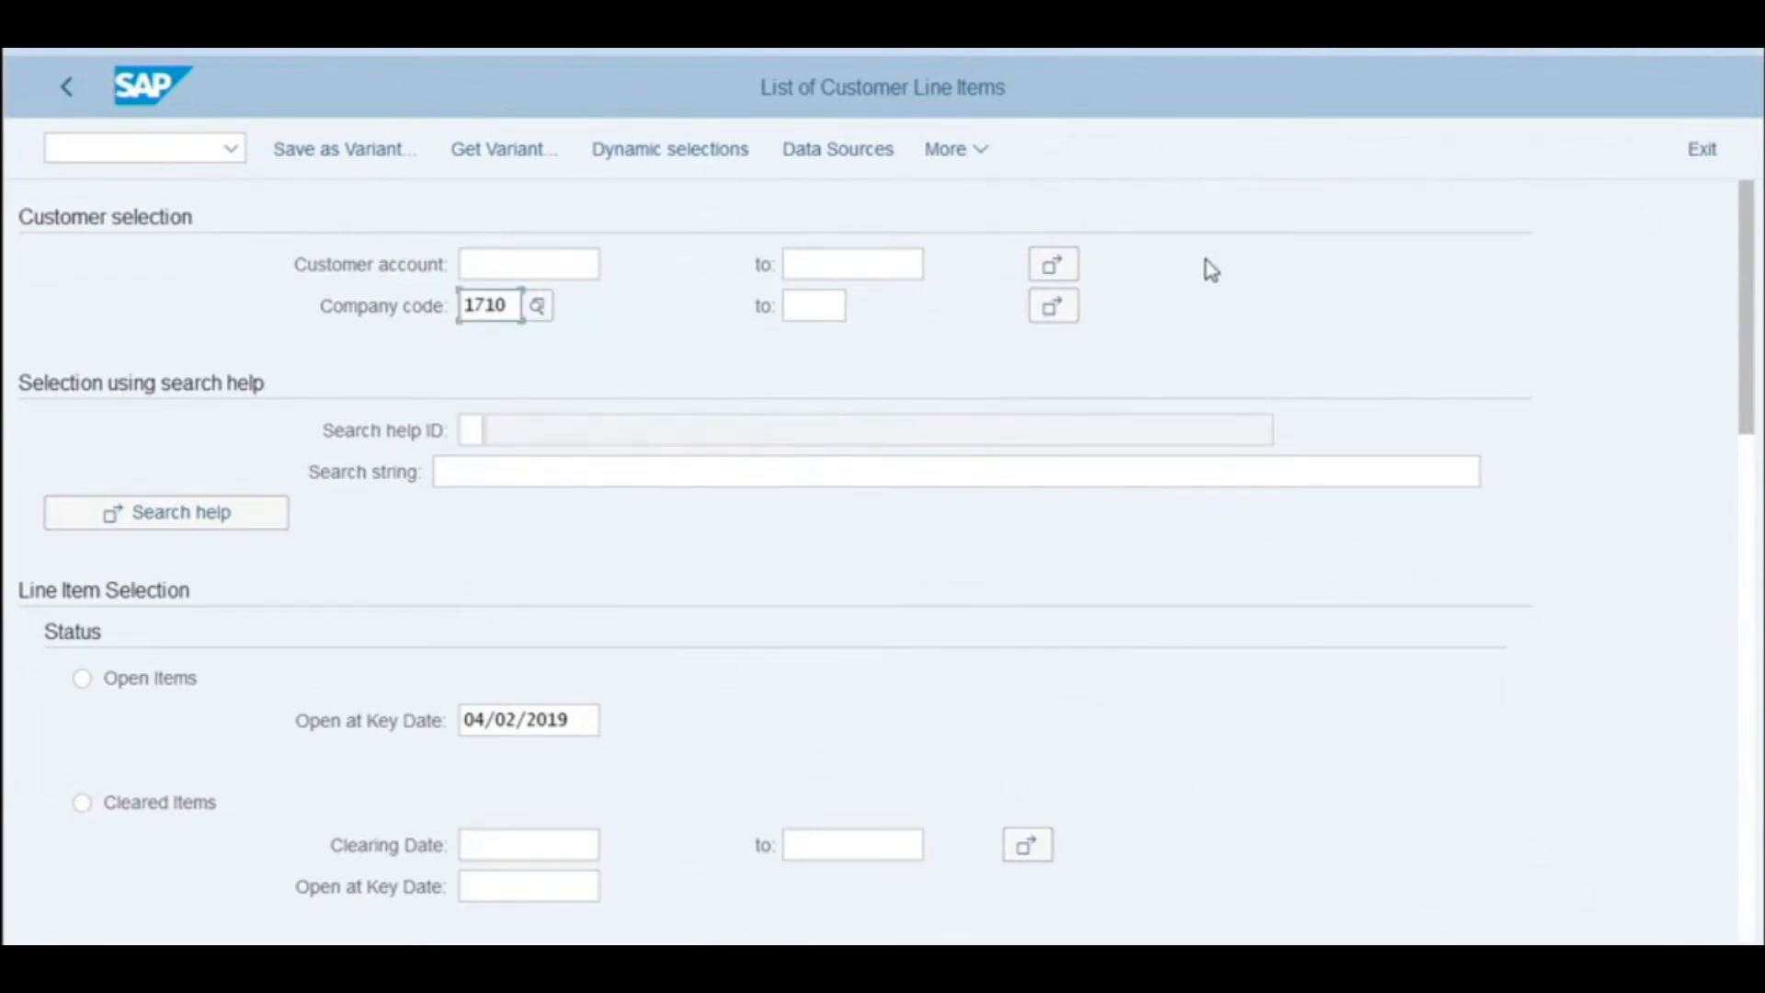
Restrict the line item selection to open items and run the report with layout jv.
{"action": "scroll", "coordinate": [1751, 331], "scroll_direction": "down", "scroll_amount": 4}
{"action": "left_click_drag", "start_coordinate": [1763, 471], "coordinate": [1764, 478]}
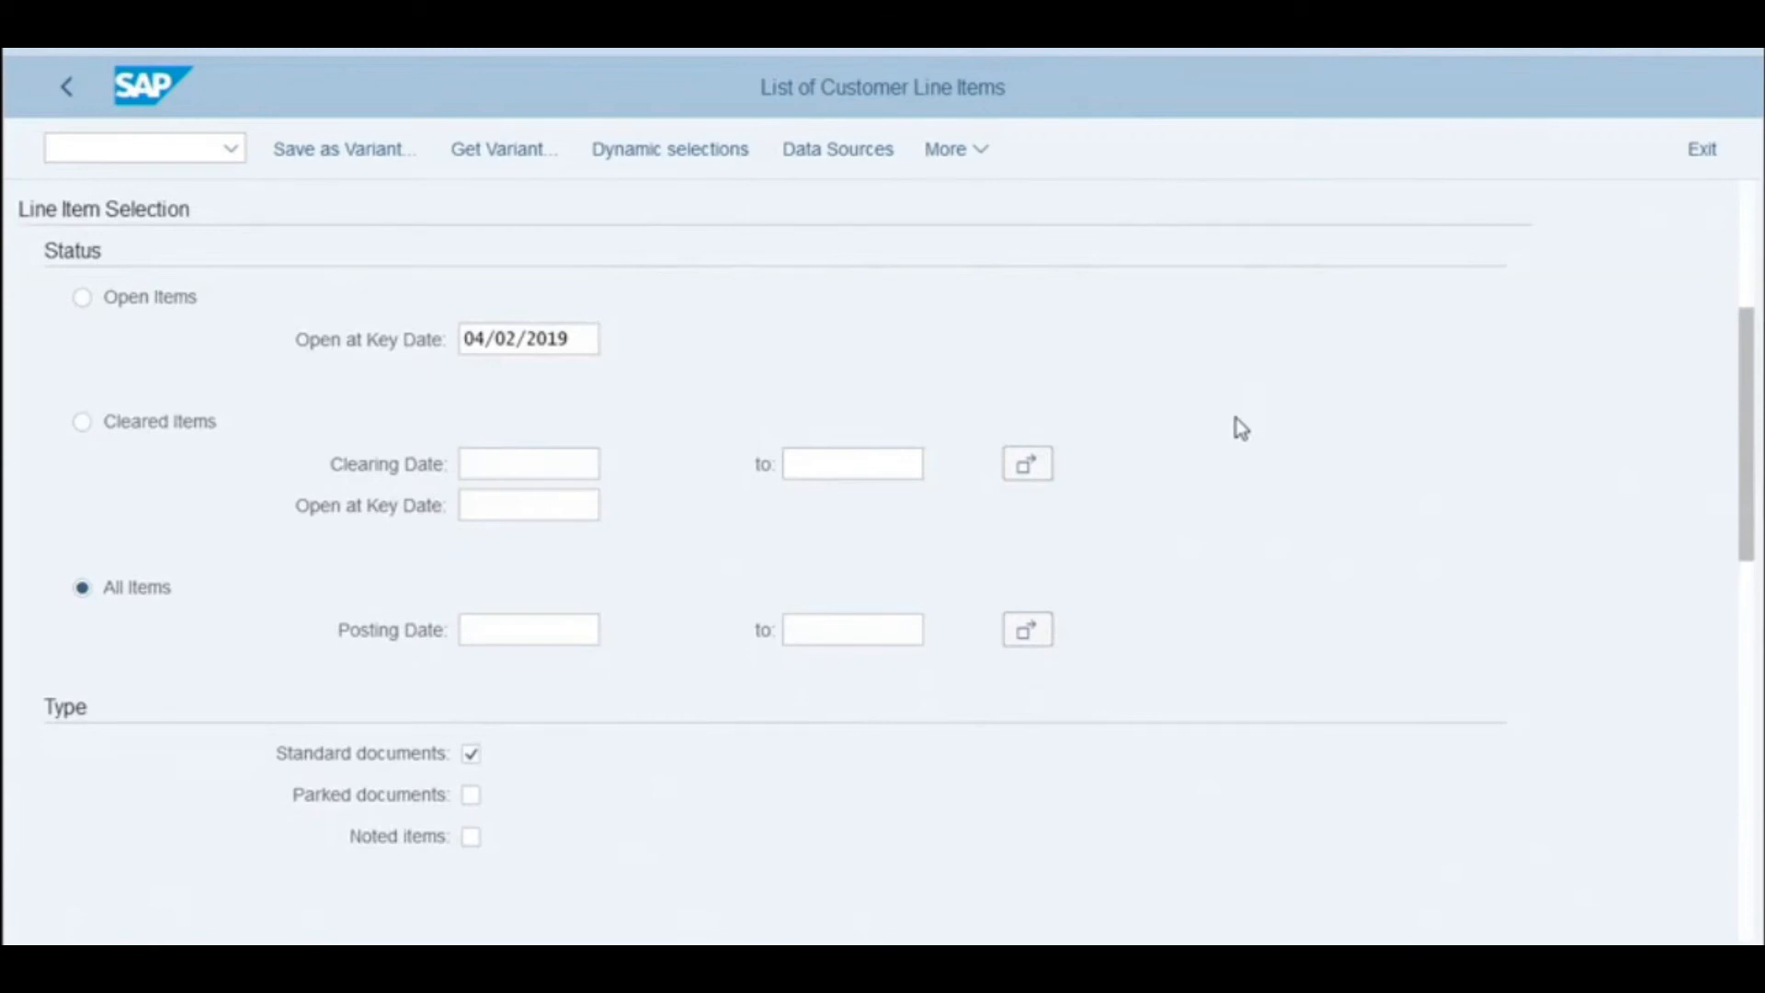
{"action": "left_click", "coordinate": [124, 303]}
{"action": "left_click_drag", "start_coordinate": [1753, 504], "coordinate": [1753, 884]}
{"action": "left_click", "coordinate": [509, 905]}
{"action": "type", "text": "jv"}
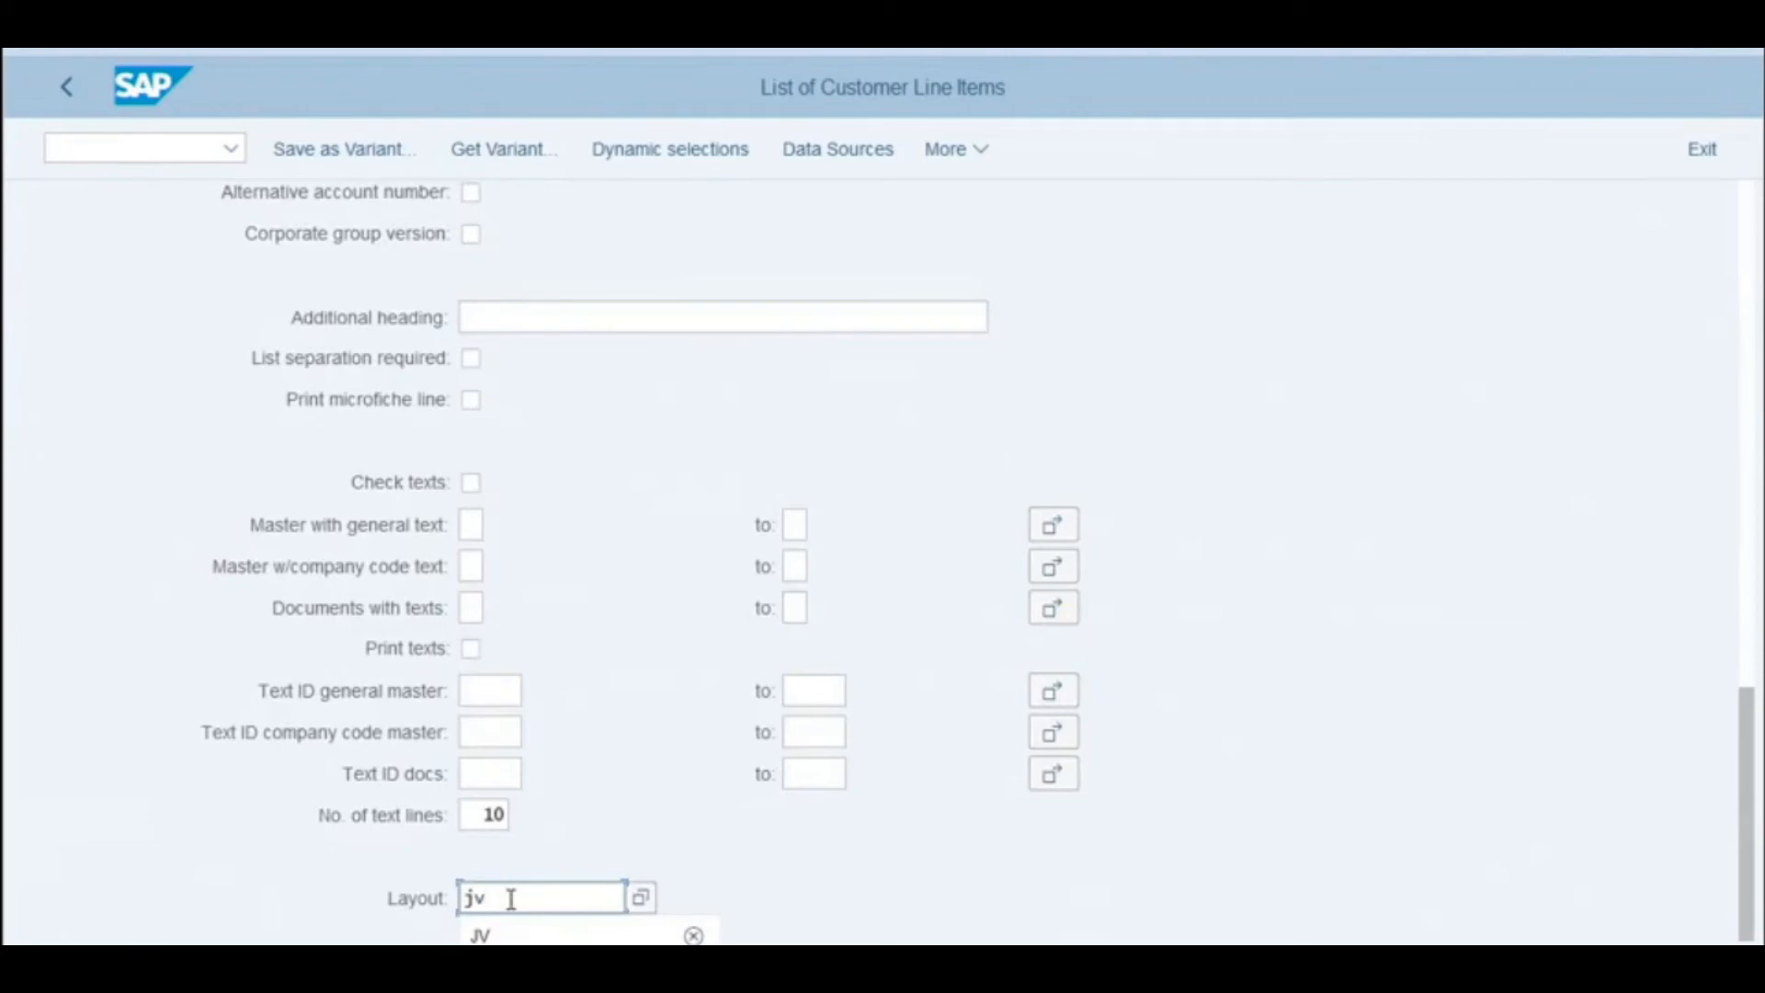
{"action": "left_click", "coordinate": [682, 853]}
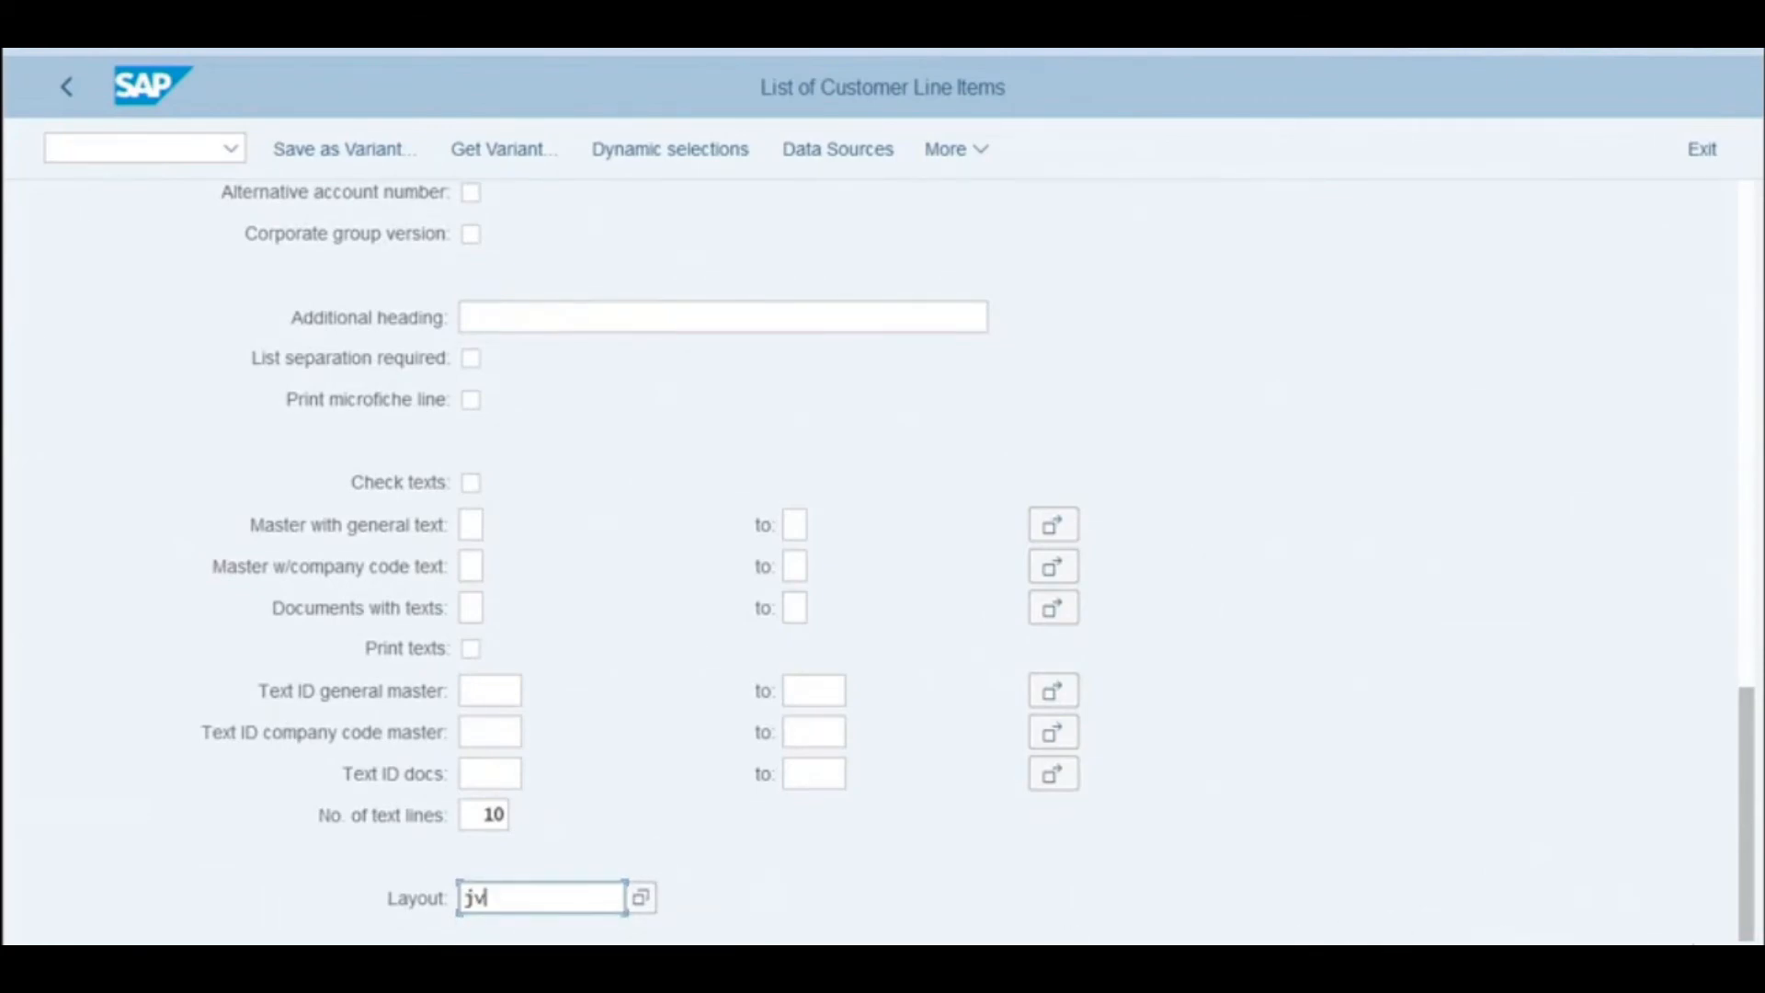
{"action": "left_click", "coordinate": [1697, 964]}
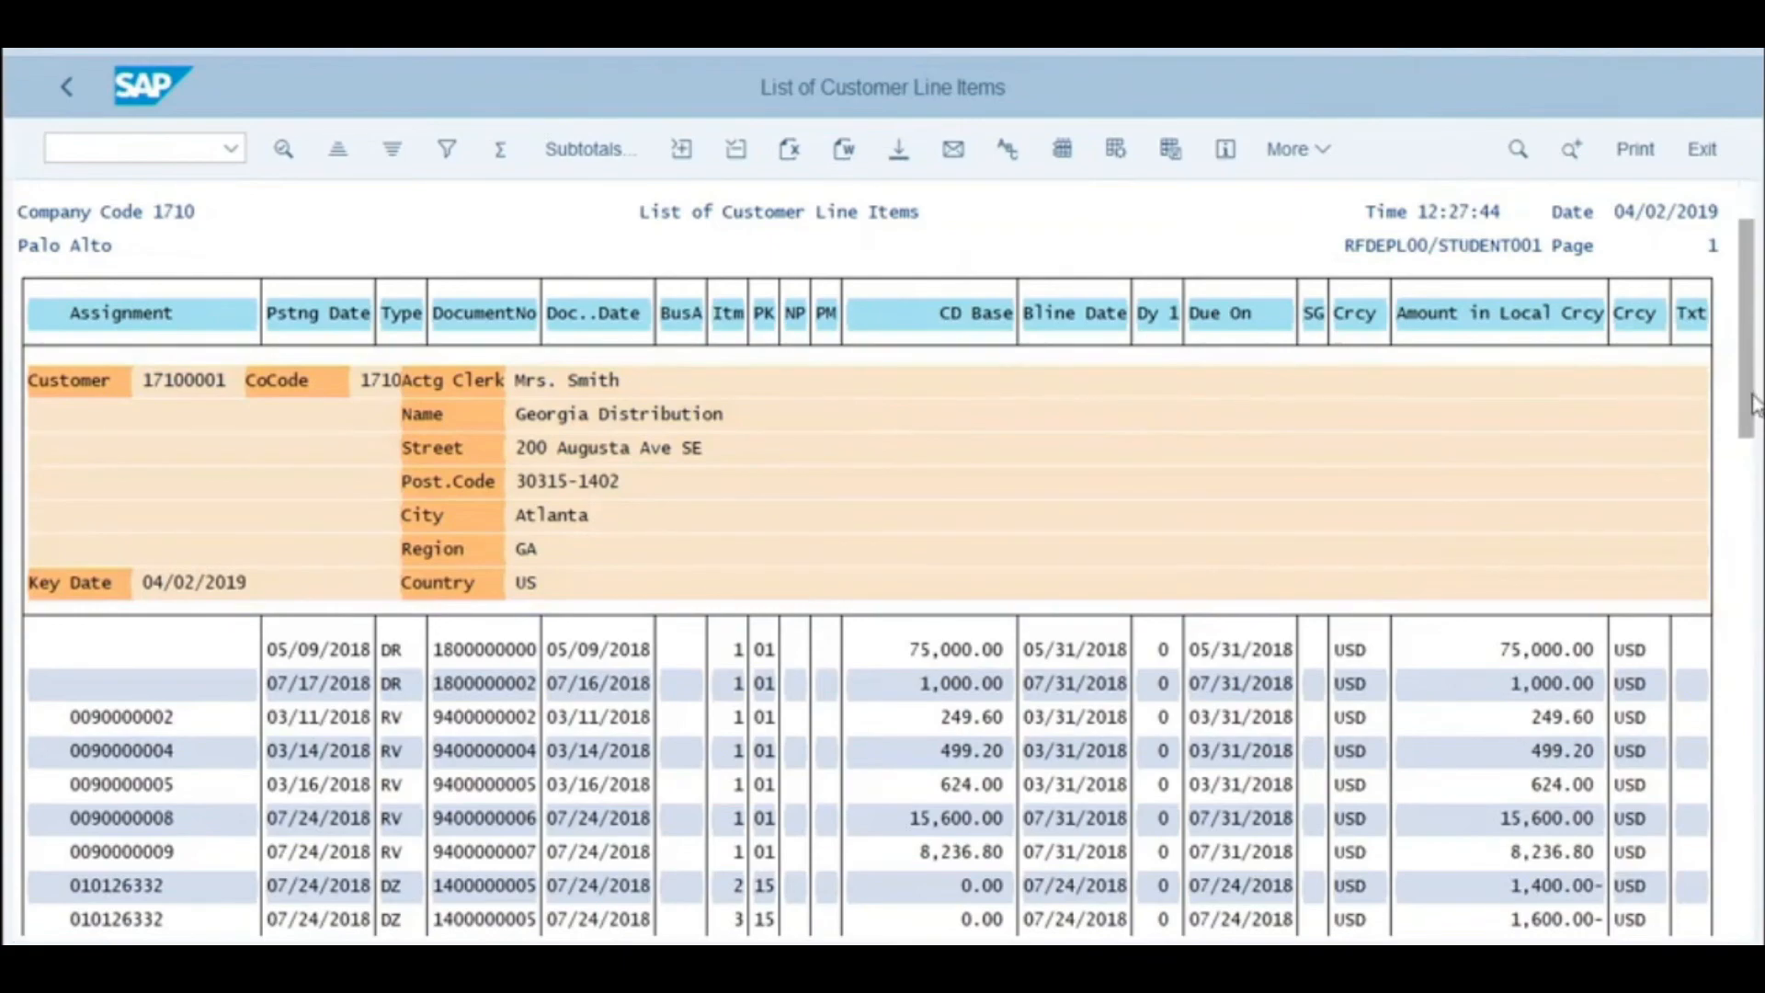
Examine the listed customer line items through to the final totals, and exit the report.
{"action": "scroll", "coordinate": [1524, 487], "scroll_direction": "down", "scroll_amount": 1}
{"action": "scroll", "coordinate": [1083, 501], "scroll_direction": "down", "scroll_amount": 1}
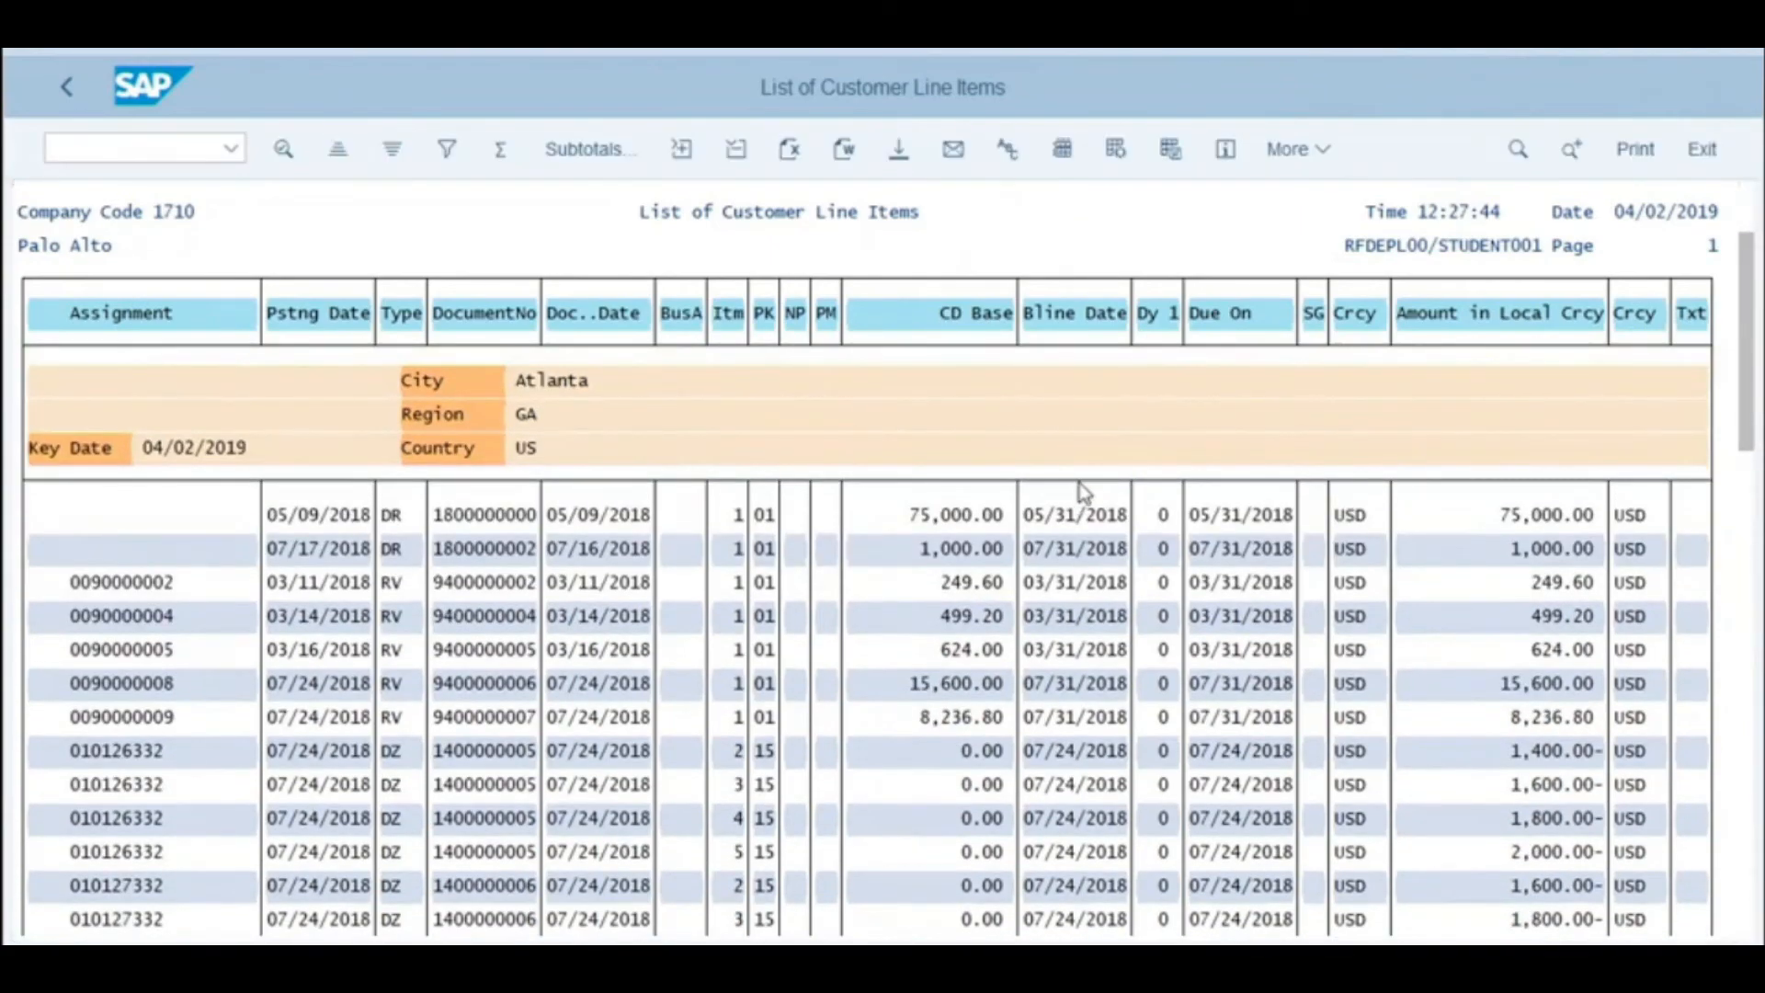
{"action": "scroll", "coordinate": [1079, 488], "scroll_direction": "down", "scroll_amount": 1}
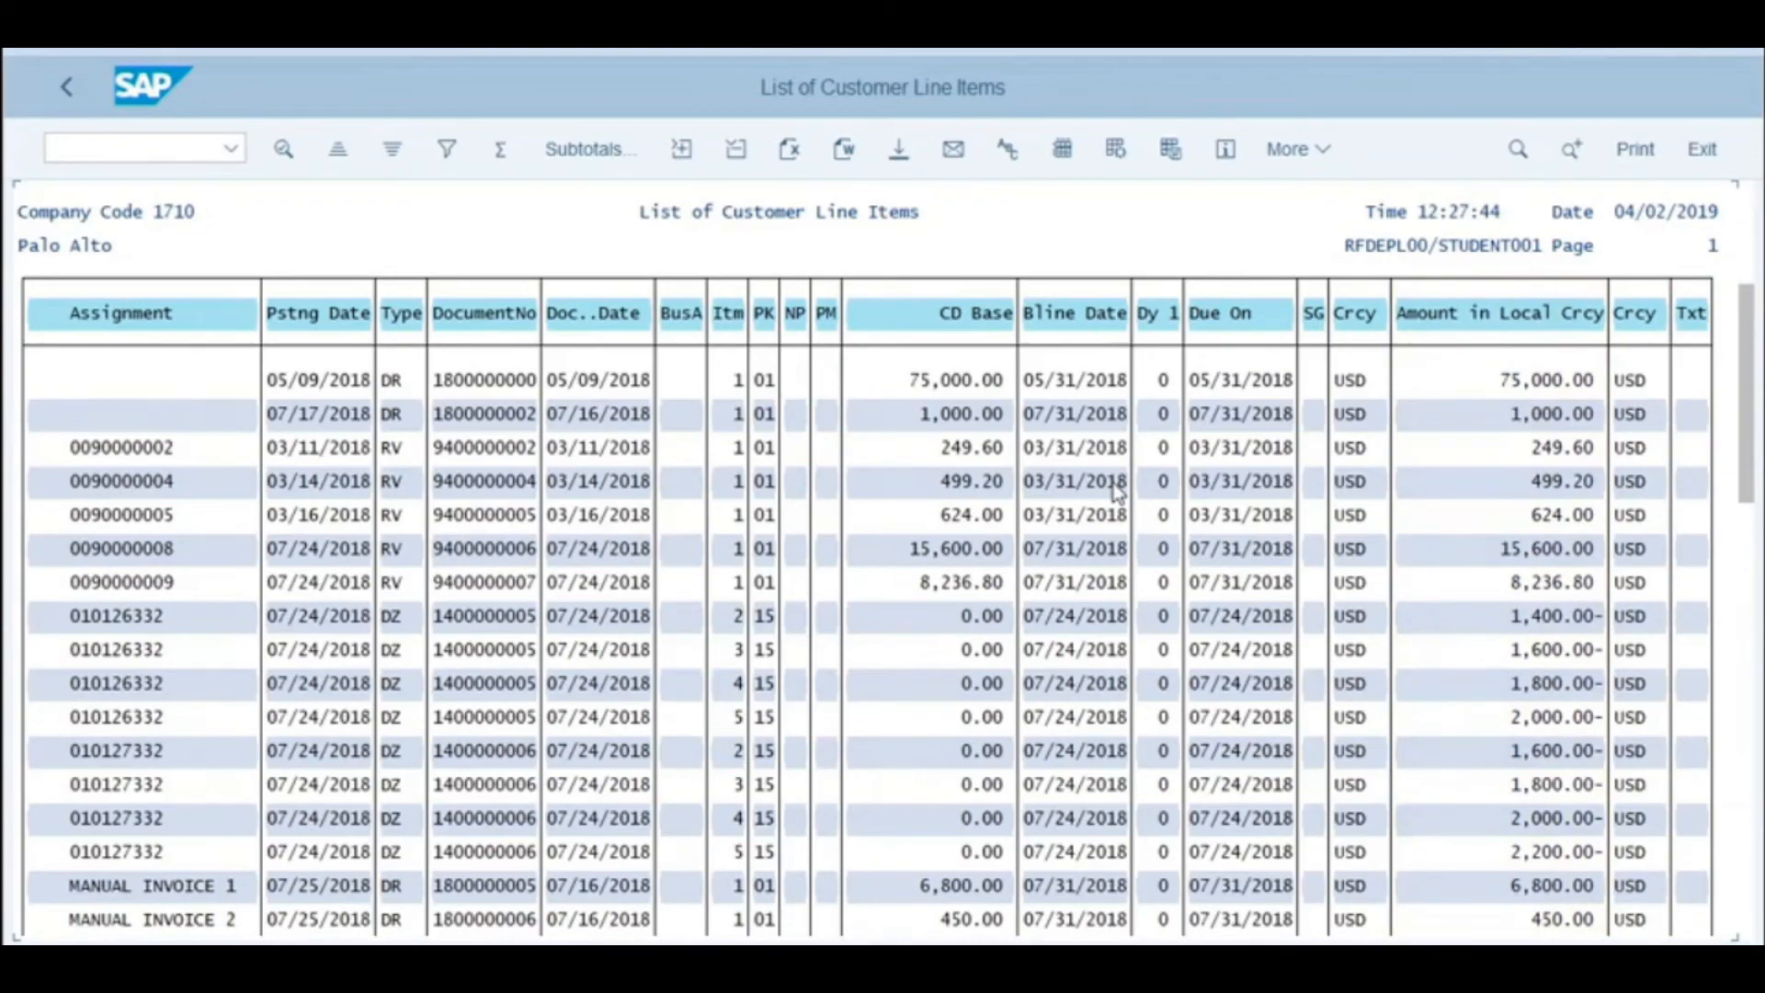
{"action": "scroll", "coordinate": [1029, 565], "scroll_direction": "down", "scroll_amount": 1}
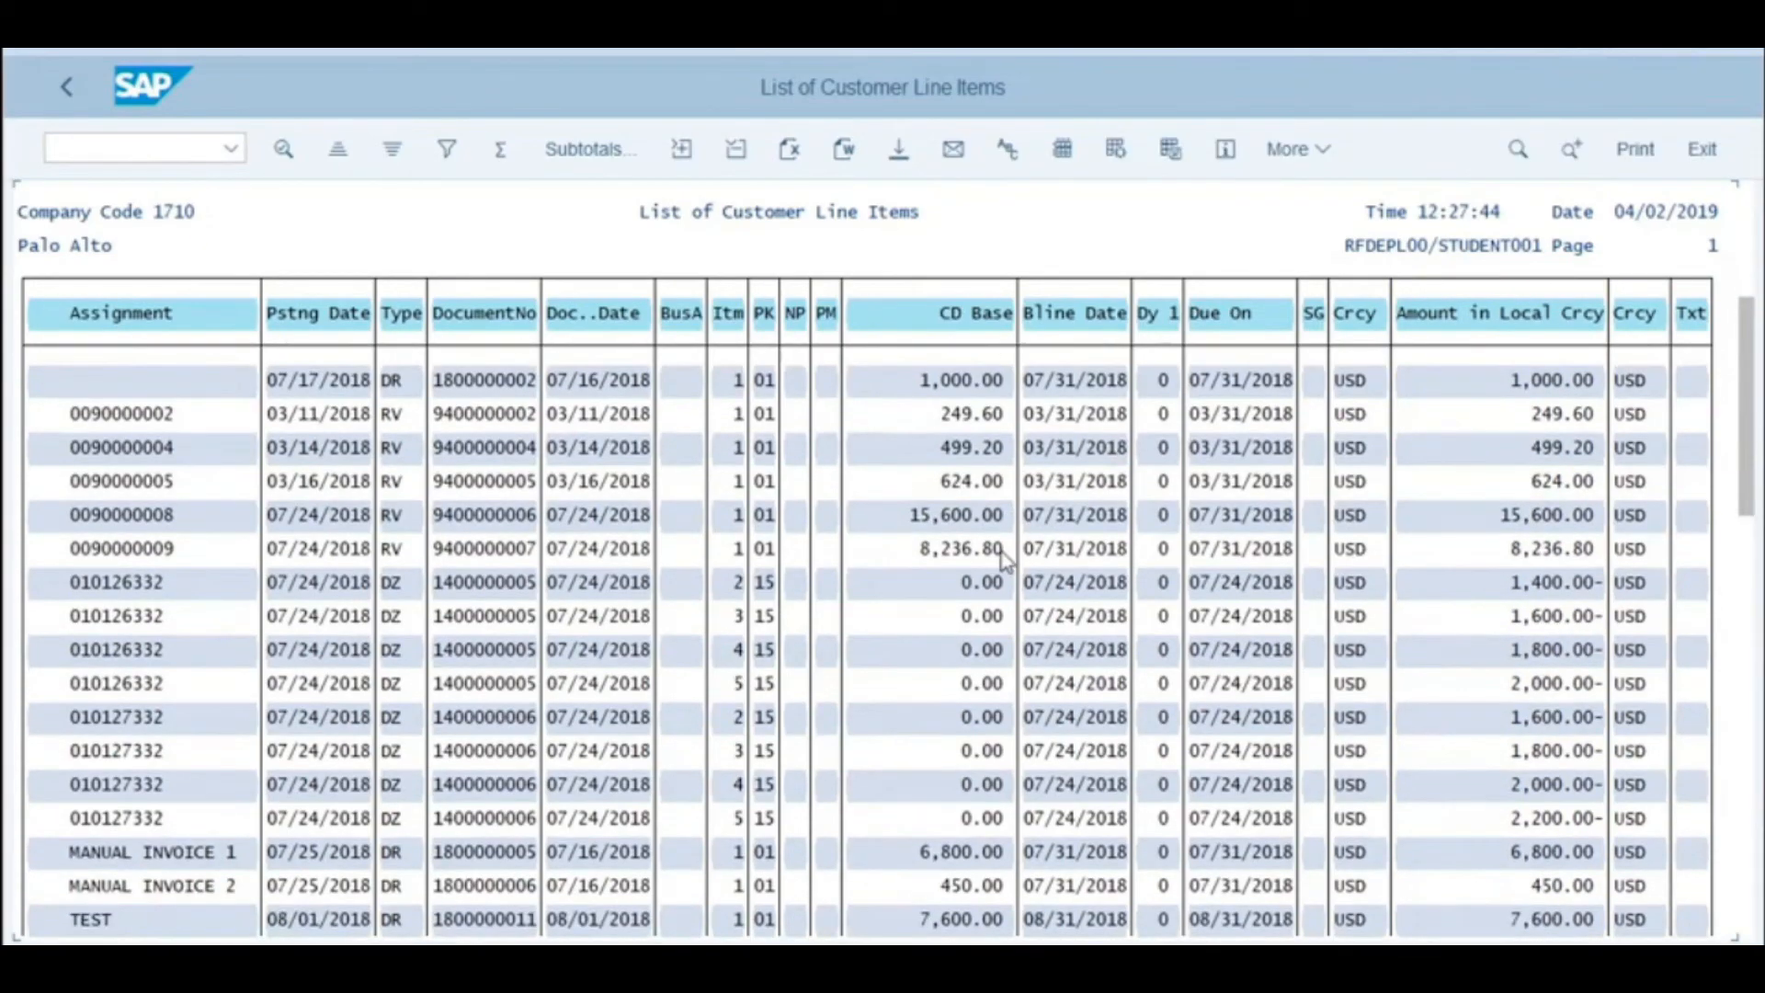
{"action": "scroll", "coordinate": [1002, 565], "scroll_direction": "down", "scroll_amount": 1}
{"action": "scroll", "coordinate": [988, 577], "scroll_direction": "down", "scroll_amount": 3}
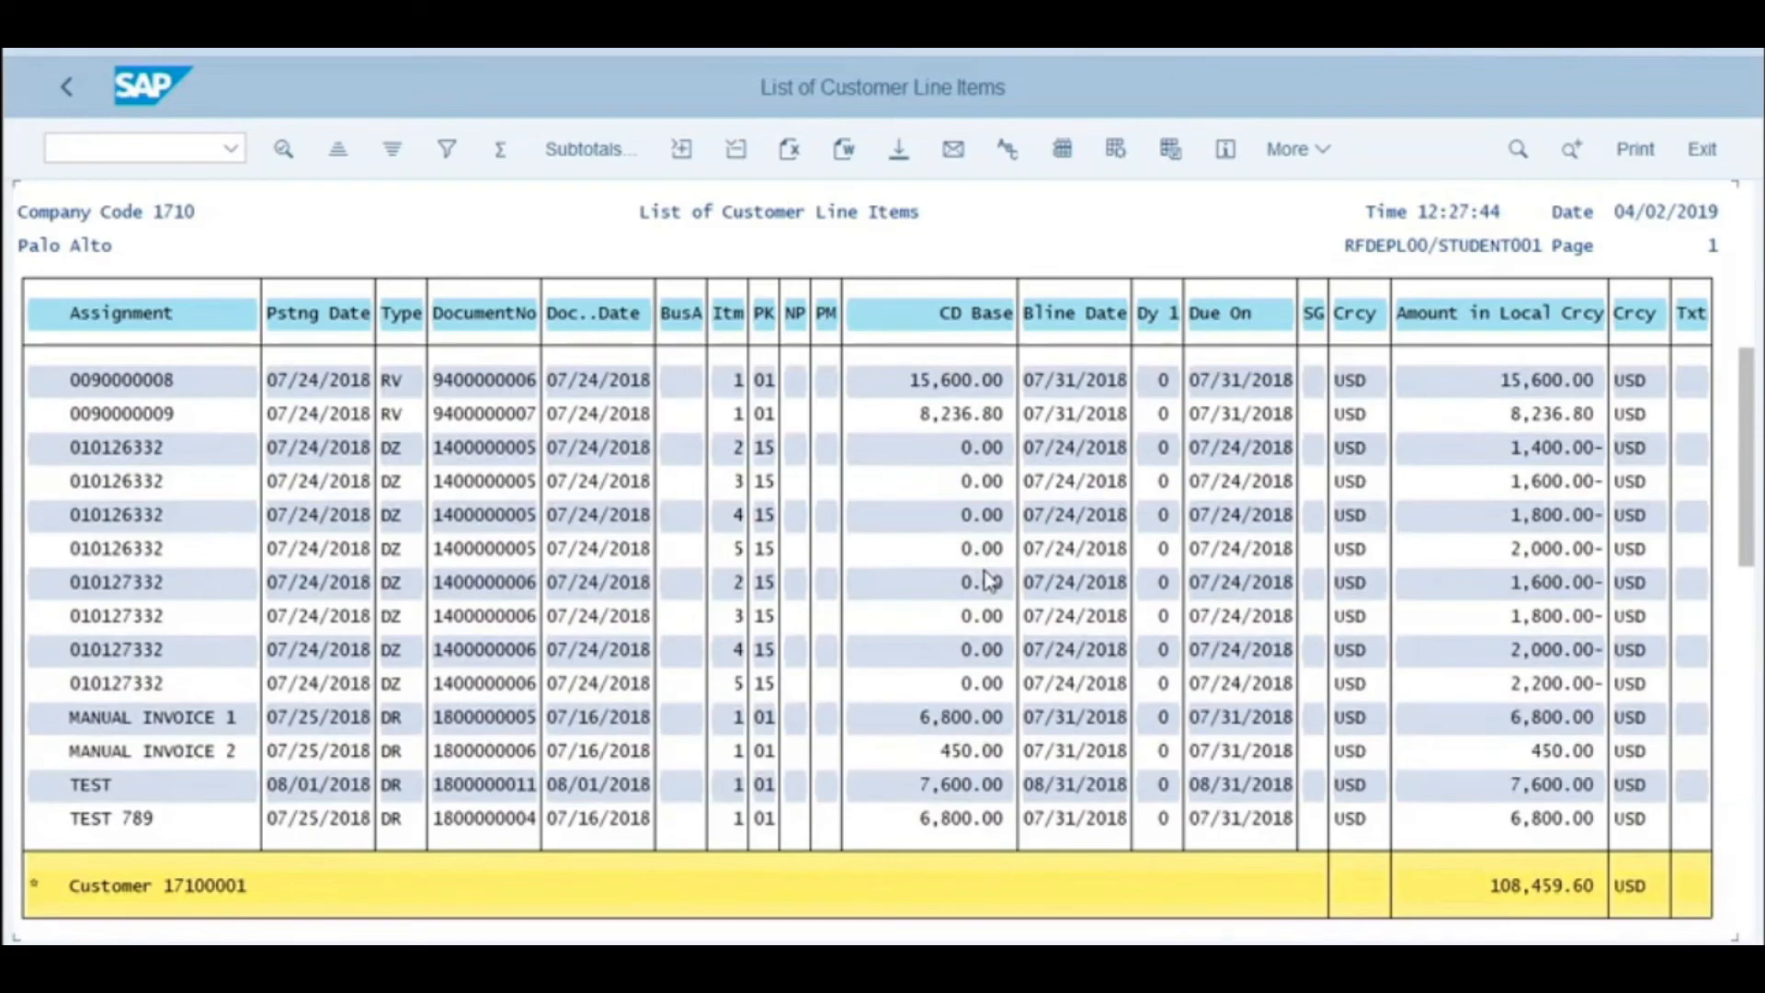
{"action": "left_click_drag", "start_coordinate": [1744, 450], "coordinate": [1740, 878]}
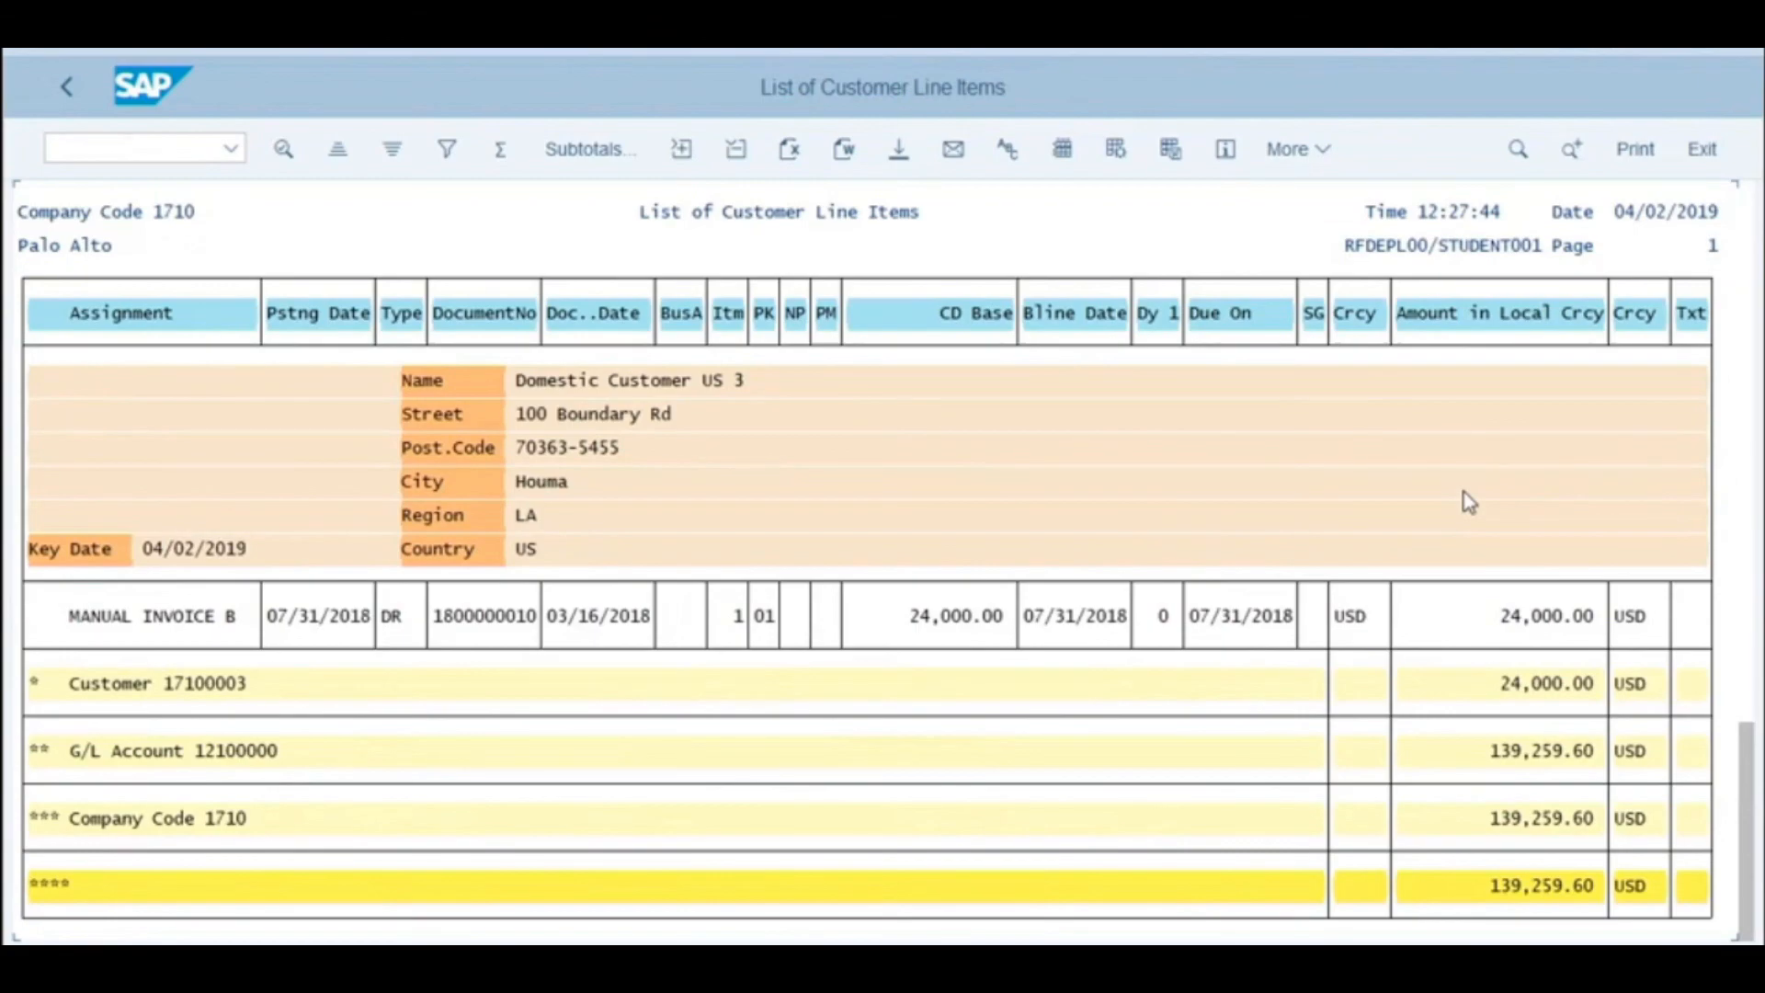
{"action": "left_click", "coordinate": [1704, 149]}
{"action": "left_click", "coordinate": [1705, 153]}
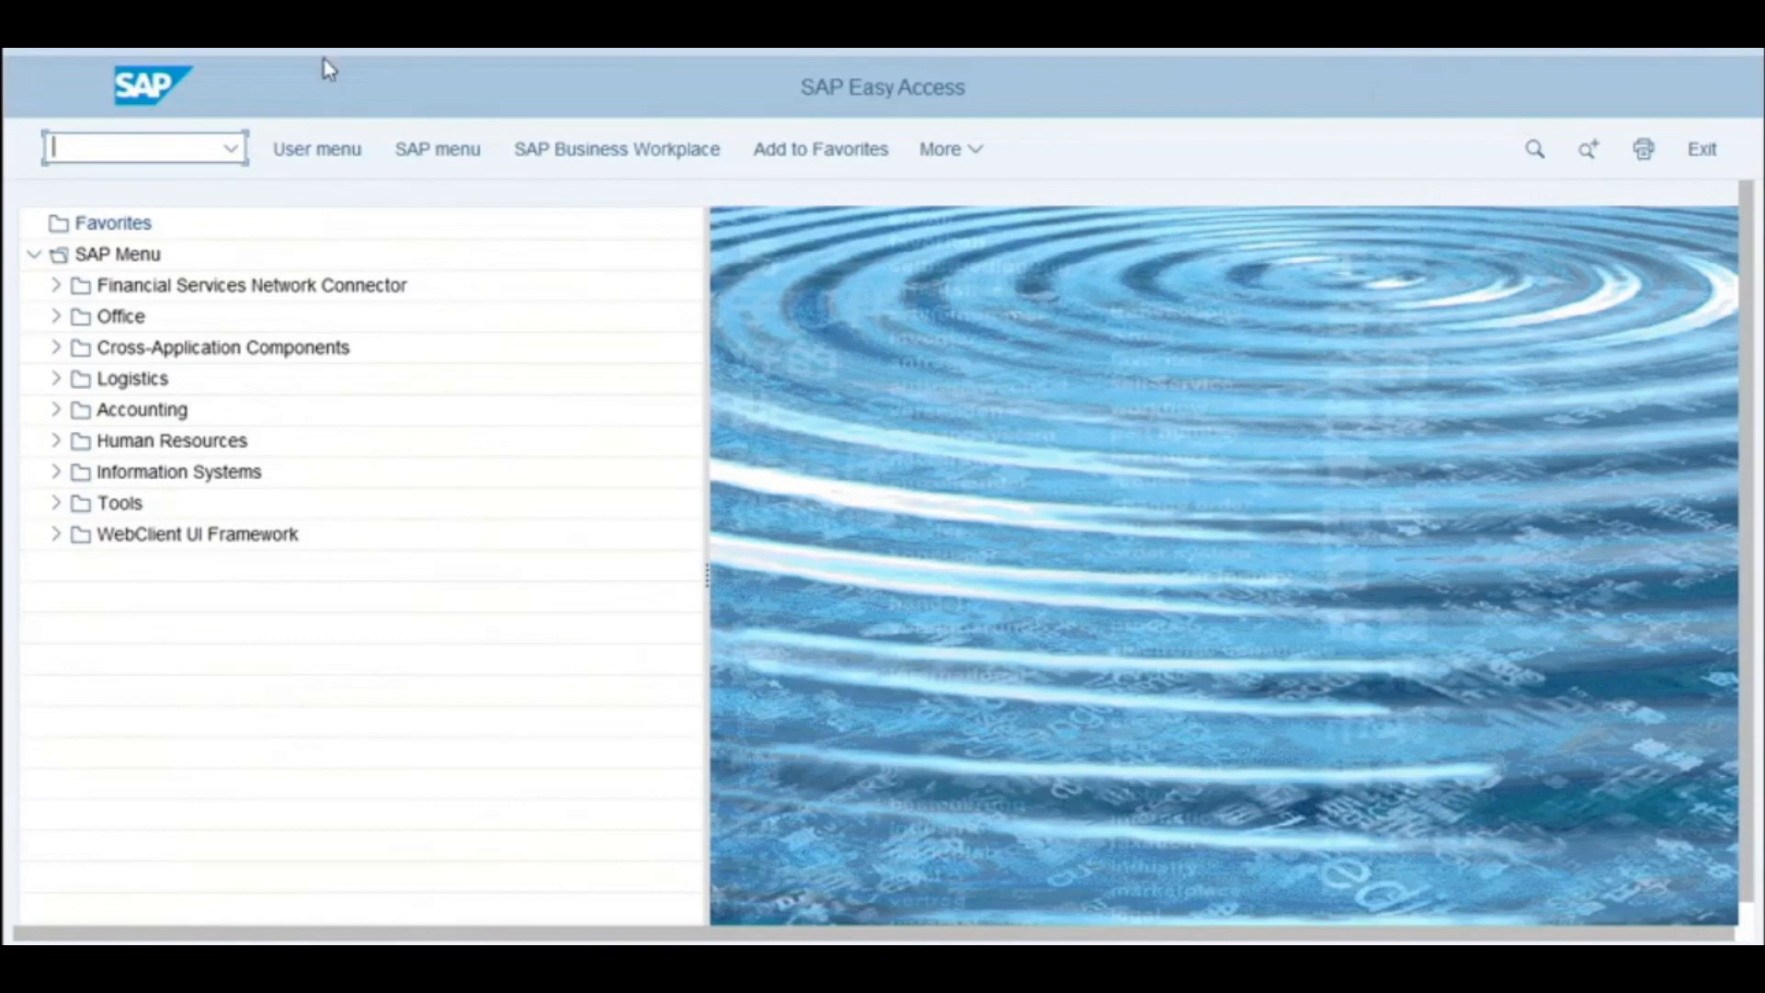
Expand the SAP menu through Accounting, Financial Accounting, Accounts Receivable and Information System to Reports for Accounts Receivable Accounting.
{"action": "left_click", "coordinate": [55, 411]}
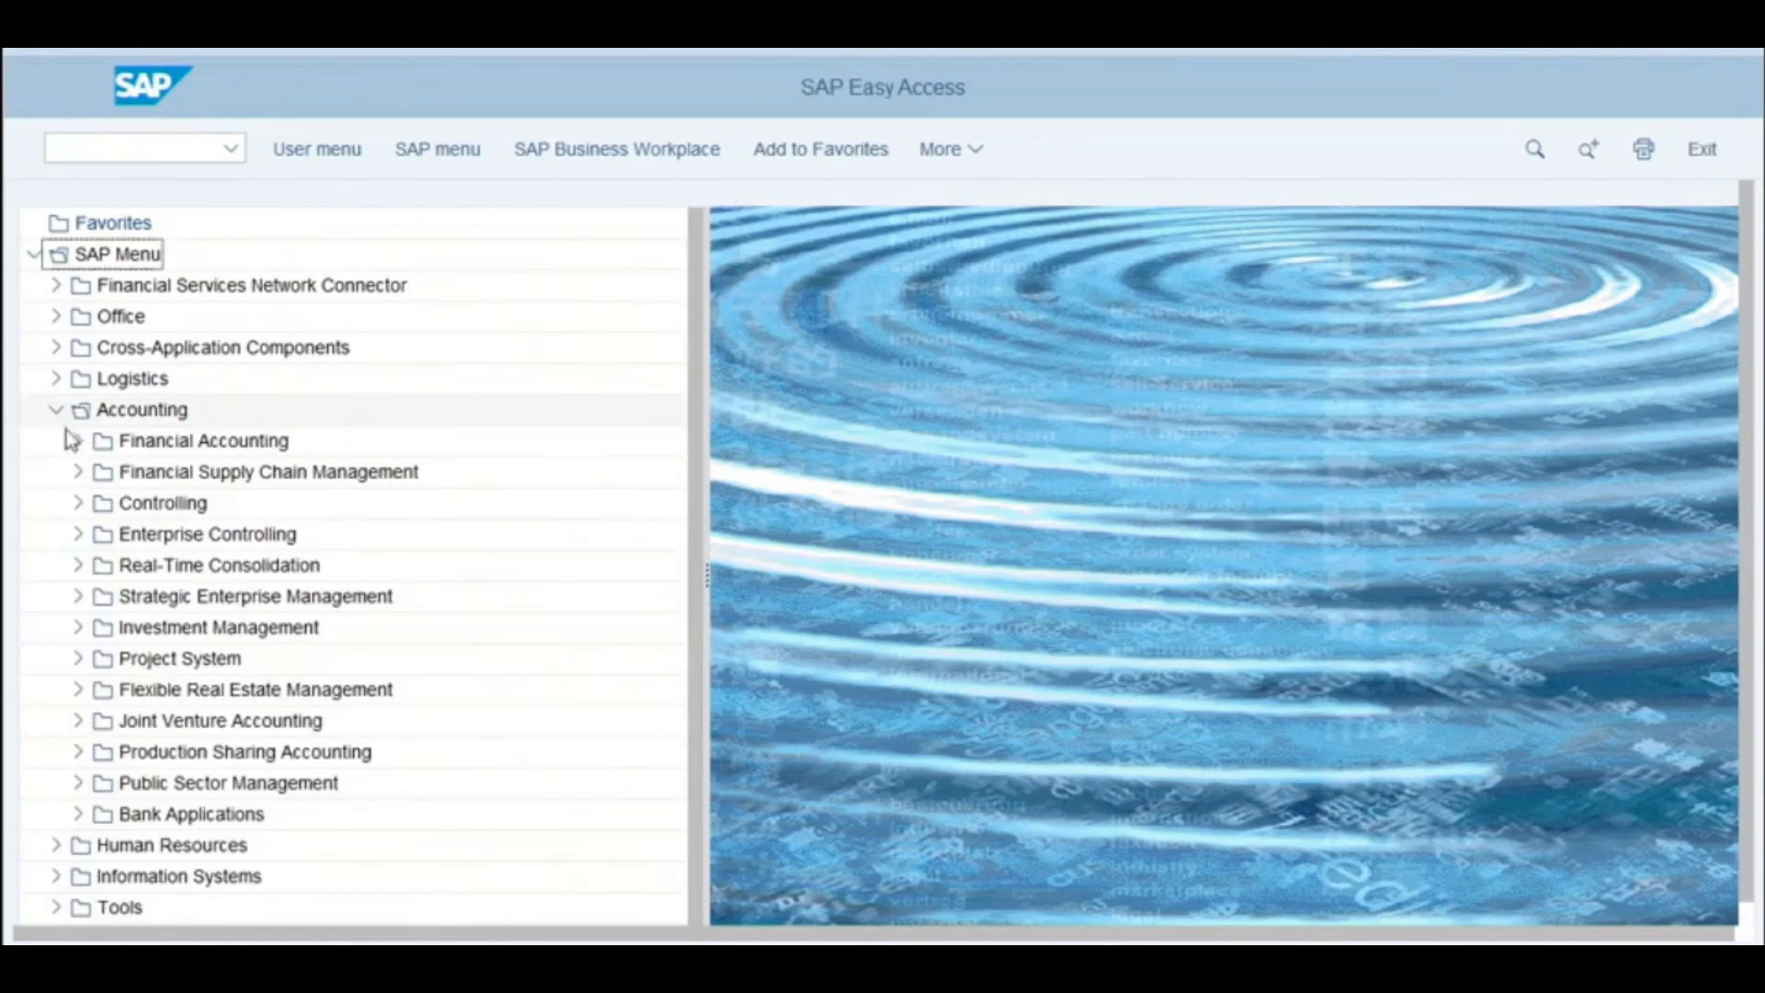
{"action": "left_click", "coordinate": [76, 442]}
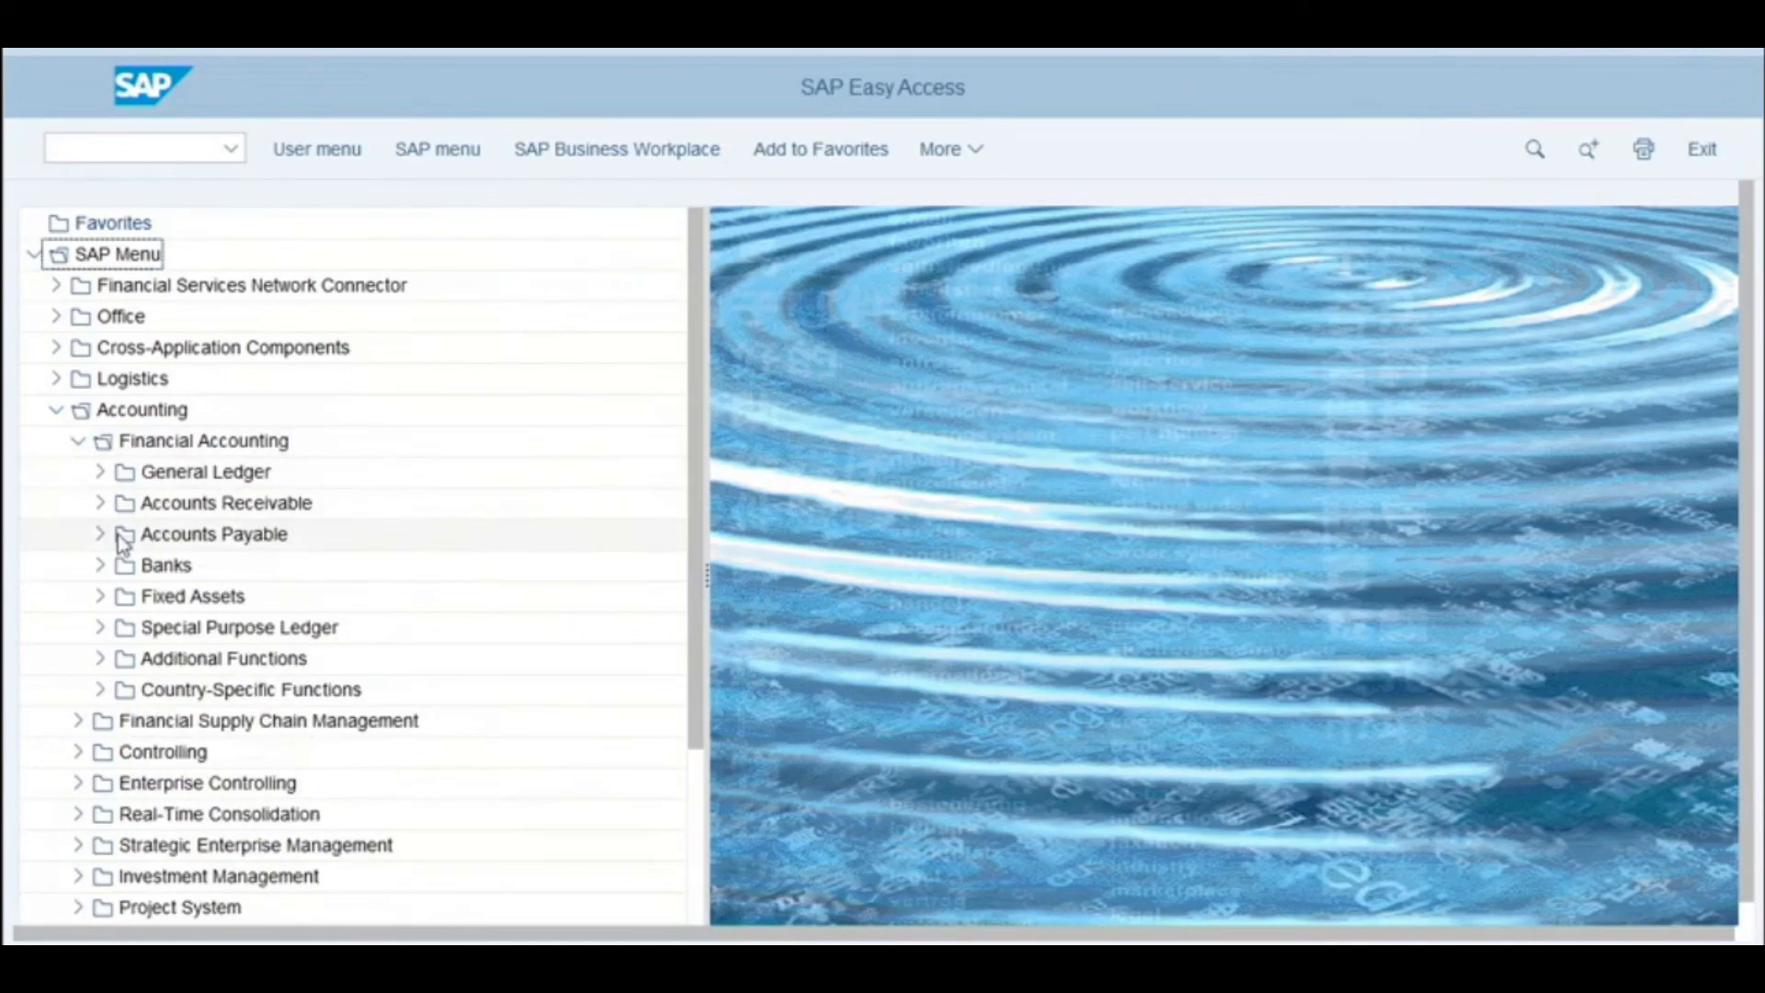
{"action": "left_click", "coordinate": [99, 505]}
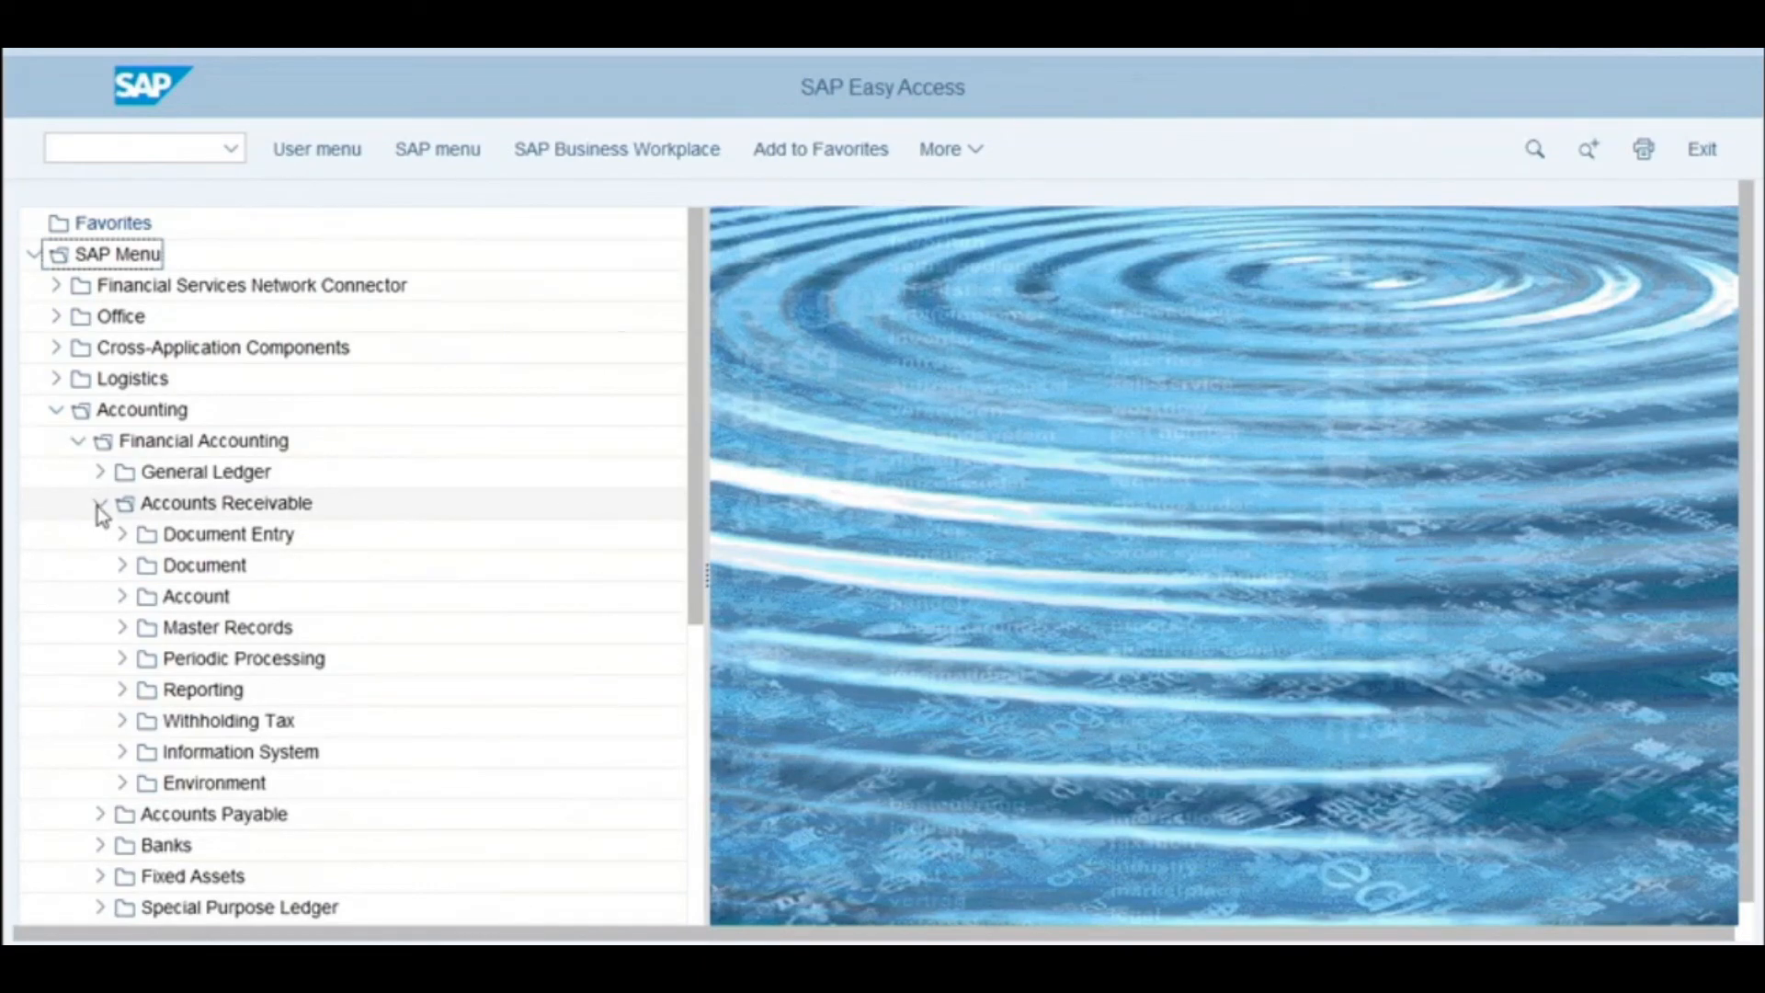
{"action": "left_click", "coordinate": [122, 752]}
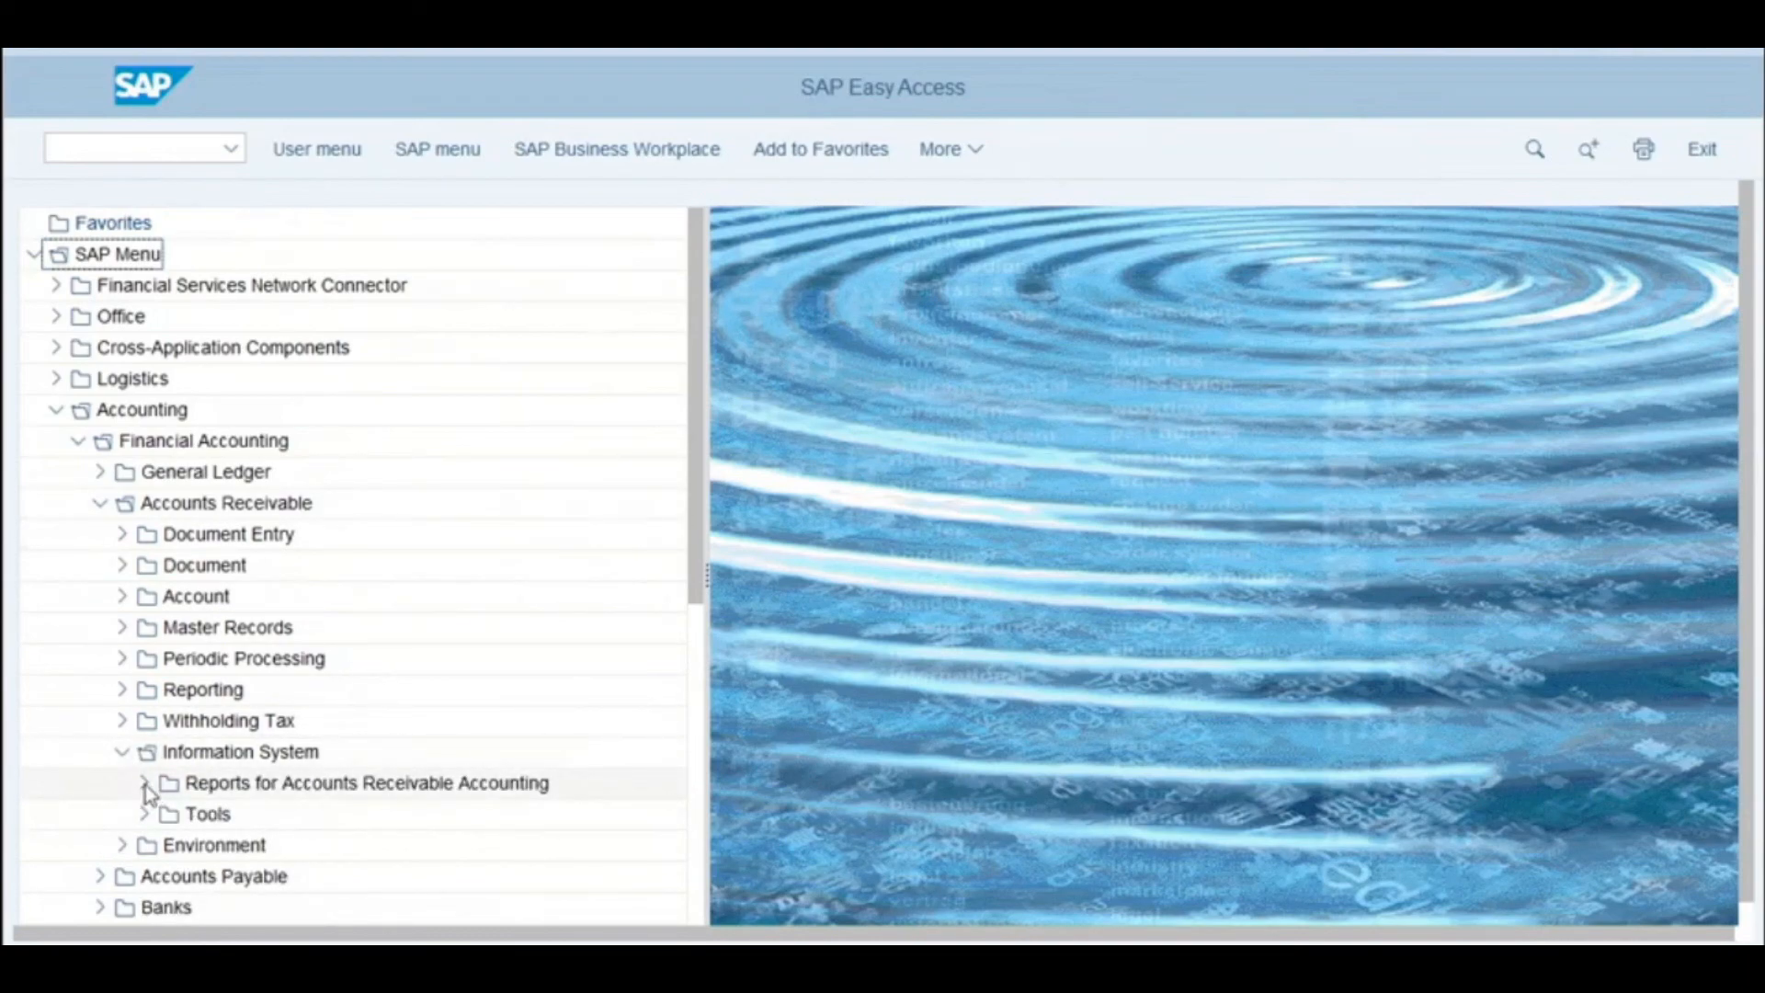
{"action": "left_click", "coordinate": [144, 784]}
{"action": "left_click_drag", "start_coordinate": [691, 531], "coordinate": [658, 796]}
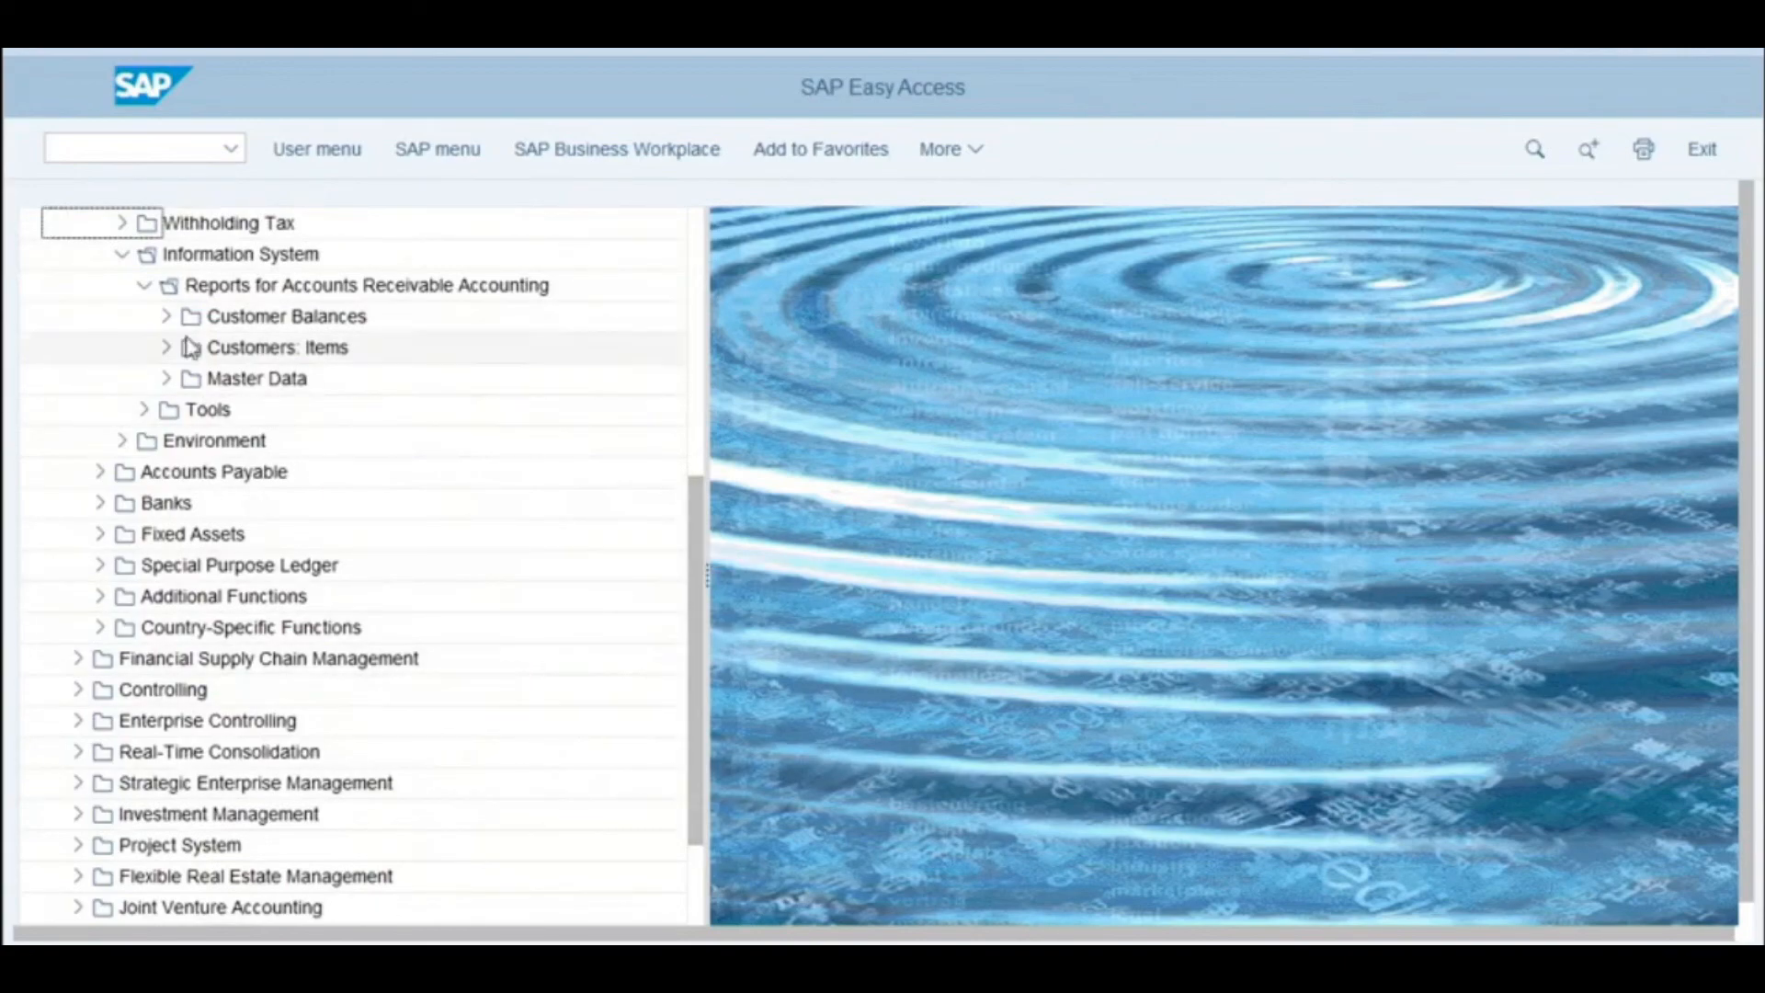
Expand the Customer Balances, Customers: Items and Master Data report folders to look over the available reports.
{"action": "left_click", "coordinate": [166, 316]}
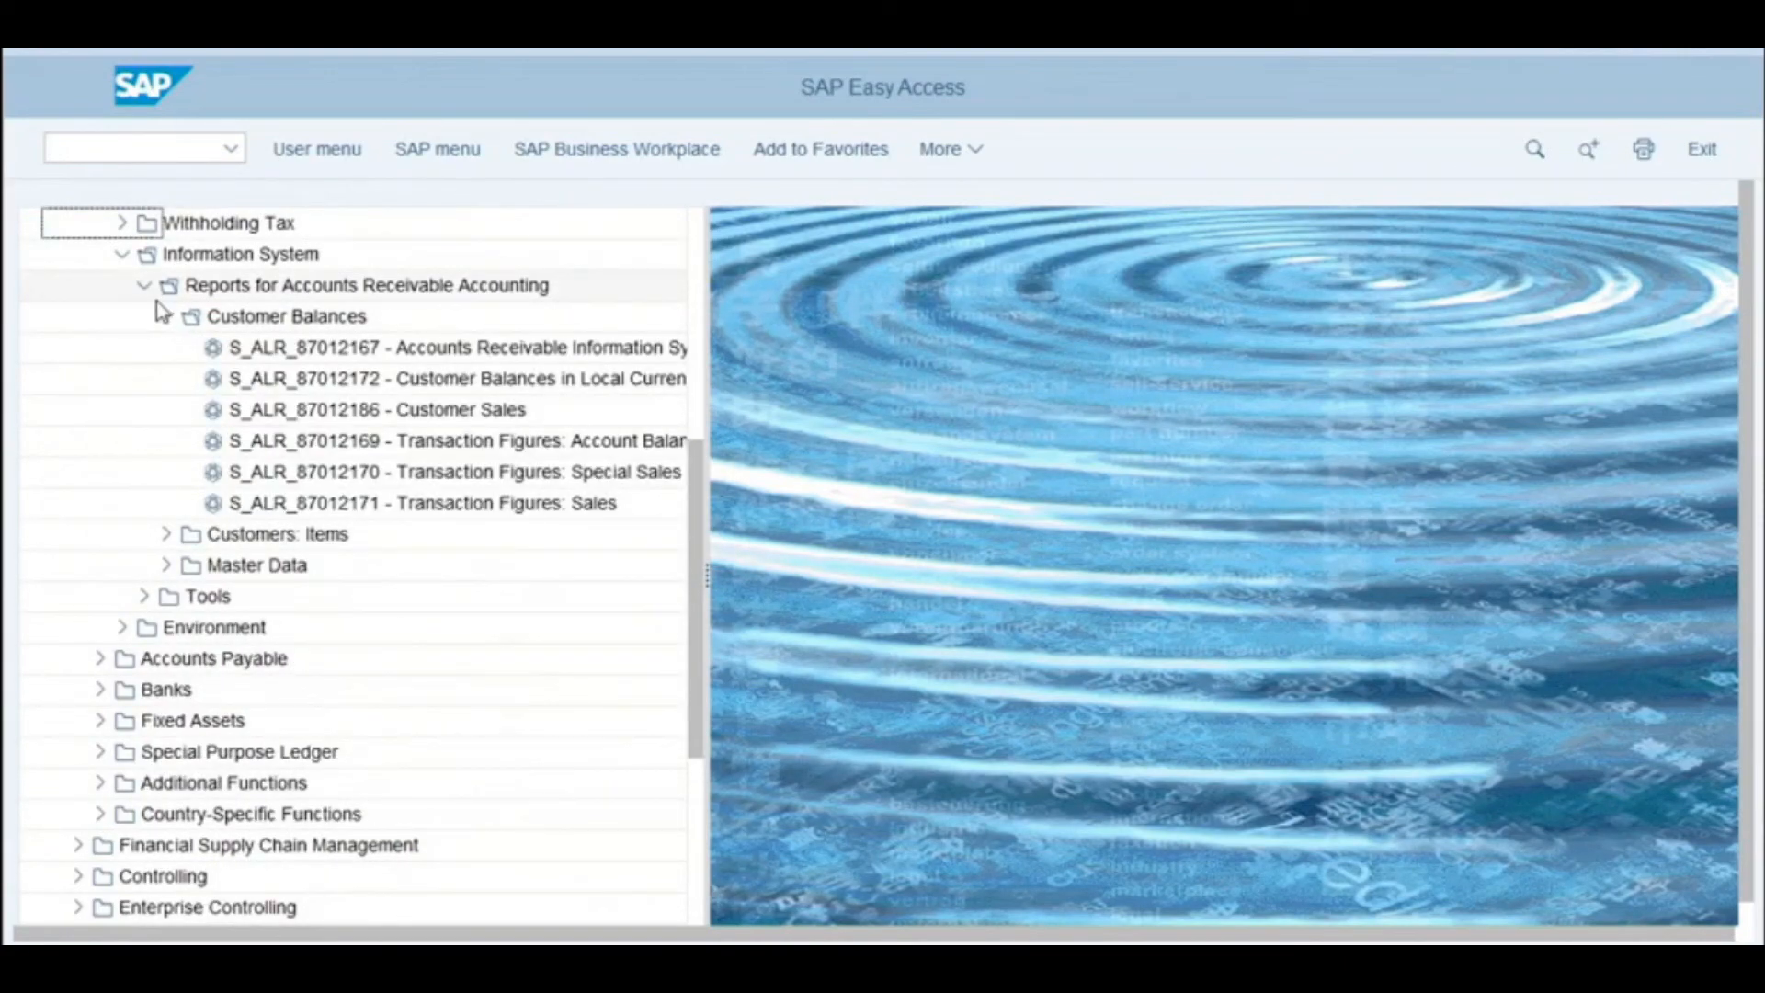
{"action": "left_click", "coordinate": [168, 535]}
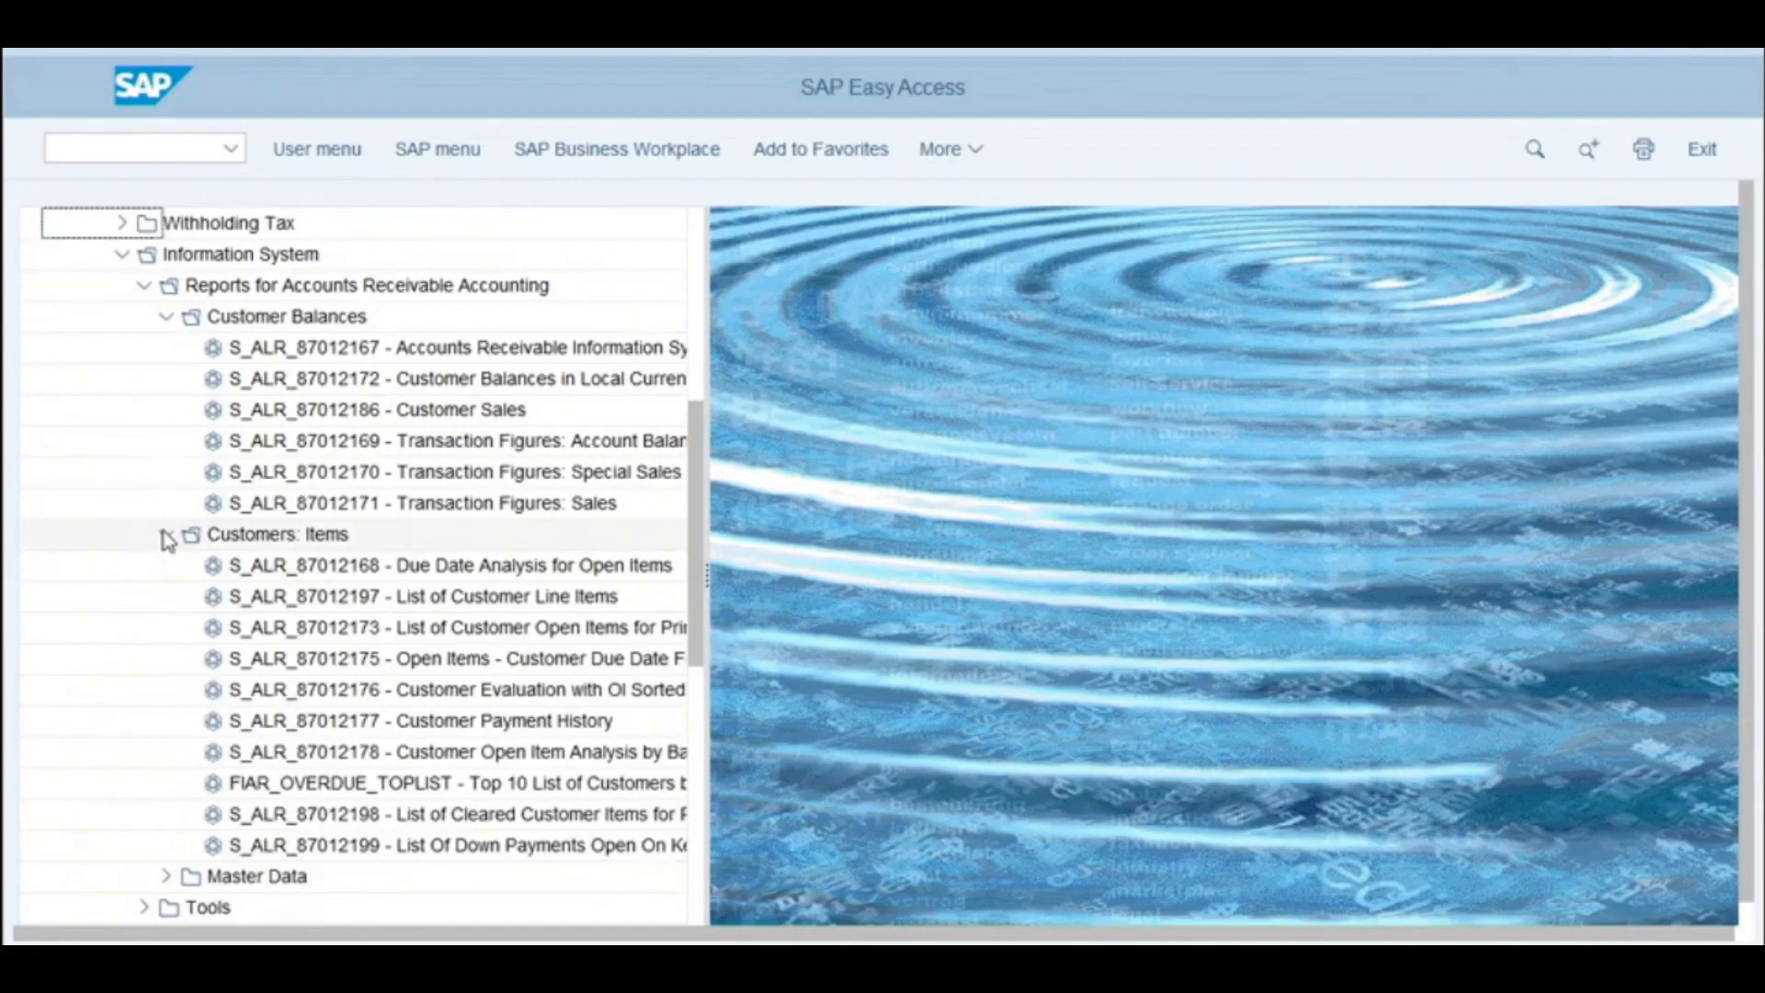
{"action": "left_click_drag", "start_coordinate": [695, 515], "coordinate": [696, 597]}
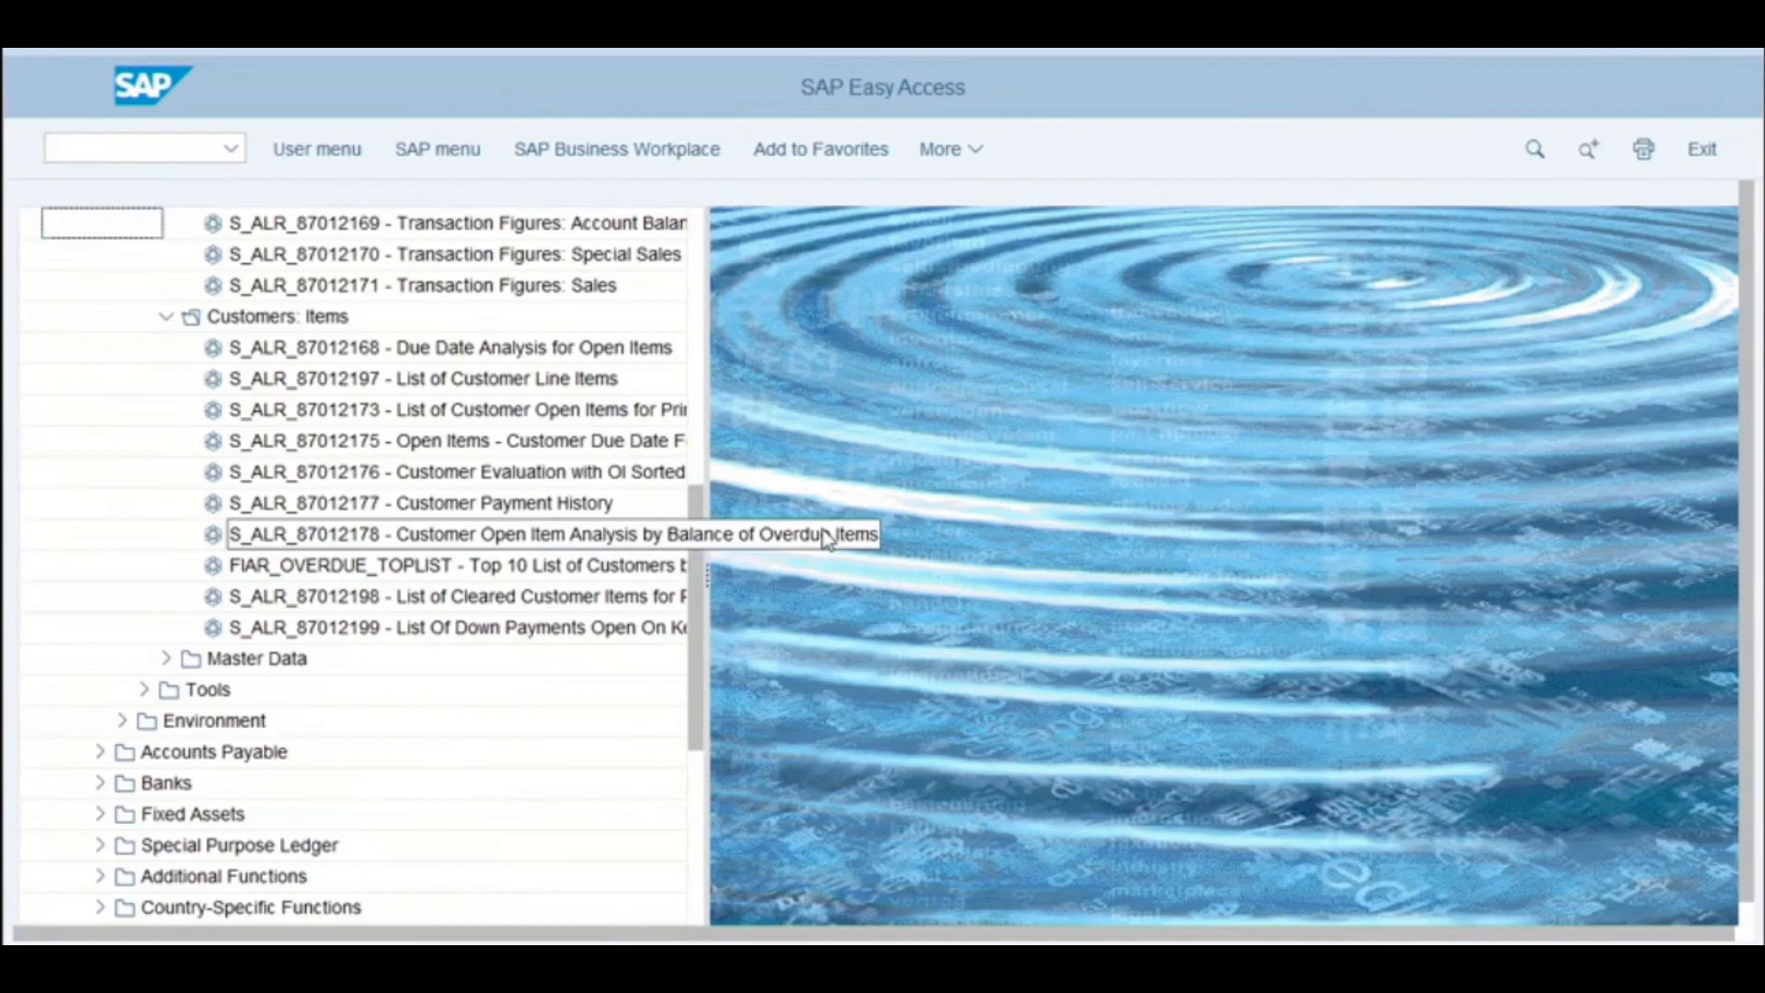
{"action": "left_click", "coordinate": [166, 660]}
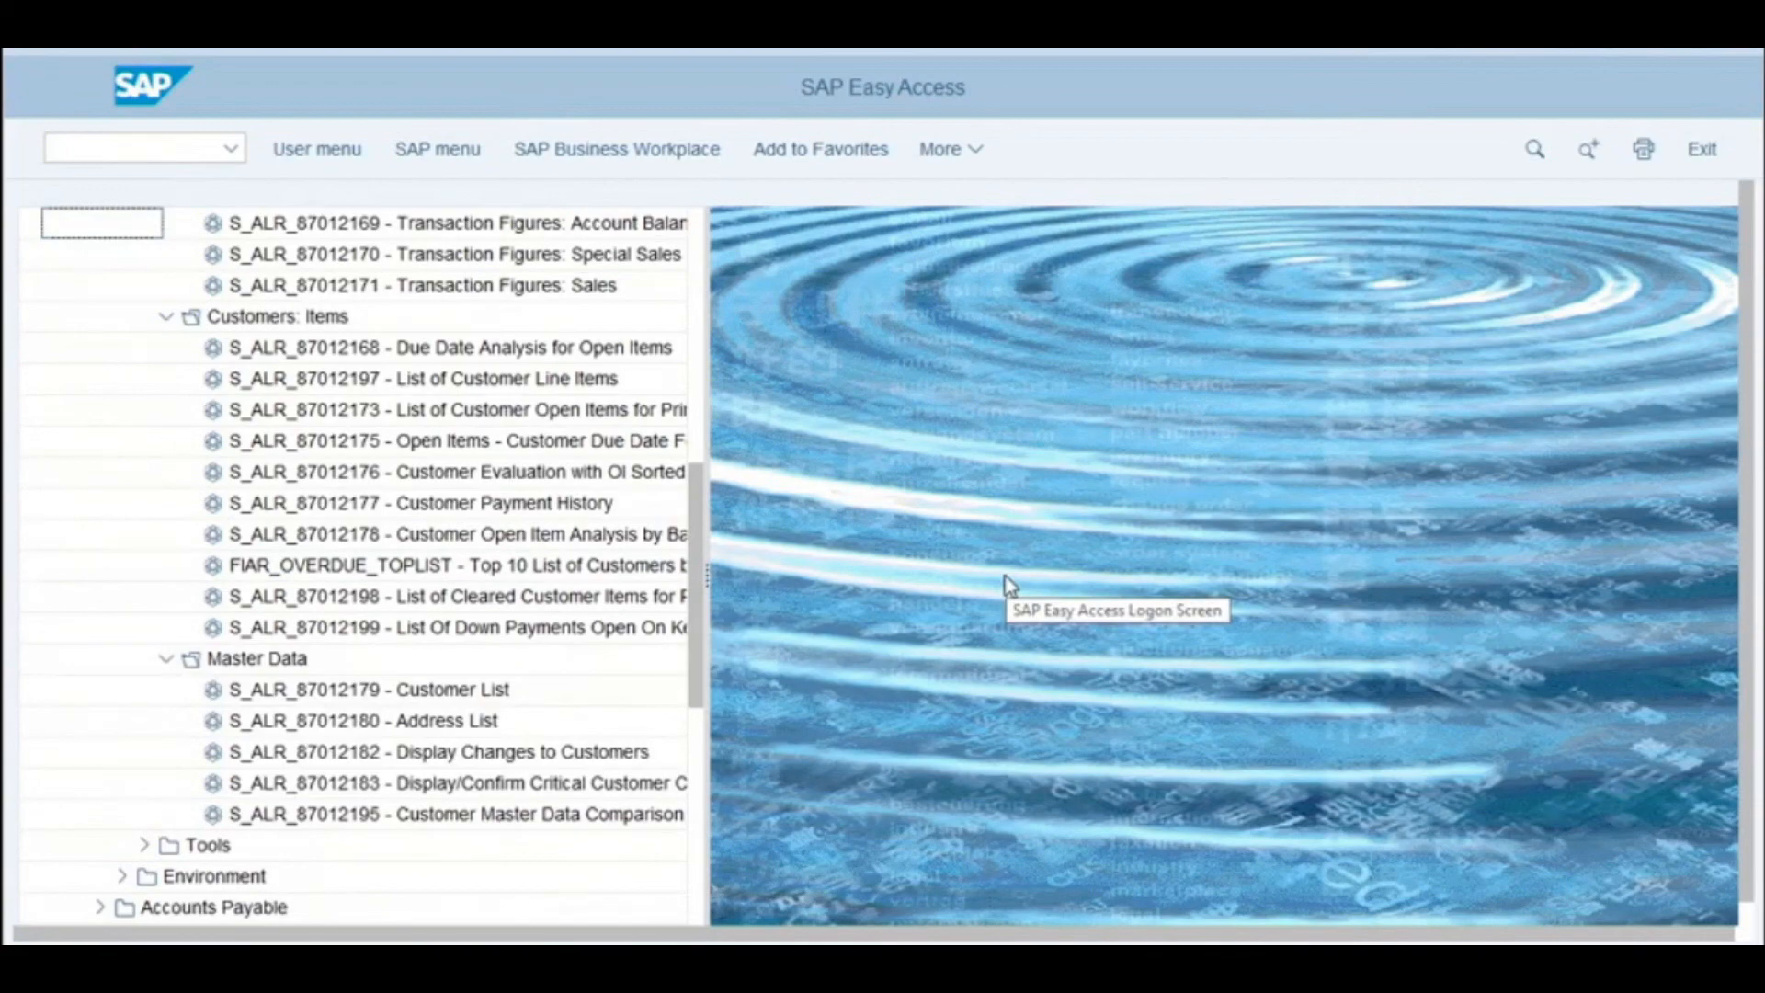